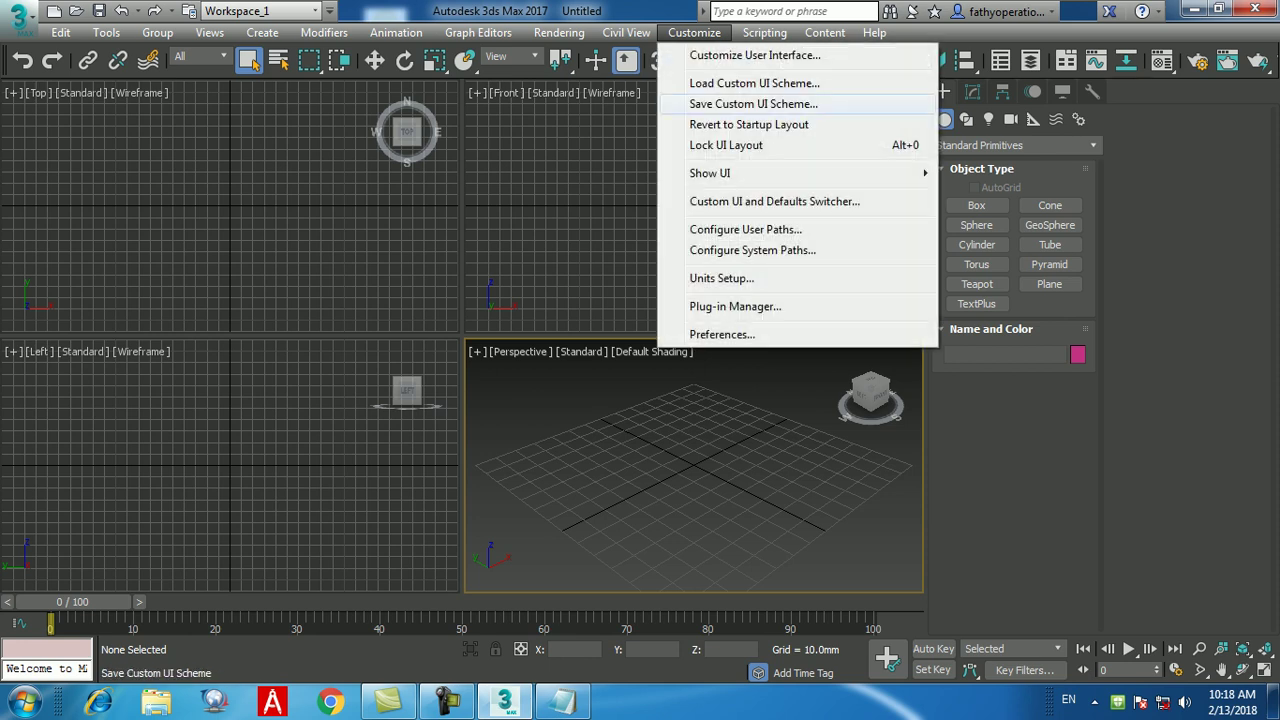
- Check the units setup and accept millimetres as both the display unit and the system unit
{"action": "left_click", "coordinate": [730, 282]}
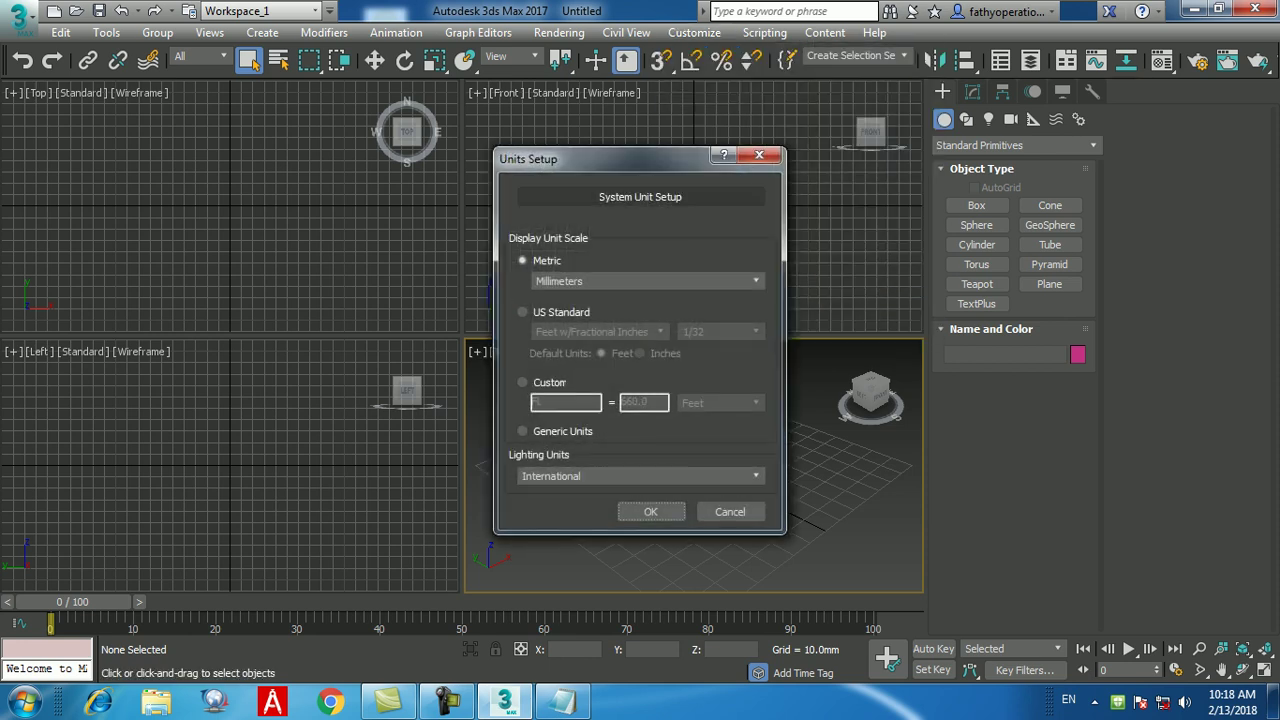
{"action": "left_click", "coordinate": [640, 196]}
{"action": "left_click_drag", "start_coordinate": [600, 231], "coordinate": [802, 218]}
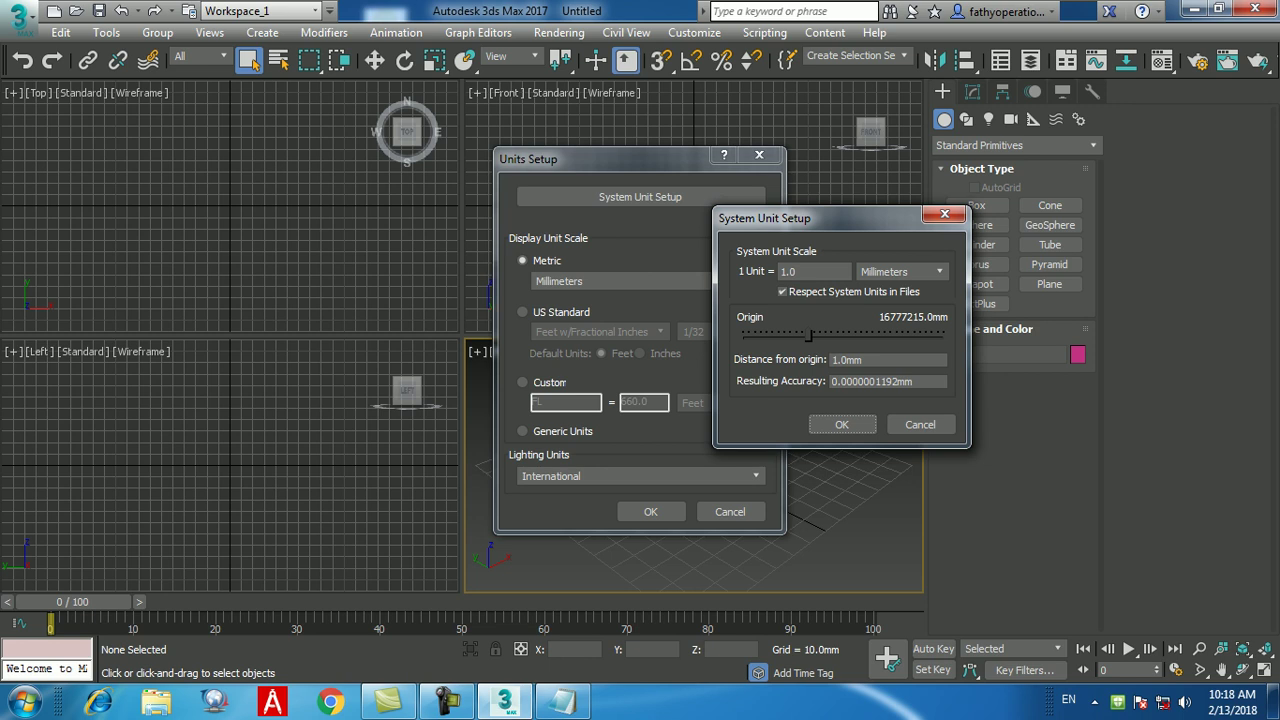
{"action": "left_click", "coordinate": [842, 424]}
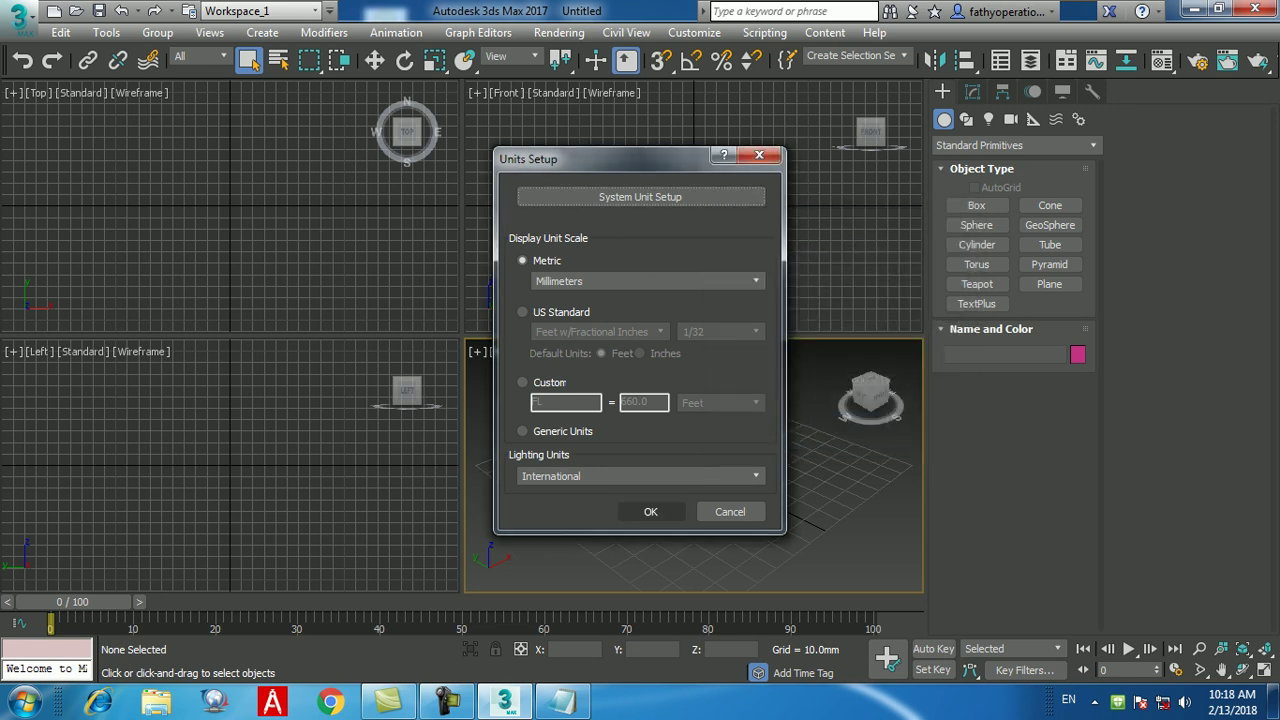
{"action": "left_click", "coordinate": [650, 511]}
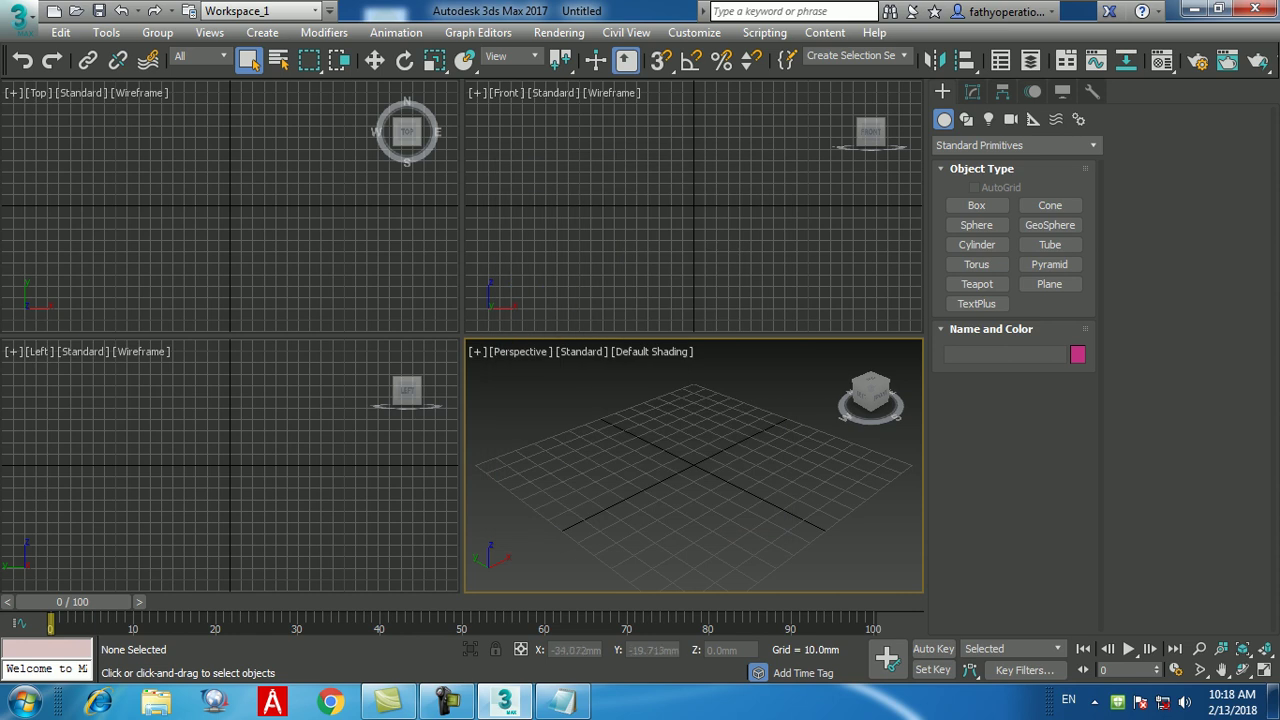
- Create a sphere with a 400 mm radius centred at the origin in the maximized Perspective view
{"action": "key", "text": "alt+w"}
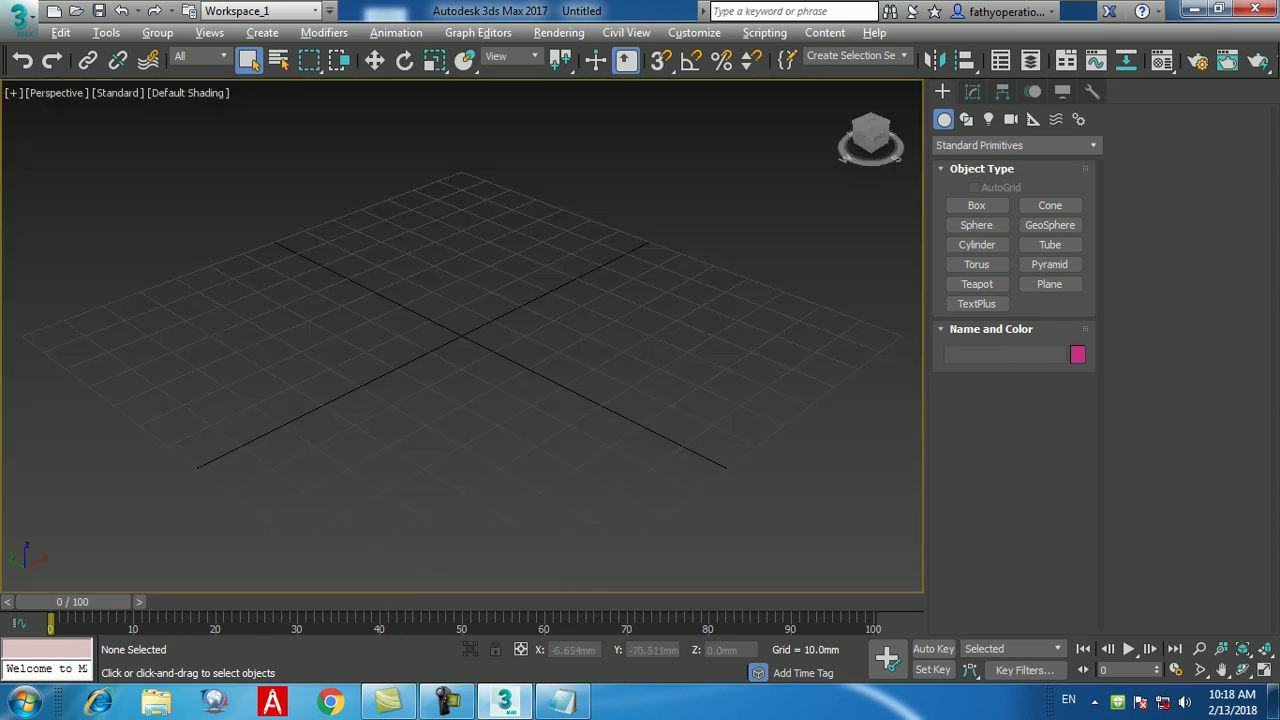
{"action": "middle_click_drag", "start_coordinate": [440, 420], "coordinate": [470, 420], "text": "alt"}
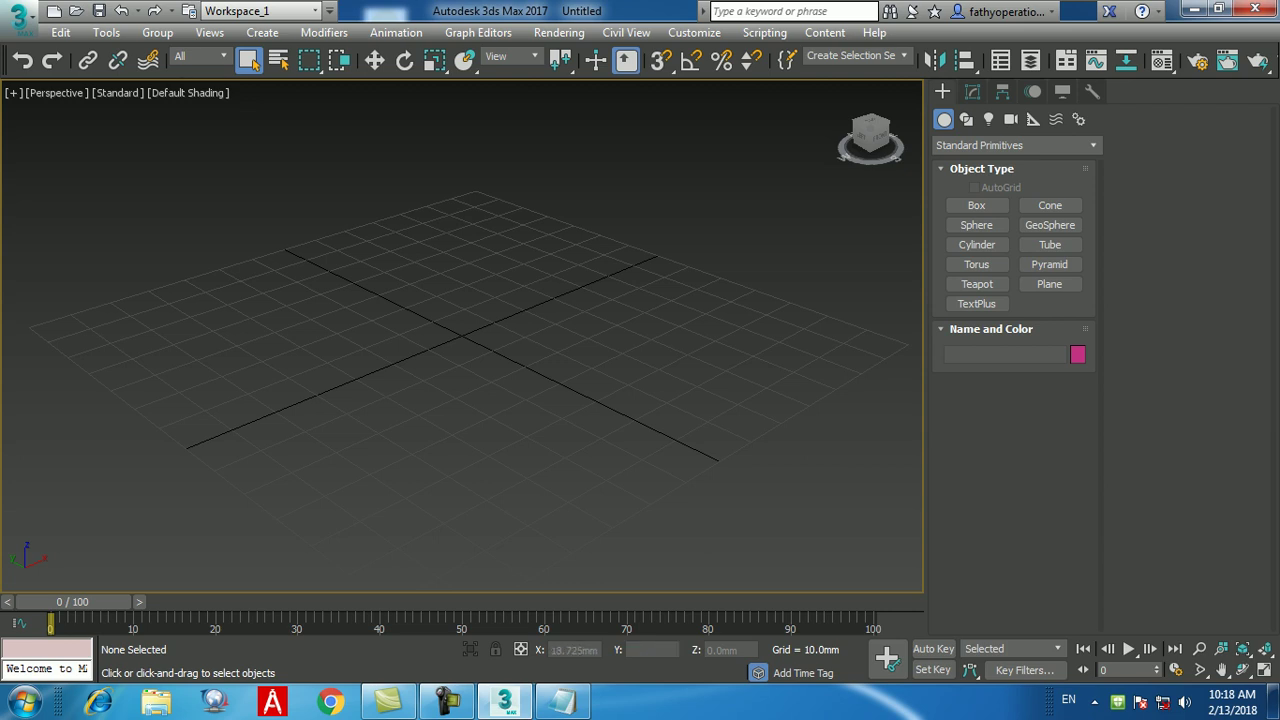
{"action": "left_click", "coordinate": [976, 264]}
{"action": "left_click", "coordinate": [976, 225]}
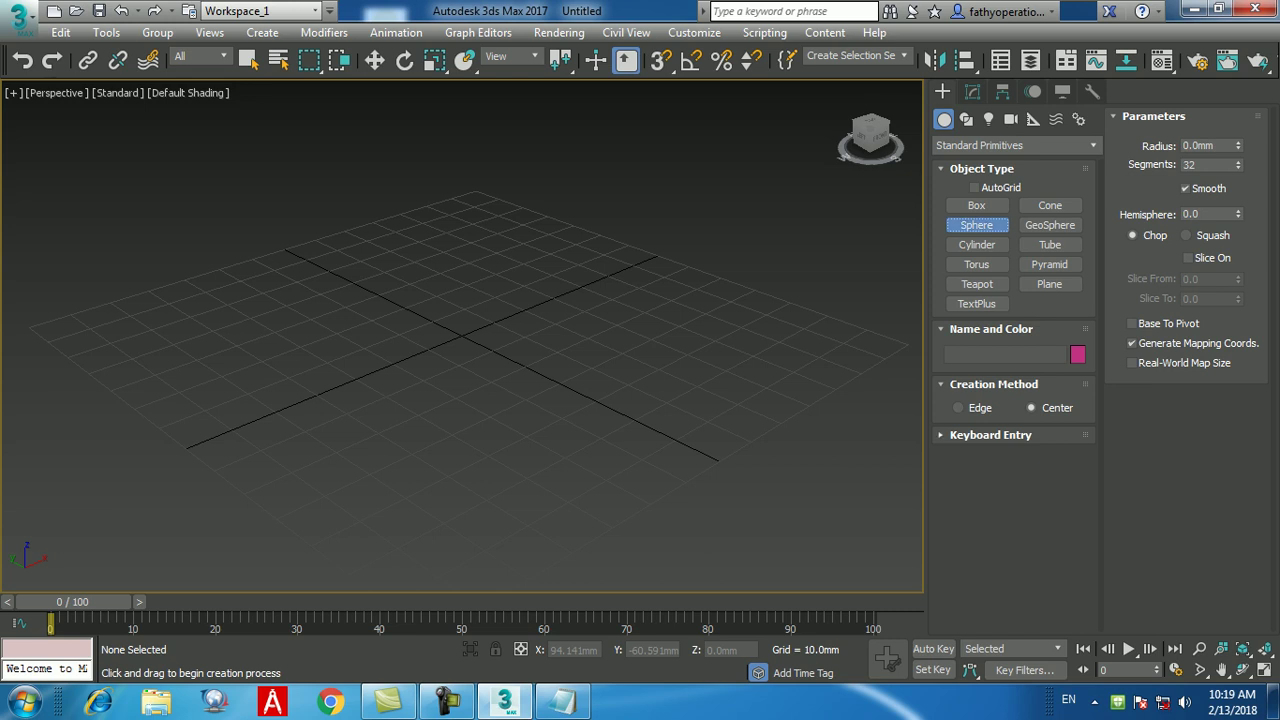
{"action": "left_click", "coordinate": [990, 435]}
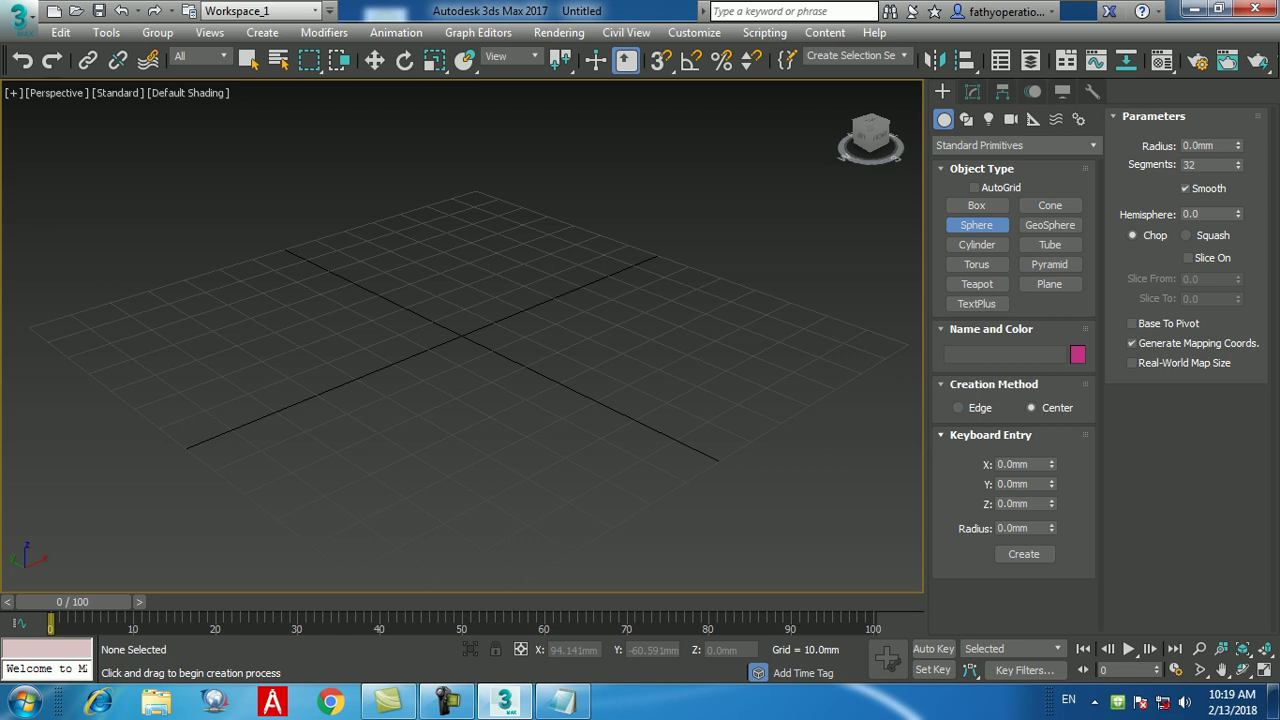
{"action": "left_click", "coordinate": [1020, 528]}
{"action": "type", "text": "400"}
{"action": "key", "text": "Return"}
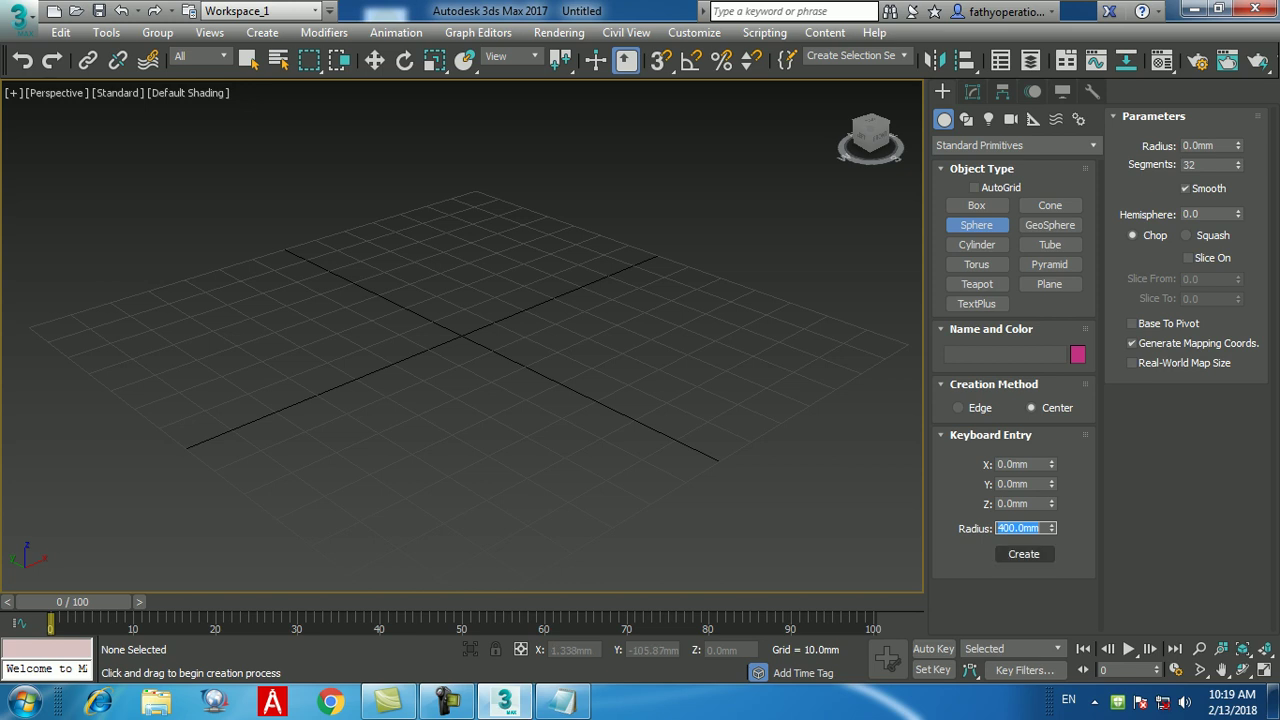
{"action": "left_click", "coordinate": [1023, 553]}
{"action": "scroll", "coordinate": [462, 336], "scroll_direction": "down", "scroll_amount": 5}
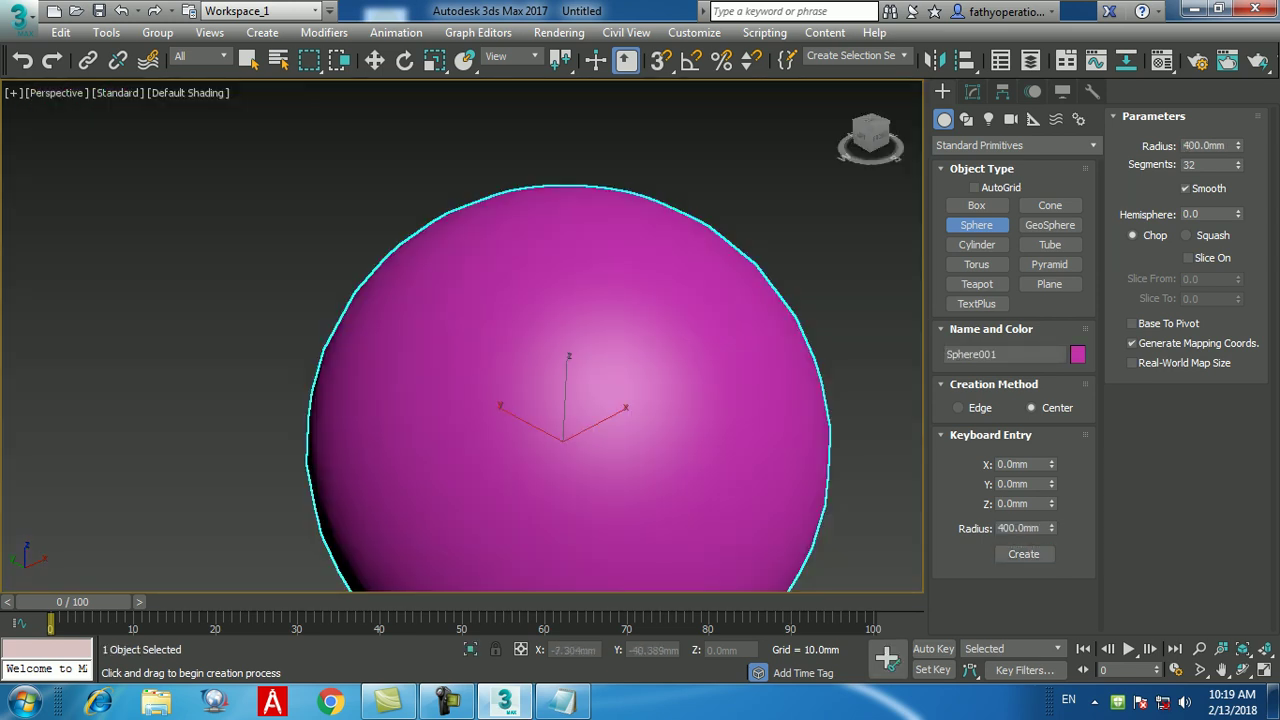
{"action": "scroll", "coordinate": [524, 383], "scroll_direction": "up", "scroll_amount": 2}
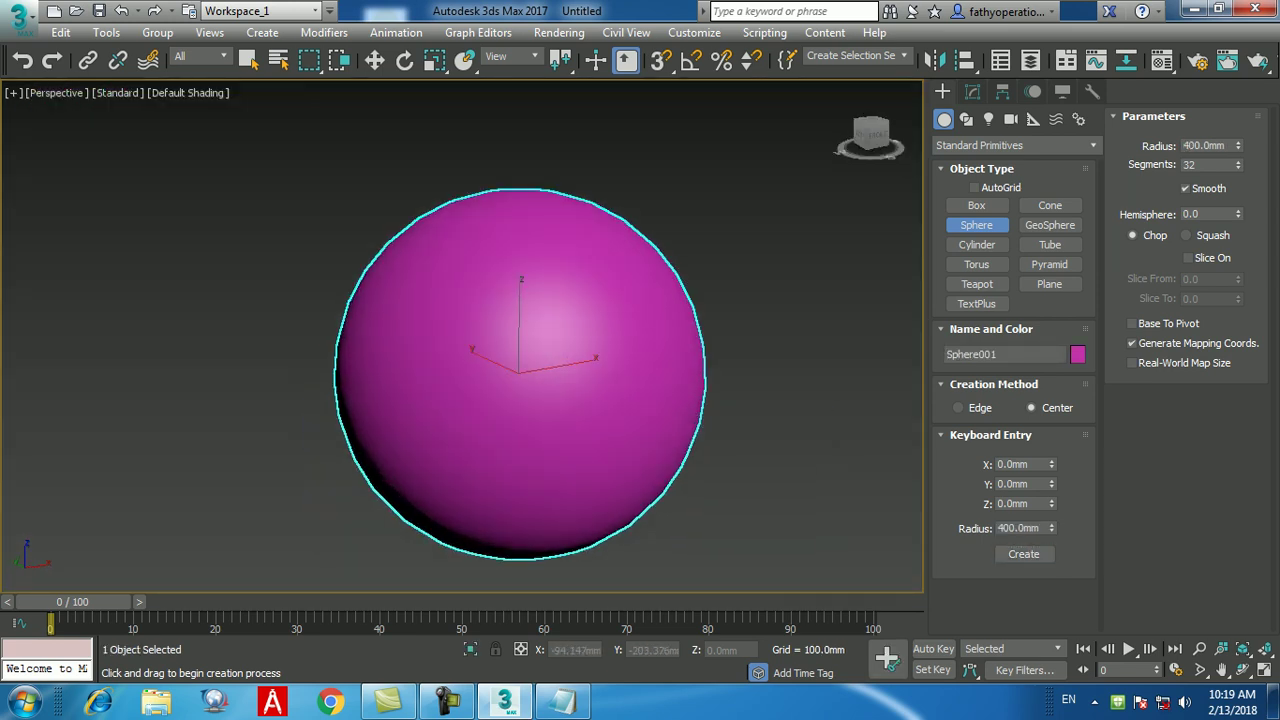
{"action": "key", "text": "q"}
{"action": "middle_click_drag", "start_coordinate": [520, 372], "coordinate": [514, 368]}
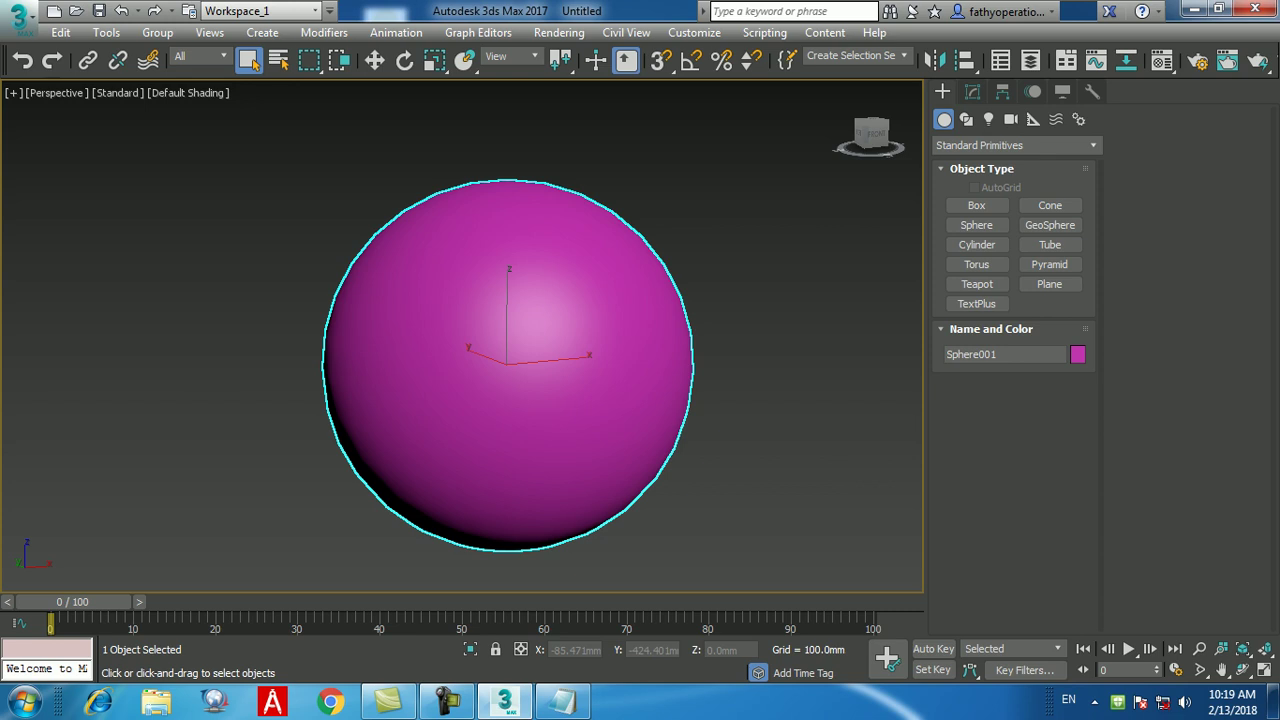
- Turn on edged faces in the Perspective view so the sphere's segments are shown over the shading
{"action": "key", "text": "F4"}
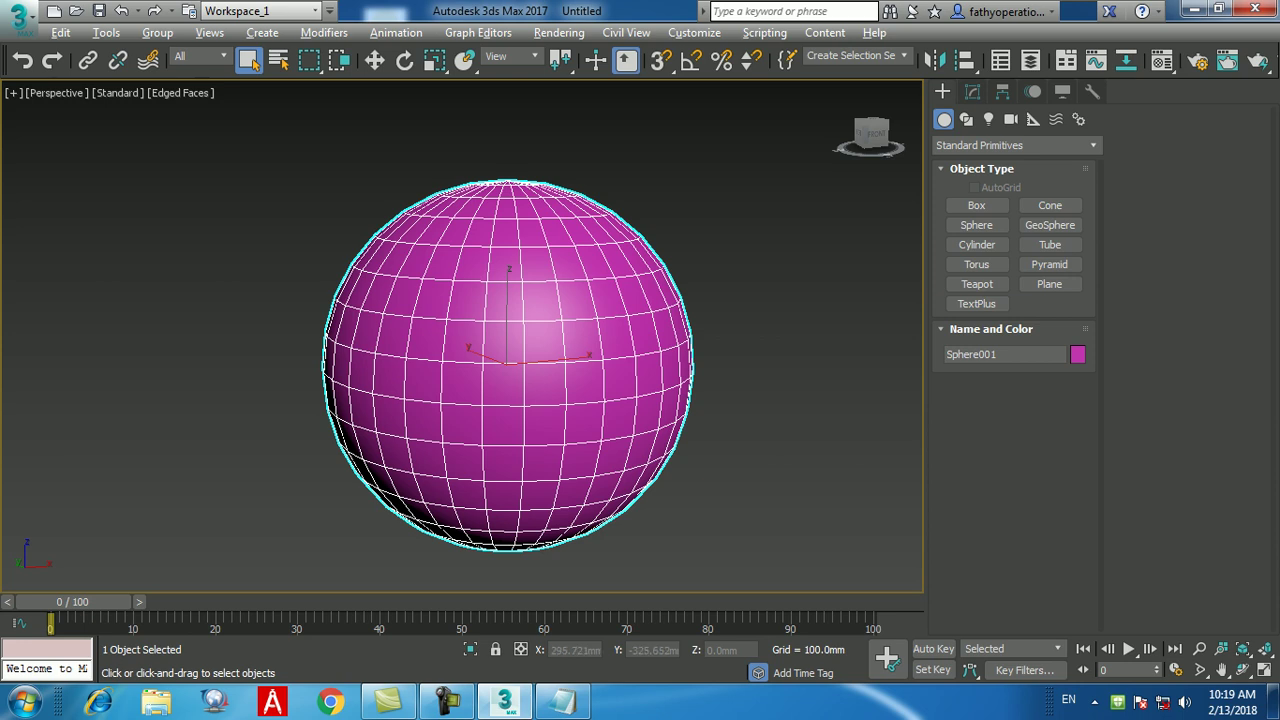
{"action": "middle_click_drag", "start_coordinate": [600, 400], "coordinate": [600, 380], "text": "alt"}
{"action": "scroll", "coordinate": [690, 370], "scroll_direction": "down", "scroll_amount": 3}
{"action": "middle_click_drag", "start_coordinate": [690, 370], "coordinate": [690, 410], "text": "alt"}
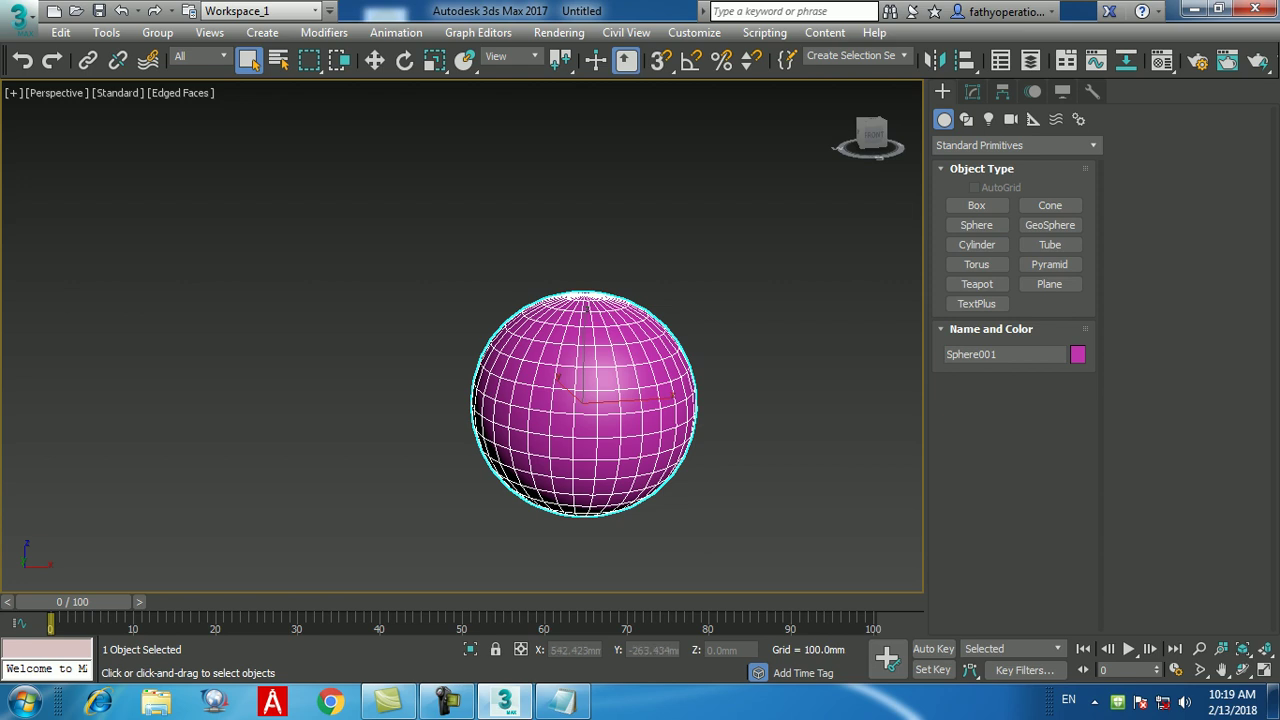
{"action": "middle_click_drag", "start_coordinate": [585, 400], "coordinate": [541, 365]}
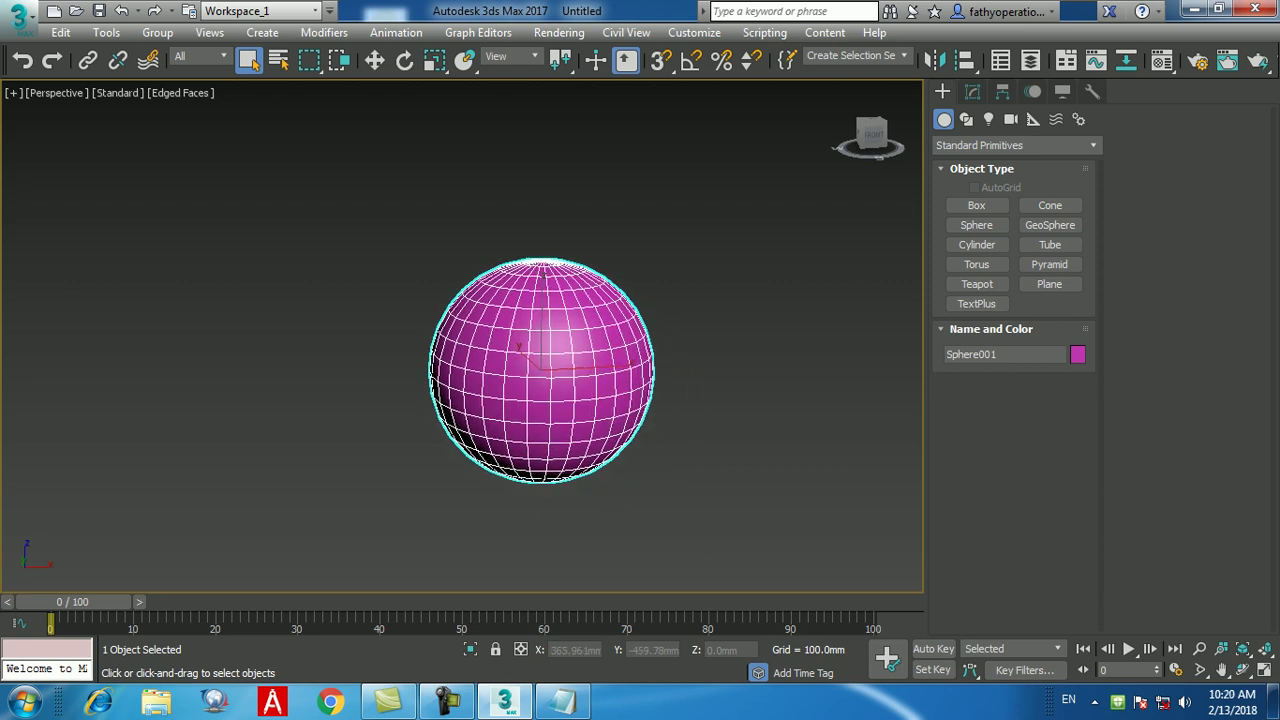
- Create a circle spline with a 450 mm radius centred at the origin around the sphere, and deselect it
{"action": "left_click", "coordinate": [966, 119]}
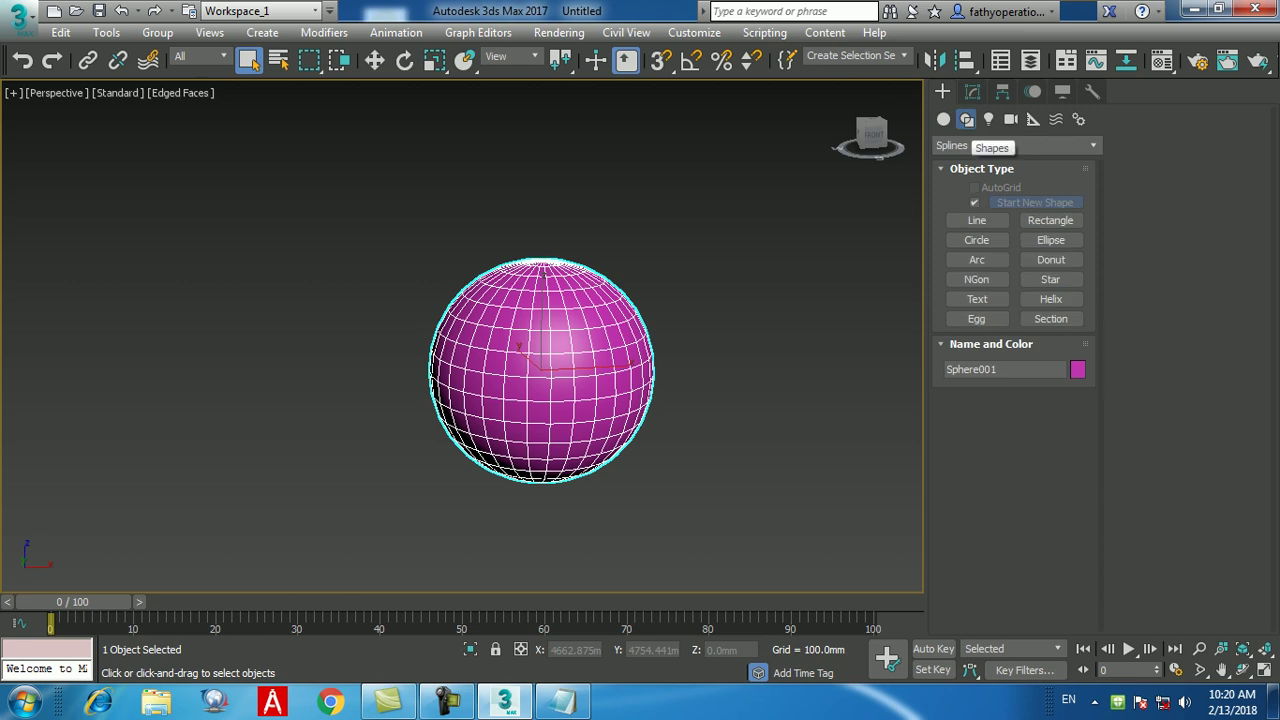
{"action": "left_click", "coordinate": [976, 240]}
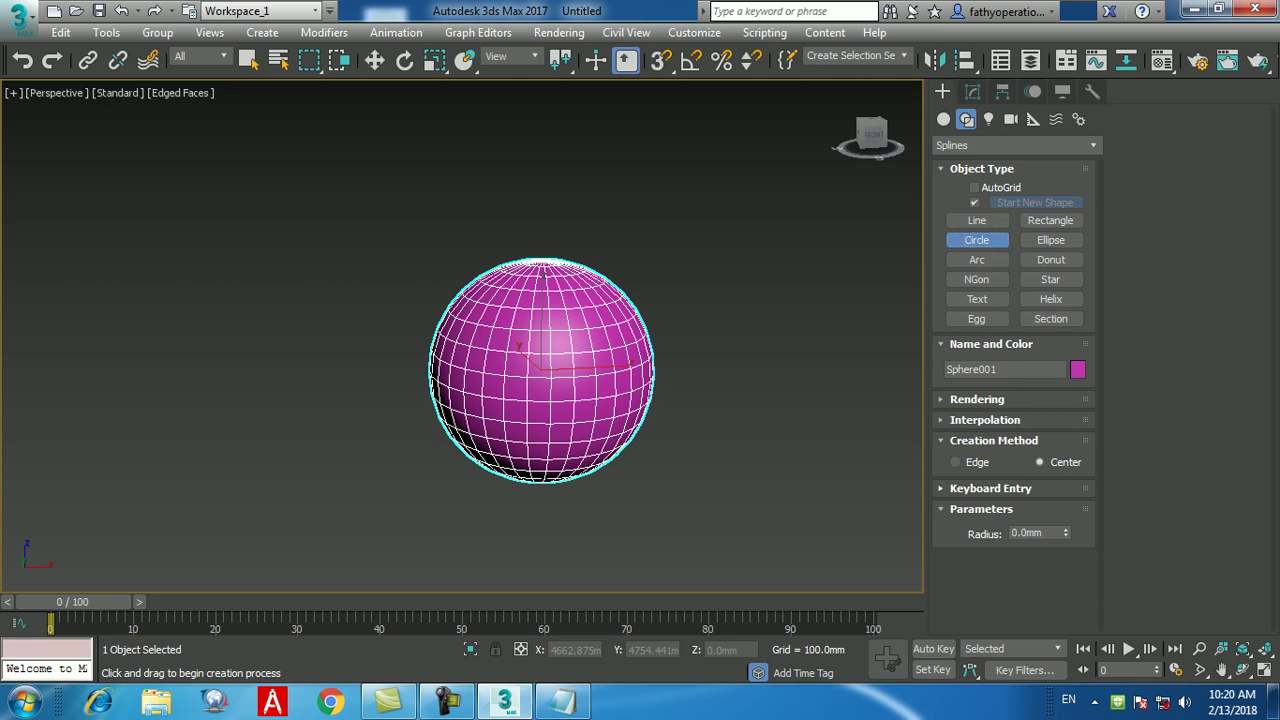
{"action": "left_click", "coordinate": [990, 488]}
{"action": "left_click", "coordinate": [1035, 573]}
{"action": "type", "text": "450"}
{"action": "key", "text": "Return"}
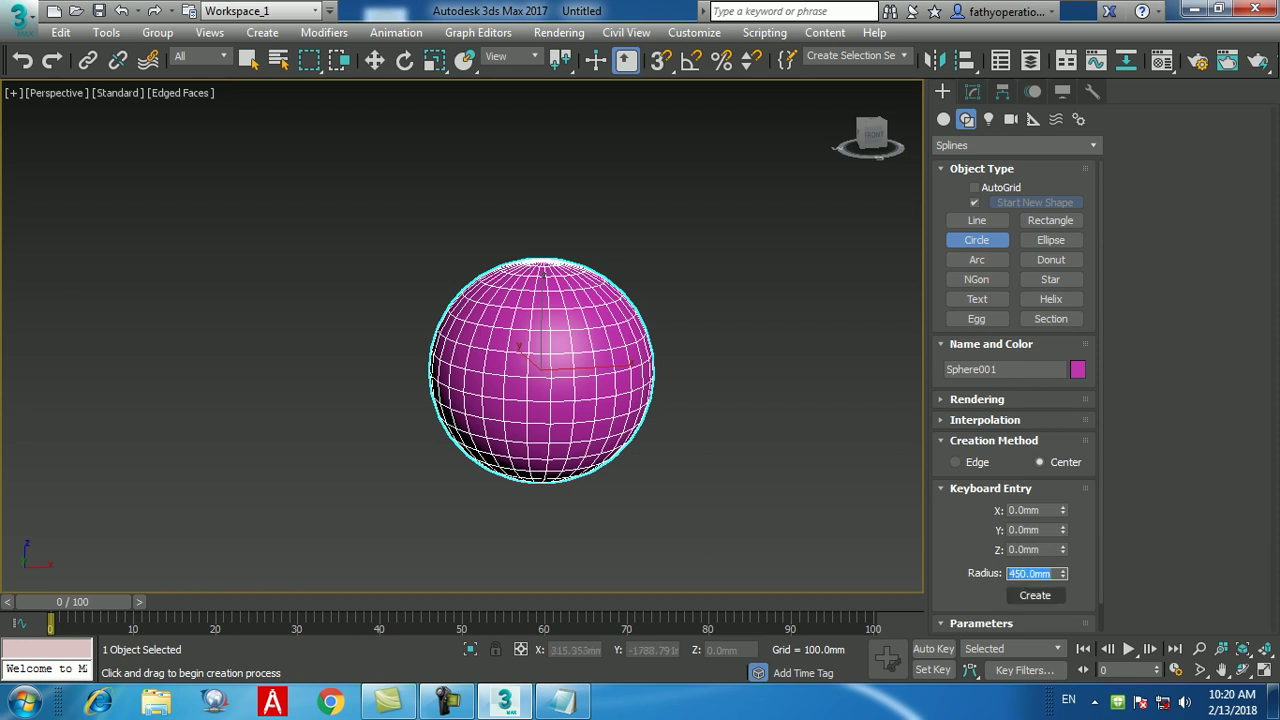
{"action": "left_click", "coordinate": [1035, 595]}
{"action": "middle_click_drag", "start_coordinate": [530, 510], "coordinate": [600, 480], "text": "alt"}
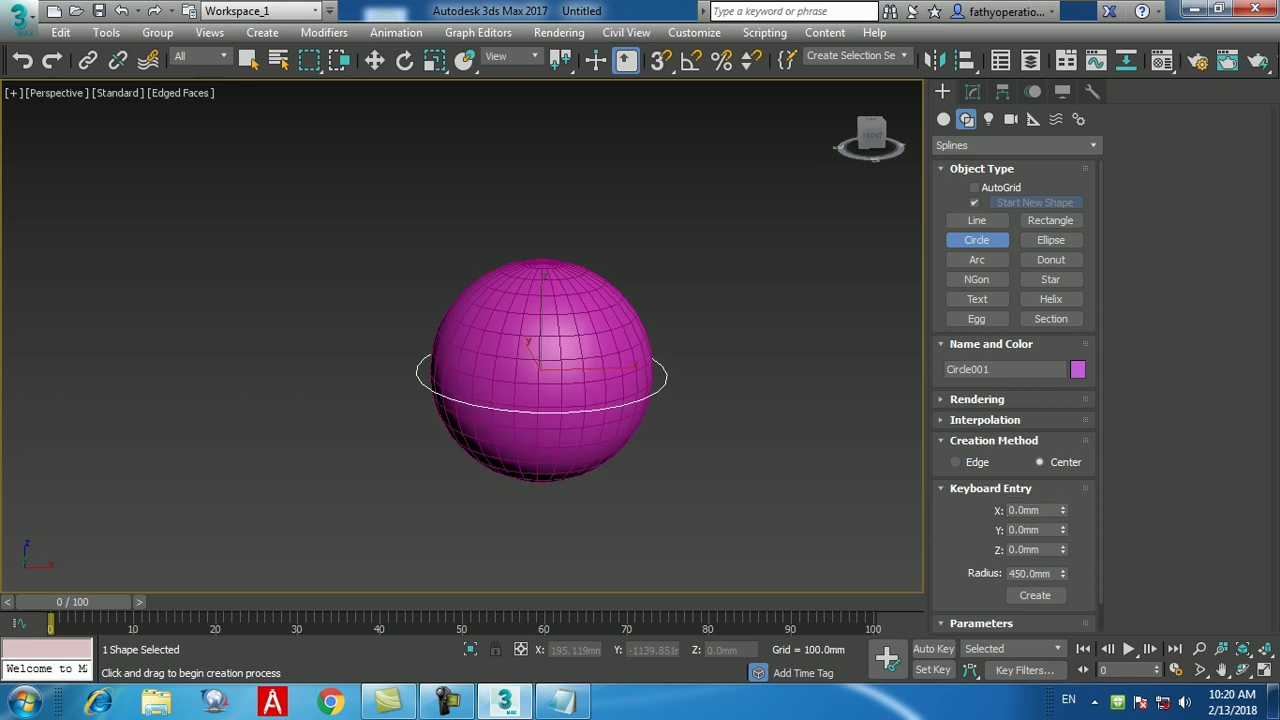
{"action": "key", "text": "q"}
{"action": "key", "text": "ctrl+d"}
{"action": "middle_click_drag", "start_coordinate": [430, 265], "coordinate": [504, 266], "text": "alt"}
{"action": "scroll", "coordinate": [448, 368], "scroll_direction": "up", "scroll_amount": 3}
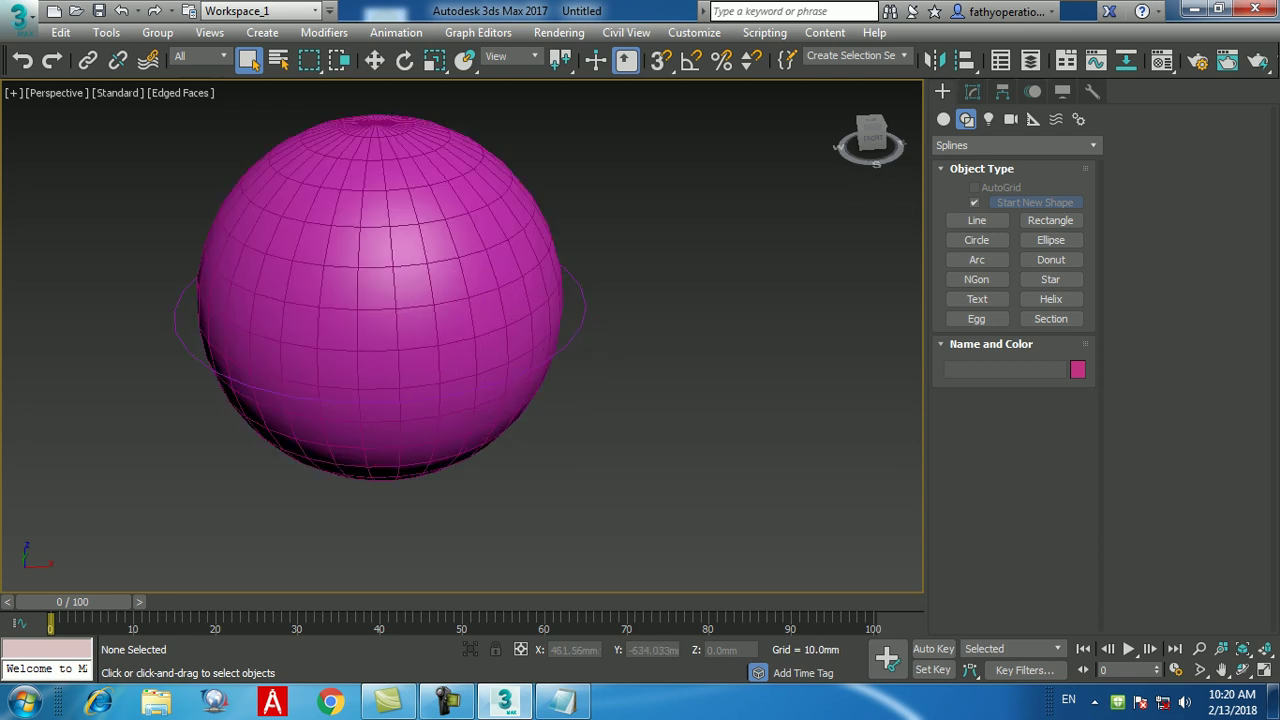
- Set the radius of the circle around the sphere to 500 mm
{"action": "left_click", "coordinate": [300, 390]}
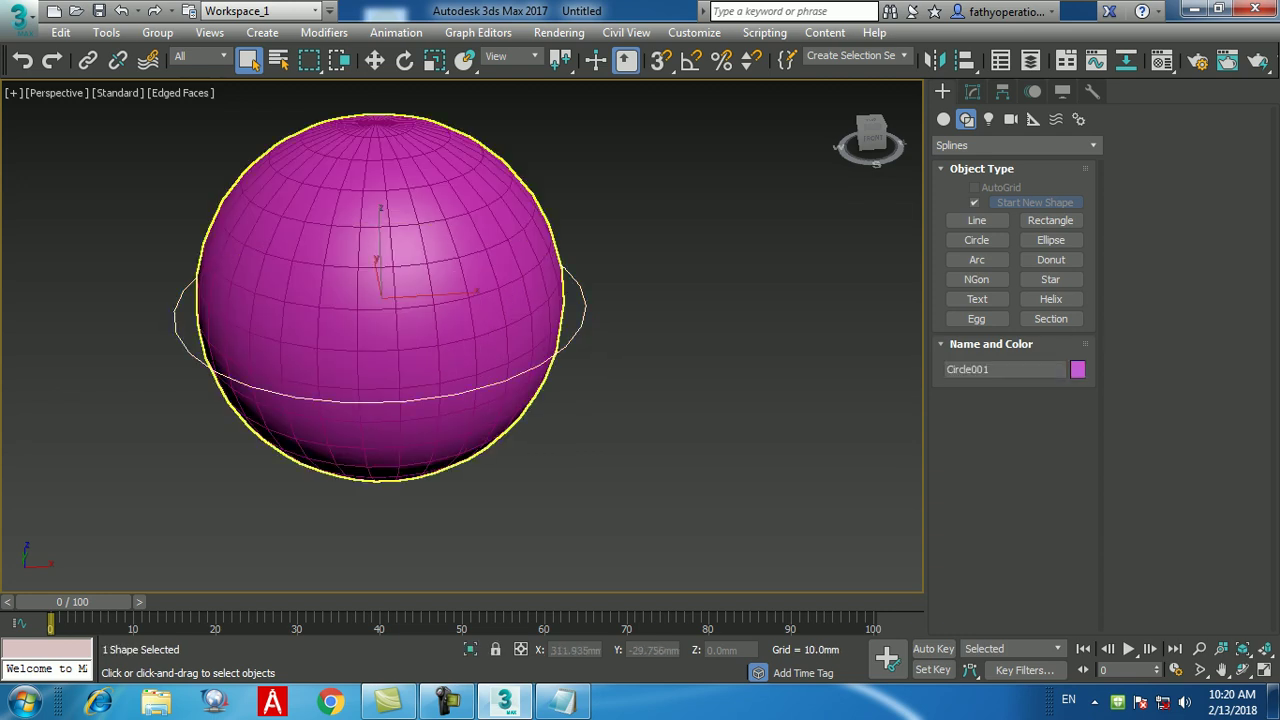
{"action": "left_click", "coordinate": [380, 330]}
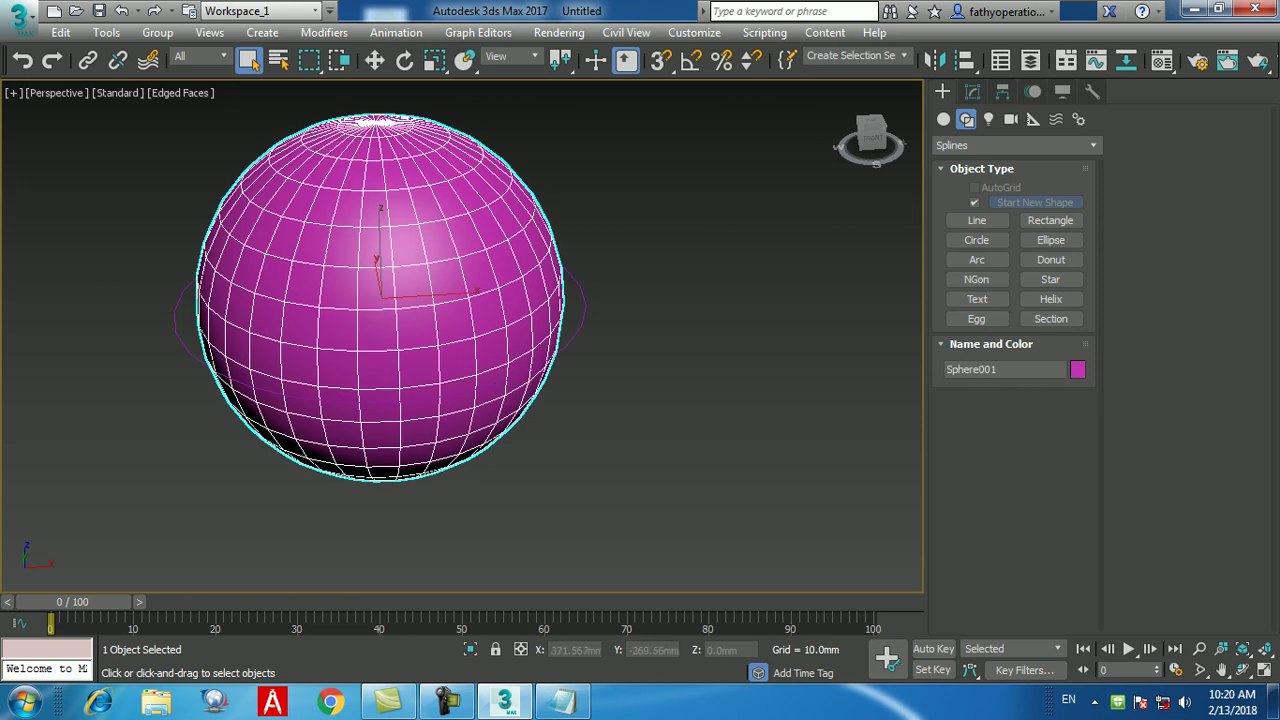
{"action": "left_click", "coordinate": [300, 398]}
{"action": "left_click", "coordinate": [972, 91]}
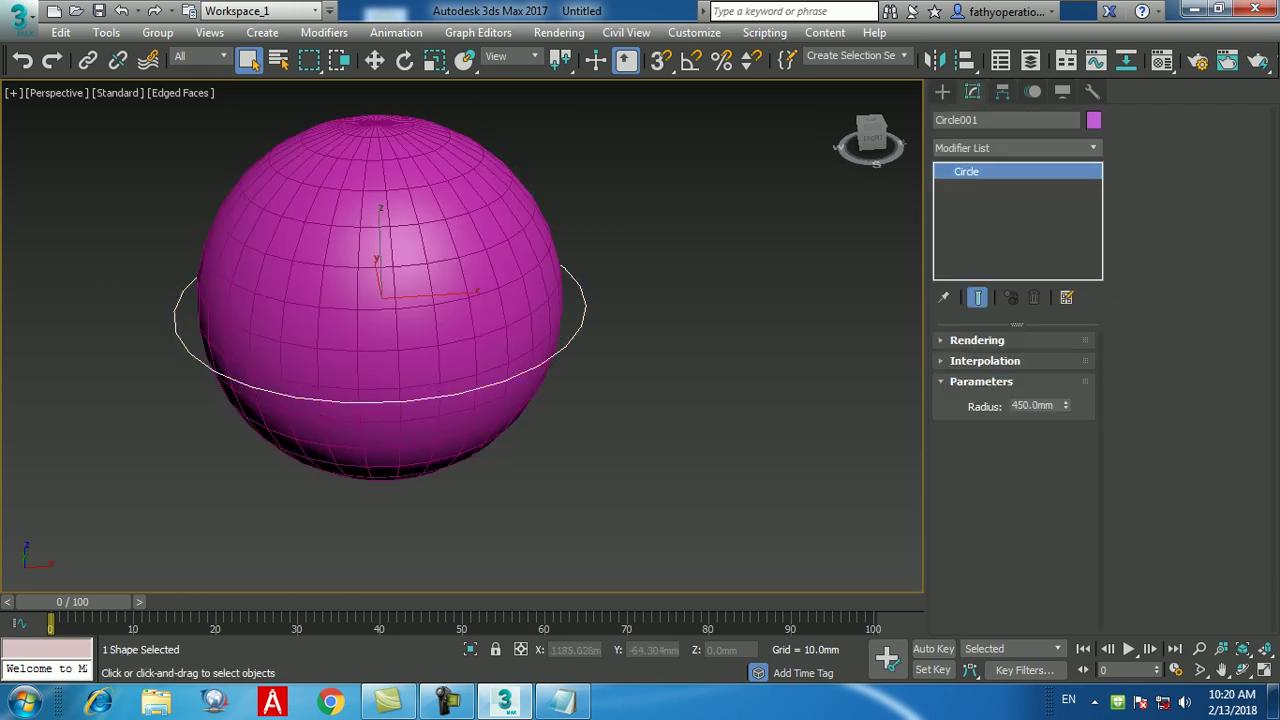
{"action": "double_click", "coordinate": [1035, 405]}
{"action": "type", "text": "500"}
{"action": "key", "text": "Return"}
{"action": "key", "text": "ctrl+d"}
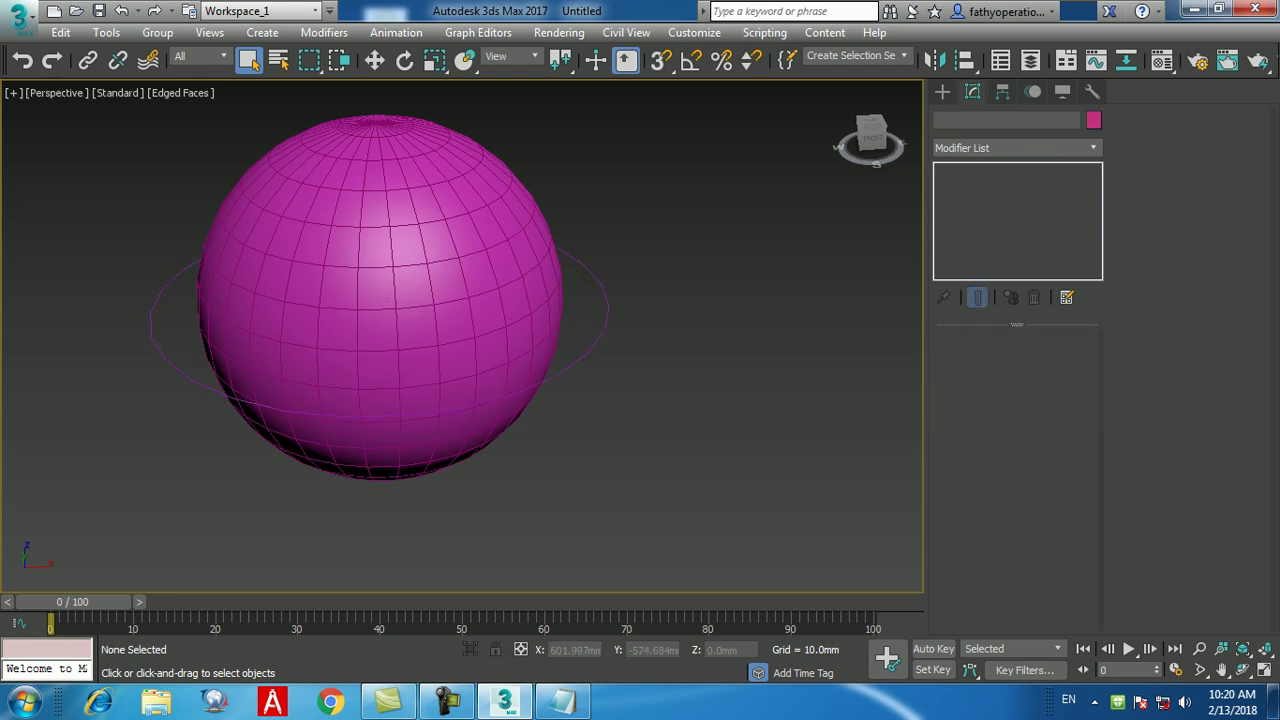
{"action": "left_click", "coordinate": [502, 345]}
{"action": "left_click", "coordinate": [606, 320]}
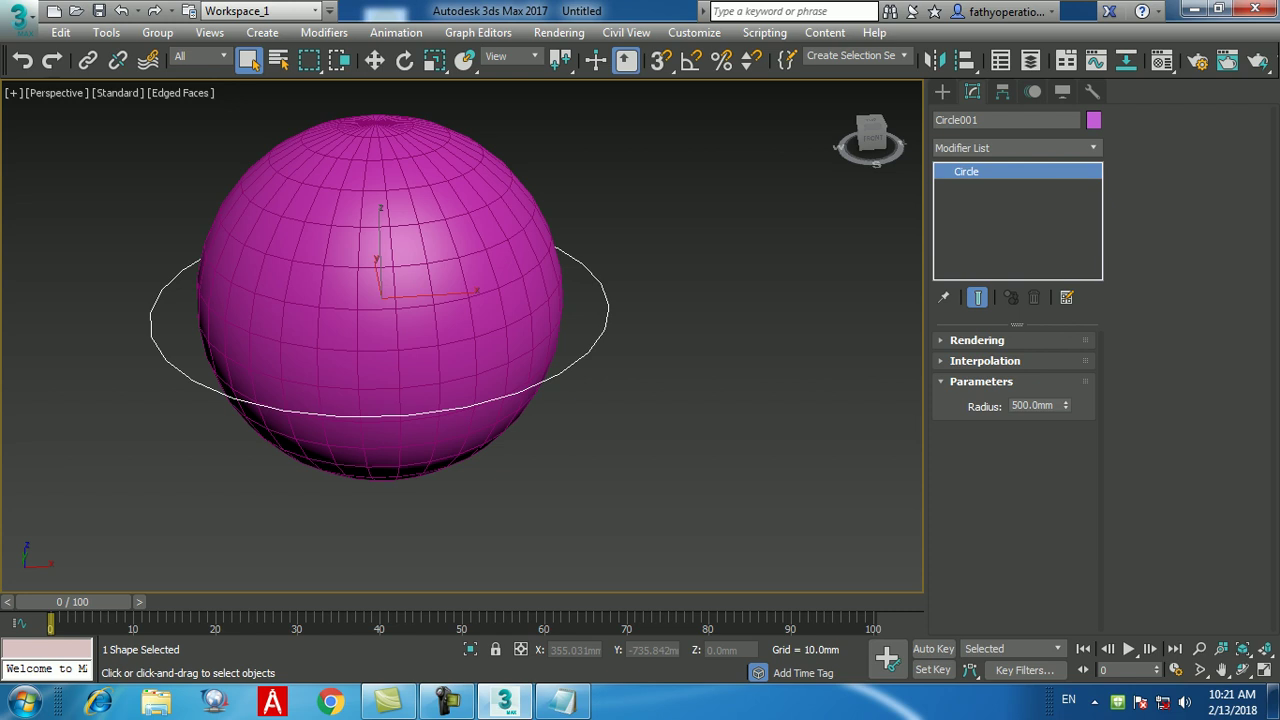
- Place a text spline with the default wording in the Front view, on the horizontal axis to the right of the sphere
{"action": "key", "text": "alt+w"}
{"action": "key", "text": "alt+w"}
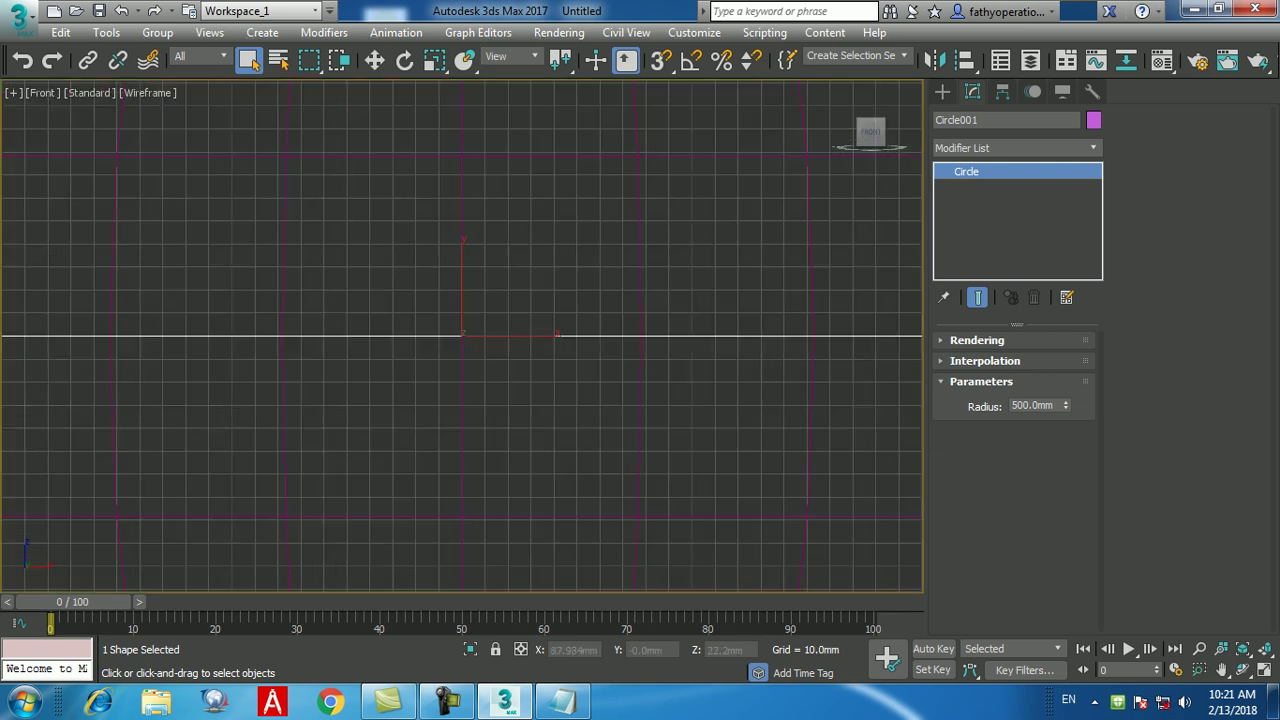
{"action": "scroll", "coordinate": [549, 300], "scroll_direction": "down", "scroll_amount": 5}
{"action": "scroll", "coordinate": [590, 302], "scroll_direction": "up", "scroll_amount": 2}
{"action": "key", "text": "ctrl+d"}
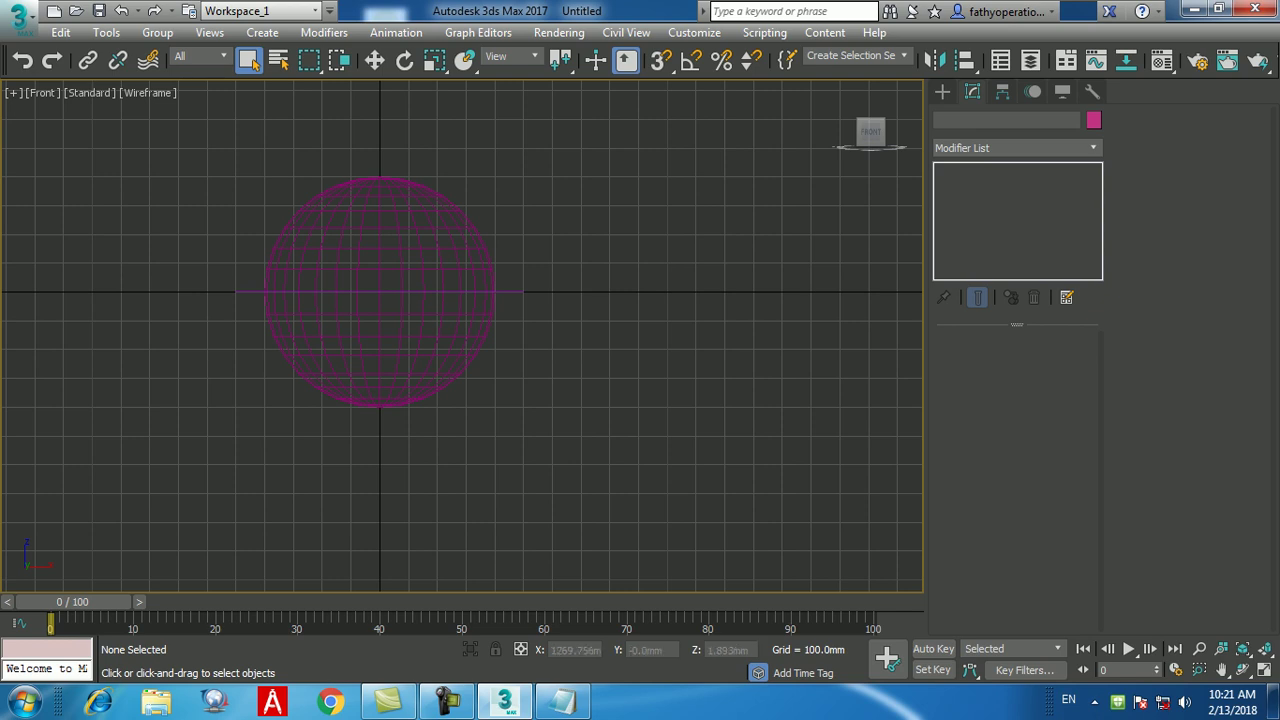
{"action": "left_click", "coordinate": [942, 91]}
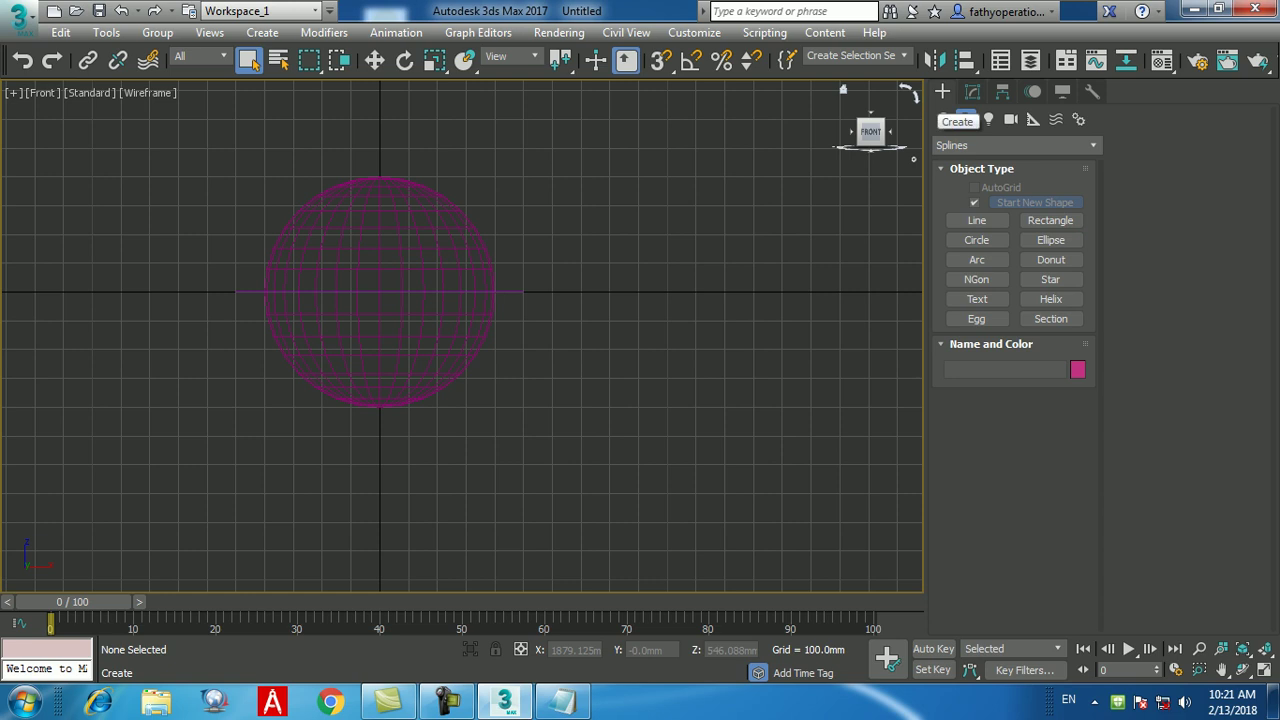
{"action": "left_click", "coordinate": [966, 119]}
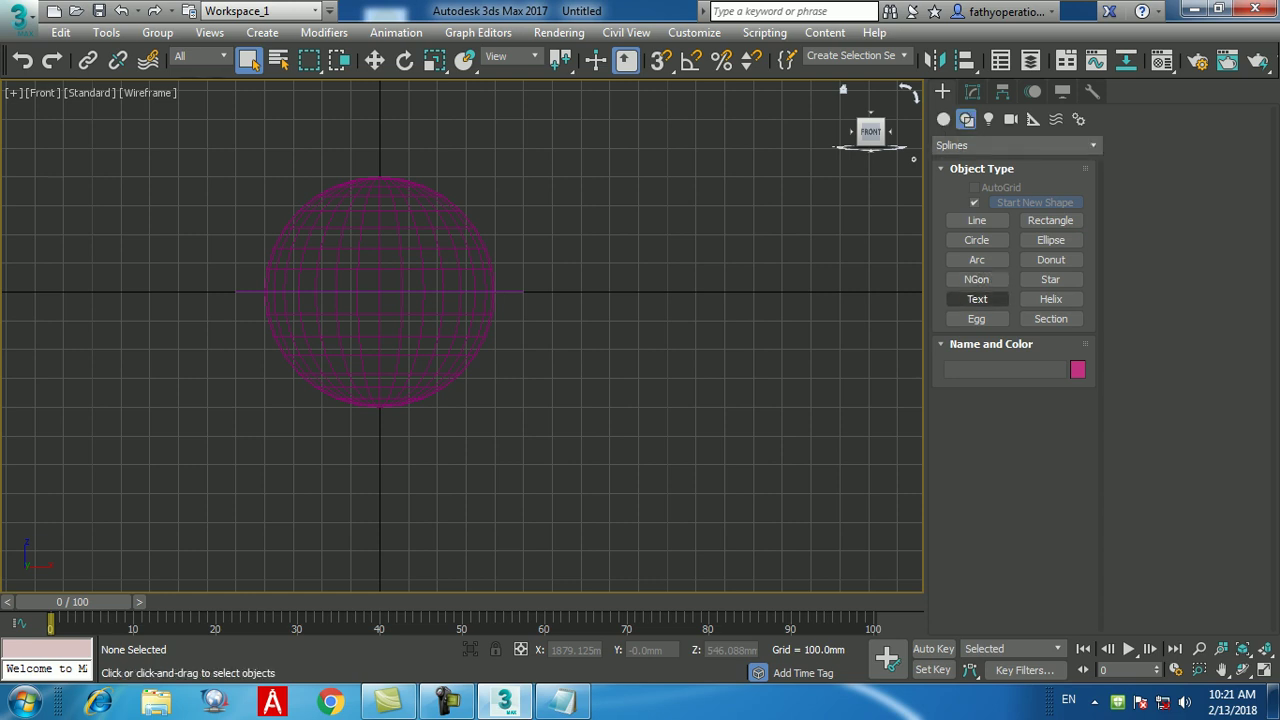
{"action": "left_click", "coordinate": [977, 299]}
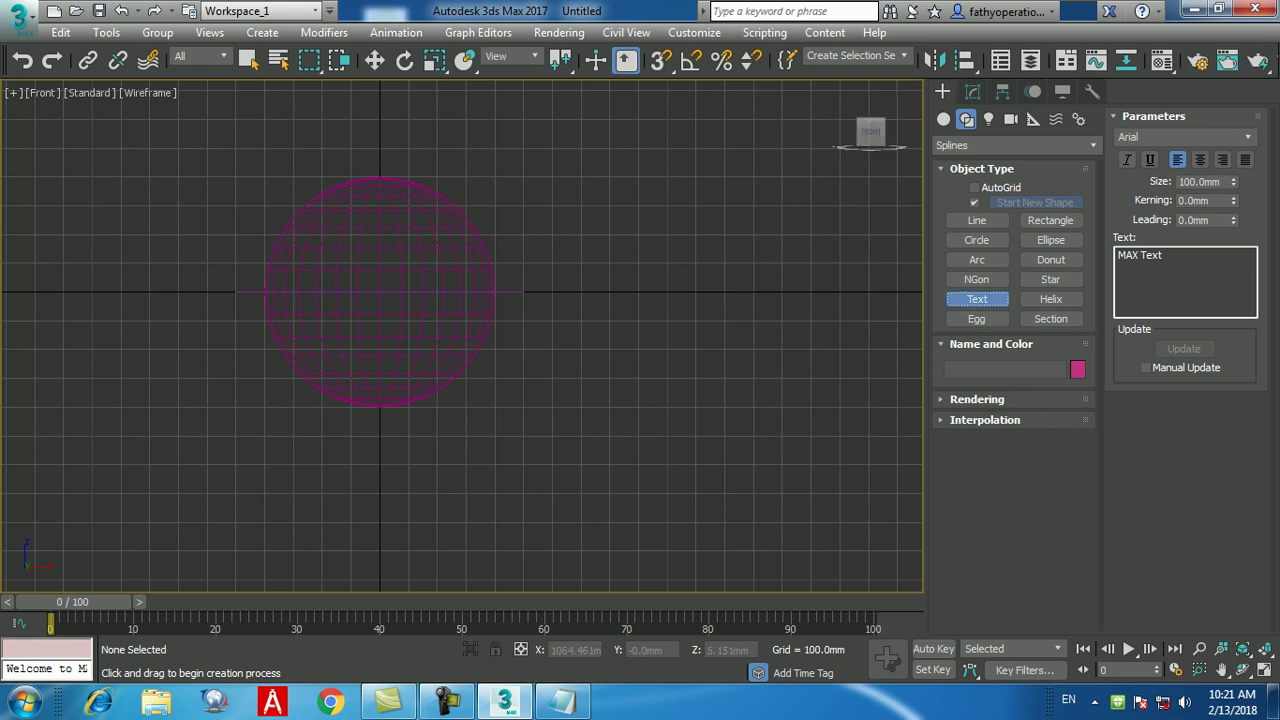
{"action": "left_click", "coordinate": [686, 291]}
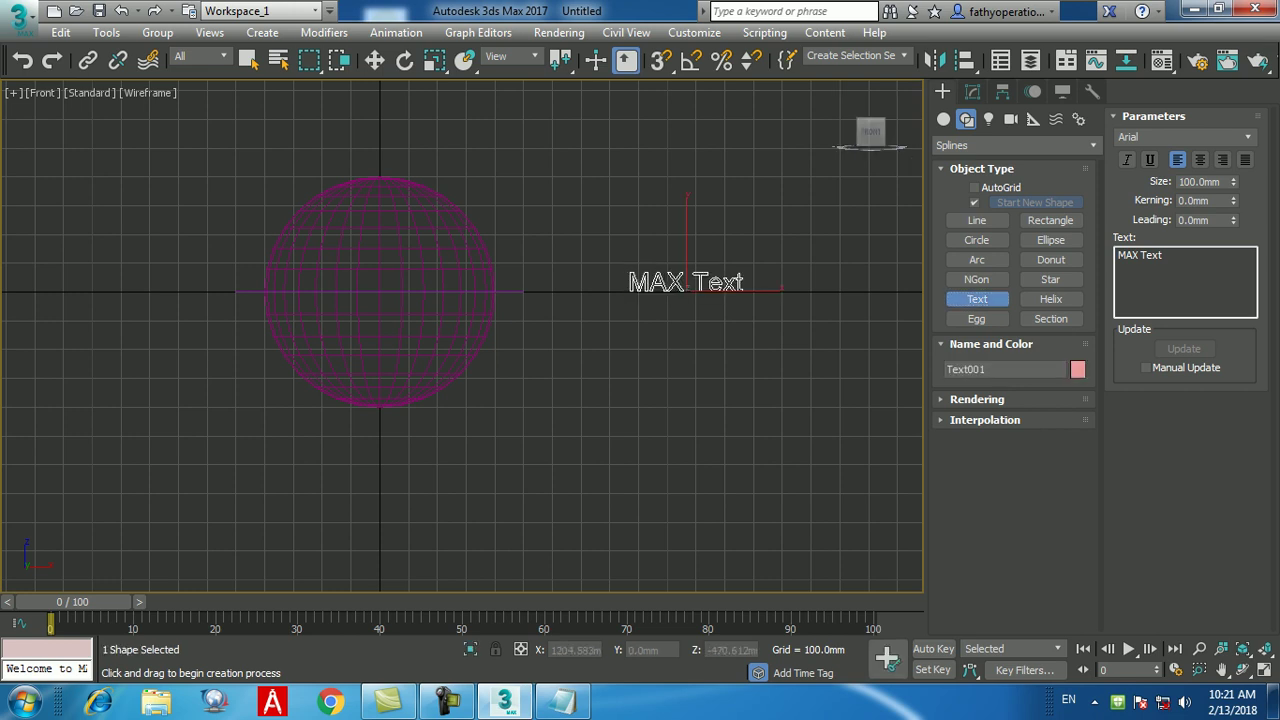
{"action": "key", "text": "q"}
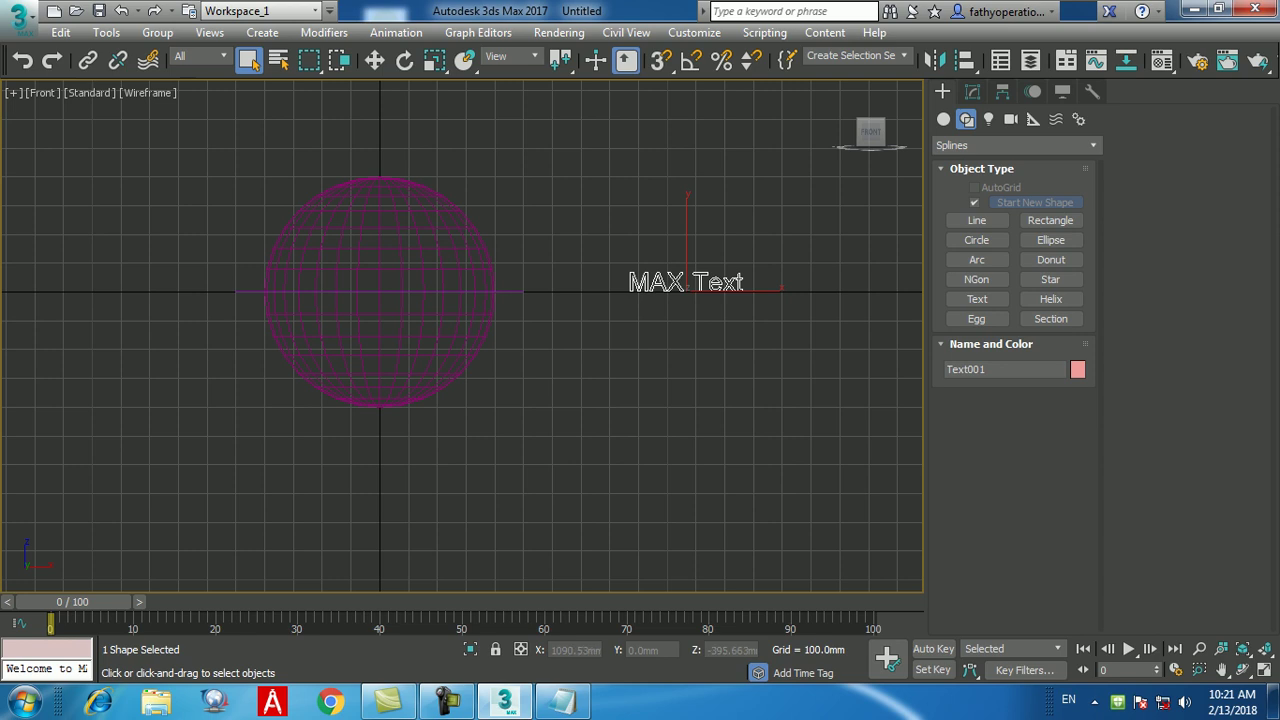
- Change the text spline's wording to ABCD and set its size to 150 mm, working in the maximized Perspective view
{"action": "key", "text": "alt+w"}
{"action": "key", "text": "alt+w"}
{"action": "middle_click_drag", "start_coordinate": [470, 300], "coordinate": [370, 300]}
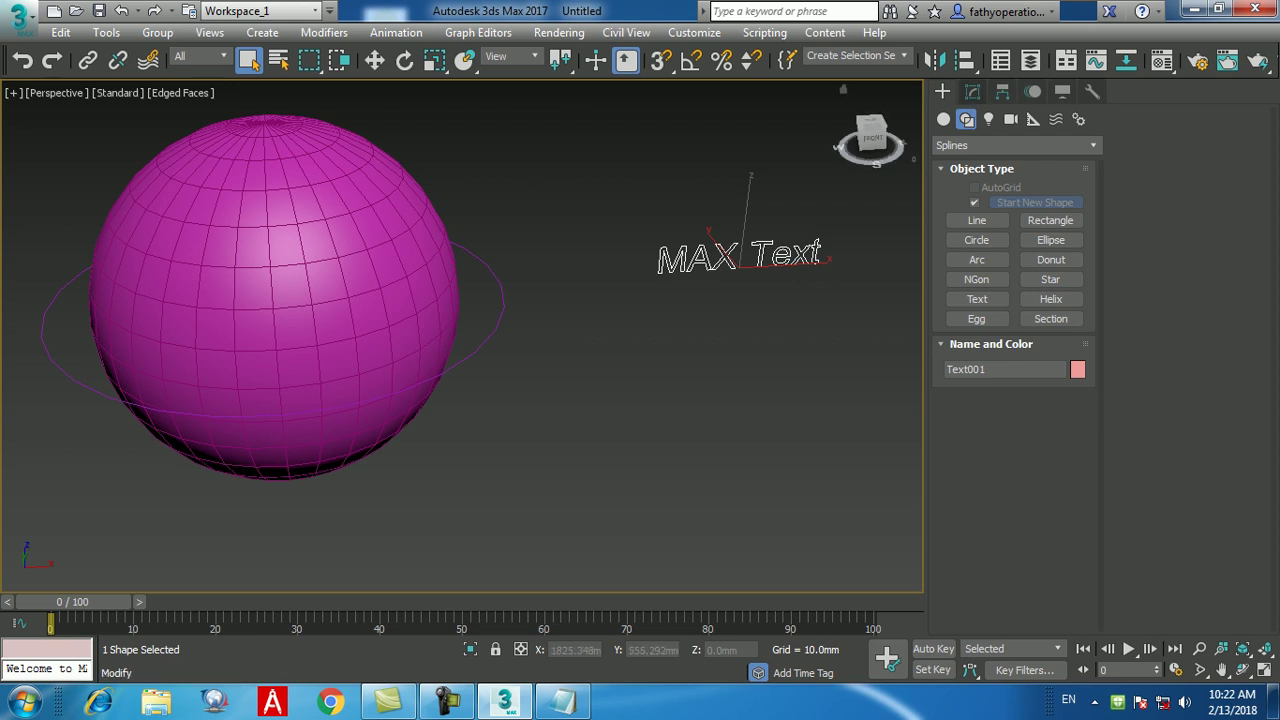
{"action": "left_click", "coordinate": [972, 91]}
{"action": "left_click_drag", "start_coordinate": [990, 520], "coordinate": [946, 520]}
{"action": "type", "text": "ABCD"}
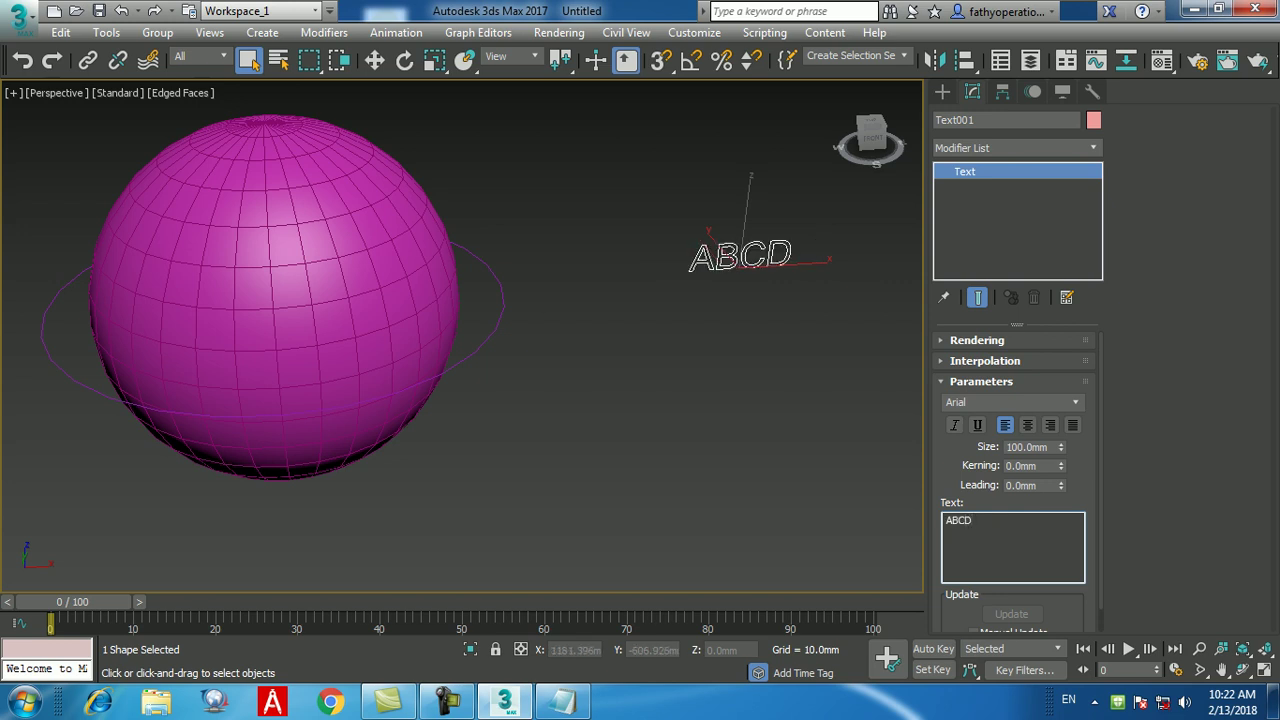
{"action": "double_click", "coordinate": [1027, 447]}
{"action": "type", "text": "150"}
{"action": "key", "text": "Return"}
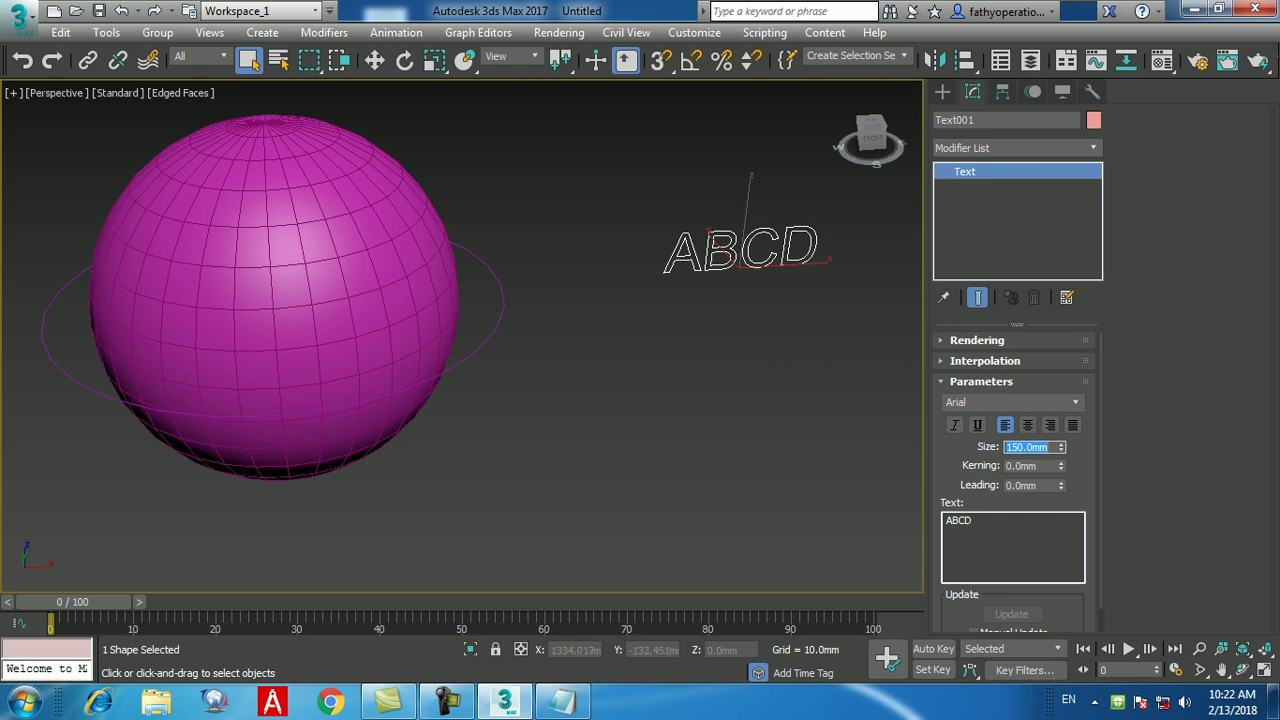
- Extrude the ABCD text by 50 mm
{"action": "left_click", "coordinate": [1015, 147]}
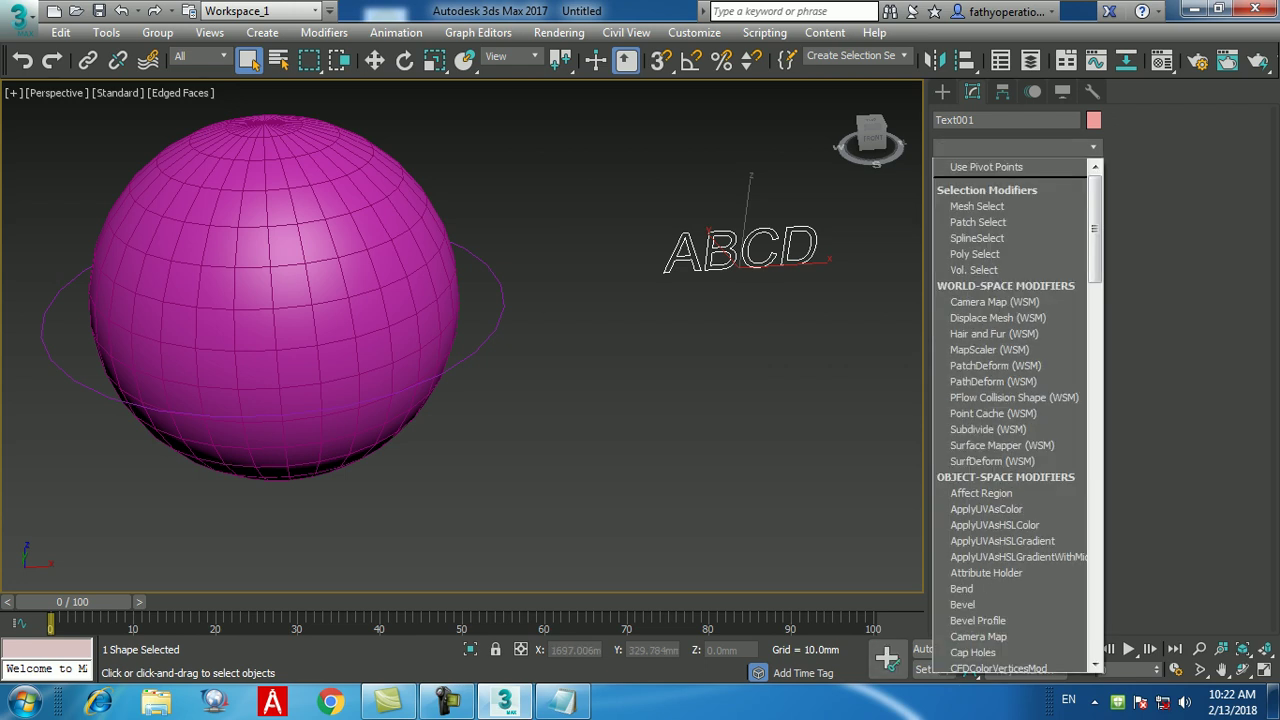
{"action": "key", "text": "e"}
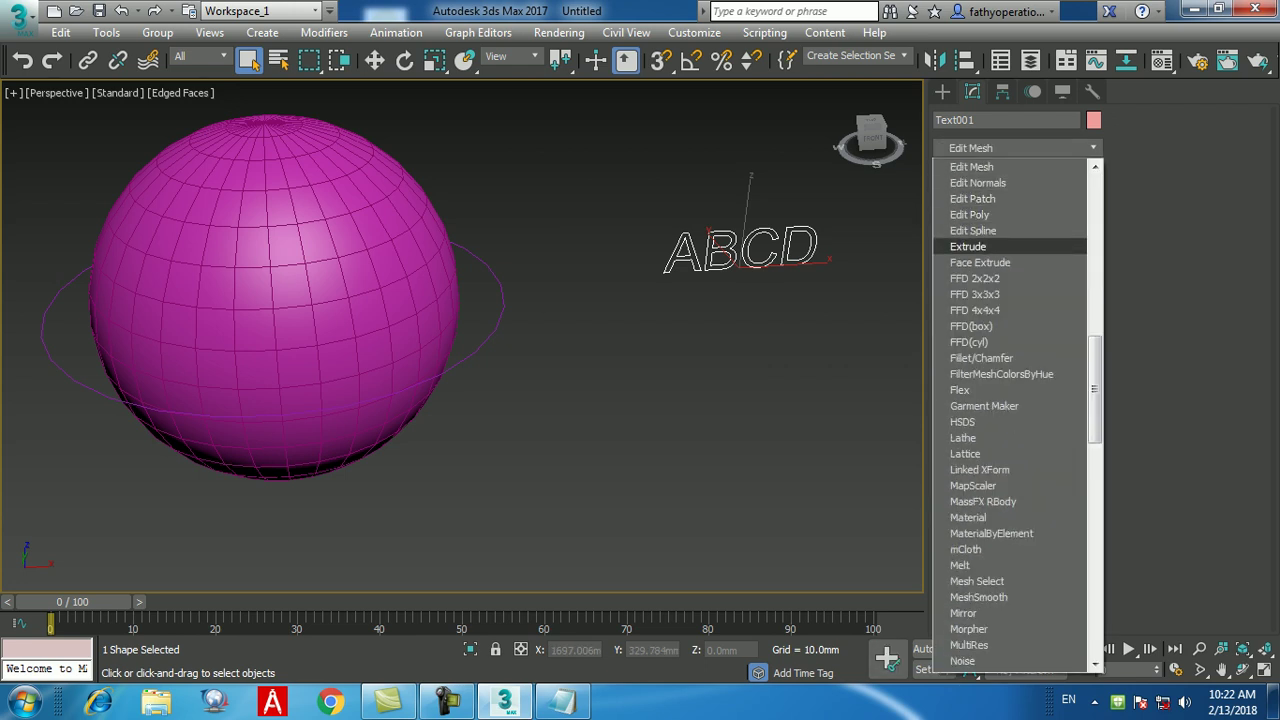
{"action": "key", "text": "Return"}
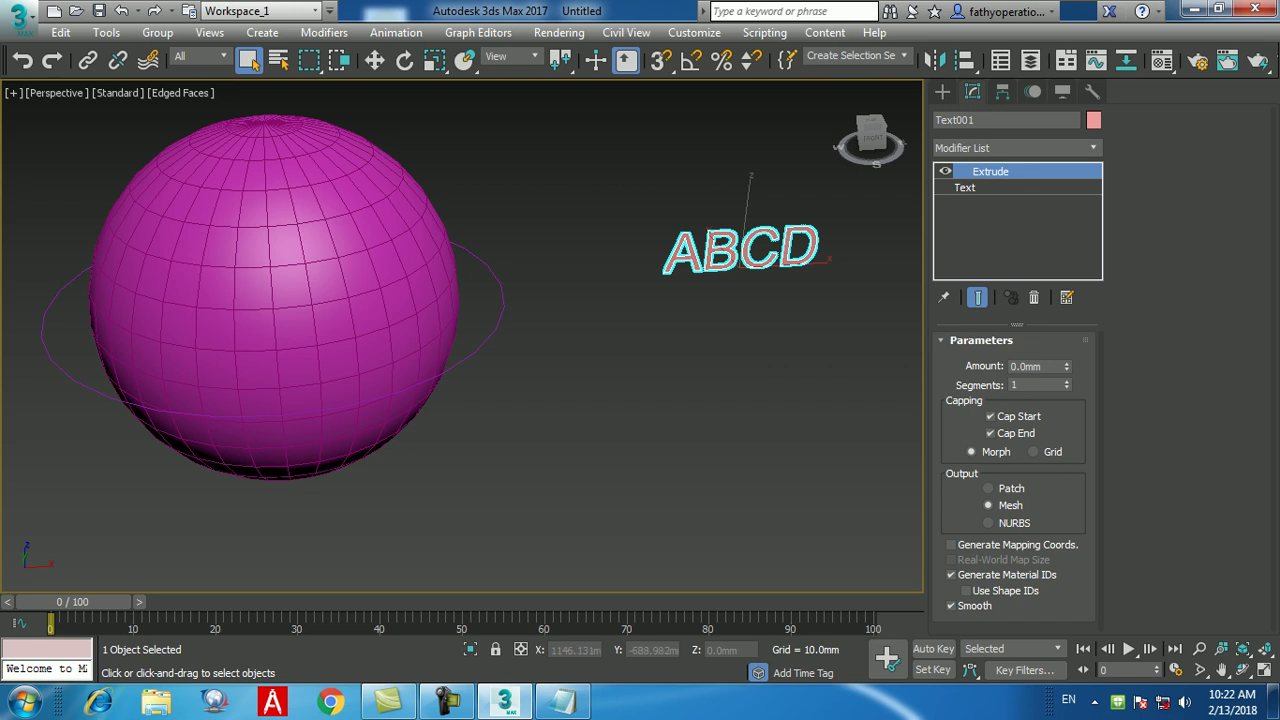
{"action": "left_click", "coordinate": [1030, 366]}
{"action": "type", "text": "50"}
{"action": "key", "text": "Return"}
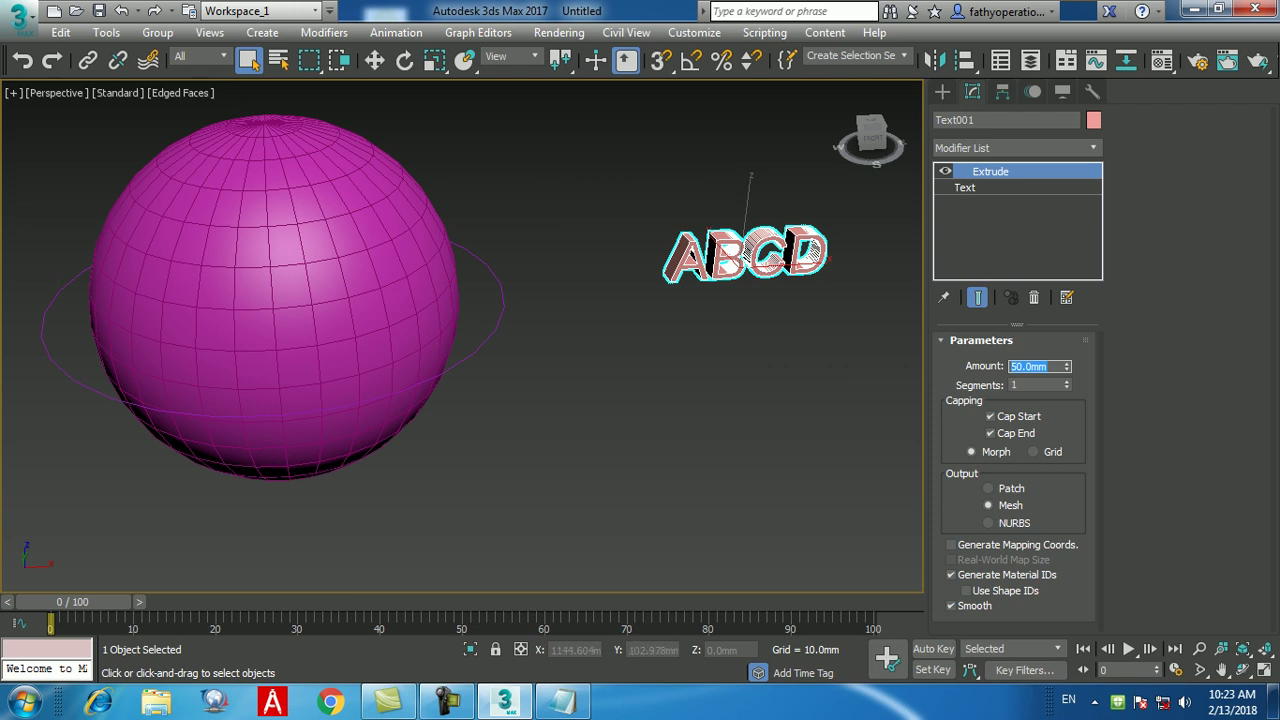
- Apply a PathDeform (WSM) modifier to the extruded text, pick the circle around the sphere as its path, and move the text to the path
{"action": "left_click", "coordinate": [1017, 147]}
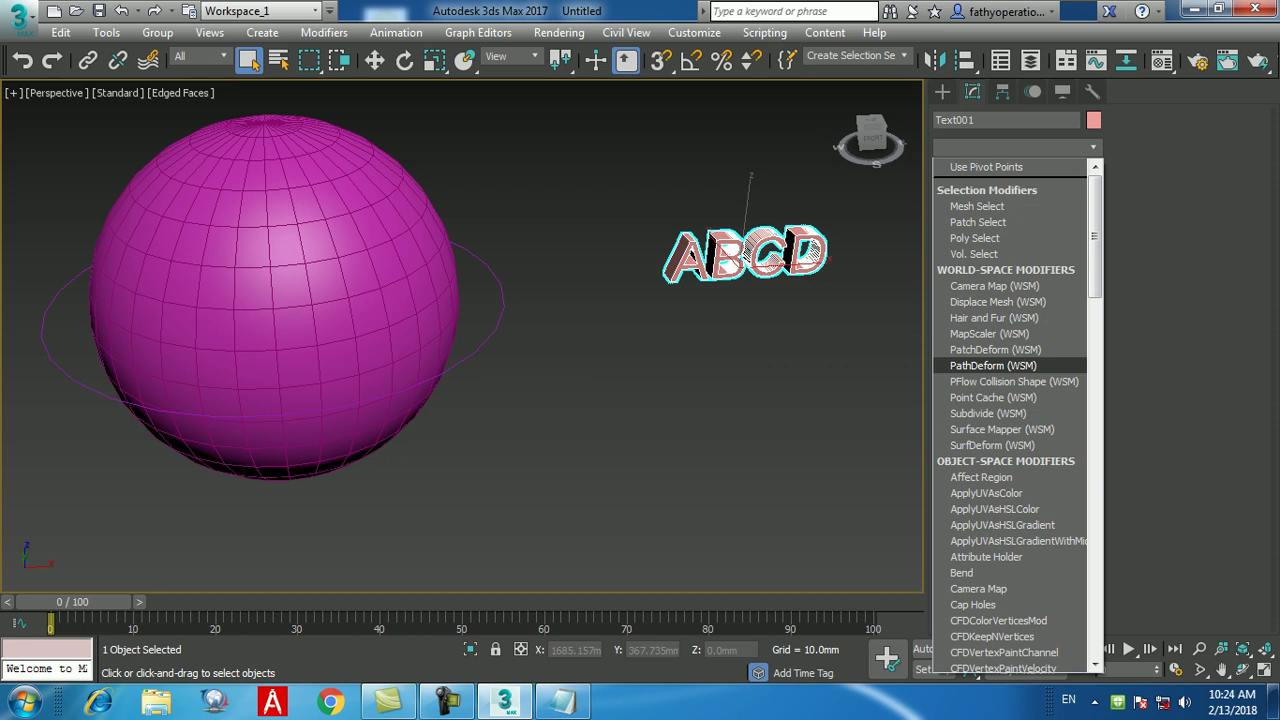
{"action": "scroll", "coordinate": [1000, 365], "scroll_direction": "down", "scroll_amount": 20}
{"action": "scroll", "coordinate": [1000, 335], "scroll_direction": "up", "scroll_amount": 15}
{"action": "scroll", "coordinate": [1010, 357], "scroll_direction": "up", "scroll_amount": 10}
{"action": "left_click", "coordinate": [993, 365]}
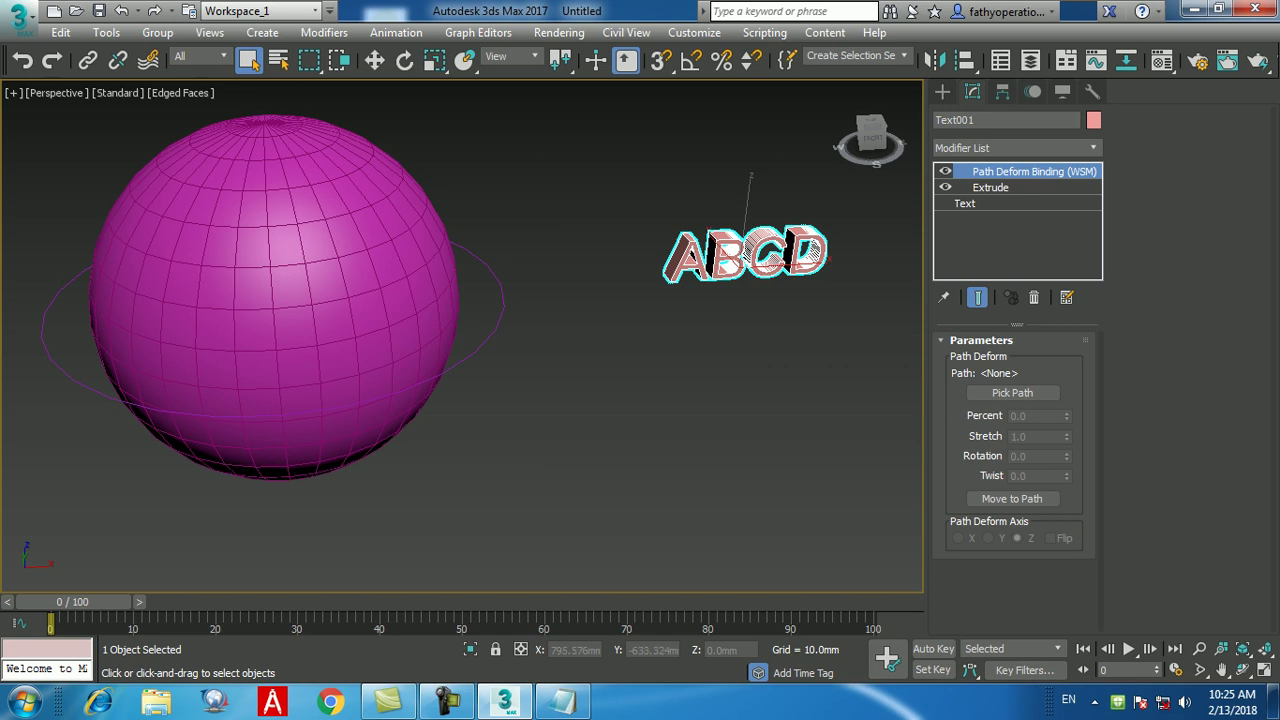
{"action": "left_click", "coordinate": [1012, 392]}
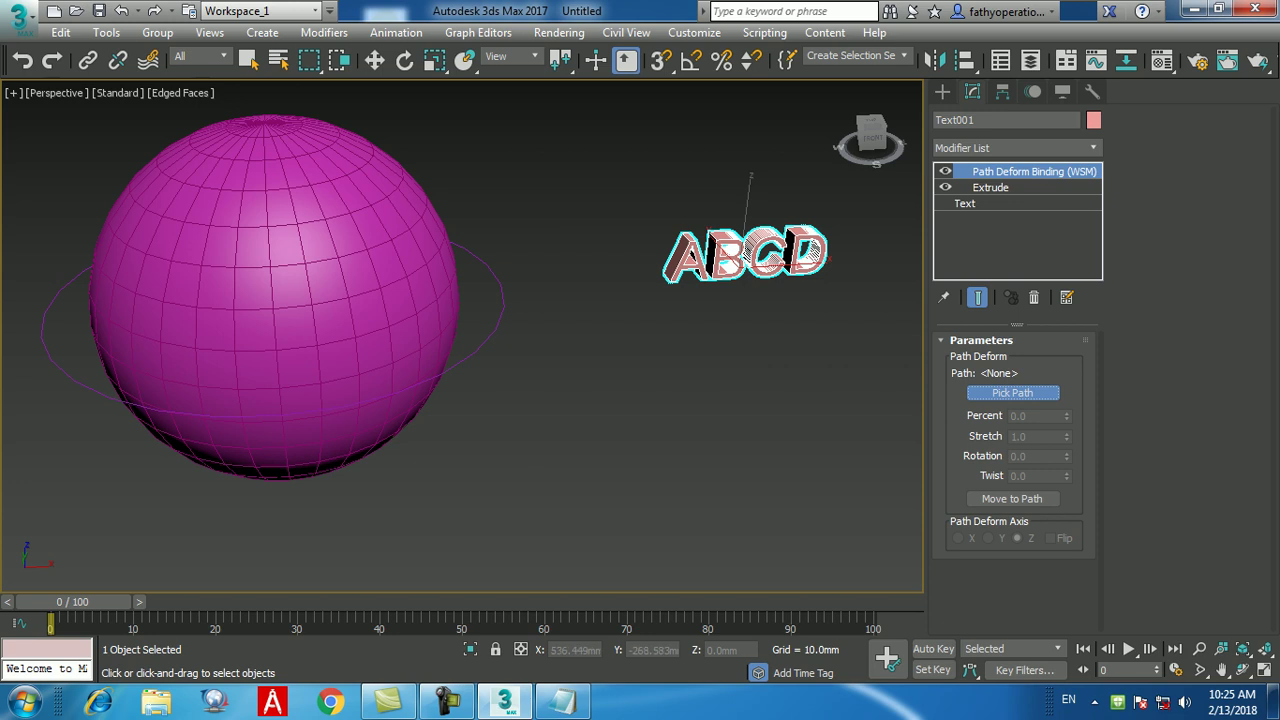
{"action": "left_click", "coordinate": [503, 305]}
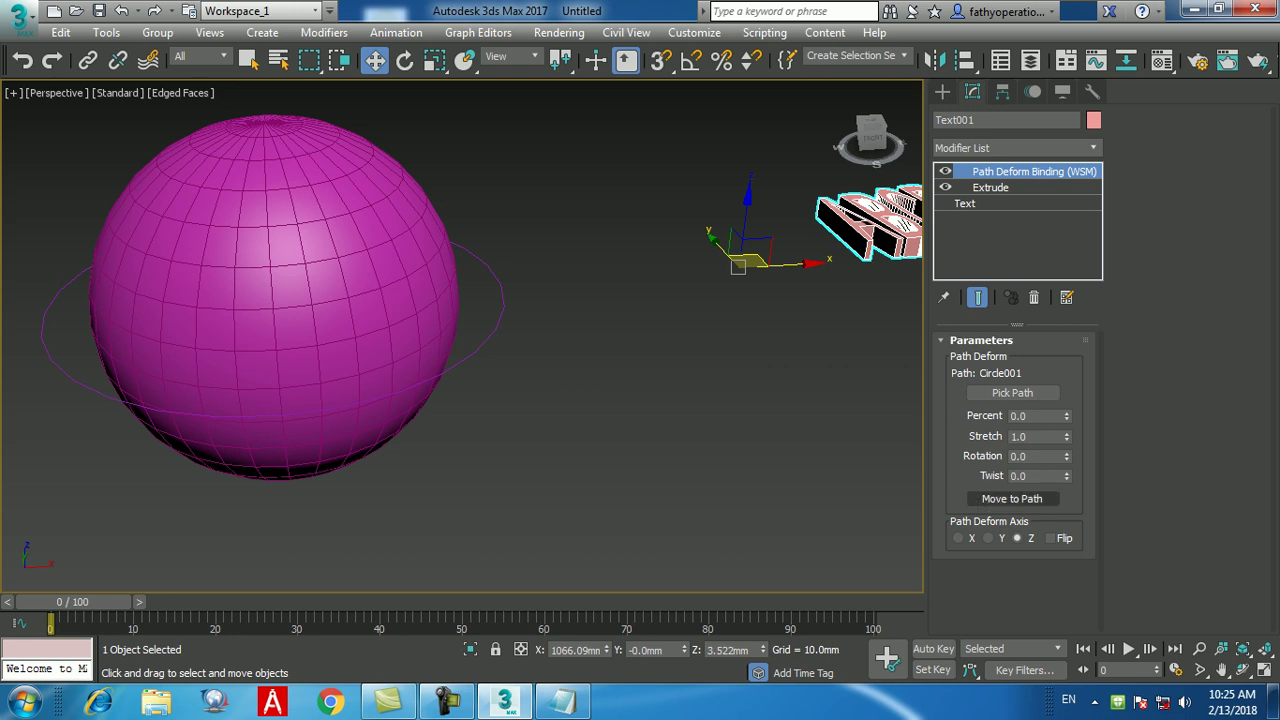
{"action": "left_click", "coordinate": [1011, 498]}
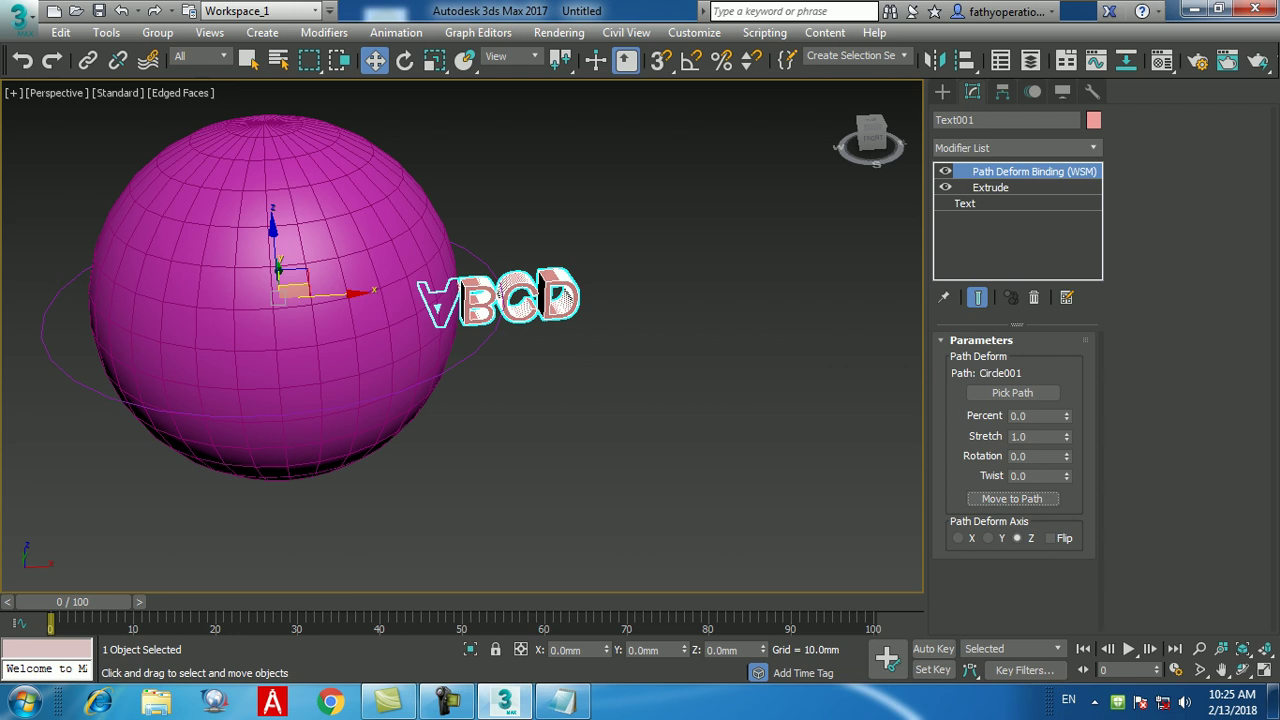
- Set the text's path deform axis to X and its rotation to -90 so the letters stand upright around the sphere
{"action": "left_click", "coordinate": [958, 538]}
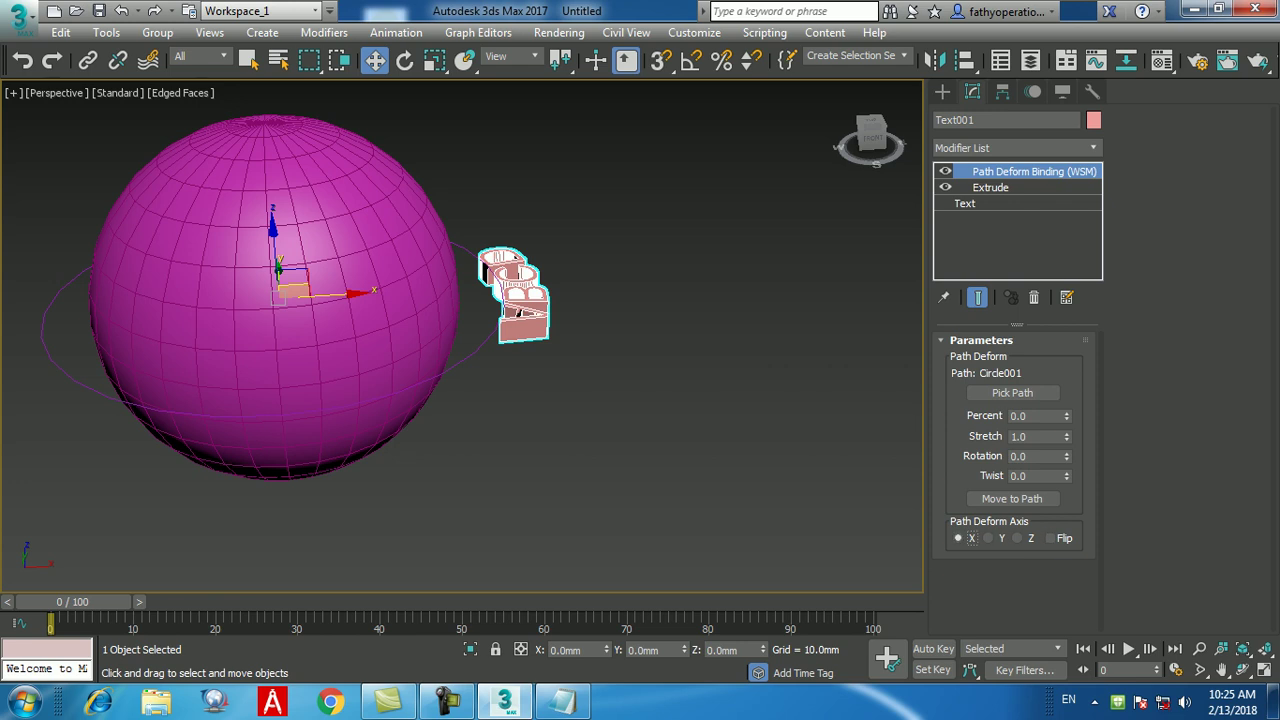
{"action": "left_click", "coordinate": [1035, 456]}
{"action": "type", "text": "90"}
{"action": "key", "text": "Return"}
{"action": "type", "text": "-90"}
{"action": "key", "text": "Return"}
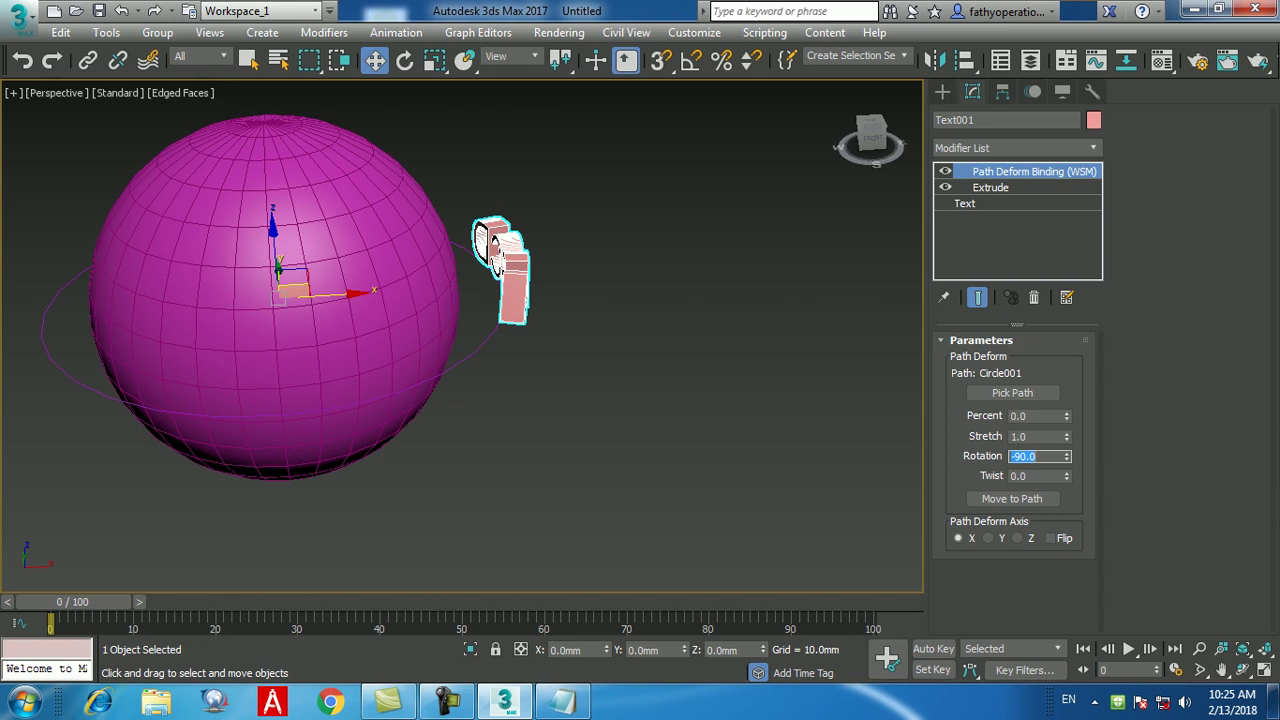
{"action": "middle_click_drag", "start_coordinate": [460, 350], "coordinate": [385, 350], "text": "alt"}
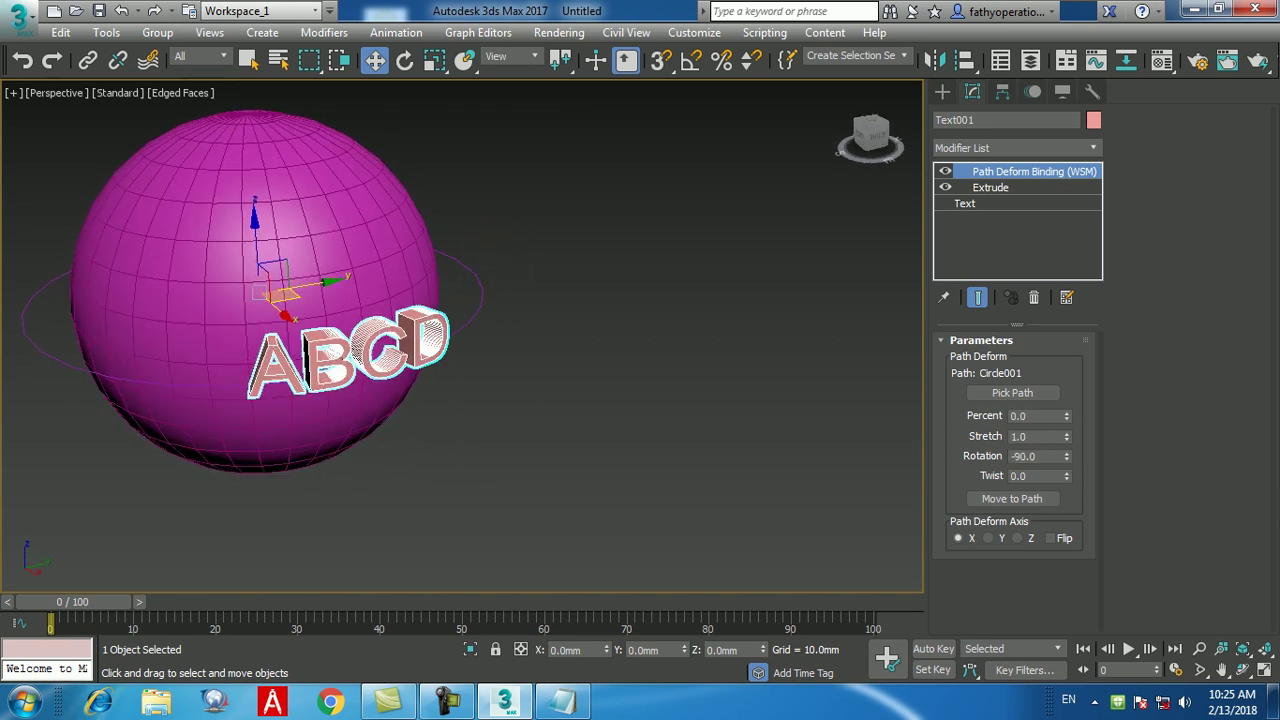
{"action": "middle_click_drag", "start_coordinate": [300, 300], "coordinate": [433, 305]}
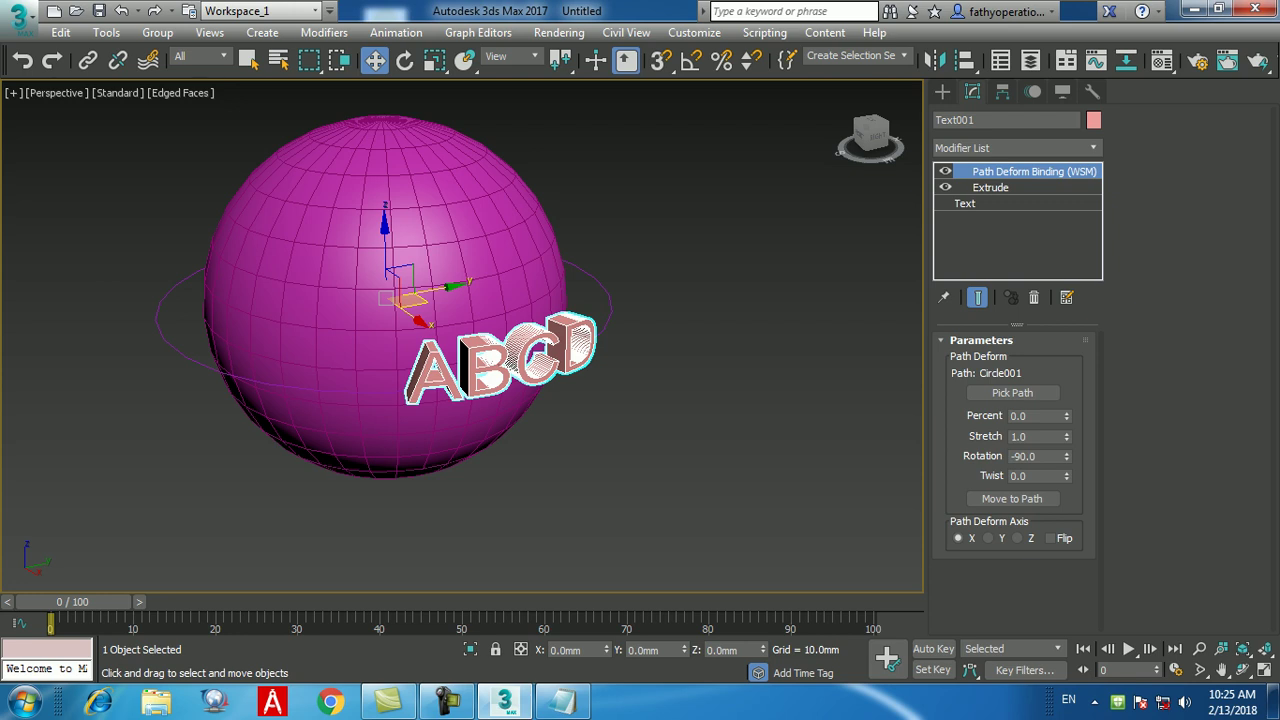
- Try the Flip option of the text's path deform and switch it off again
{"action": "left_click", "coordinate": [1051, 538]}
{"action": "left_click", "coordinate": [1051, 538]}
{"action": "middle_click_drag", "start_coordinate": [460, 380], "coordinate": [395, 380], "text": "alt"}
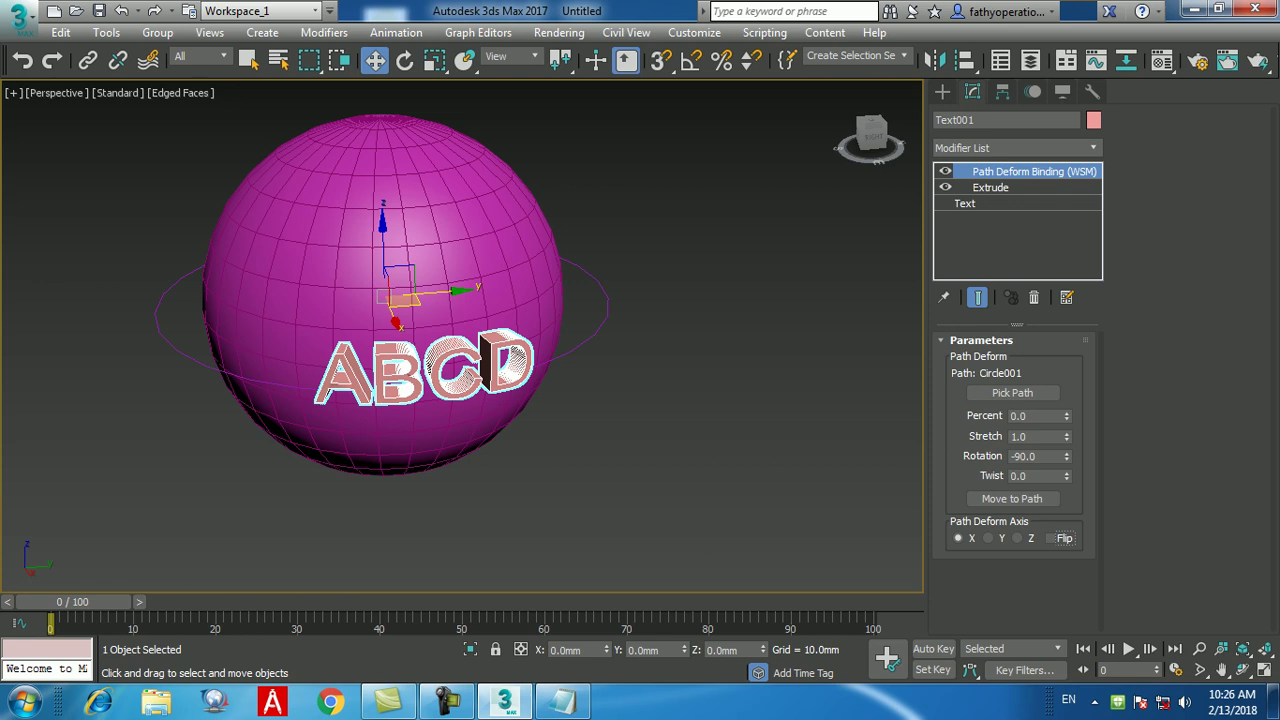
{"action": "middle_click_drag", "start_coordinate": [390, 300], "coordinate": [419, 285]}
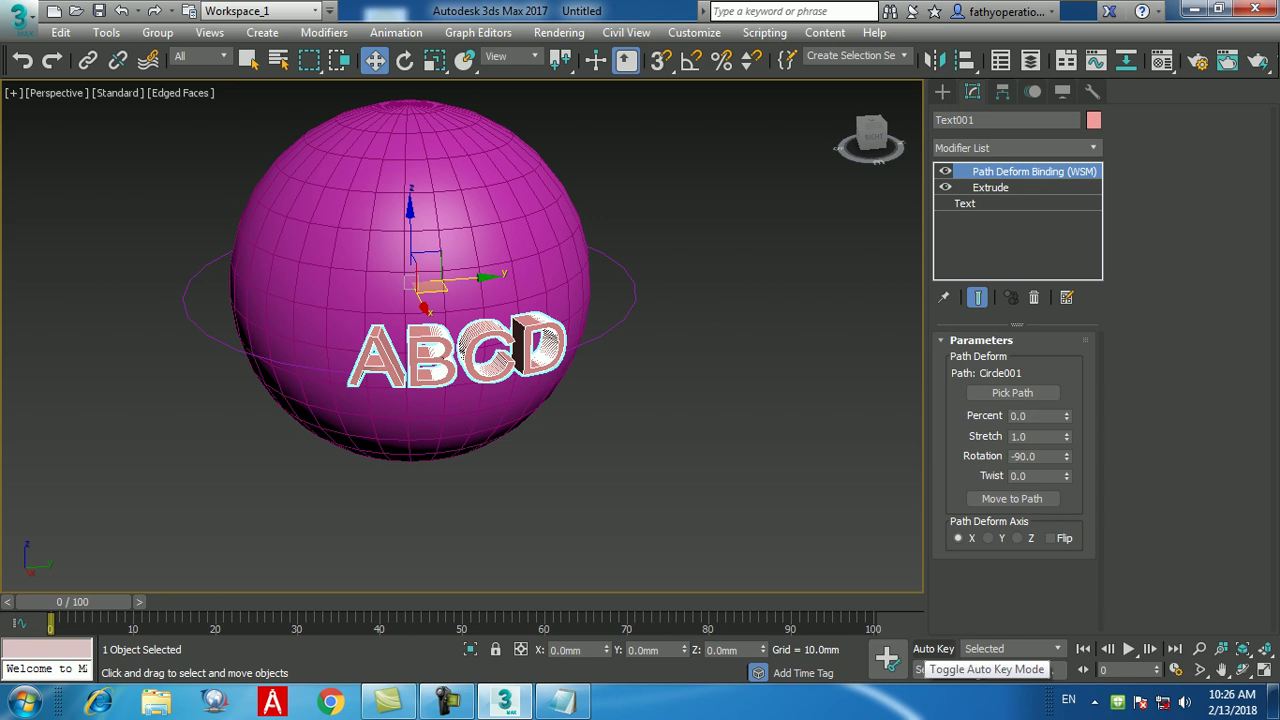
- Animate the text along the circle with Auto Key by setting Path Deform Percent to 100 at frame 100, and return to frame 0
{"action": "left_click", "coordinate": [930, 649]}
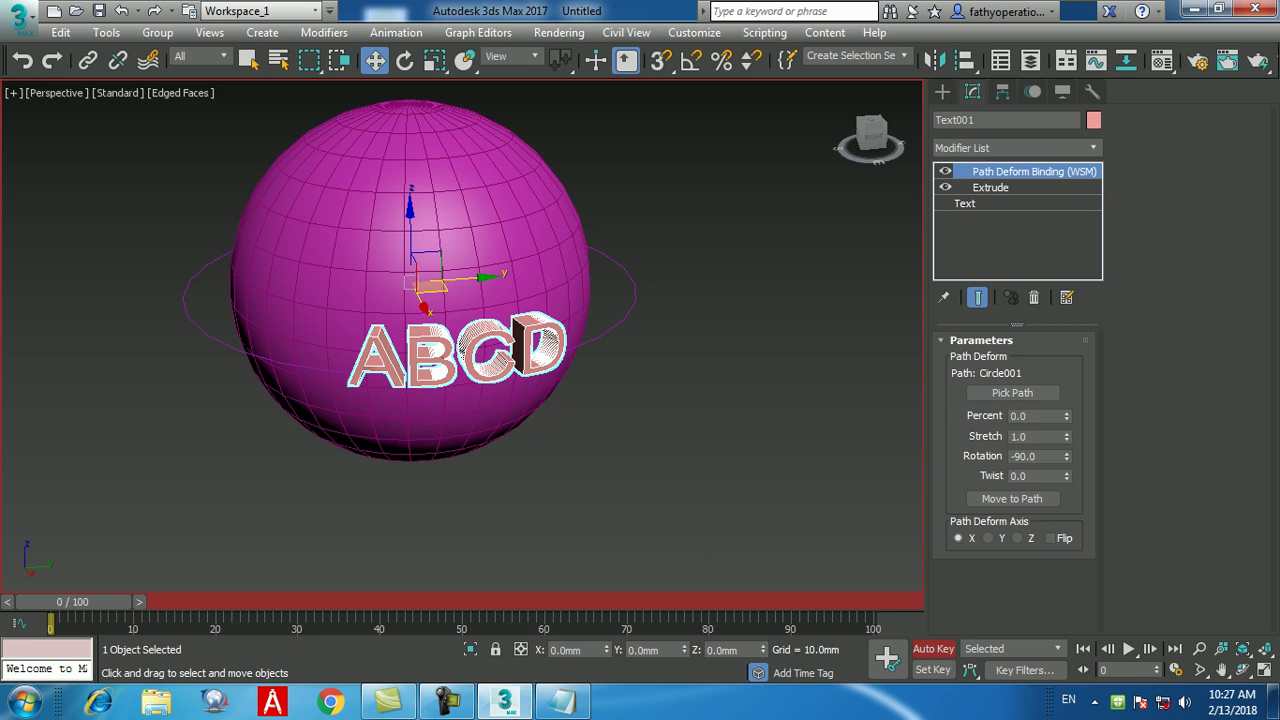
{"action": "left_click_drag", "start_coordinate": [73, 601], "coordinate": [845, 601]}
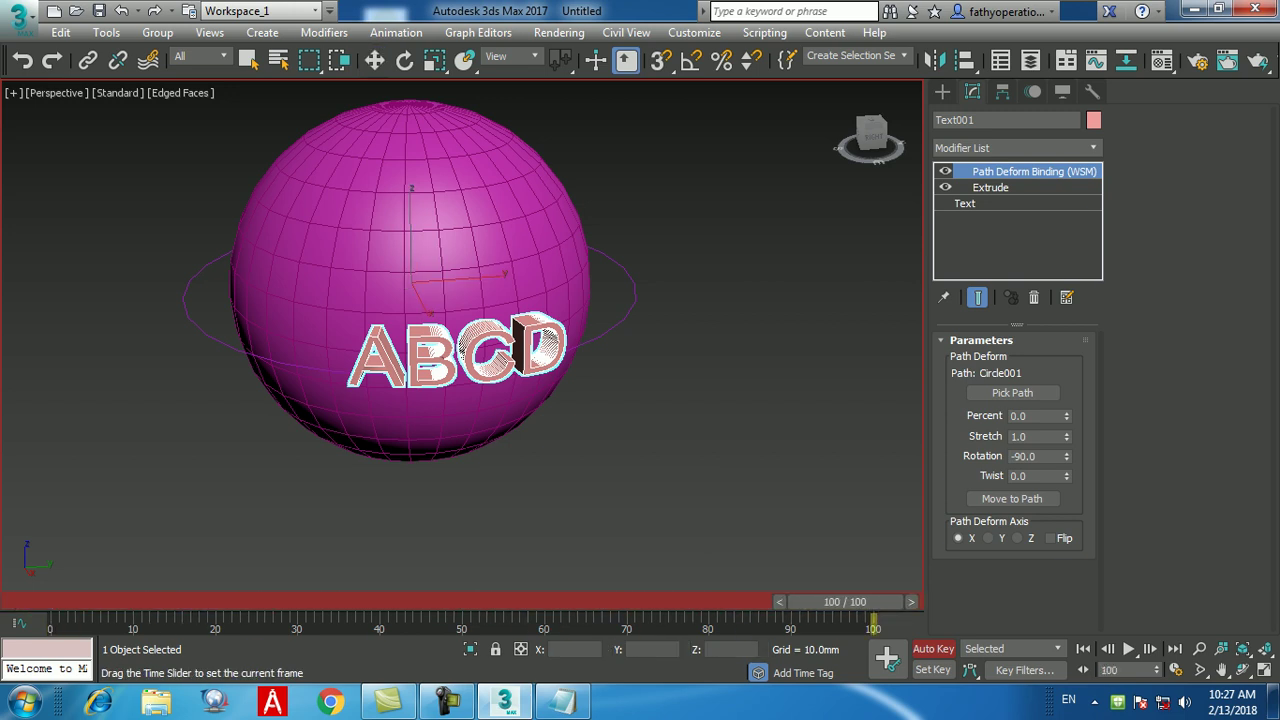
{"action": "key", "text": "w"}
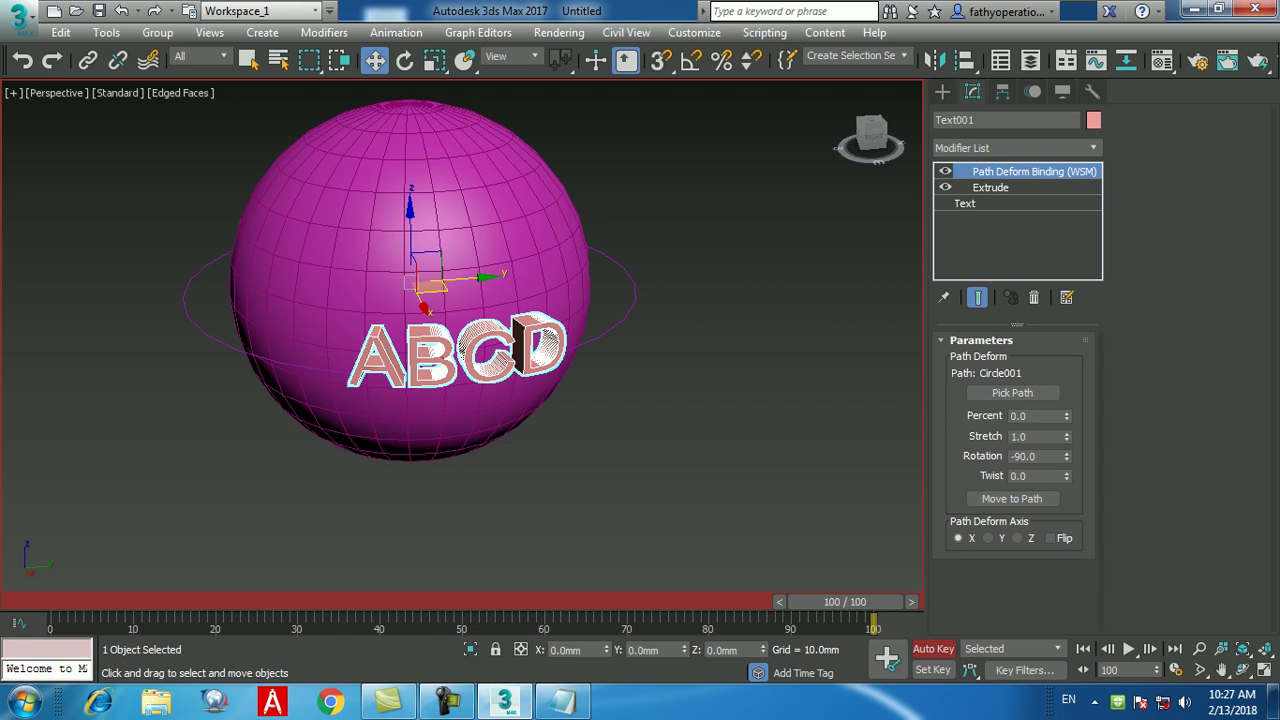
{"action": "double_click", "coordinate": [1035, 415]}
{"action": "type", "text": "100"}
{"action": "key", "text": "Return"}
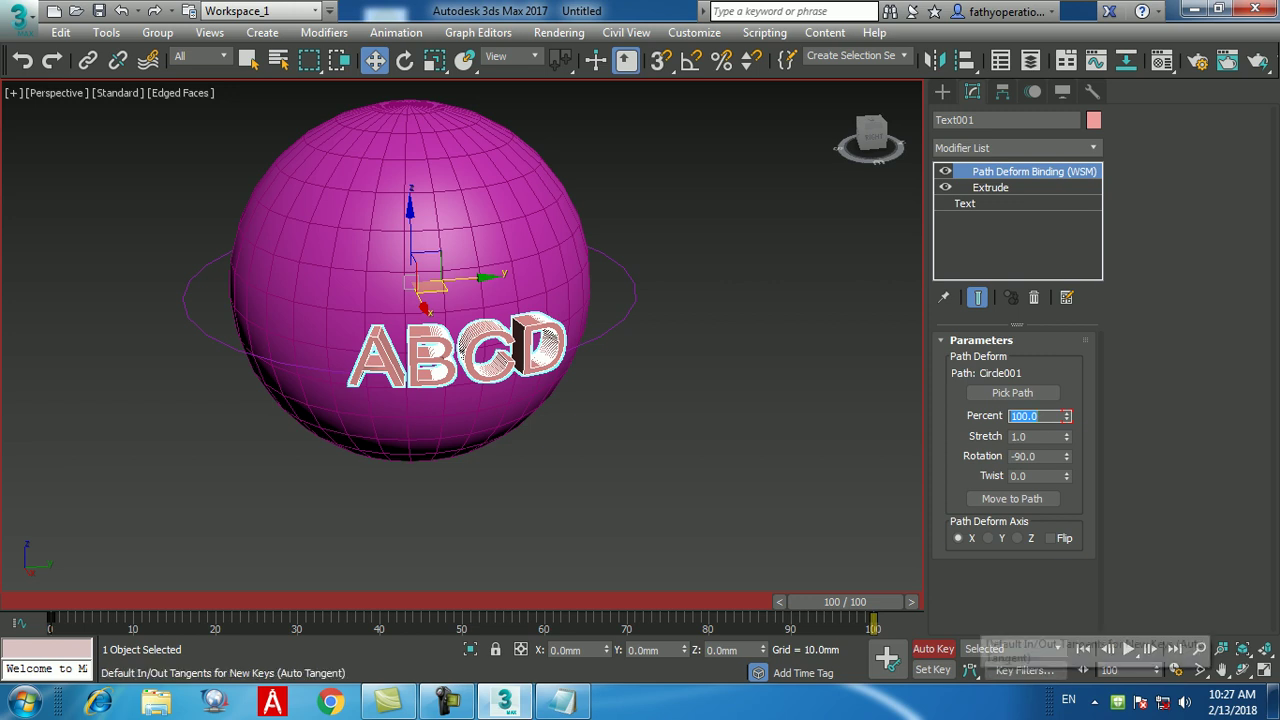
{"action": "key", "text": "n"}
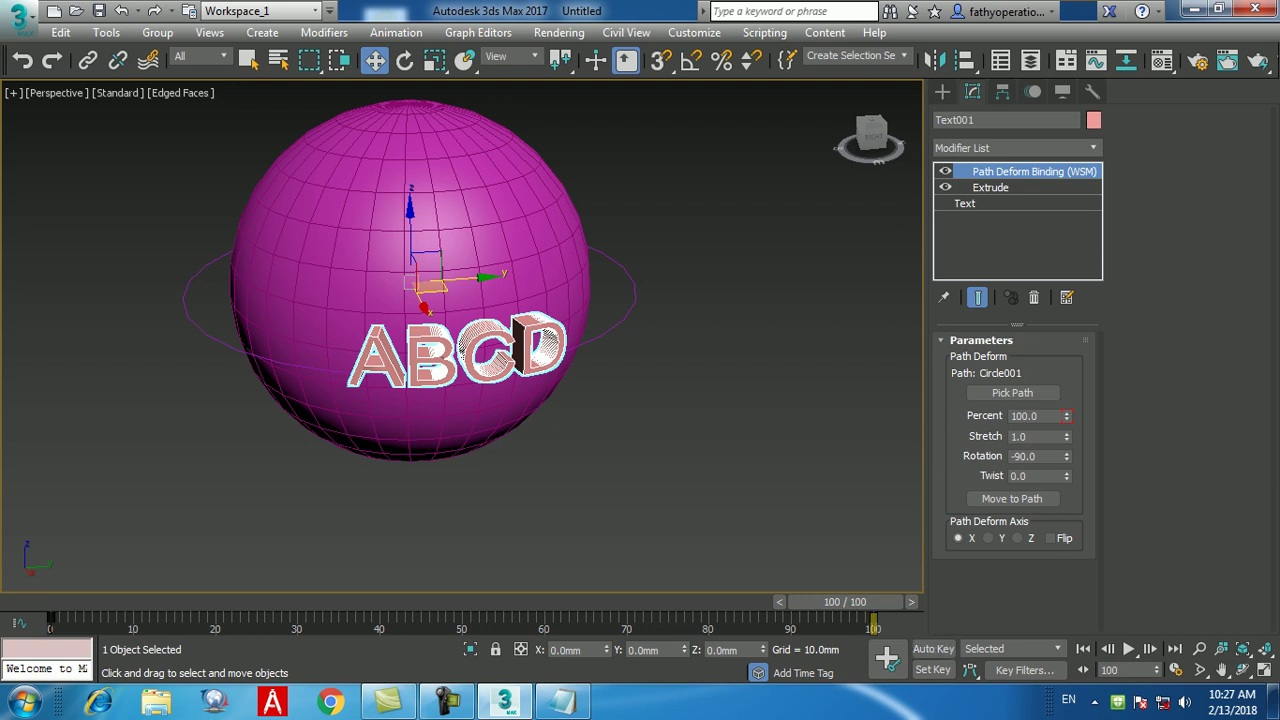
{"action": "left_click_drag", "start_coordinate": [845, 601], "coordinate": [73, 601]}
{"action": "key", "text": "w"}
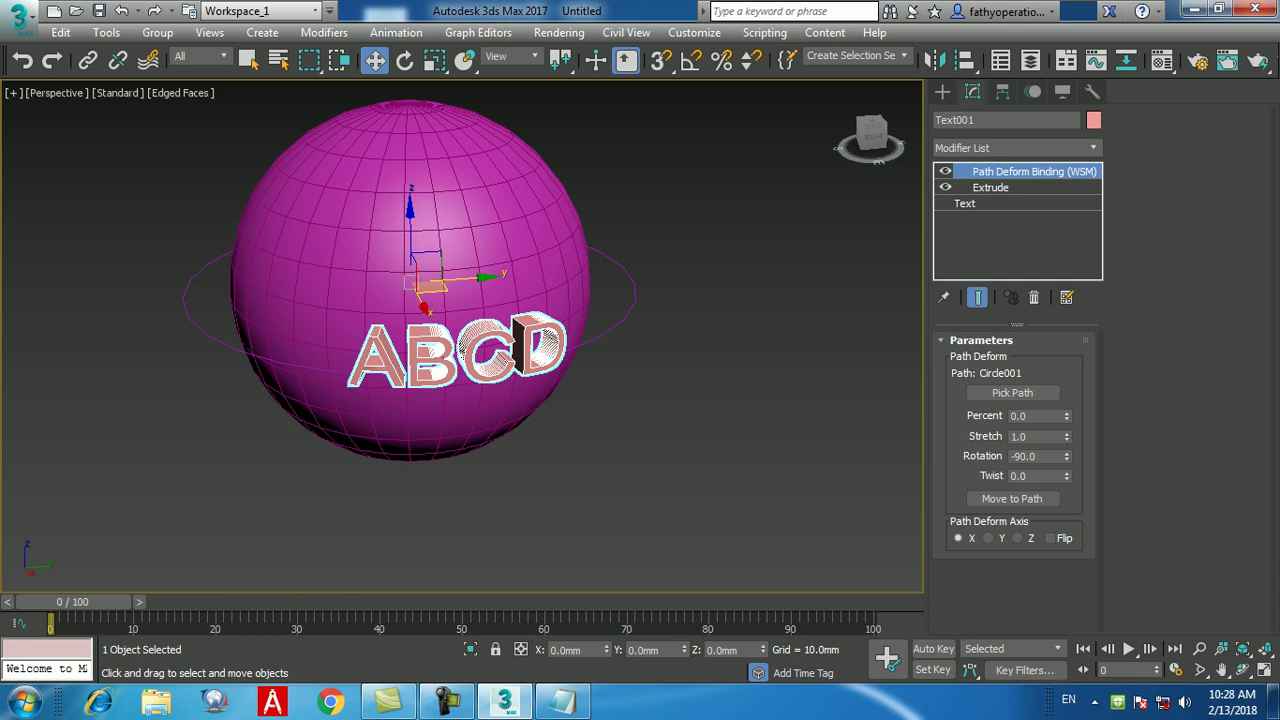
- Record the text's orbit again with Auto Key, Percent 100 at frame 100, then end recording and rewind to frame 0
{"action": "left_click", "coordinate": [933, 649]}
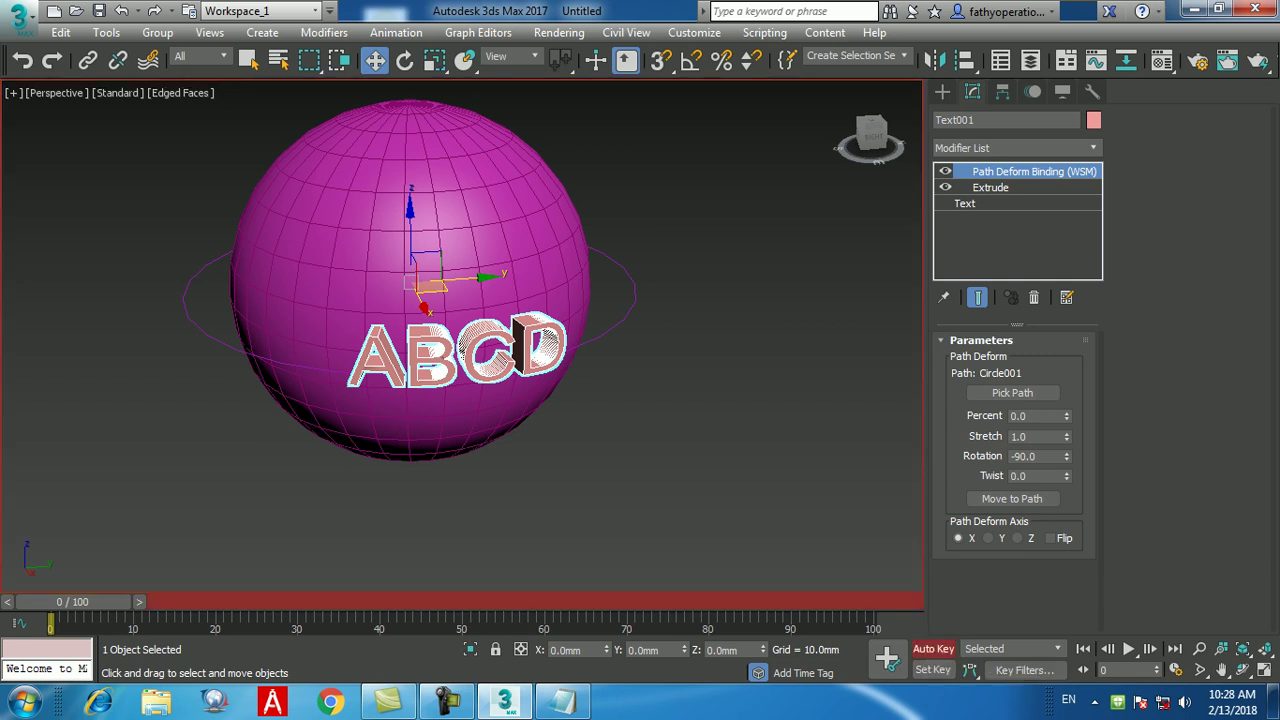
{"action": "left_click_drag", "start_coordinate": [75, 601], "coordinate": [839, 601]}
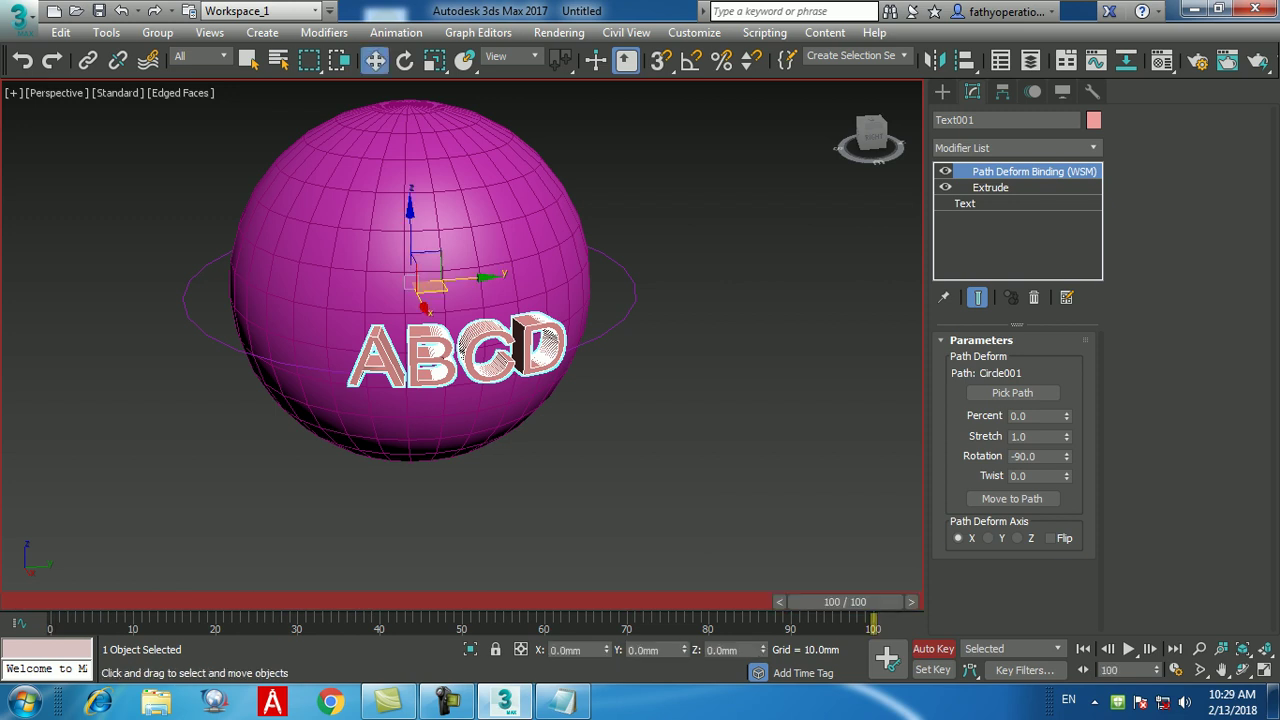
{"action": "left_click", "coordinate": [1035, 415]}
{"action": "type", "text": "100"}
{"action": "key", "text": "Return"}
{"action": "left_click", "coordinate": [933, 649]}
{"action": "left_click_drag", "start_coordinate": [845, 601], "coordinate": [72, 601]}
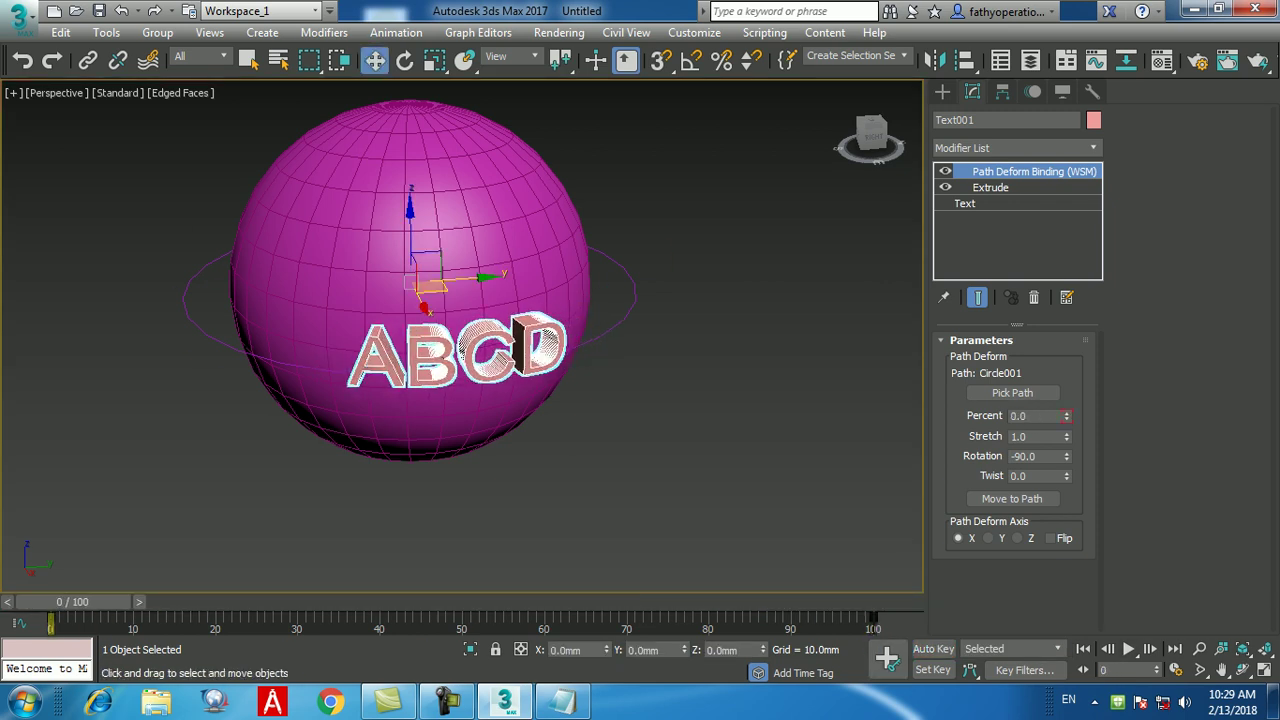
- Play the text's orbit around the sphere, inspect it at frame 50, and return to frame 0
{"action": "left_click", "coordinate": [1128, 650]}
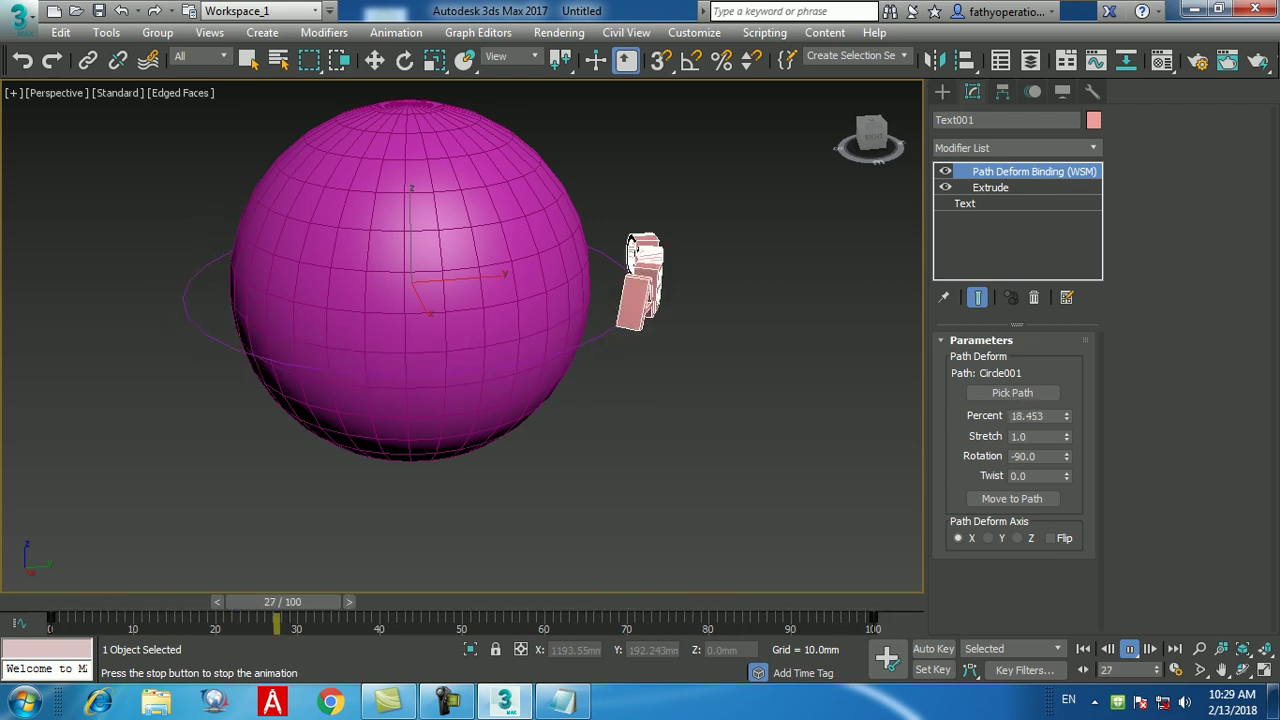
{"action": "left_click_drag", "start_coordinate": [627, 601], "coordinate": [455, 601]}
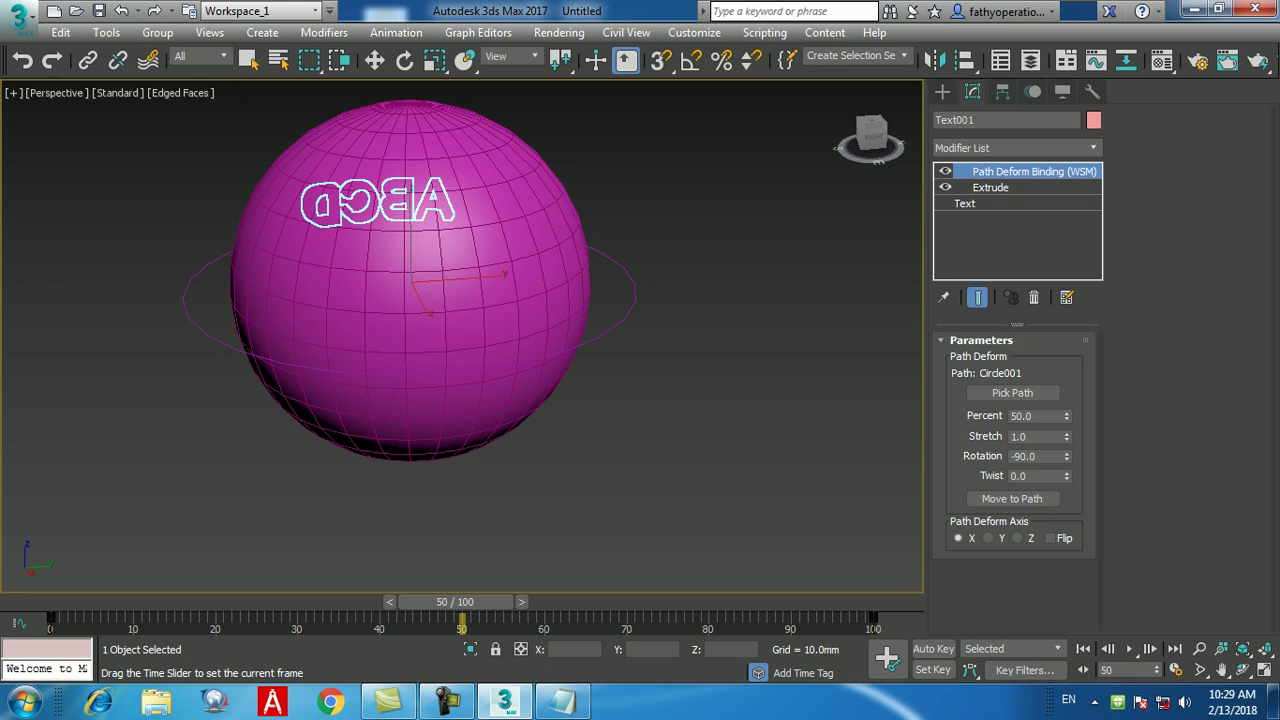
{"action": "key", "text": "Home"}
{"action": "key", "text": "w"}
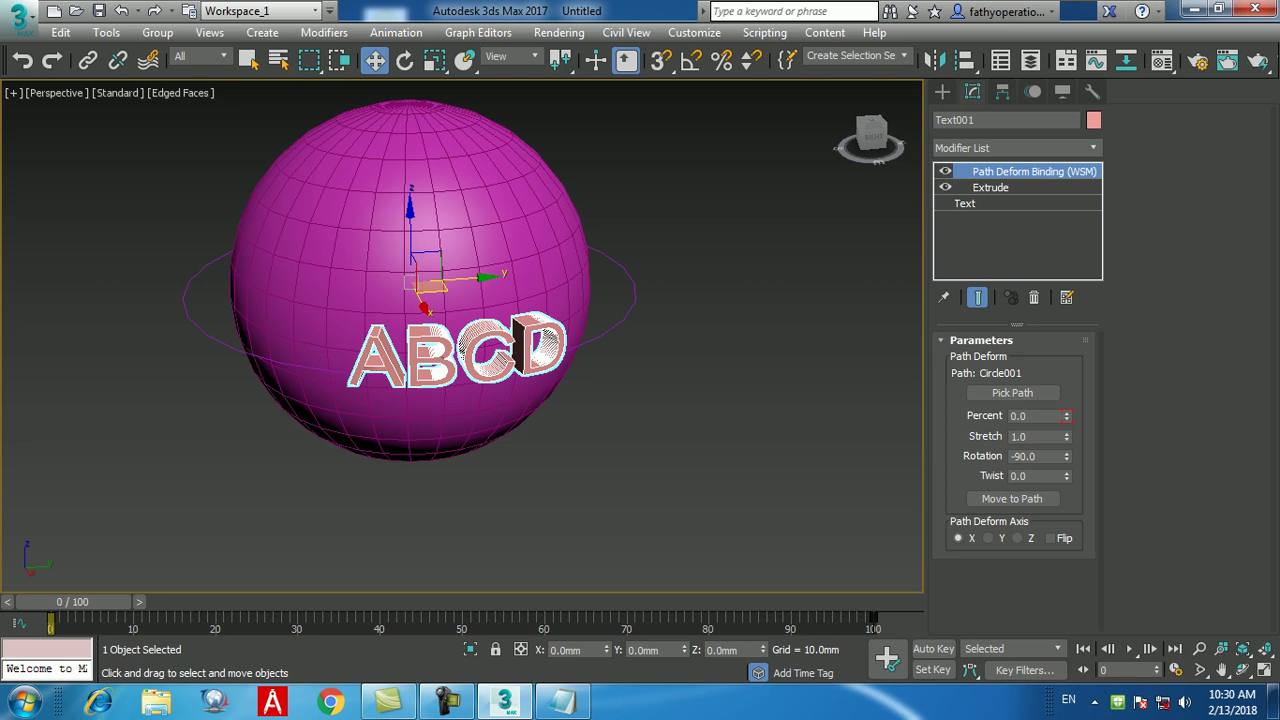
- Undo the Percent animation and auto-key the text's Path Deform Percent to 300 at frame 100 instead
{"action": "key", "text": "ctrl+z"}
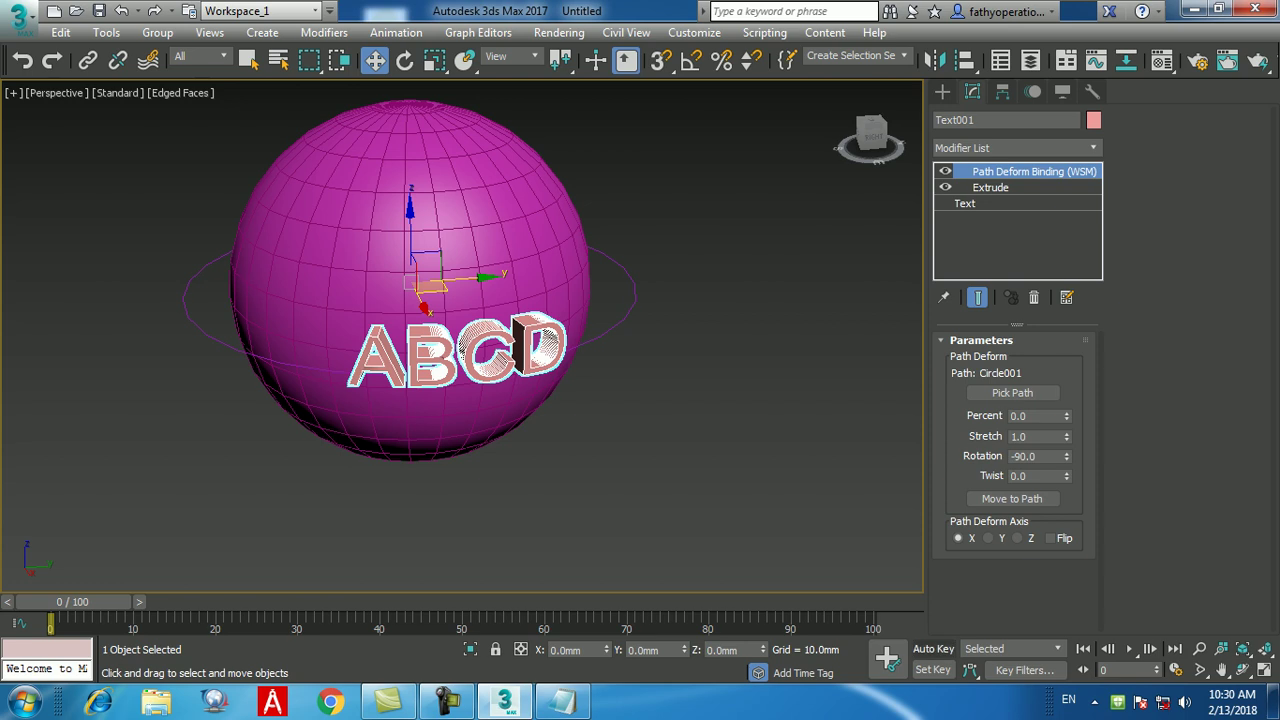
{"action": "key", "text": "n"}
{"action": "left_click_drag", "start_coordinate": [72, 602], "coordinate": [845, 602]}
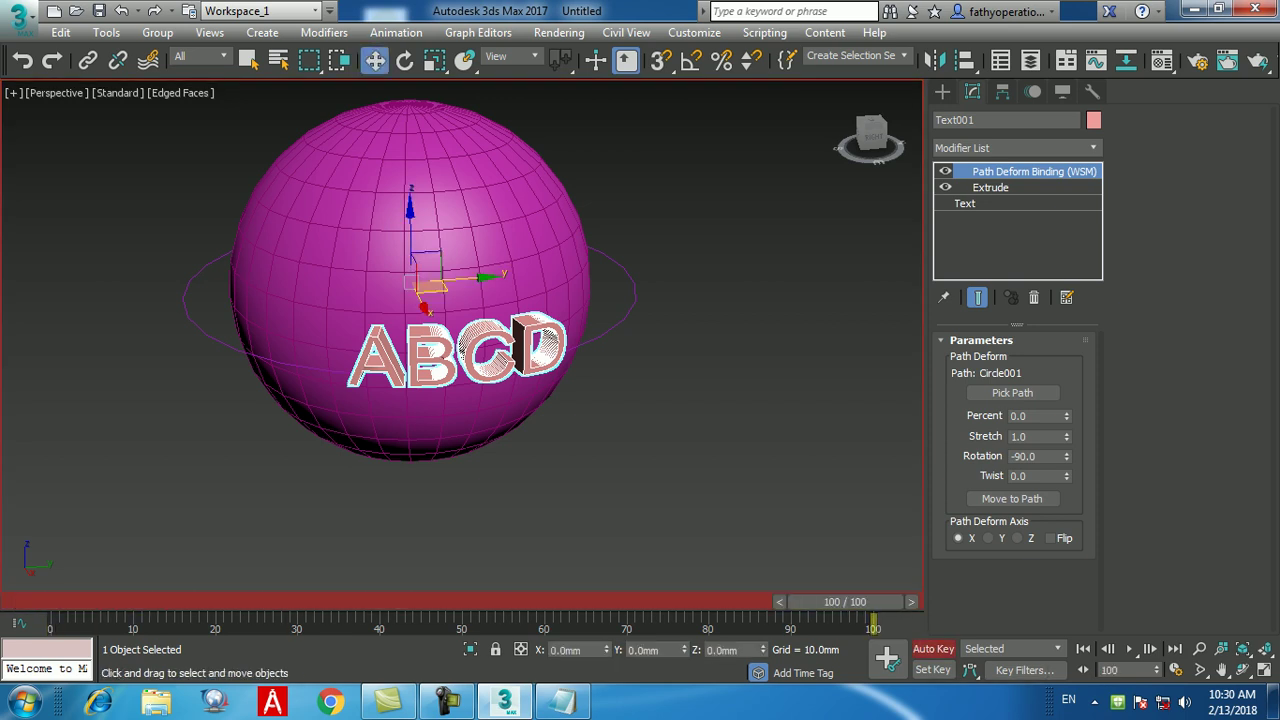
{"action": "double_click", "coordinate": [1035, 415]}
{"action": "type", "text": "300"}
{"action": "key", "text": "Return"}
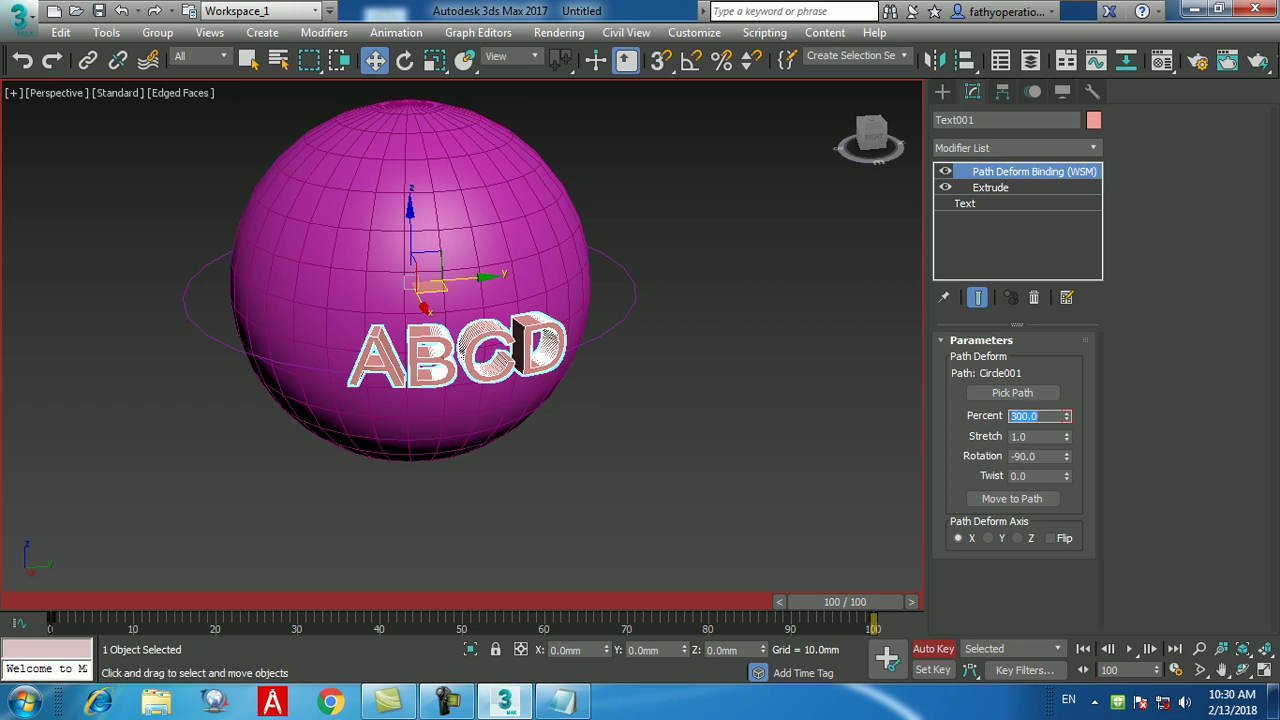
- End the auto keying, play the text's faster orbit from frame 0, and rewind to the start
{"action": "left_click_drag", "start_coordinate": [845, 602], "coordinate": [60, 602]}
{"action": "key", "text": "w"}
{"action": "left_click", "coordinate": [933, 649]}
{"action": "left_click", "coordinate": [1129, 649]}
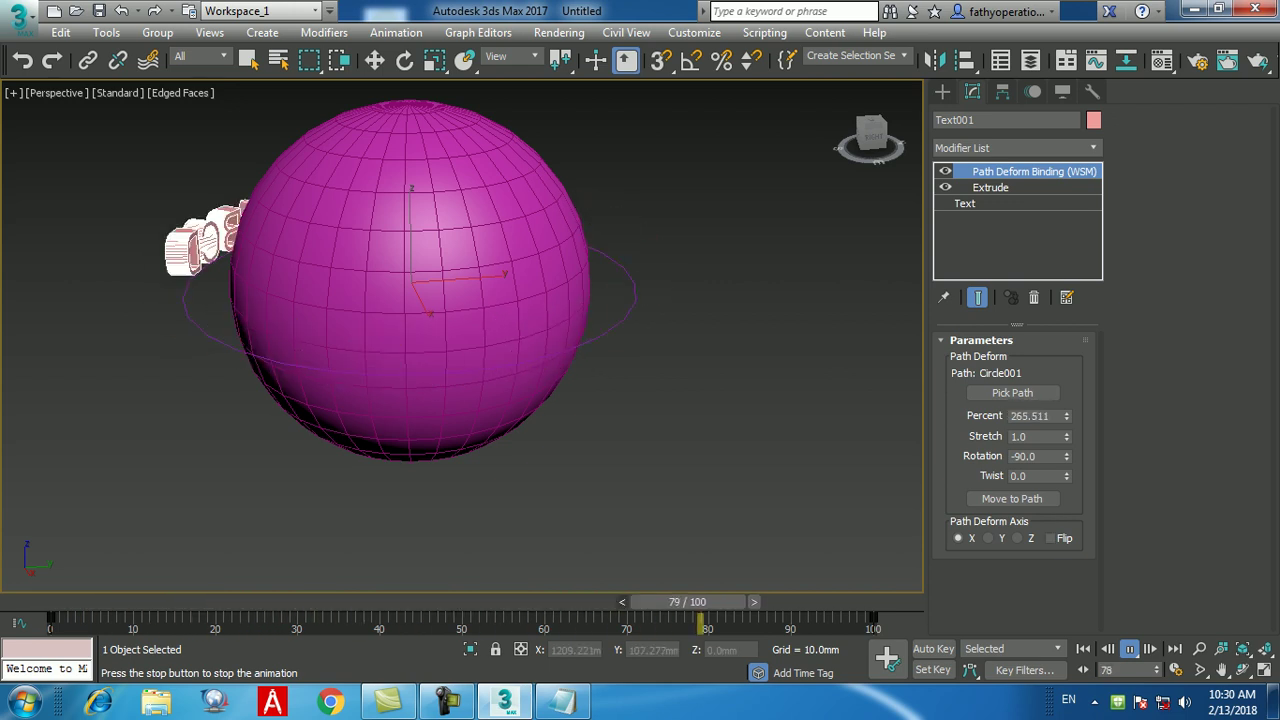
{"action": "key", "text": "Home"}
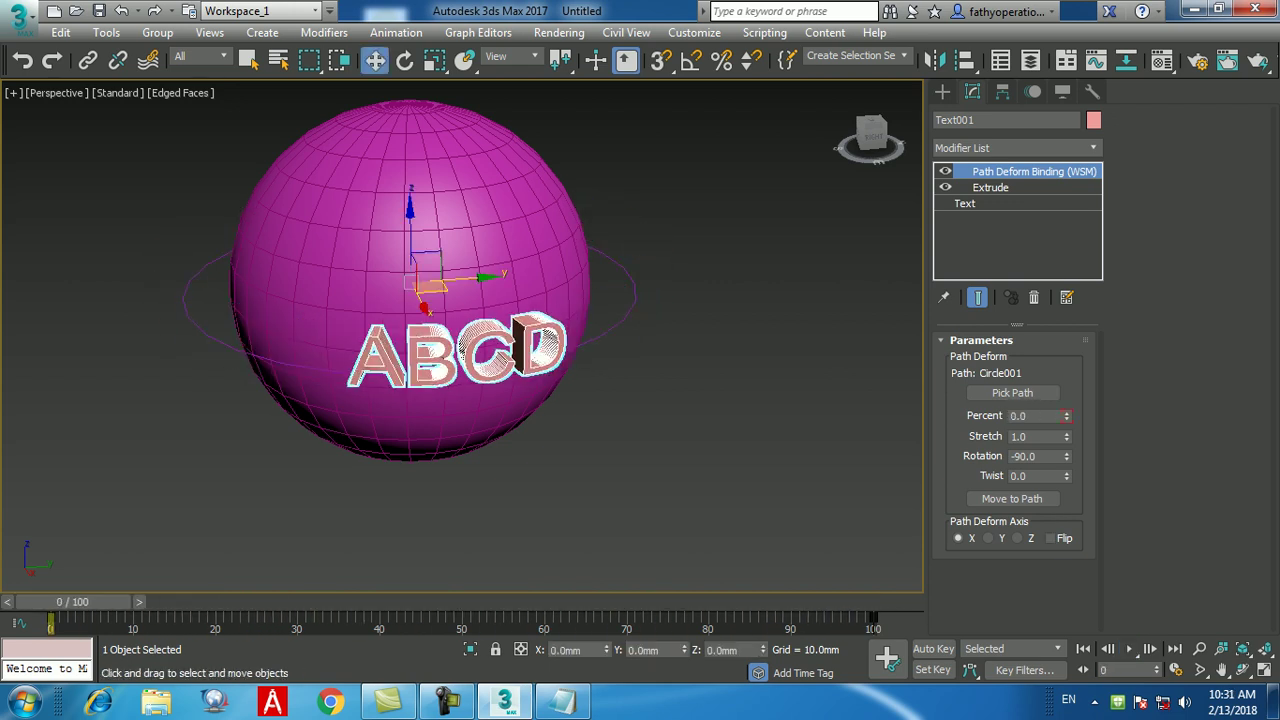
- Auto-key the text's Path Deform Percent to 1000 at frame 100, and turn off automatic keying
{"action": "left_click", "coordinate": [933, 649]}
{"action": "left_click_drag", "start_coordinate": [78, 601], "coordinate": [845, 601]}
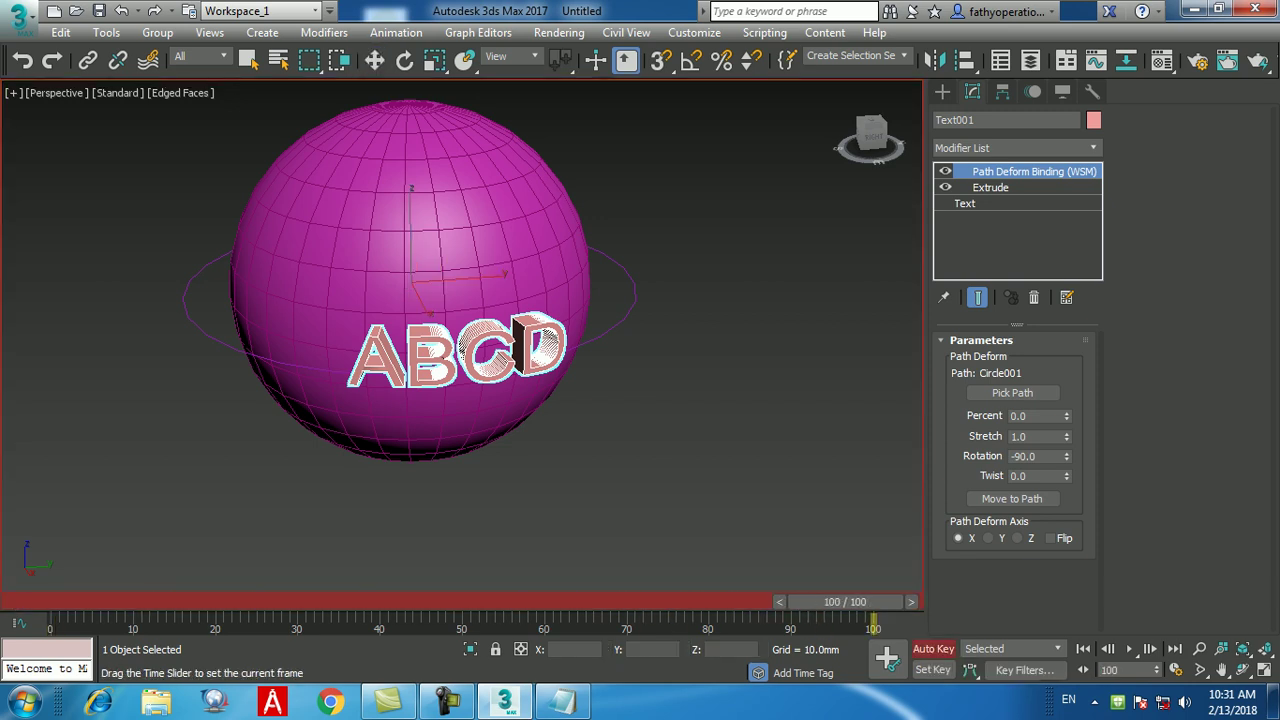
{"action": "key", "text": "w"}
{"action": "double_click", "coordinate": [1035, 415]}
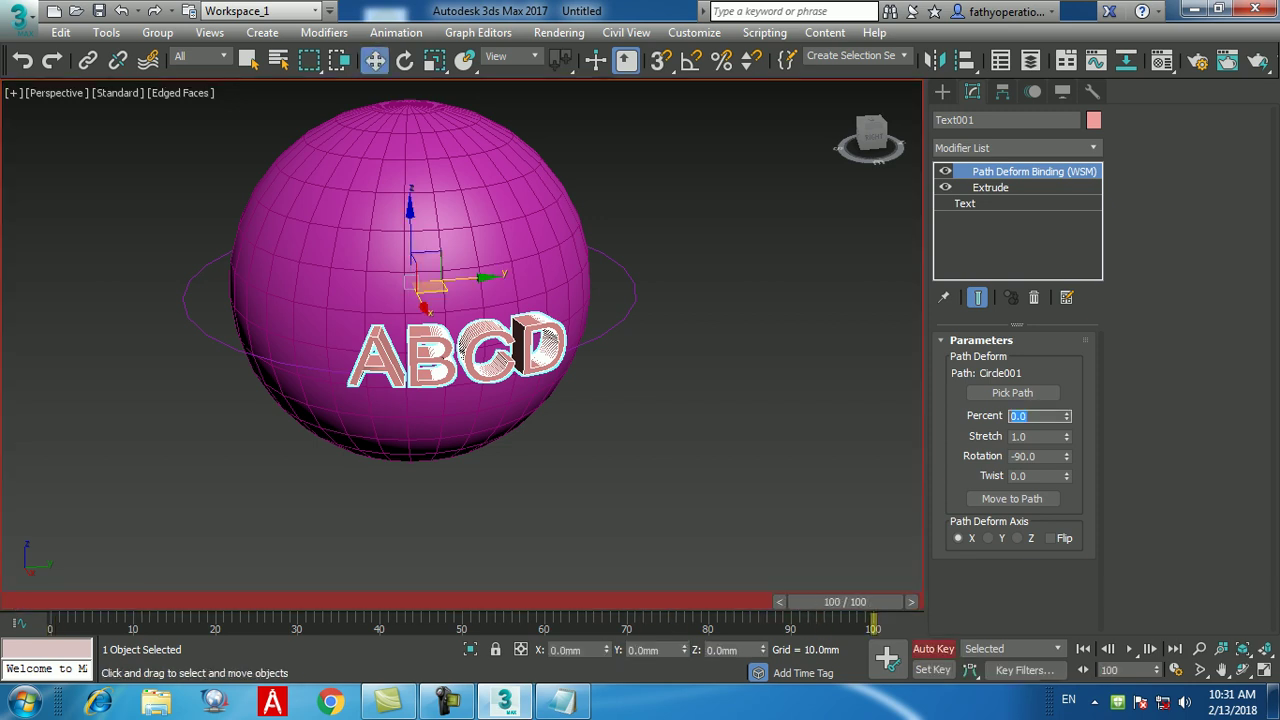
{"action": "type", "text": "1000"}
{"action": "key", "text": "Return"}
{"action": "left_click", "coordinate": [933, 649]}
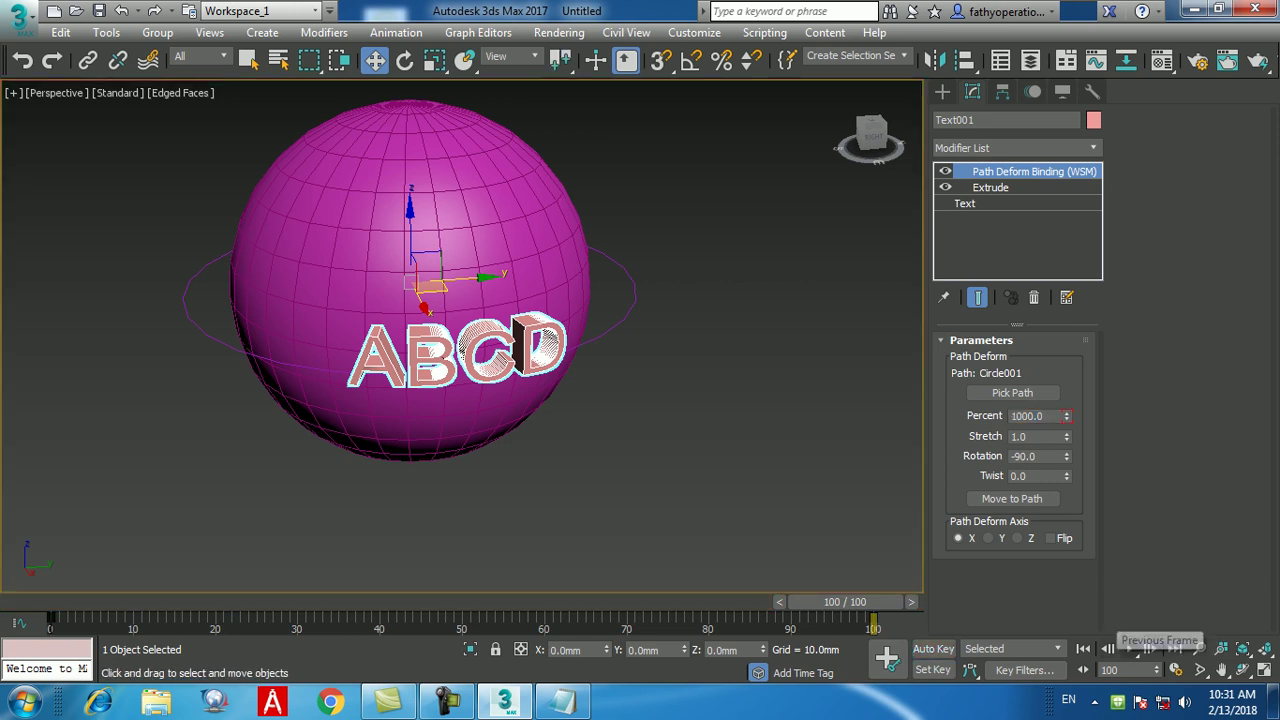
- Play the text's orbit around the sphere at the 1000 percent setting and return to frame 0
{"action": "left_click", "coordinate": [1129, 649]}
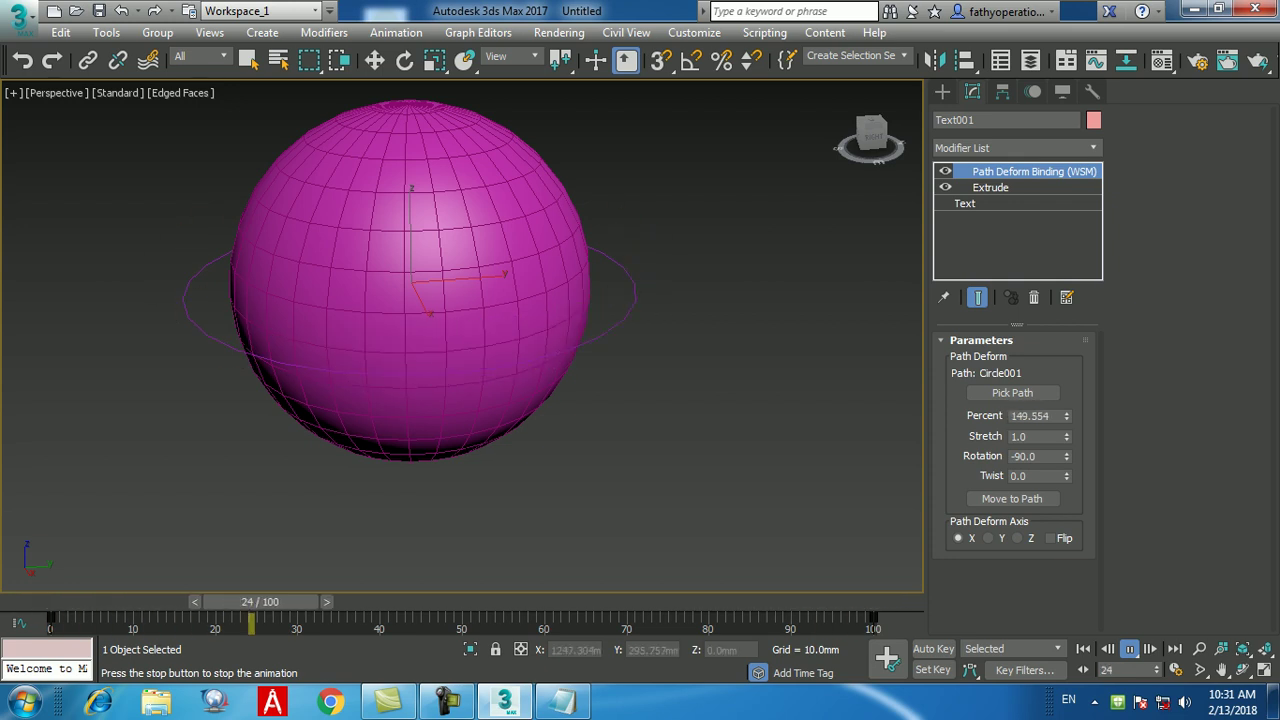
{"action": "key", "text": "Home"}
{"action": "key", "text": "w"}
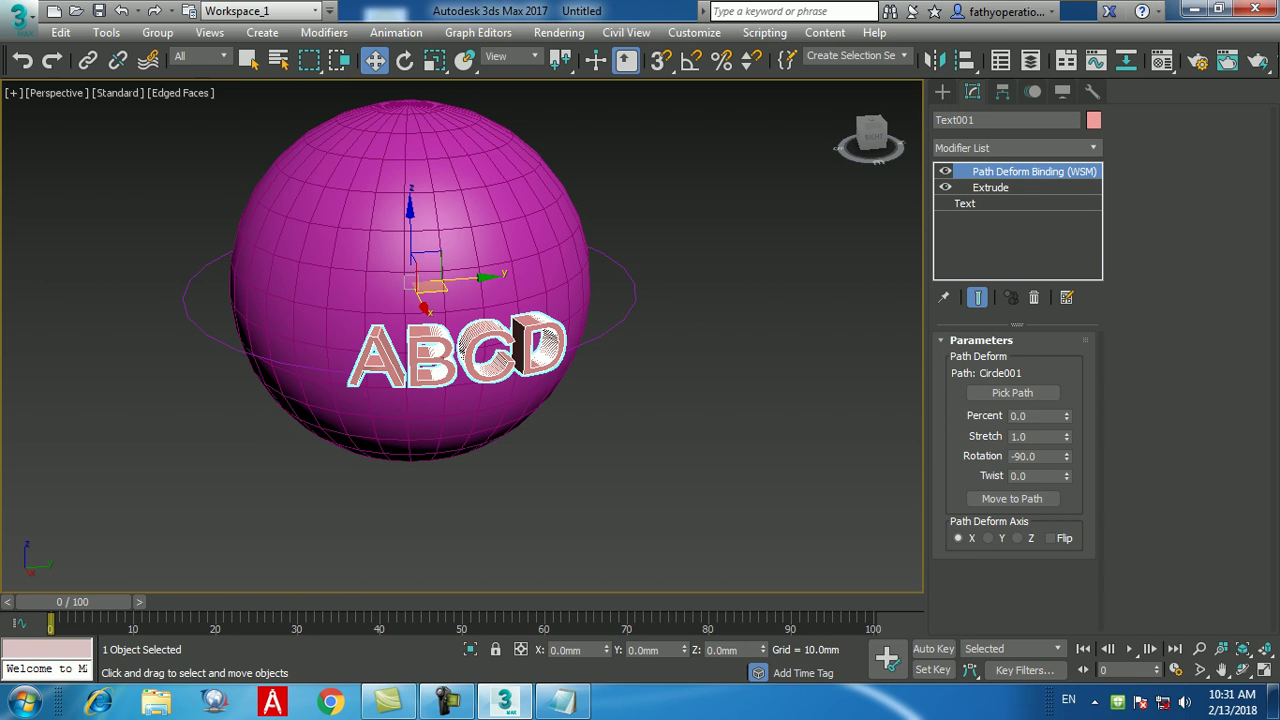
- Switch to Notepad and add the line "24 frame per second" below the existing notes
{"action": "left_click", "coordinate": [563, 701]}
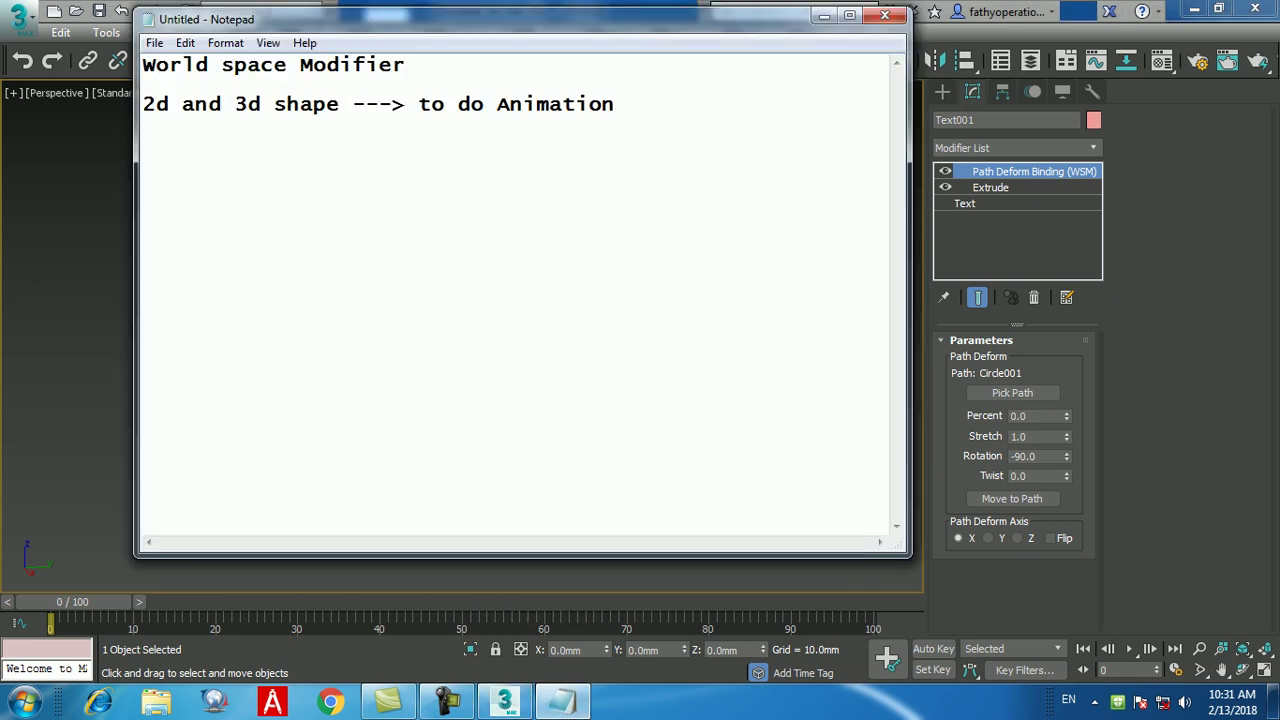
{"action": "key", "text": "Return"}
{"action": "type", "text": "24 frame per second"}
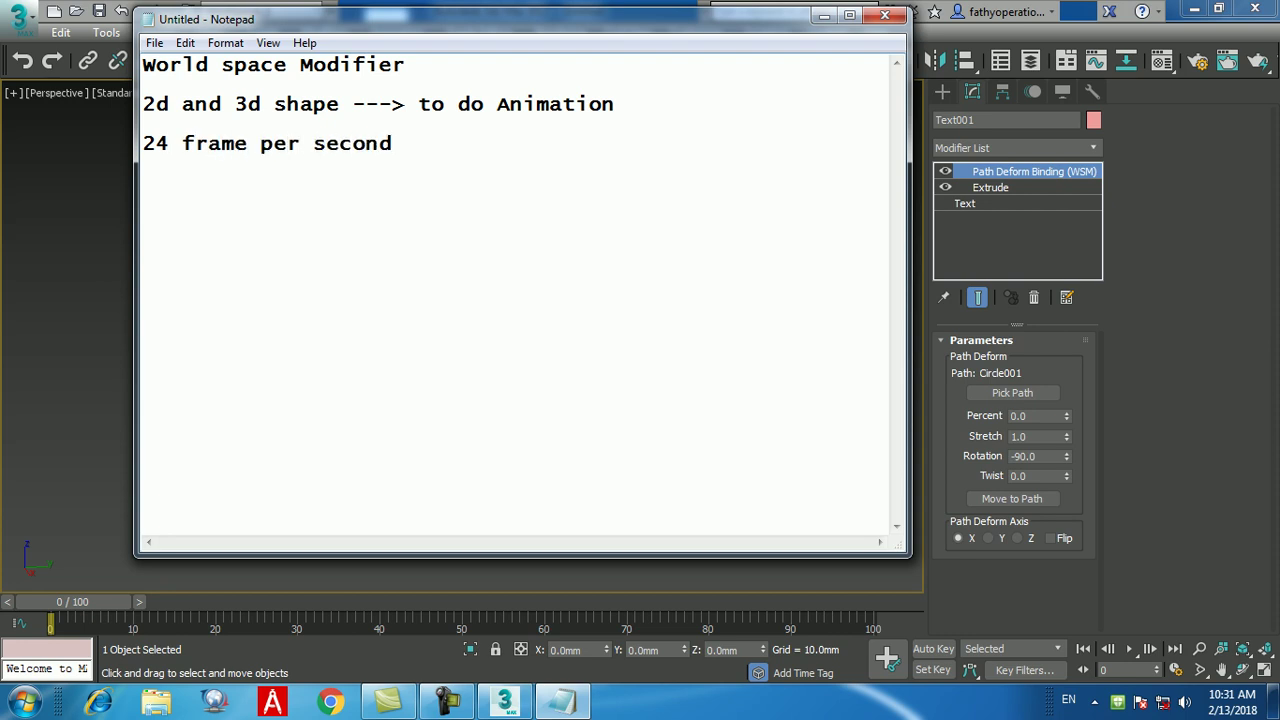
- Open Calculator and compute 100 / 24 and 60 * 24 for the frame-rate explanation
{"action": "left_click", "coordinate": [25, 703]}
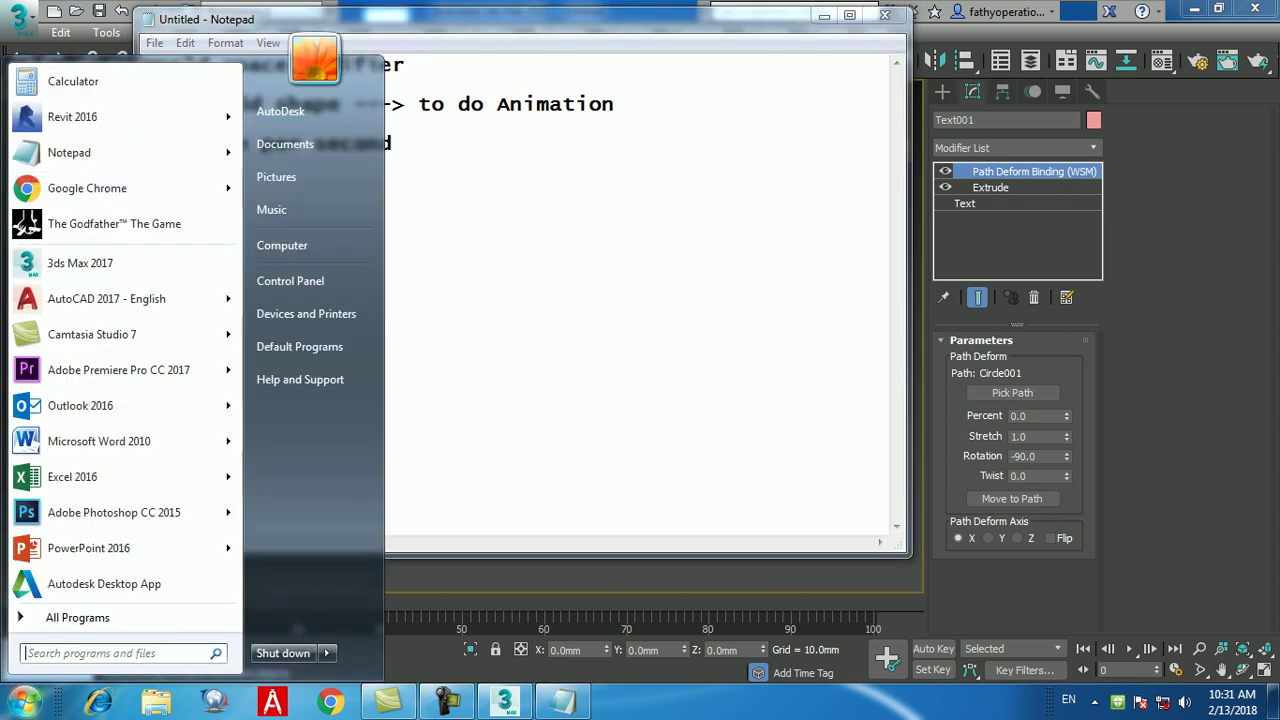
{"action": "left_click", "coordinate": [25, 703]}
{"action": "type", "text": "10"}
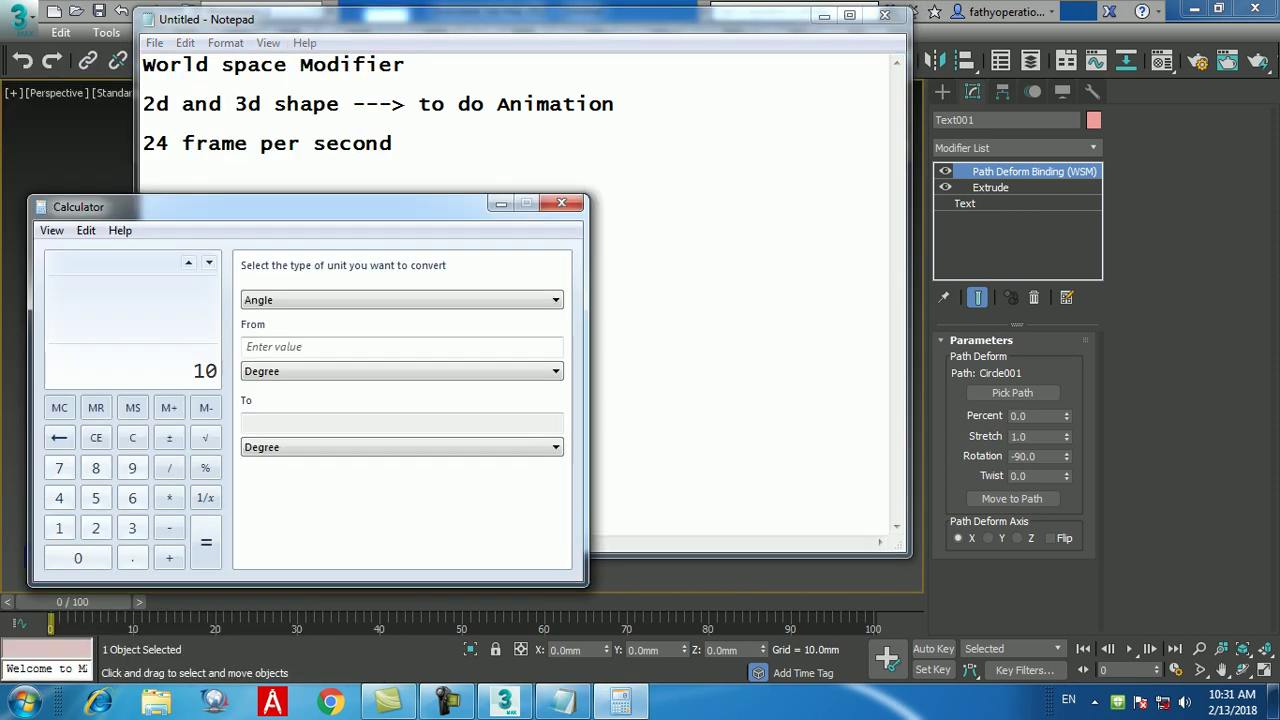
{"action": "type", "text": "0 / 24"}
{"action": "key", "text": "Return"}
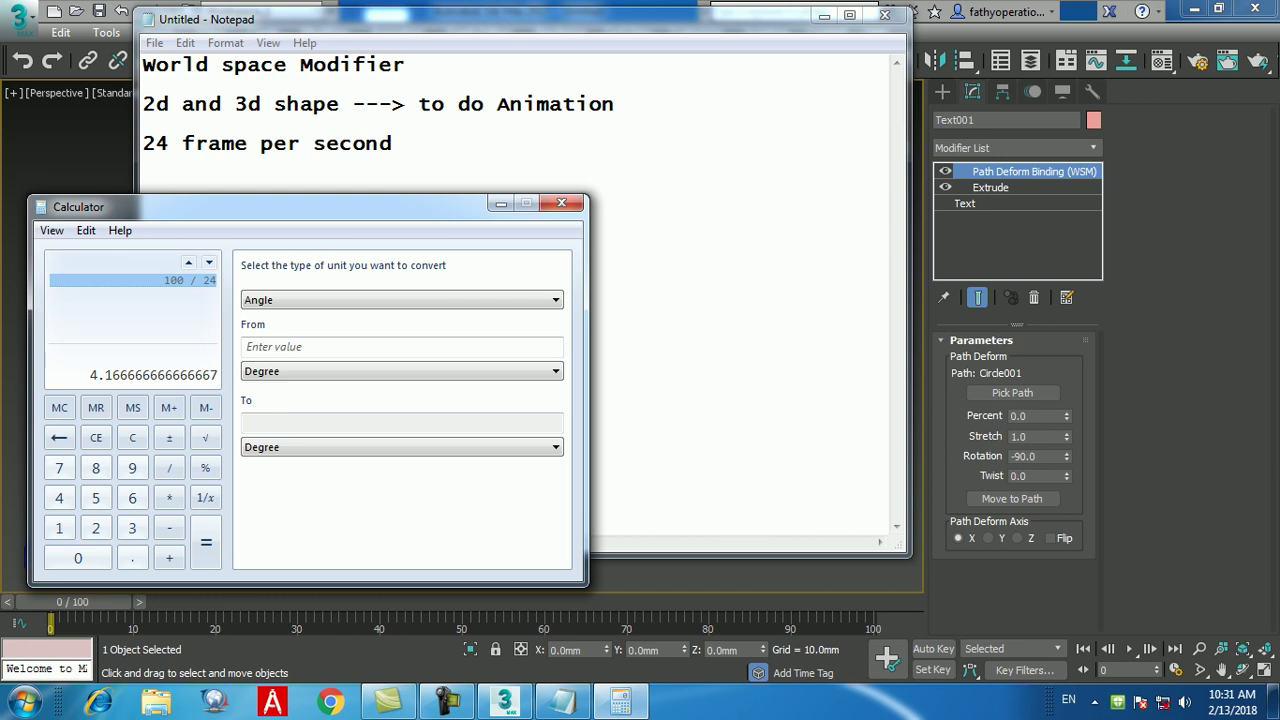
{"action": "type", "text": "60 "}
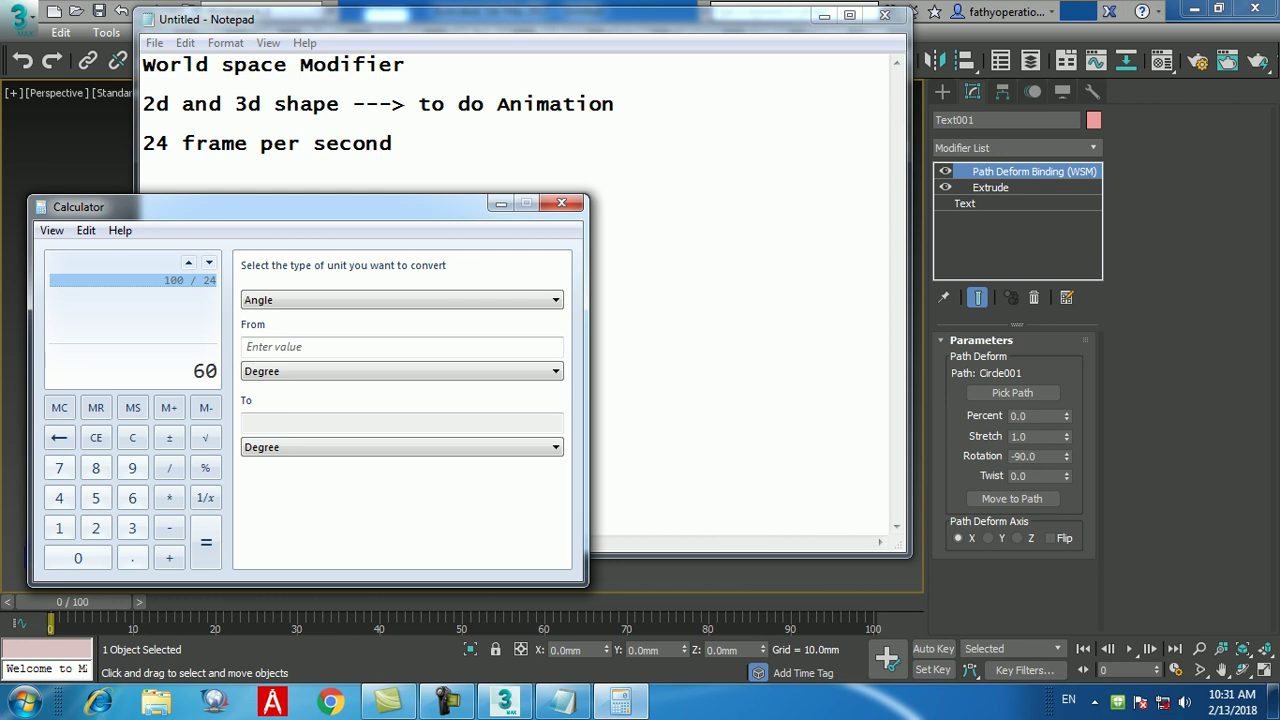
{"action": "type", "text": "* 24"}
{"action": "key", "text": "Return"}
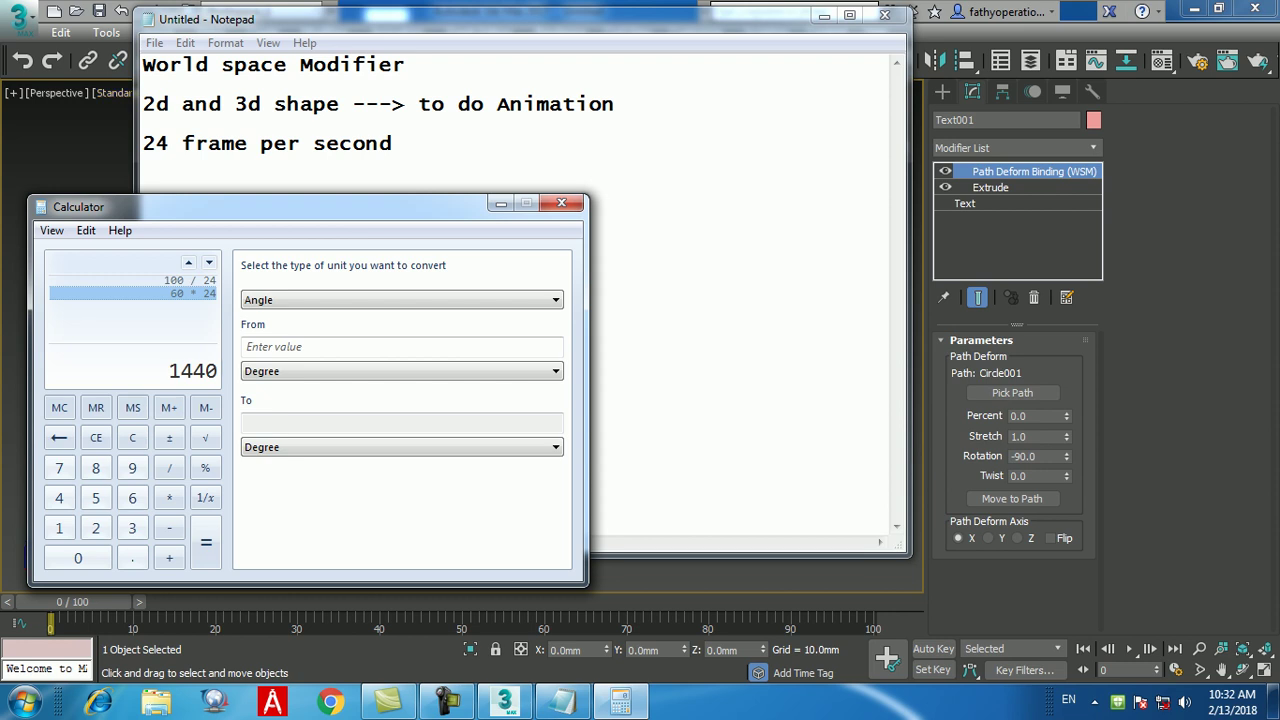
{"action": "left_click_drag", "start_coordinate": [150, 206], "coordinate": [159, 231]}
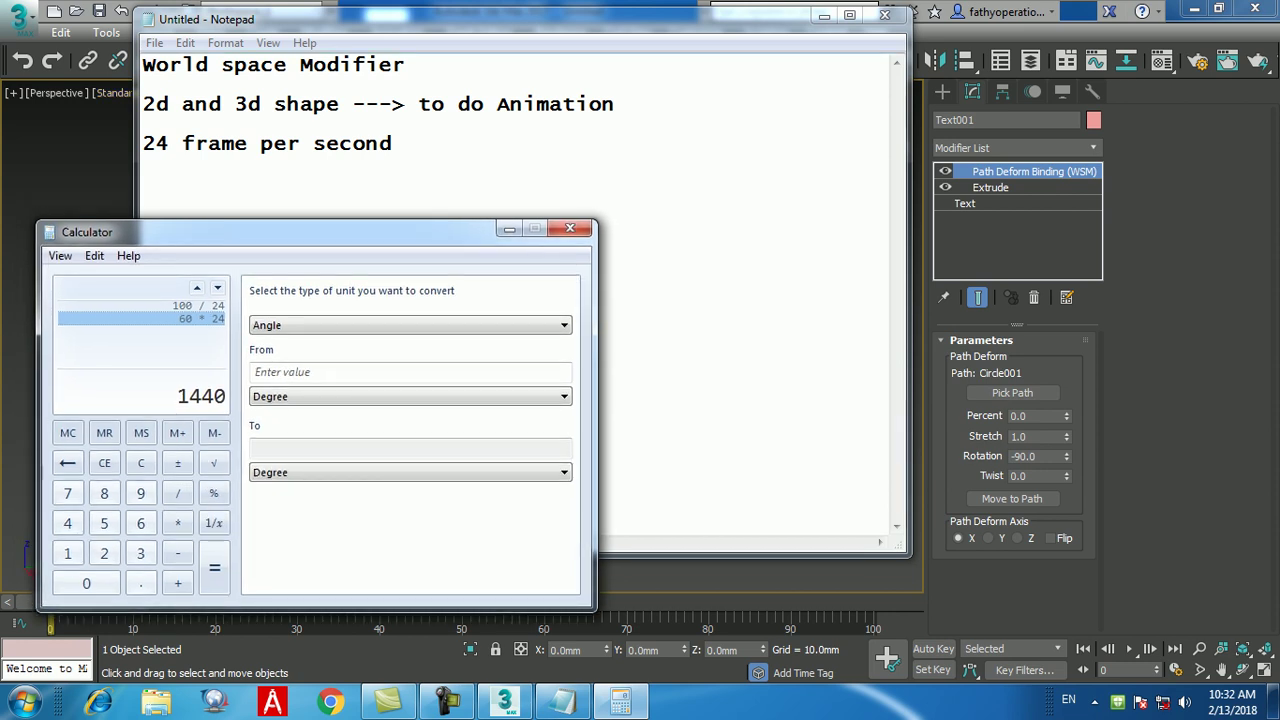
- Highlight the "24 frame per second" note in Notepad, and compute 100 / 24 and 10 * 24 in Calculator
{"action": "left_click_drag", "start_coordinate": [142, 143], "coordinate": [392, 143]}
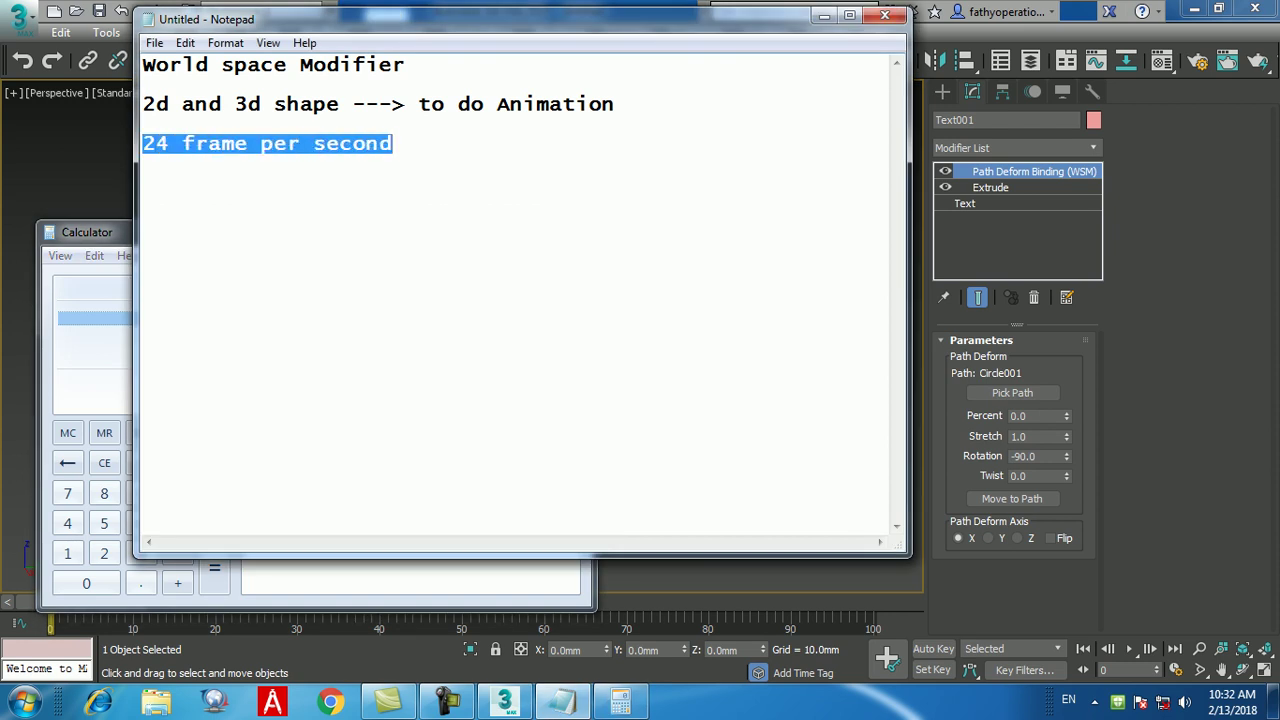
{"action": "key", "text": "alt+Tab"}
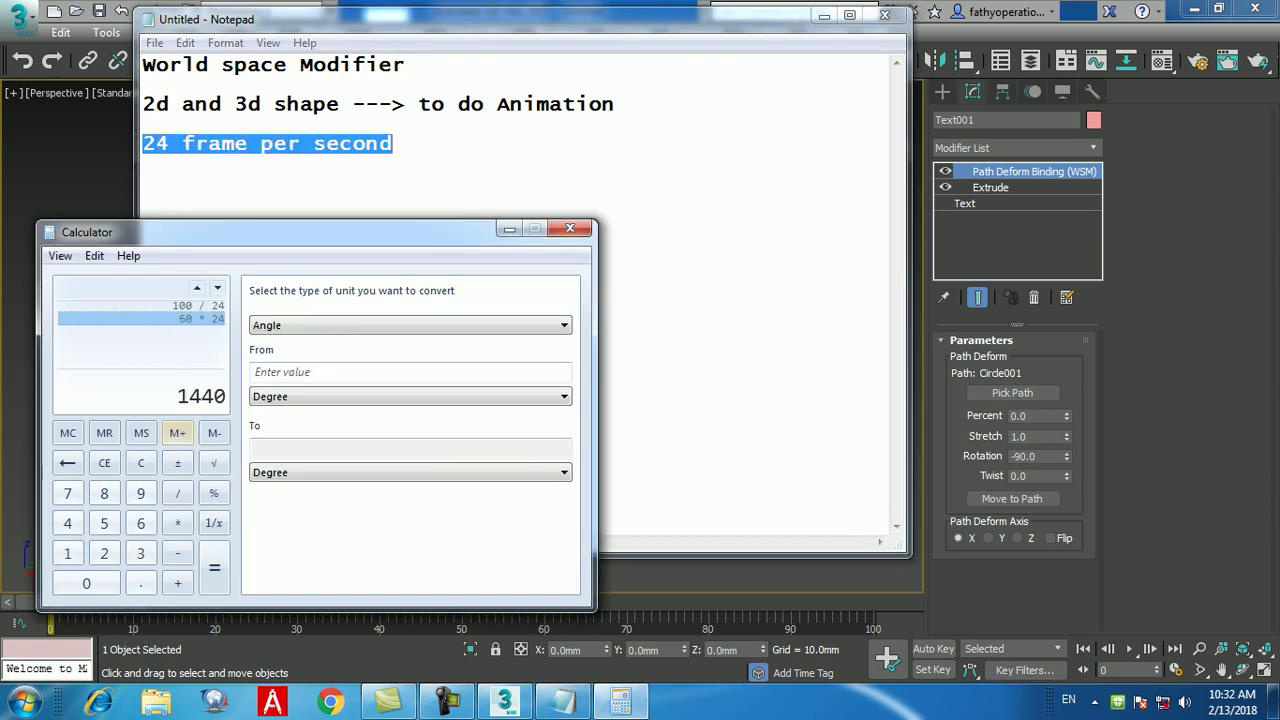
{"action": "type", "text": "100 / 24"}
{"action": "key", "text": "Return"}
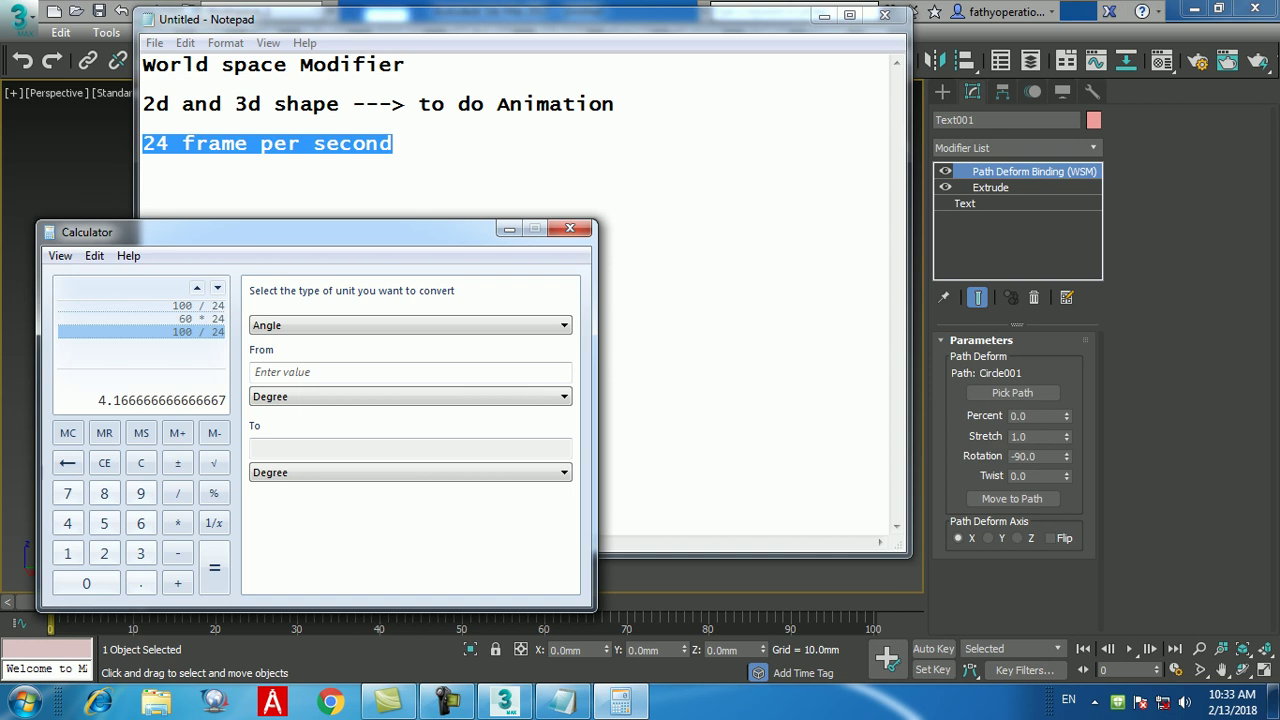
{"action": "key", "text": "Escape"}
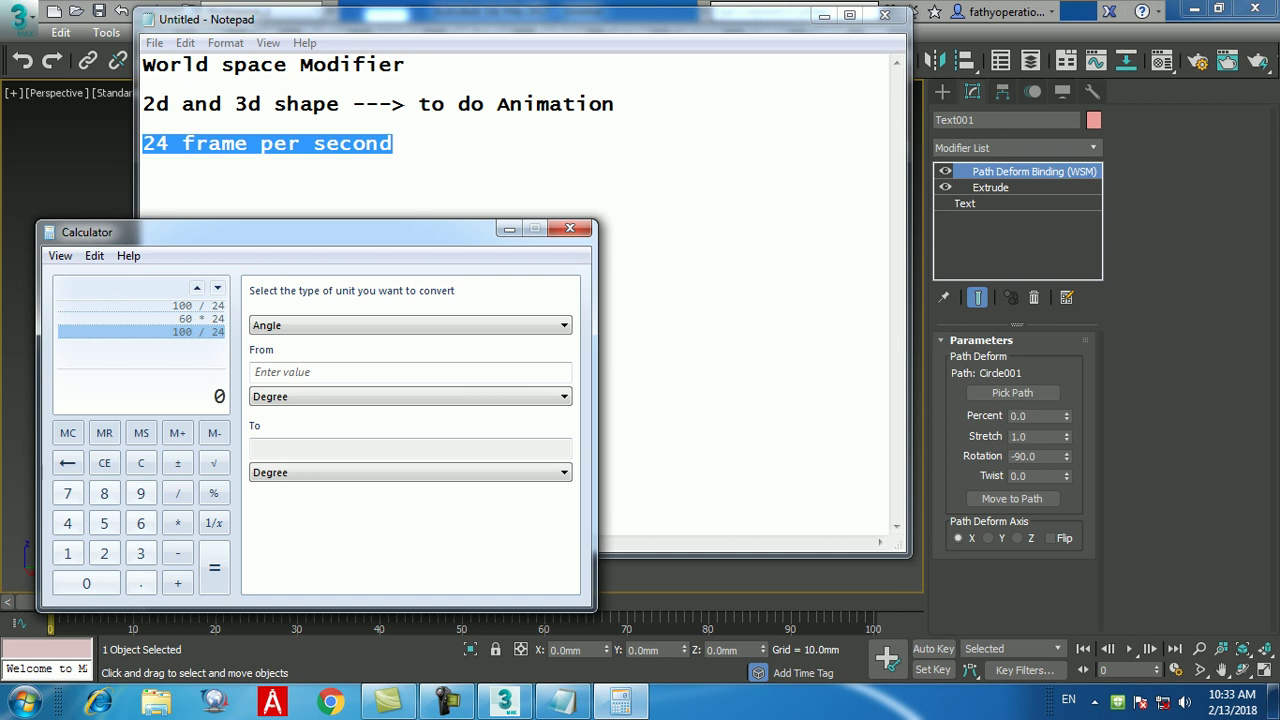
{"action": "type", "text": "10*24"}
{"action": "key", "text": "Return"}
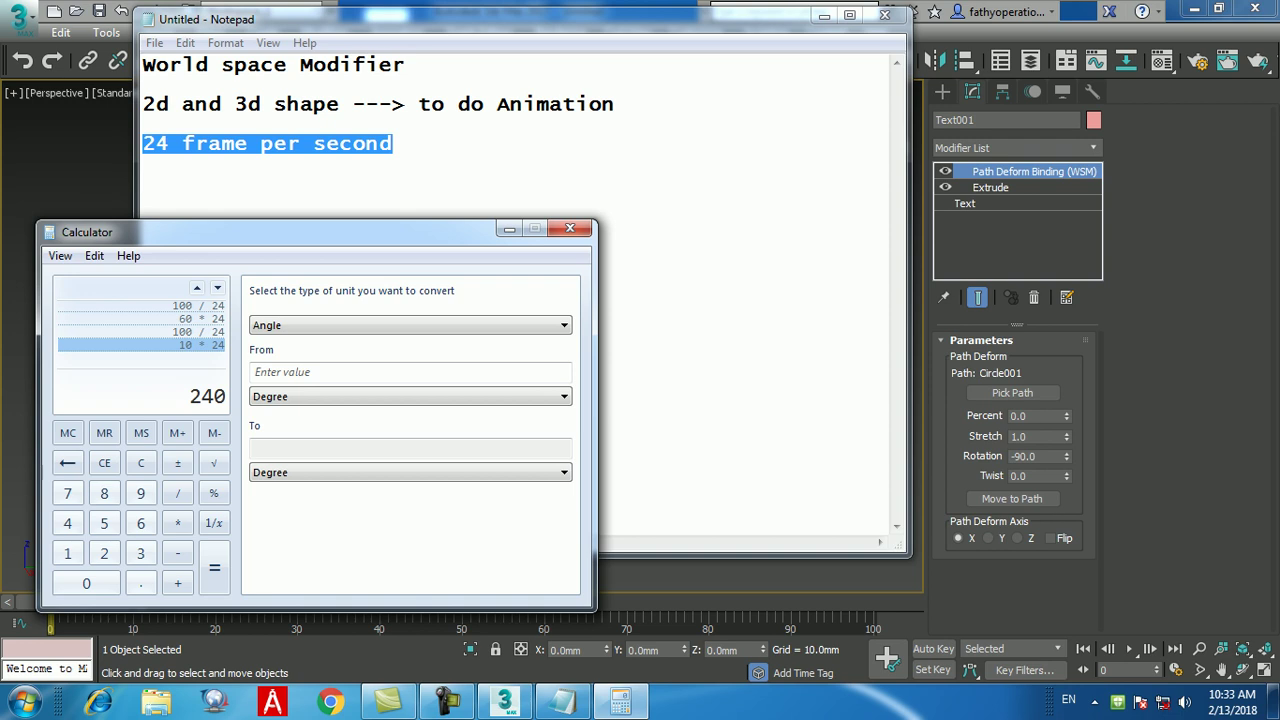
- Return to 3ds Max, auto-key the text's Path Deform Percent to 100 at frame 10, and turn off automatic keying
{"action": "left_click", "coordinate": [509, 229]}
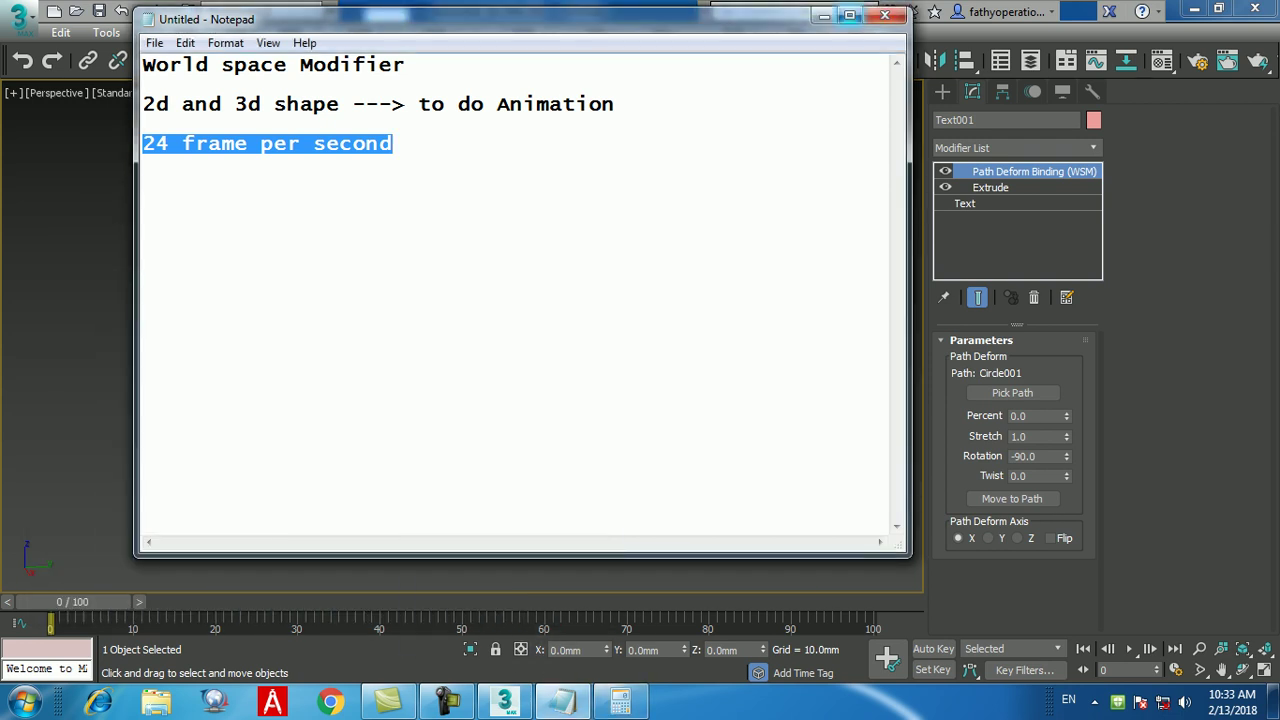
{"action": "left_click", "coordinate": [824, 15]}
{"action": "key", "text": "n"}
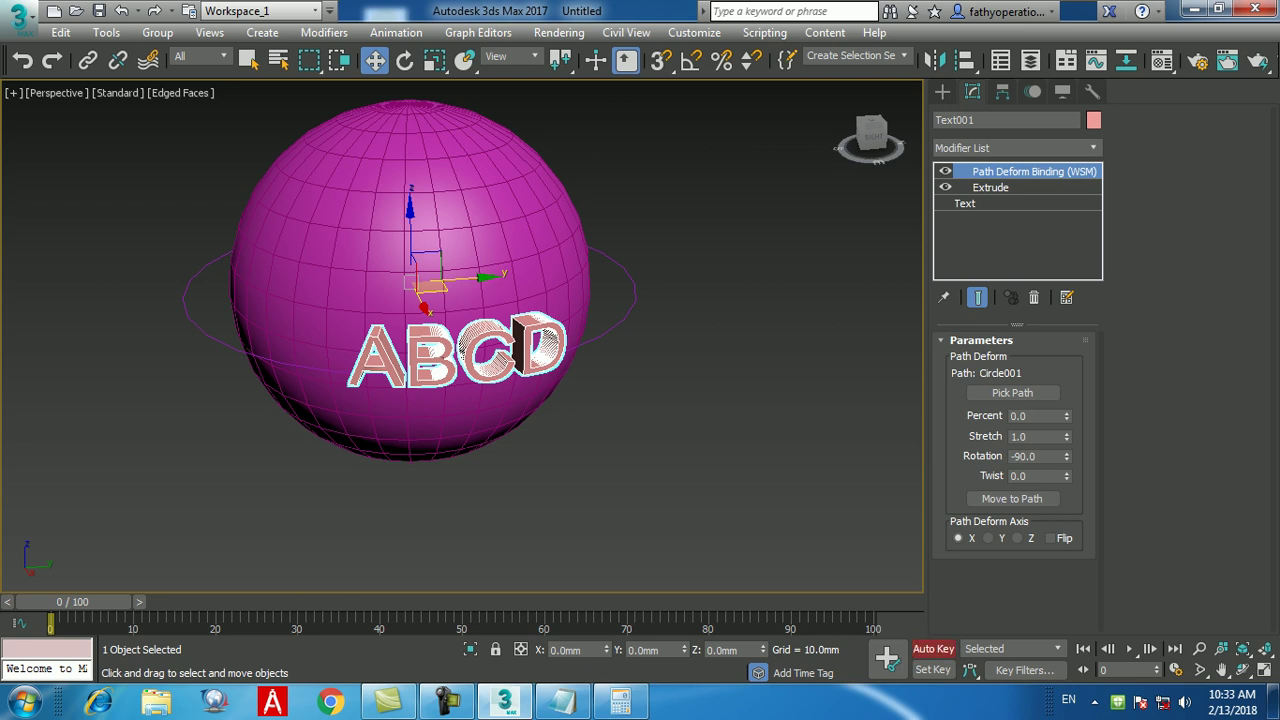
{"action": "left_click_drag", "start_coordinate": [75, 601], "coordinate": [148, 601]}
{"action": "double_click", "coordinate": [1035, 415]}
{"action": "type", "text": "100"}
{"action": "key", "text": "Return"}
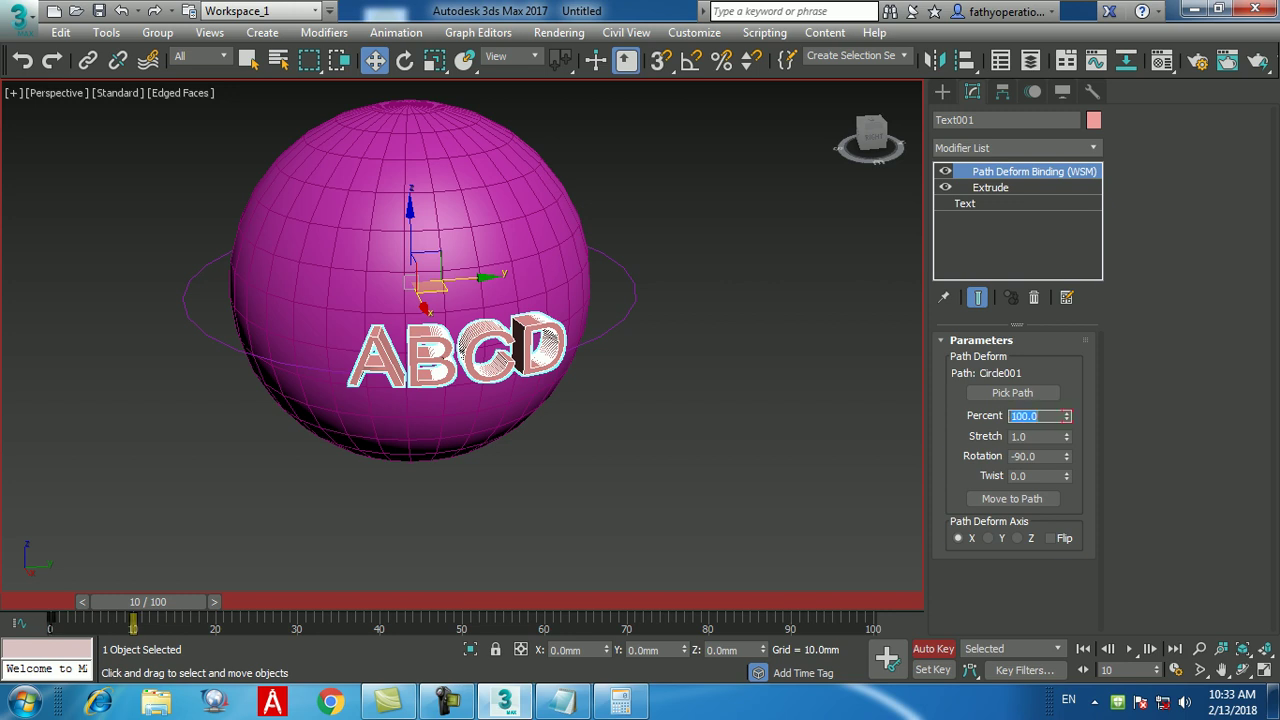
{"action": "left_click", "coordinate": [933, 649]}
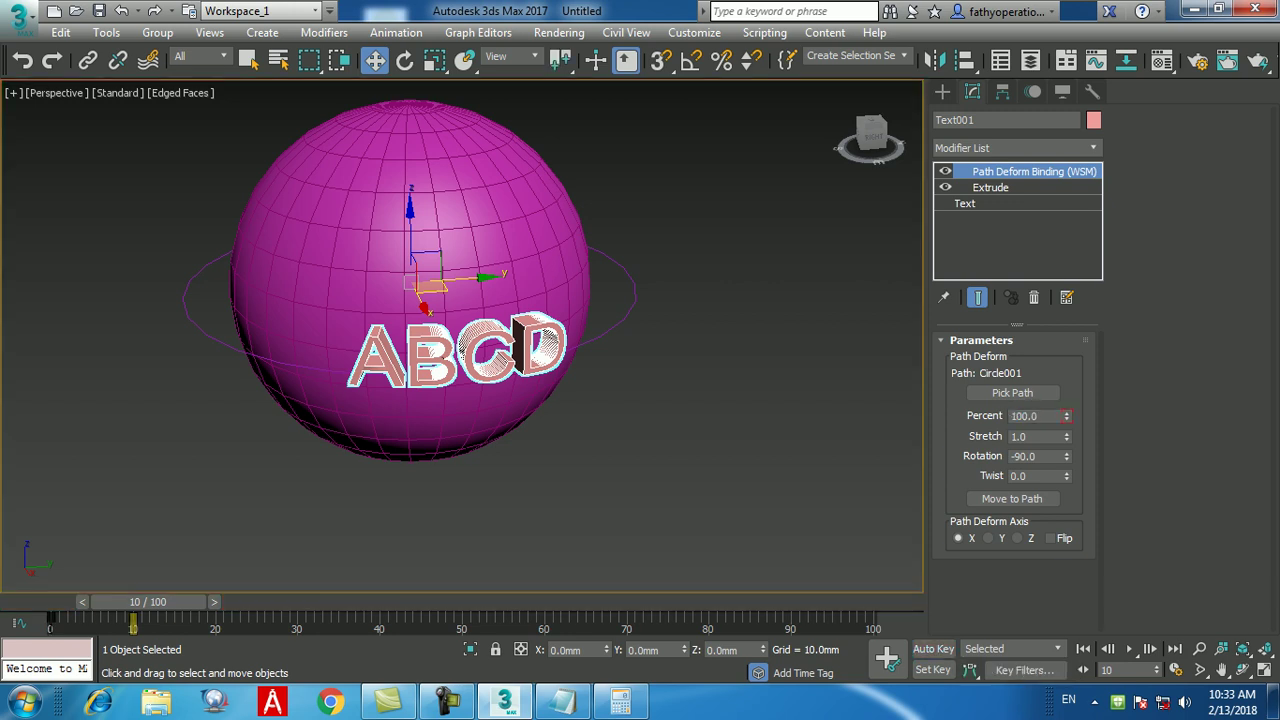
- Play the text's single revolution over the first 10 frames and return to frame 0
{"action": "left_click", "coordinate": [82, 601]}
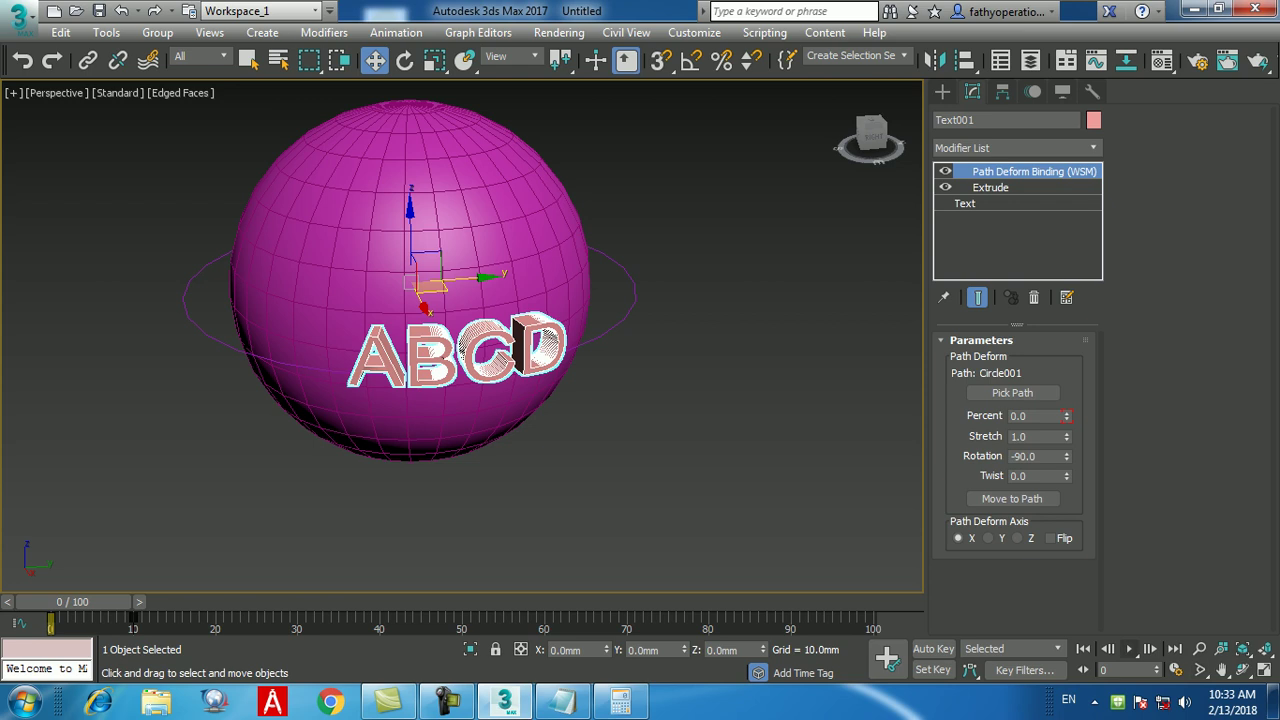
{"action": "left_click", "coordinate": [1108, 648]}
{"action": "key", "text": "/"}
{"action": "left_click_drag", "start_coordinate": [403, 601], "coordinate": [73, 601]}
{"action": "key", "text": "w"}
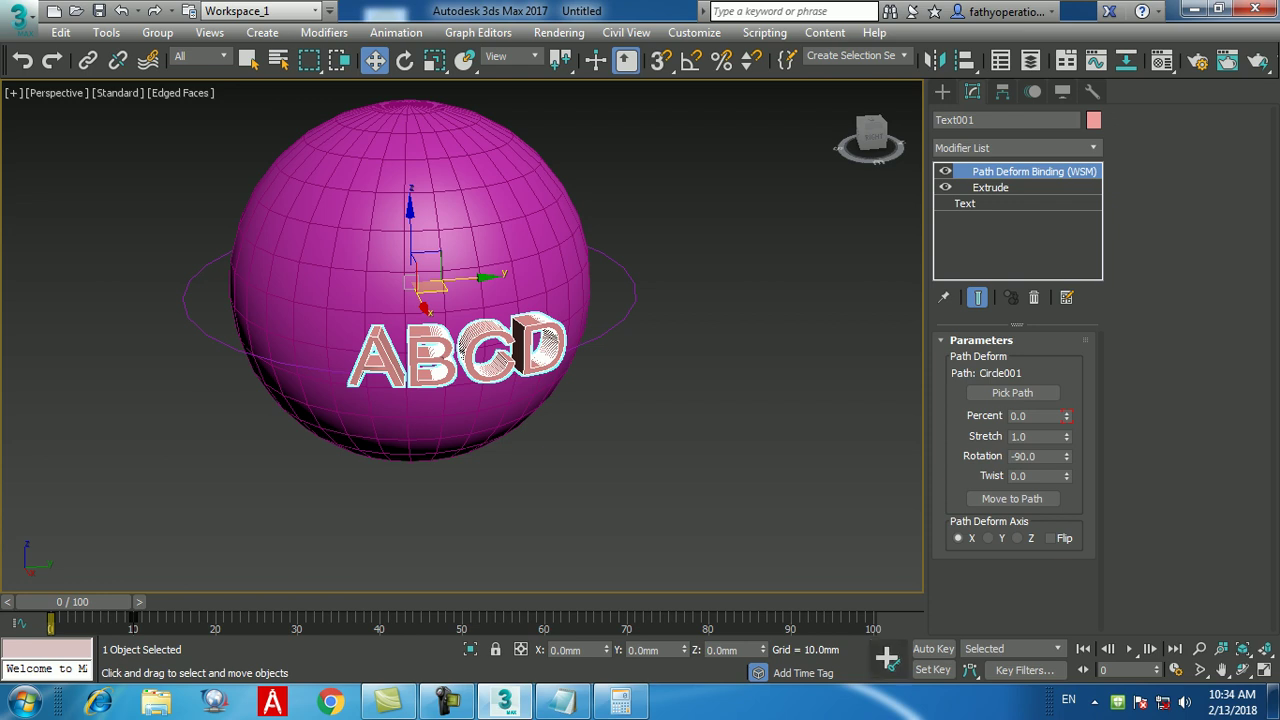
- Auto-key the text's Path Deform Percent to 400 at frame 30, and turn off automatic keying
{"action": "left_click", "coordinate": [933, 649]}
{"action": "left_click_drag", "start_coordinate": [72, 601], "coordinate": [292, 601]}
{"action": "key", "text": "w"}
{"action": "left_click", "coordinate": [1030, 415]}
{"action": "type", "text": "200"}
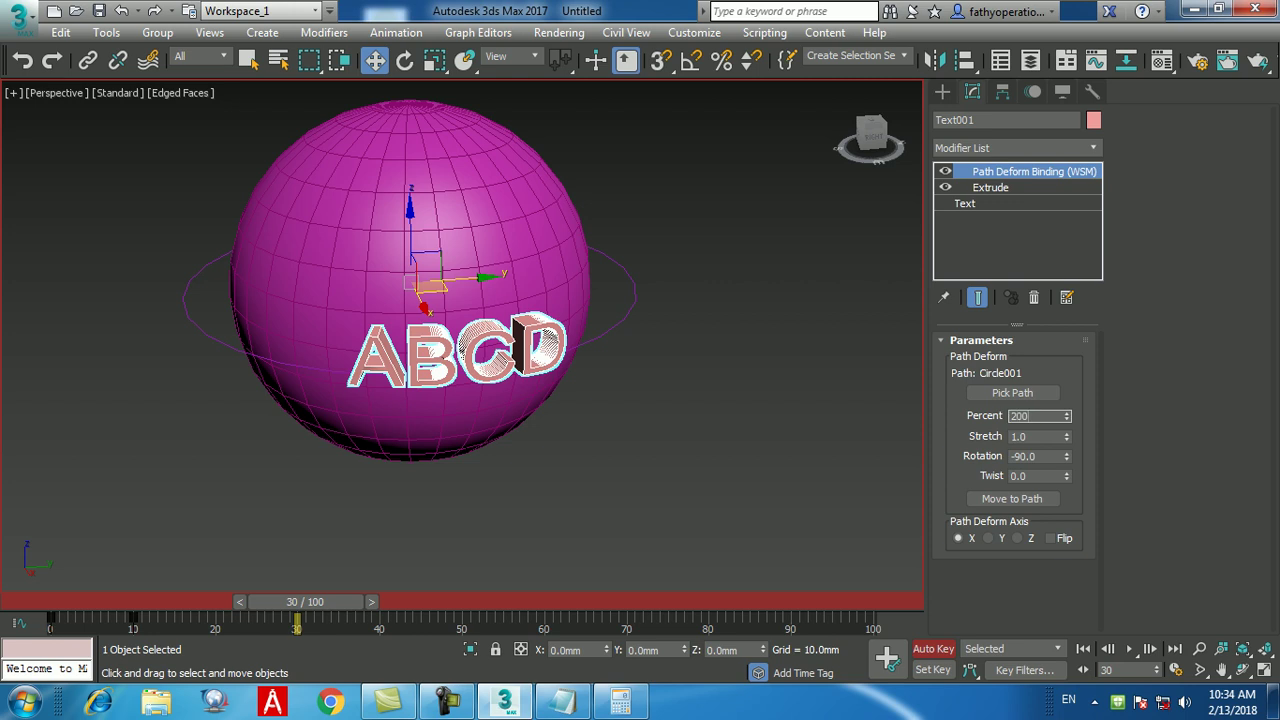
{"action": "key", "text": "BackSpace"}
{"action": "key", "text": "BackSpace"}
{"action": "type", "text": "400"}
{"action": "key", "text": "Return"}
{"action": "left_click", "coordinate": [933, 648]}
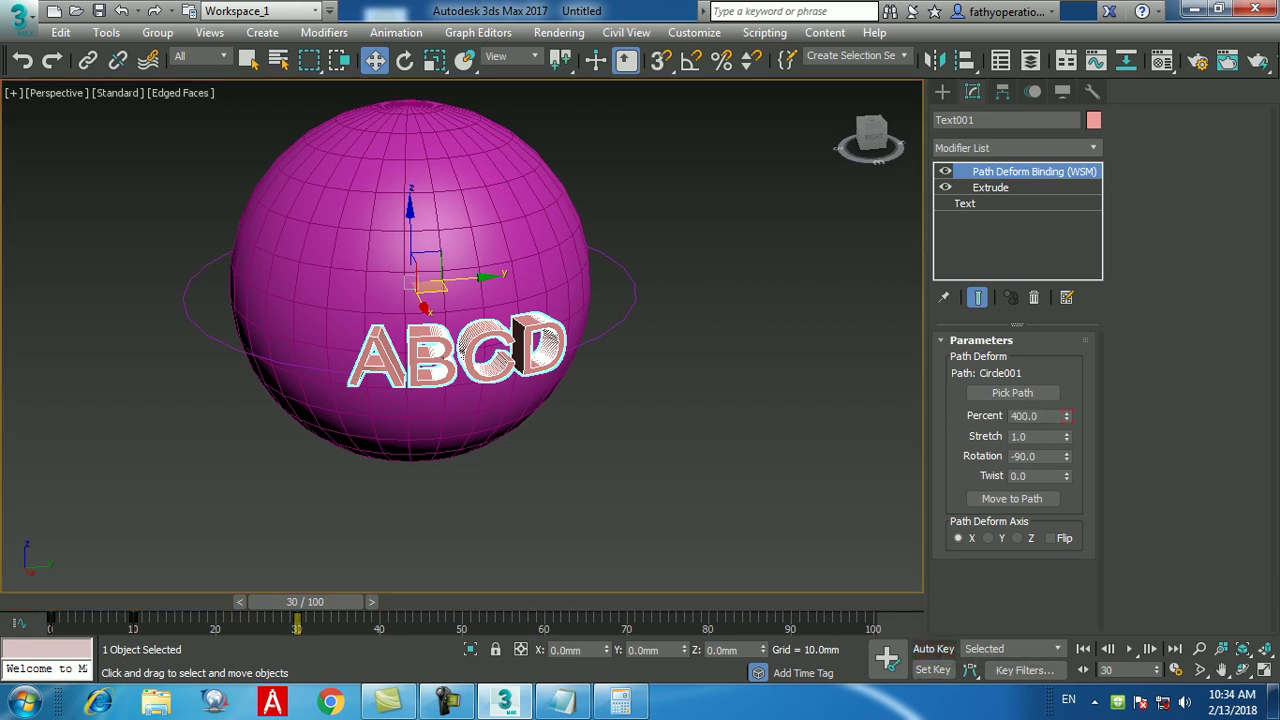
- Play the text's orbit with the frame 10 and frame 30 keys twice from the start, rewinding to frame 0
{"action": "left_click_drag", "start_coordinate": [305, 601], "coordinate": [88, 601]}
{"action": "key", "text": "Home"}
{"action": "key", "text": "w"}
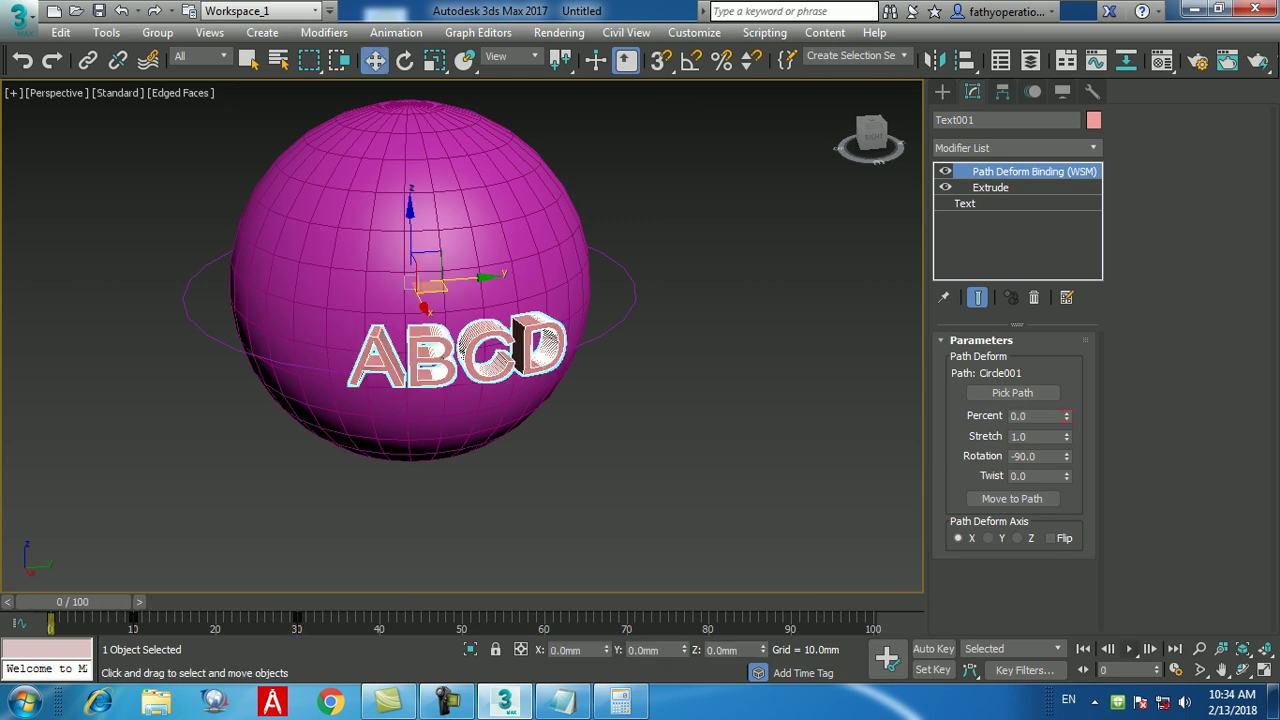
{"action": "key", "text": "slash"}
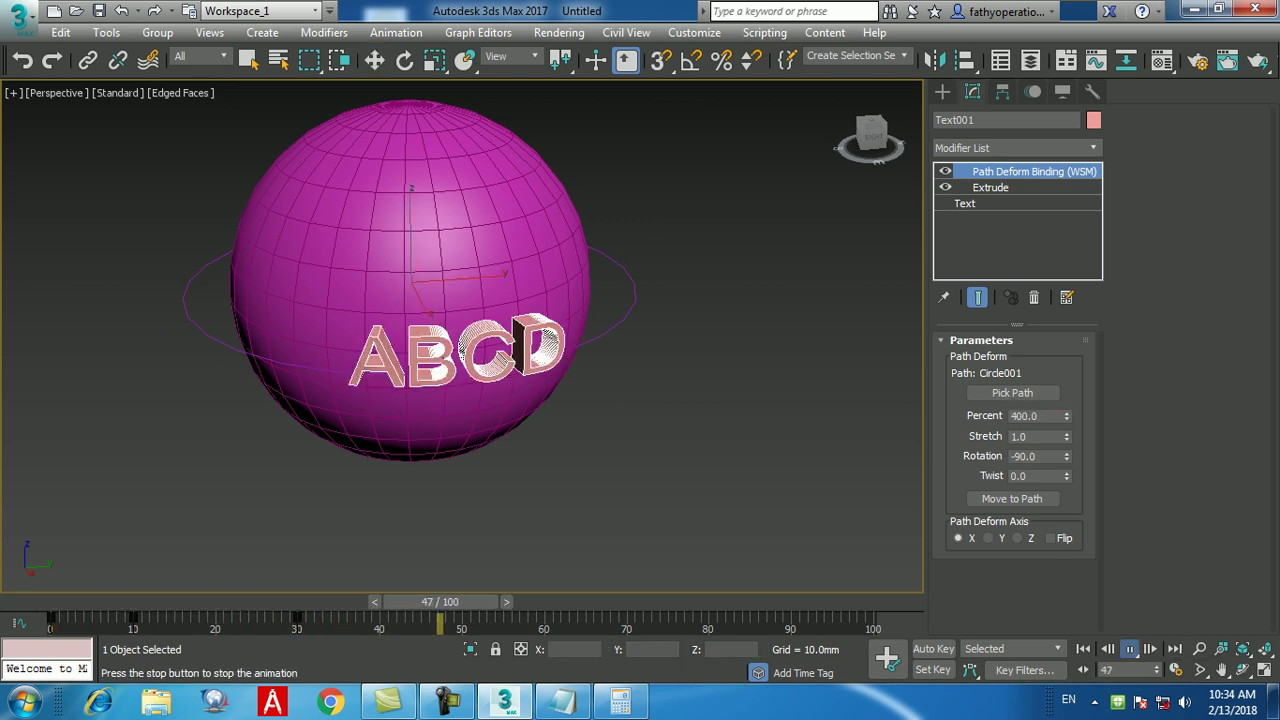
{"action": "left_click_drag", "start_coordinate": [650, 601], "coordinate": [273, 601]}
{"action": "key", "text": "Home"}
{"action": "key", "text": "w"}
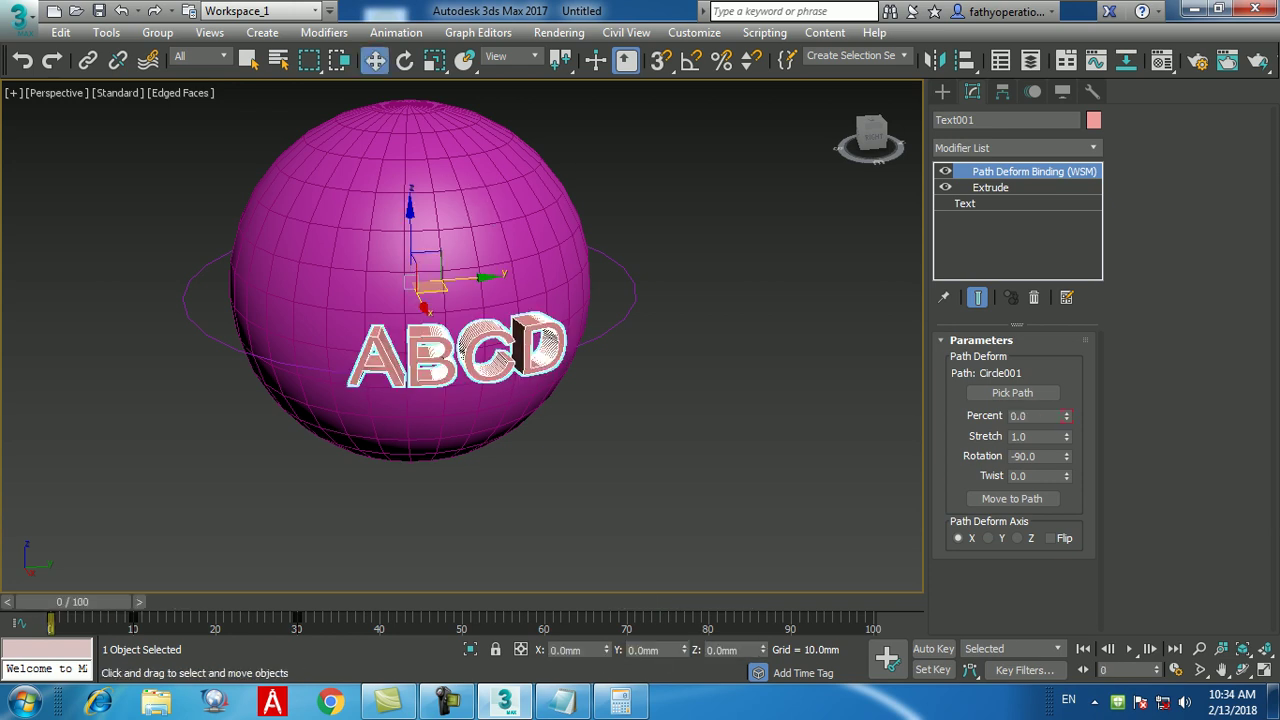
{"action": "left_click", "coordinate": [1130, 649]}
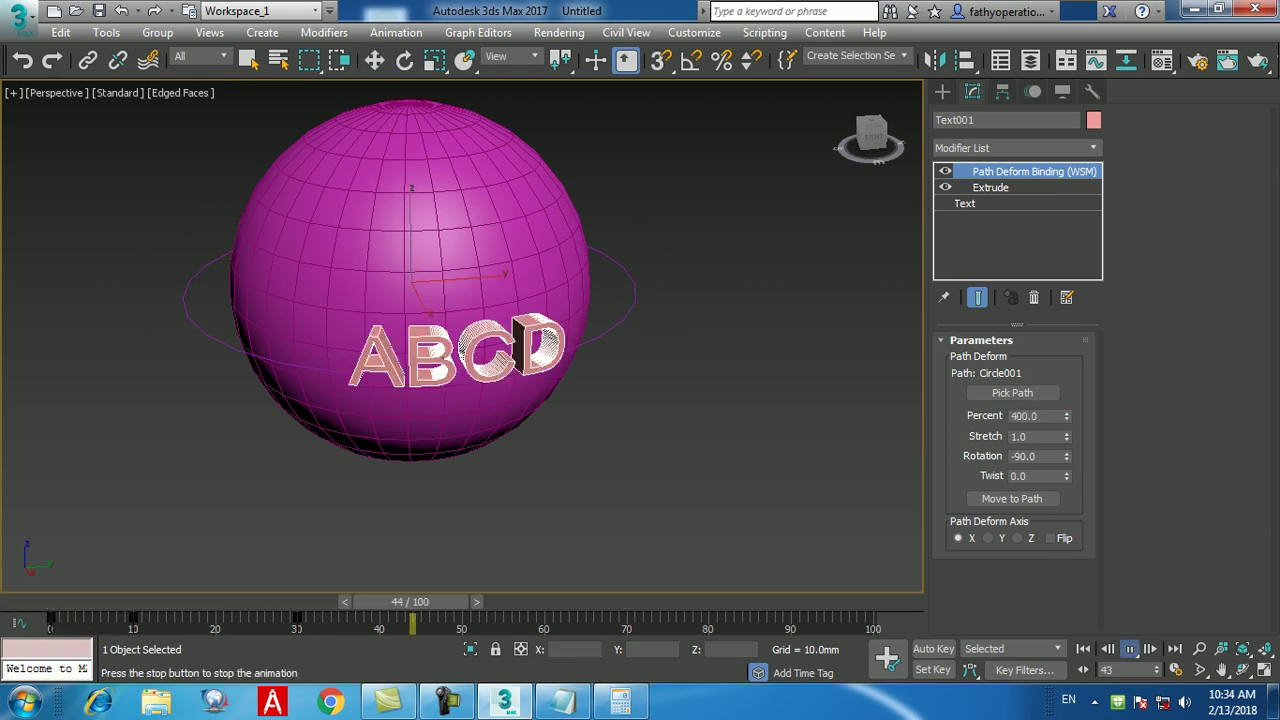
{"action": "key", "text": "/"}
{"action": "key", "text": "Home"}
{"action": "key", "text": "w"}
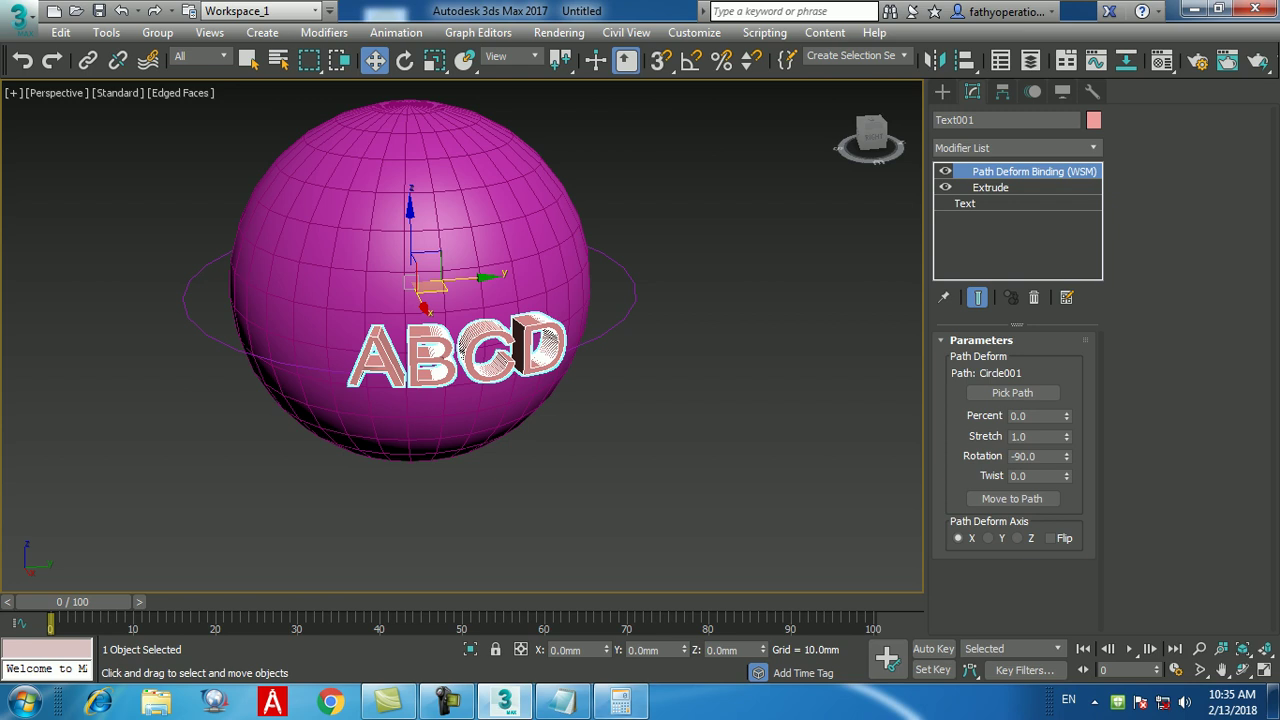
- Compute 4 * 24 in Calculator and return to 3ds Max
{"action": "left_click", "coordinate": [620, 703]}
{"action": "type", "text": "4.24"}
{"action": "key", "text": "Return"}
{"action": "key", "text": "Escape"}
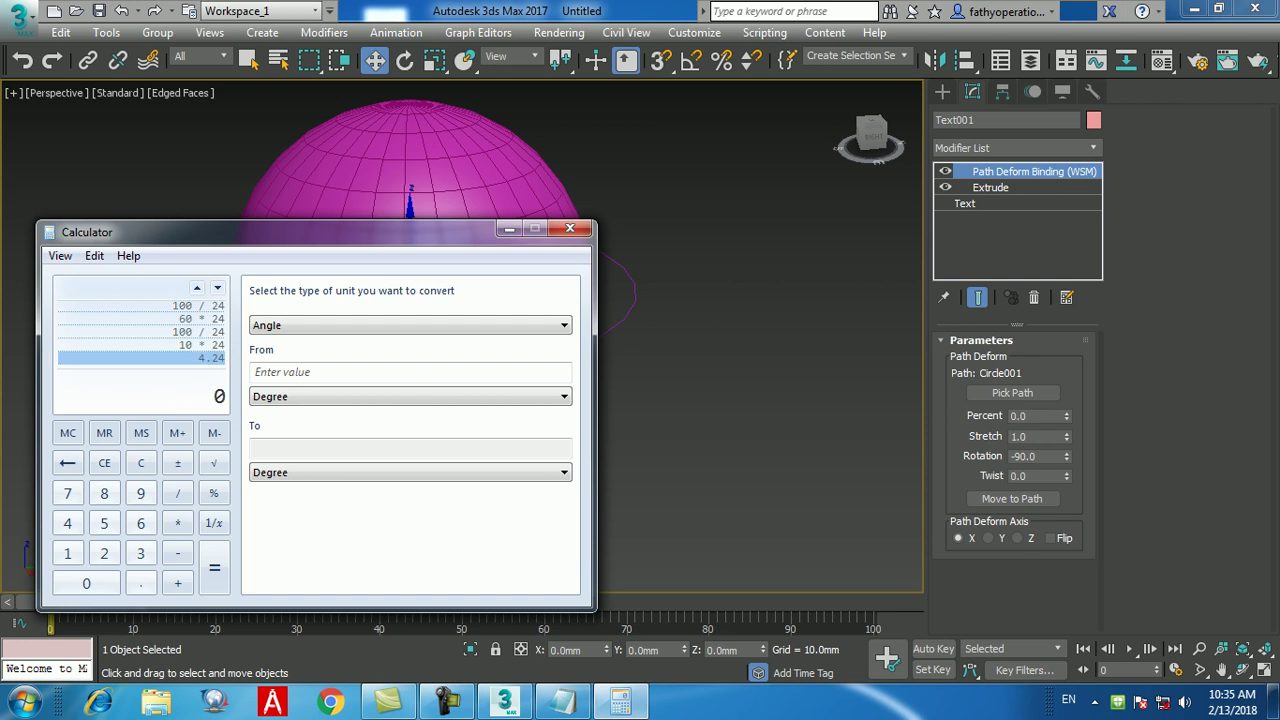
{"action": "type", "text": "4"}
{"action": "type", "text": "4"}
{"action": "key", "text": "Return"}
{"action": "left_click", "coordinate": [509, 229]}
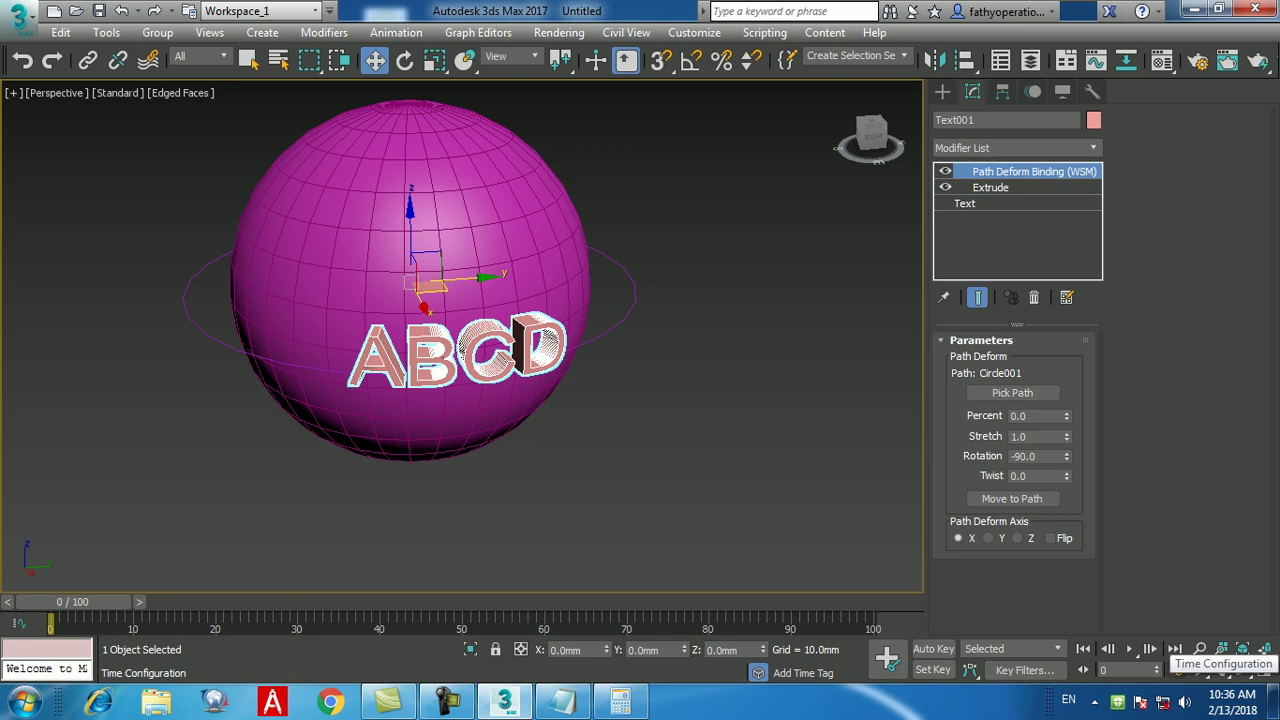
- Open the Time Configuration settings, and compute 30 / 100 in Calculator before returning to them
{"action": "left_click", "coordinate": [1176, 669]}
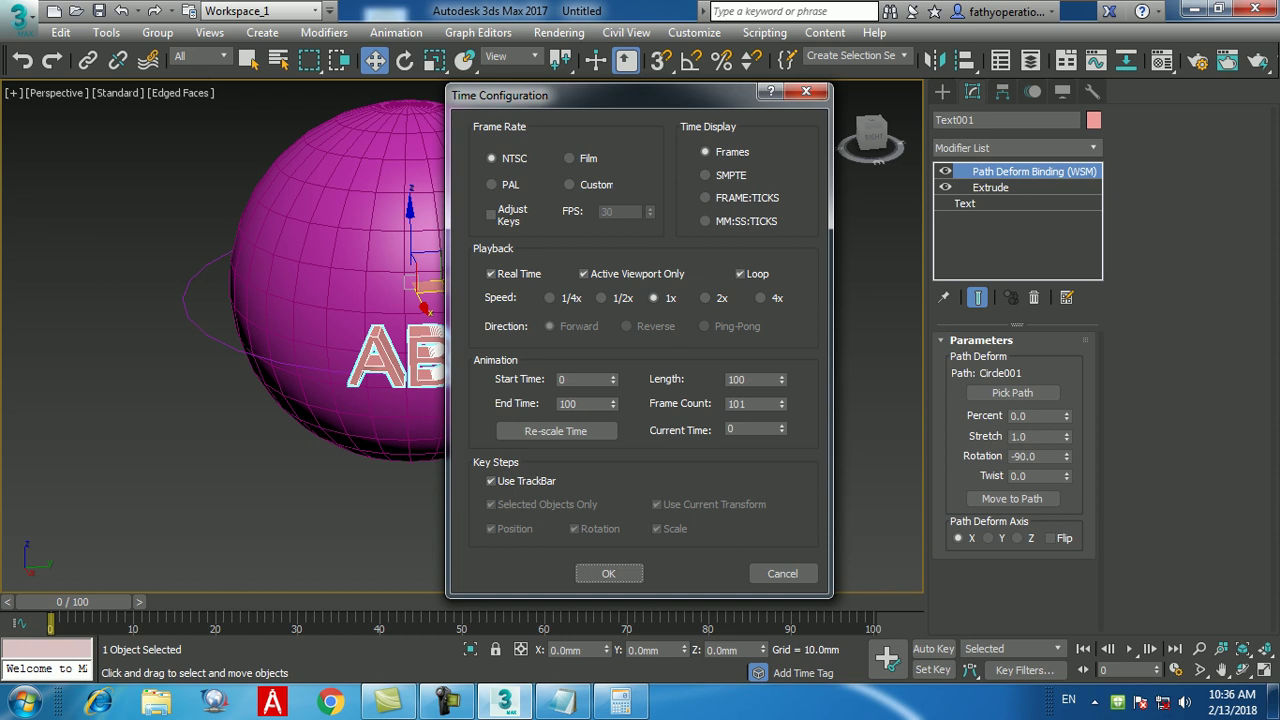
{"action": "left_click", "coordinate": [620, 700]}
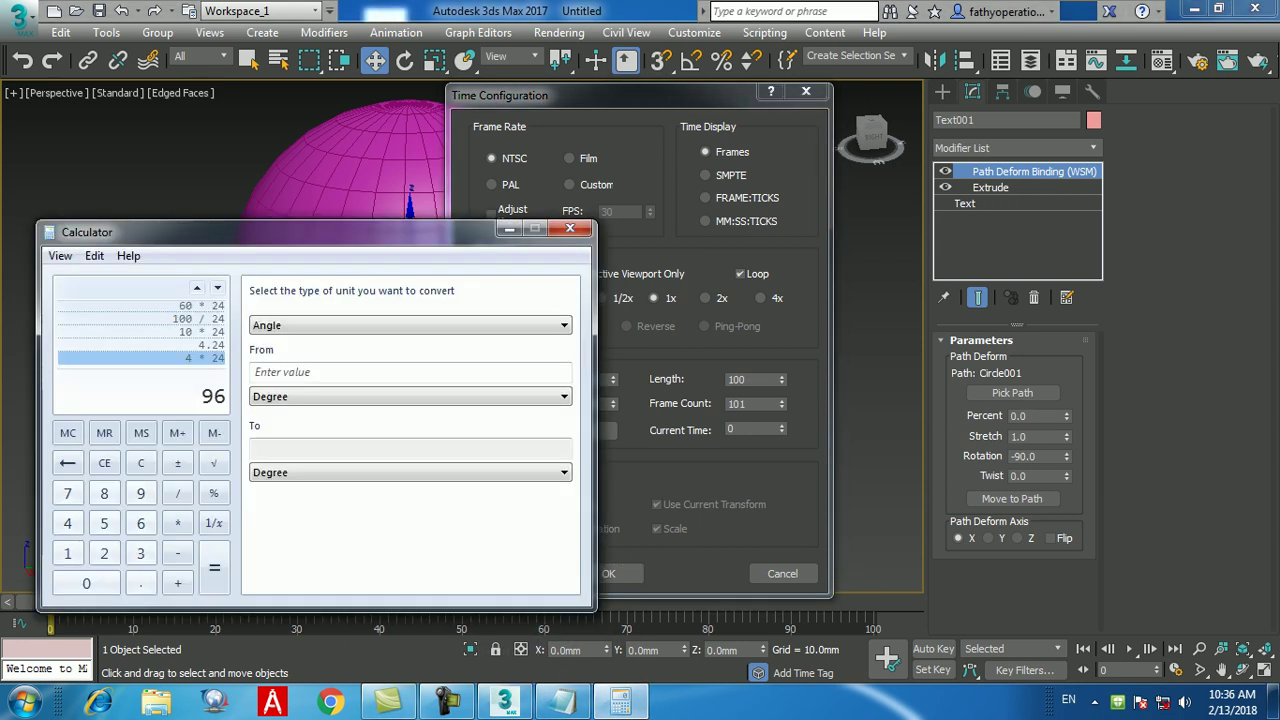
{"action": "type", "text": "30 / 100"}
{"action": "key", "text": "Return"}
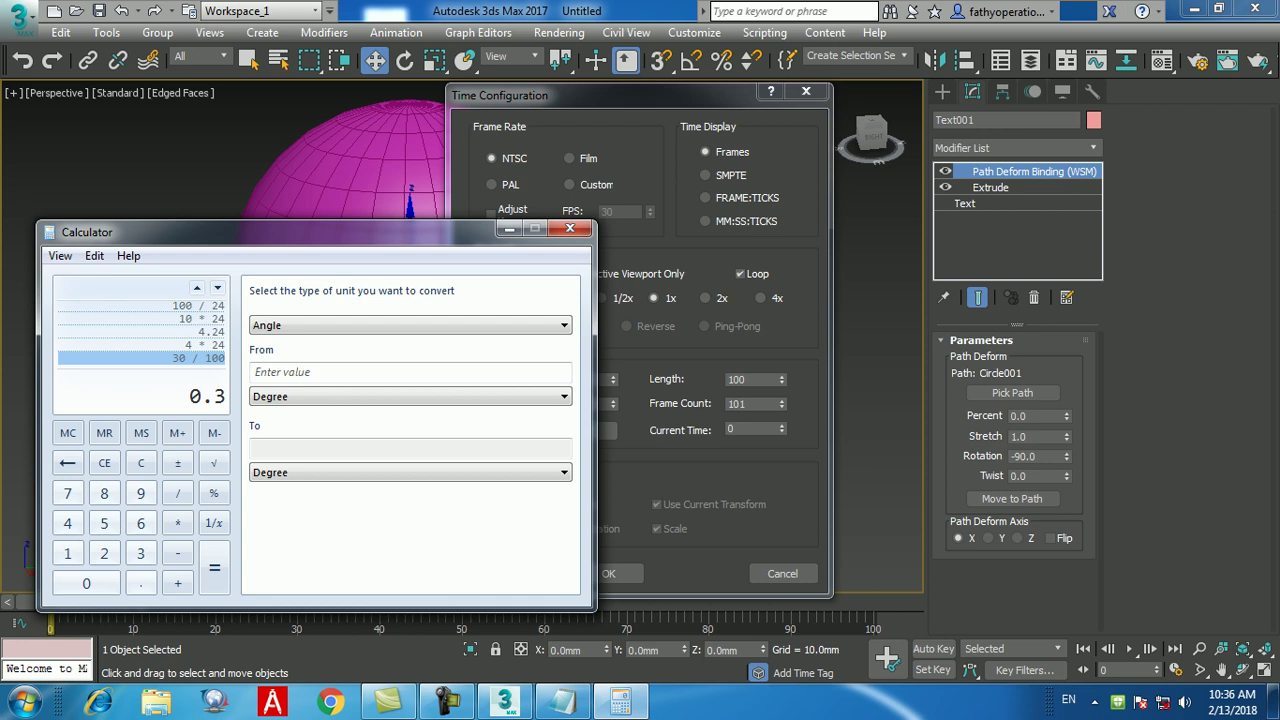
{"action": "left_click", "coordinate": [509, 229]}
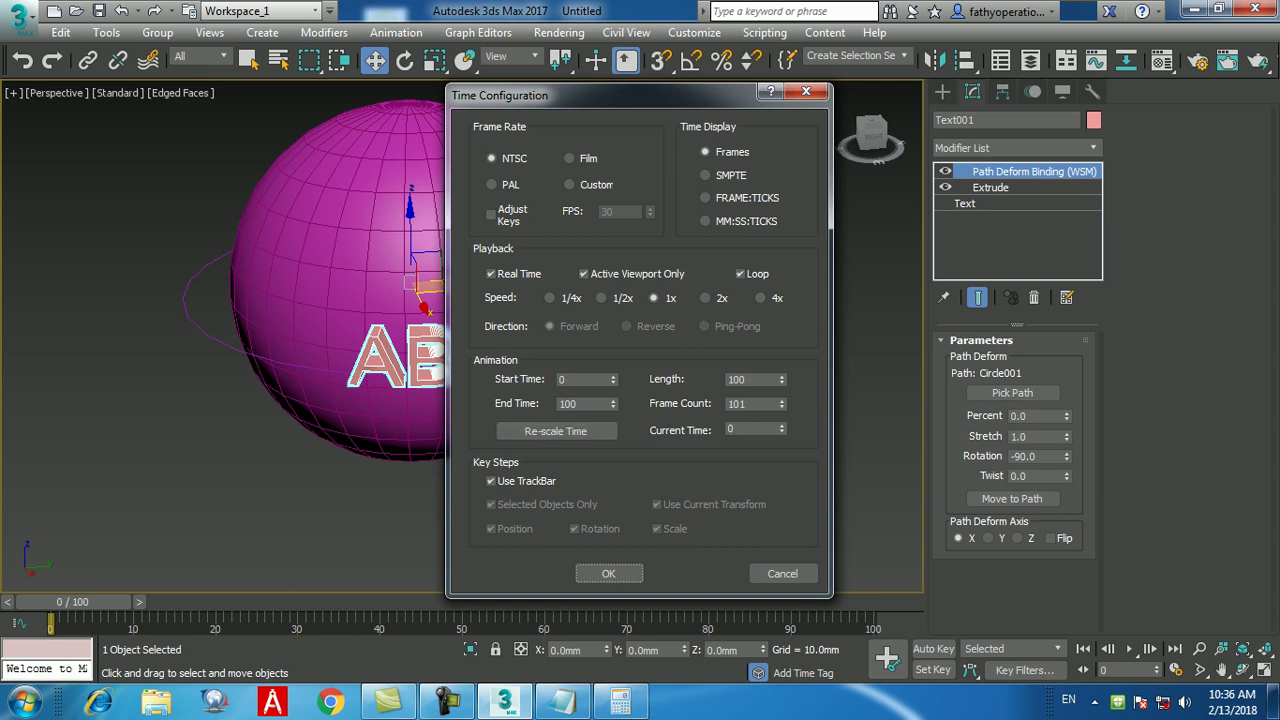
- Set the animation's frame rate to Custom at 24 FPS
{"action": "left_click", "coordinate": [569, 184]}
{"action": "double_click", "coordinate": [620, 211]}
{"action": "type", "text": "24"}
{"action": "key", "text": "Return"}
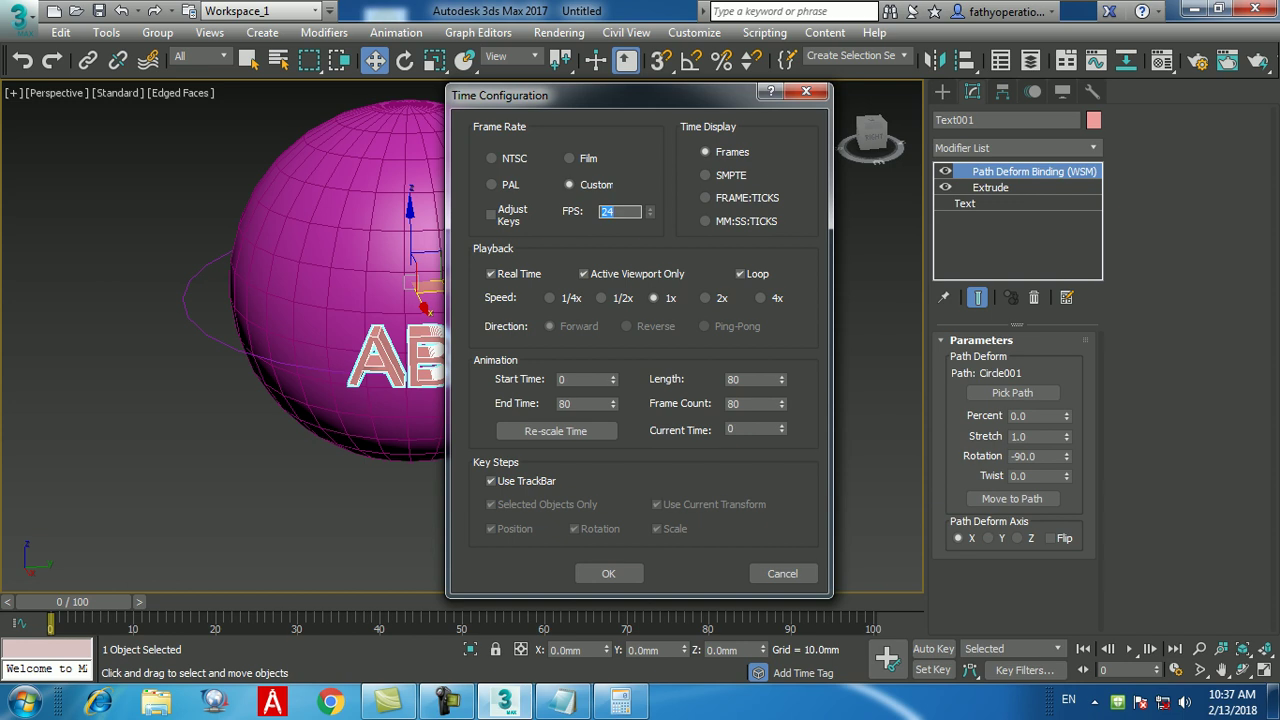
- Compute 10 * 24 in Calculator, and set the animation's end time to 240 back in the Time Configuration settings
{"action": "left_click", "coordinate": [586, 379]}
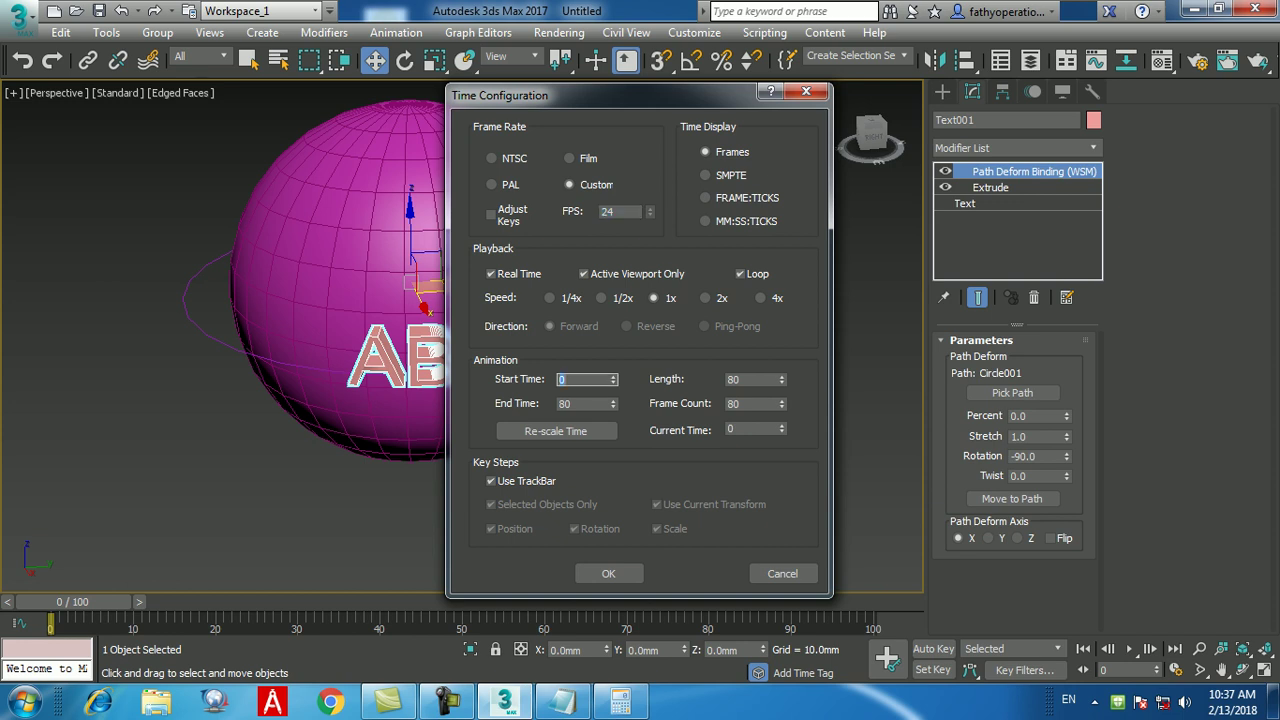
{"action": "key", "text": "Tab"}
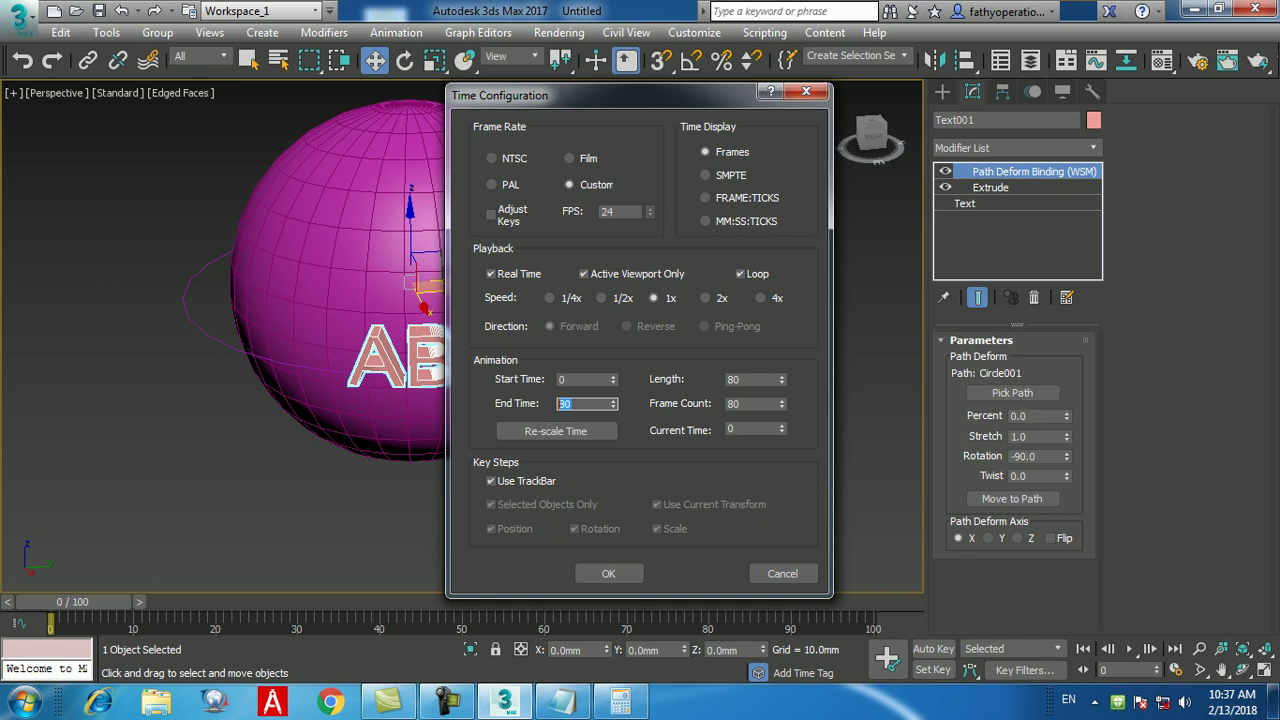
{"action": "left_click", "coordinate": [620, 700]}
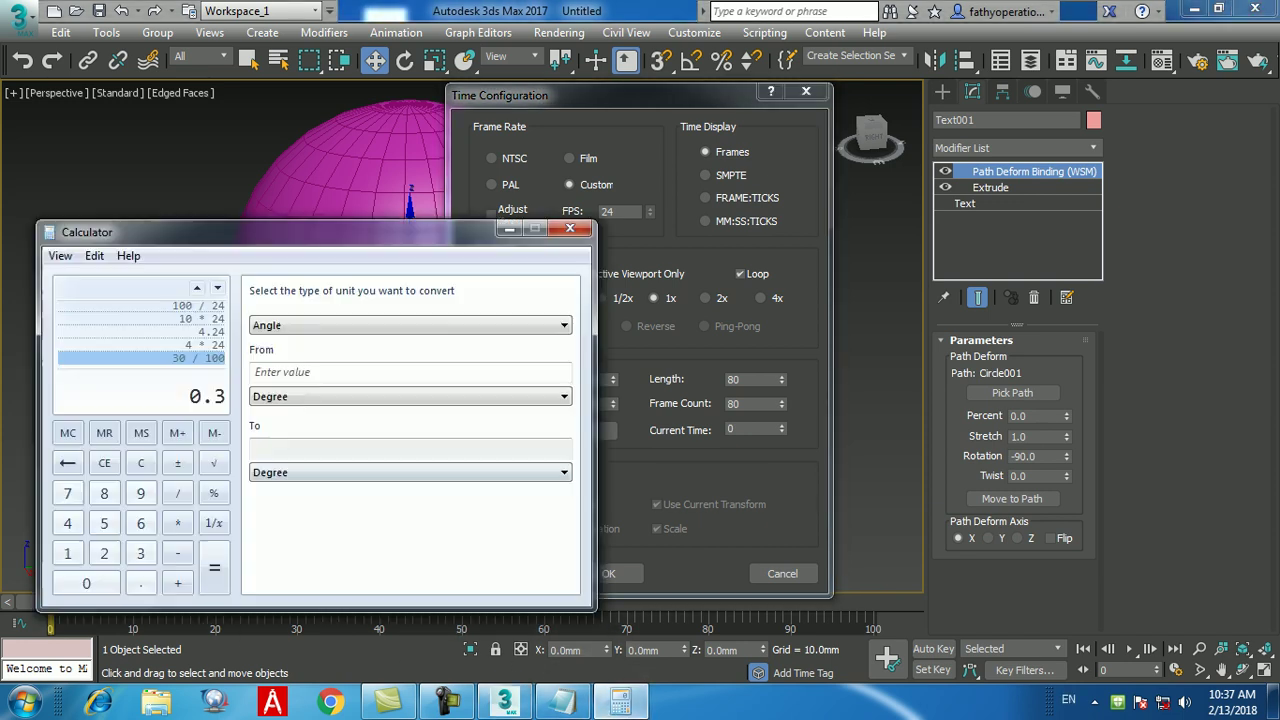
{"action": "type", "text": "10 * 24"}
{"action": "key", "text": "Return"}
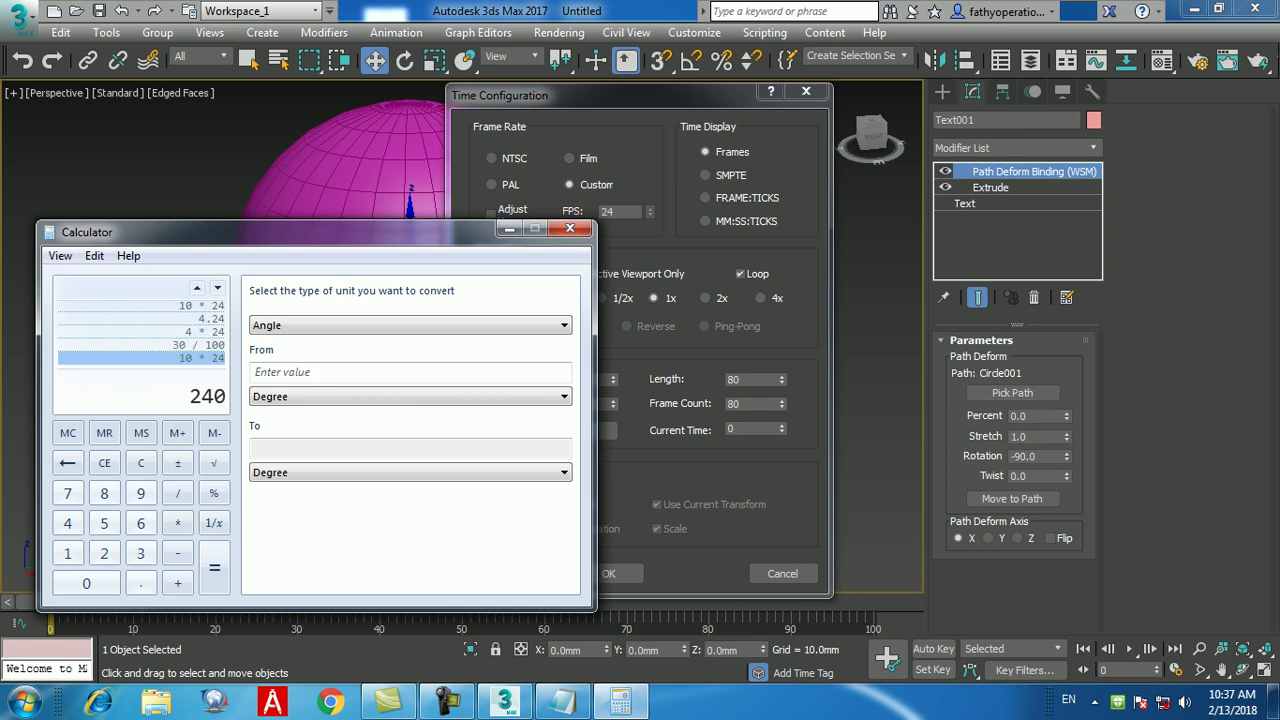
{"action": "left_click", "coordinate": [509, 229]}
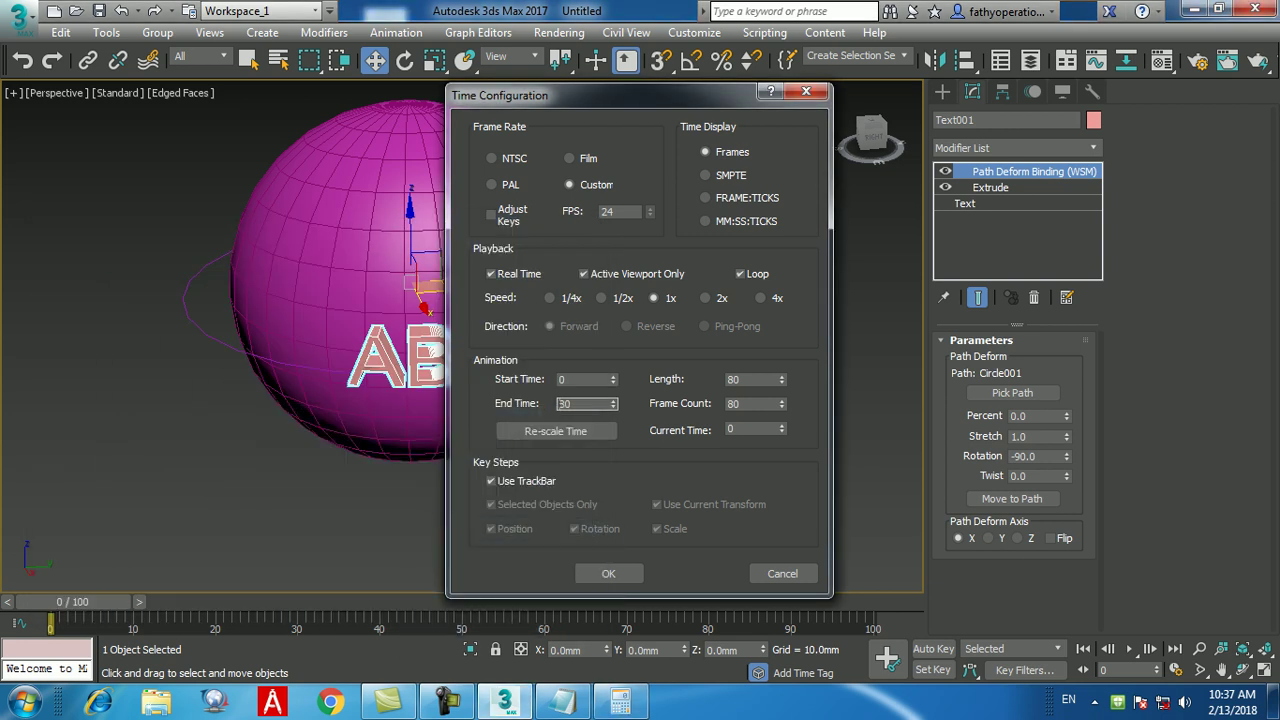
{"action": "double_click", "coordinate": [566, 403]}
{"action": "type", "text": "240"}
{"action": "key", "text": "Return"}
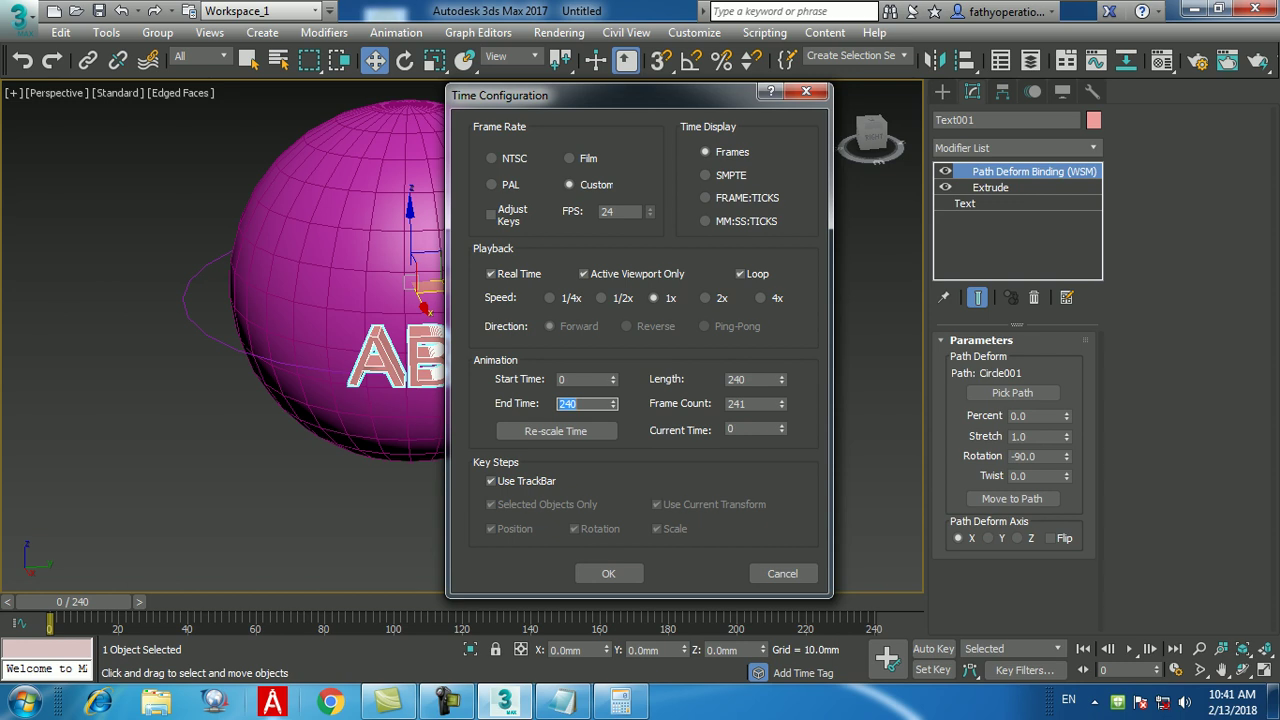
{"action": "key", "text": "Return"}
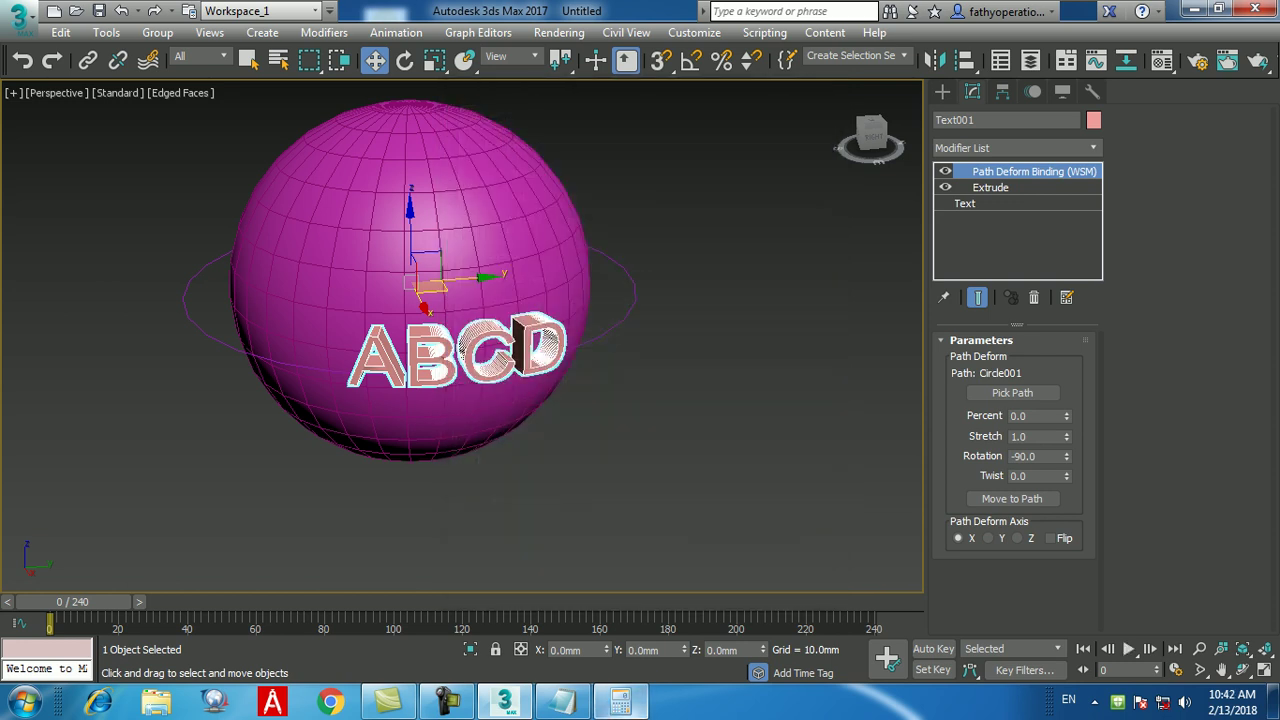
{"action": "left_click", "coordinate": [447, 703]}
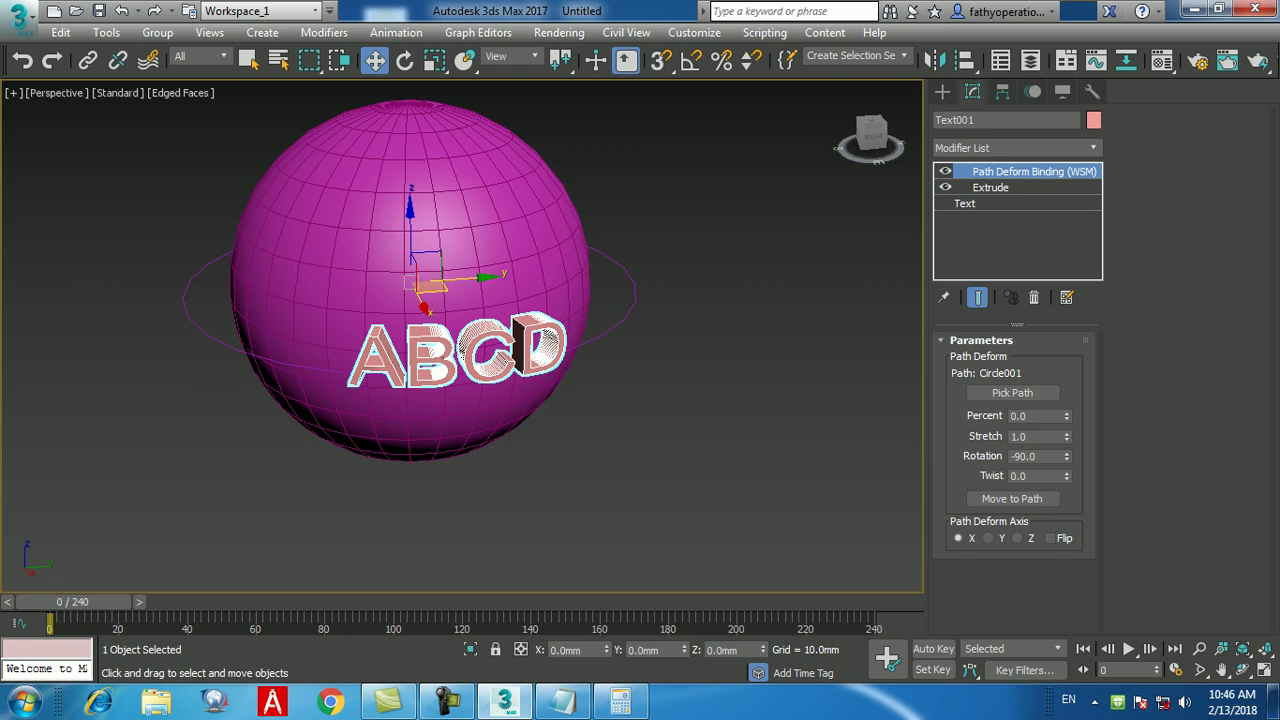
{"action": "left_click", "coordinate": [447, 702]}
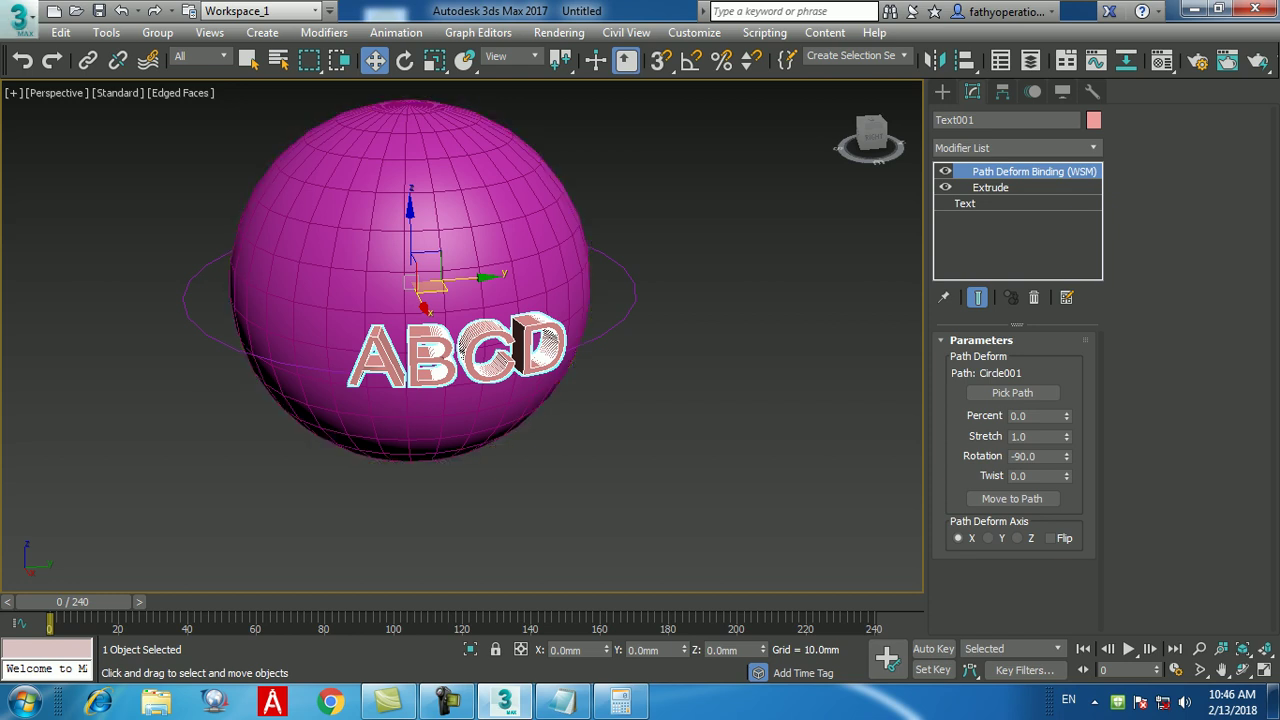
- Reset the scene to an empty one without saving the changes
{"action": "left_click", "coordinate": [18, 18]}
{"action": "left_click", "coordinate": [40, 68]}
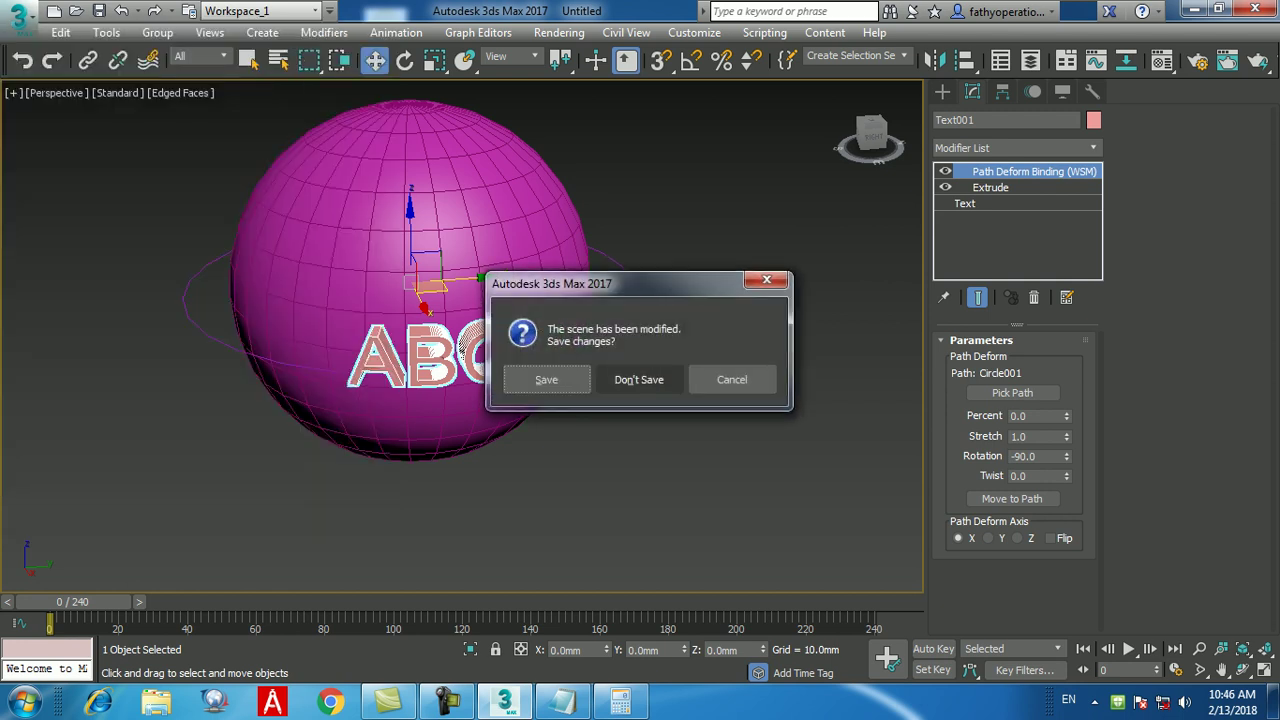
{"action": "left_click", "coordinate": [639, 376]}
{"action": "left_click", "coordinate": [586, 377]}
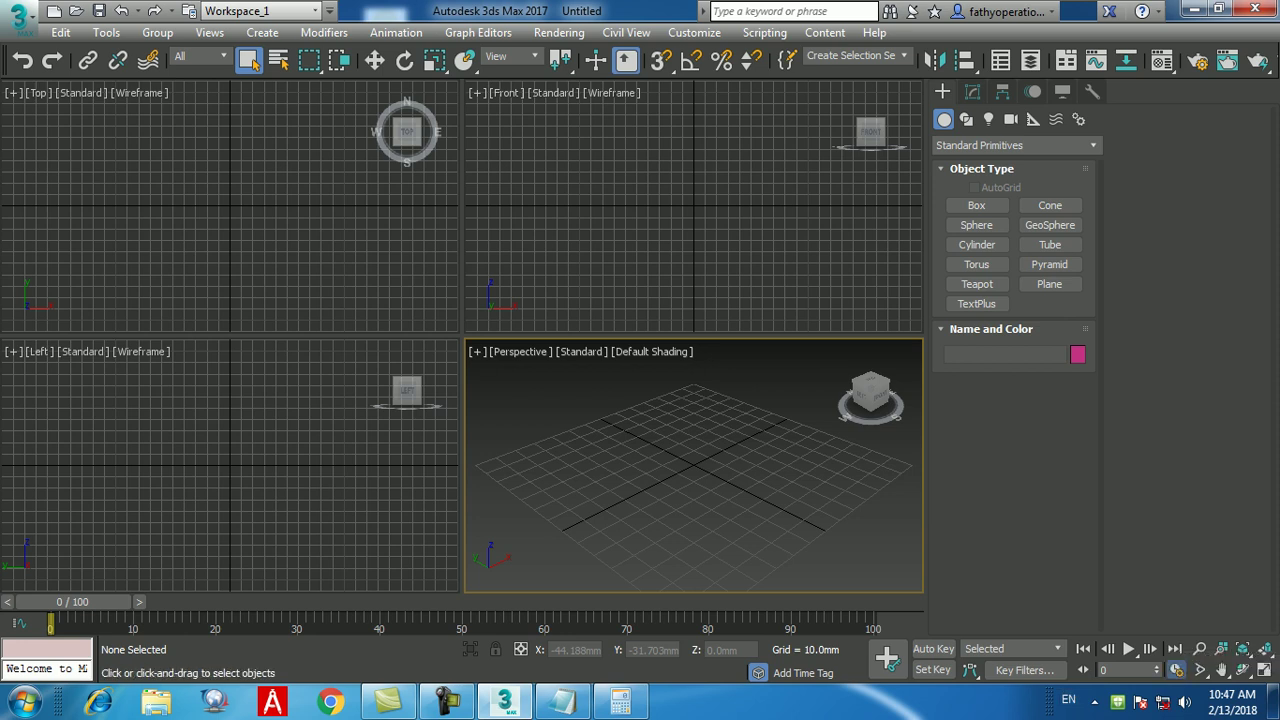
{"action": "left_click", "coordinate": [1176, 669]}
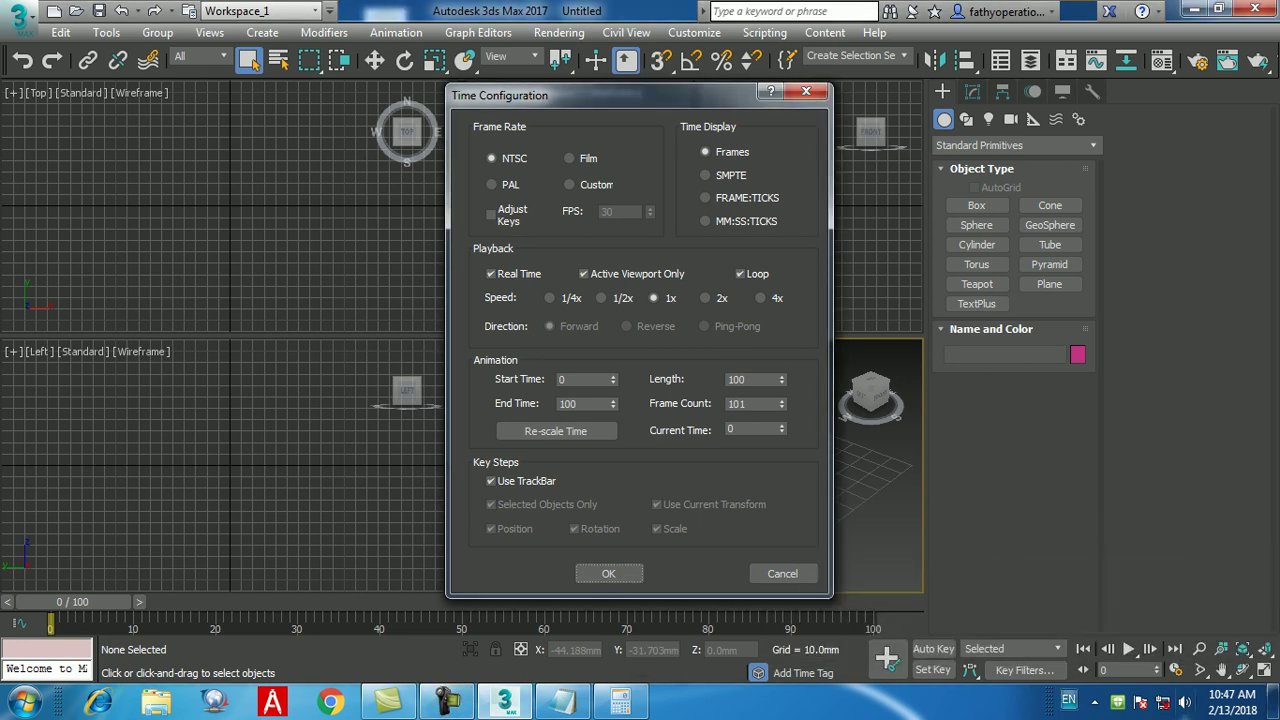
{"action": "left_click", "coordinate": [806, 91]}
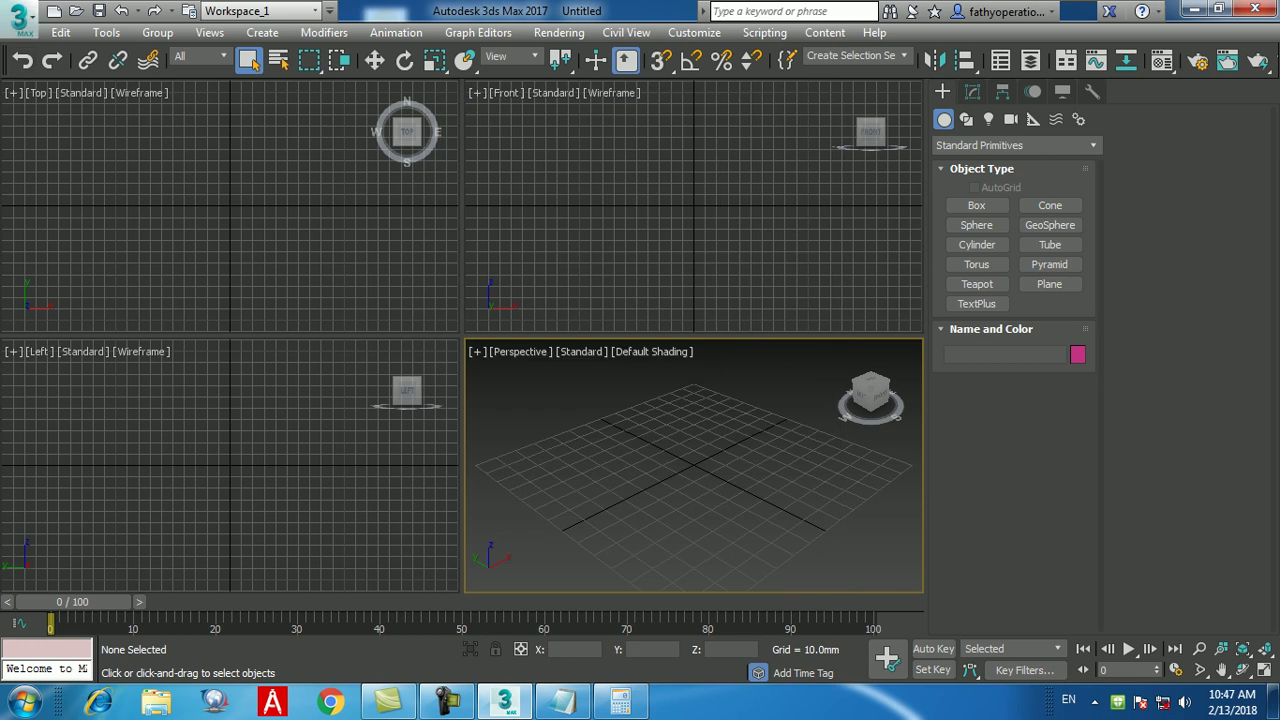
{"action": "key", "text": "alt+f"}
{"action": "key", "text": "Escape"}
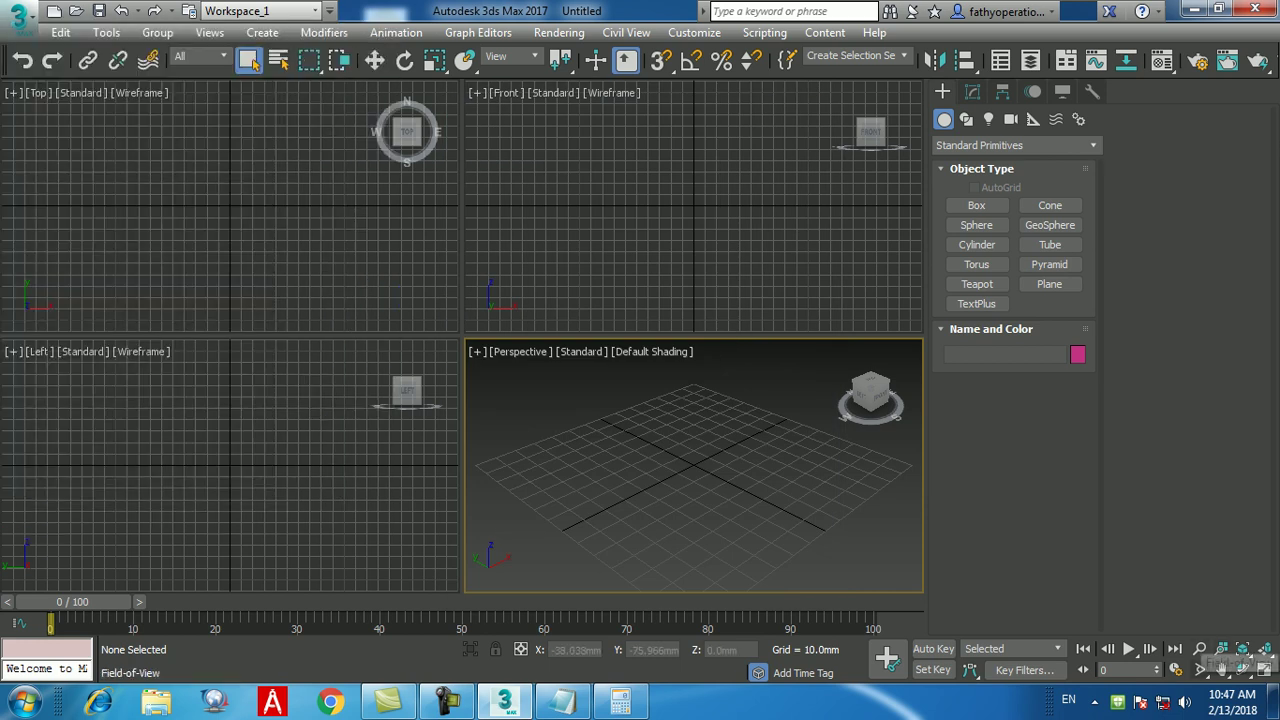
- Set the new scene's frame rate to Custom at 24 FPS in the Time Configuration settings
{"action": "left_click", "coordinate": [1176, 670]}
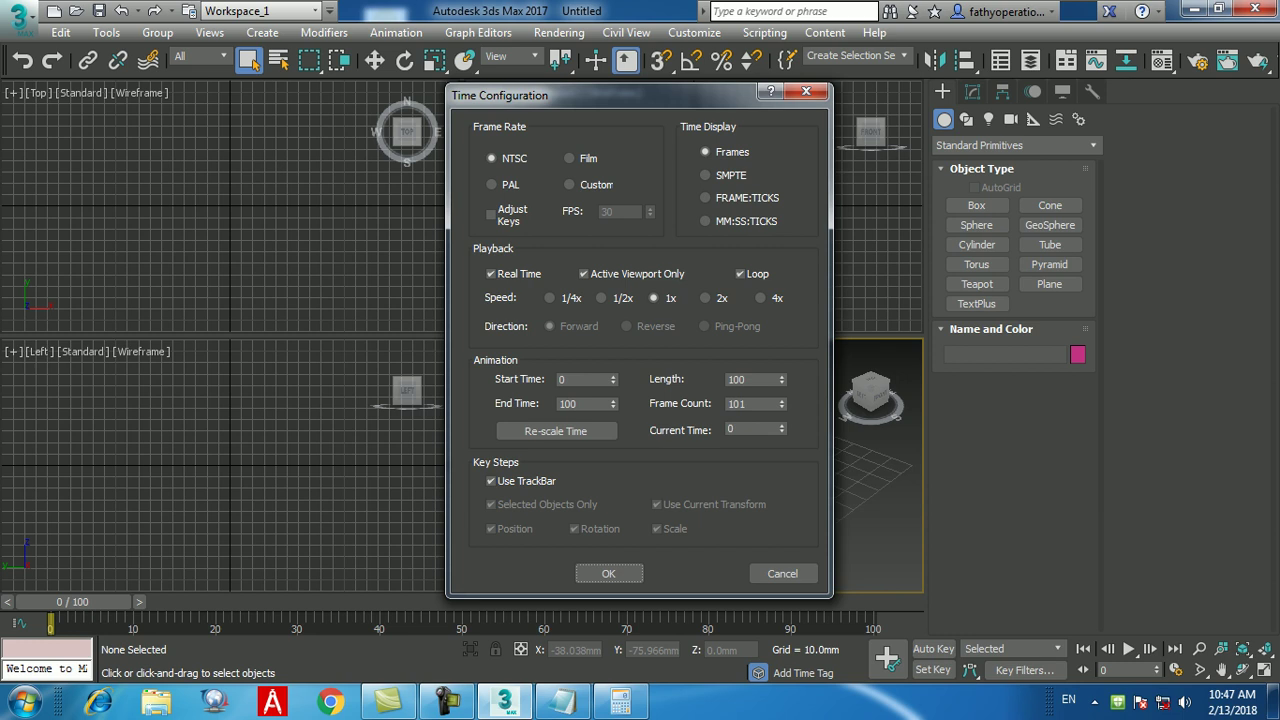
{"action": "left_click", "coordinate": [569, 184]}
{"action": "key", "text": "Tab"}
{"action": "type", "text": "24"}
{"action": "key", "text": "Return"}
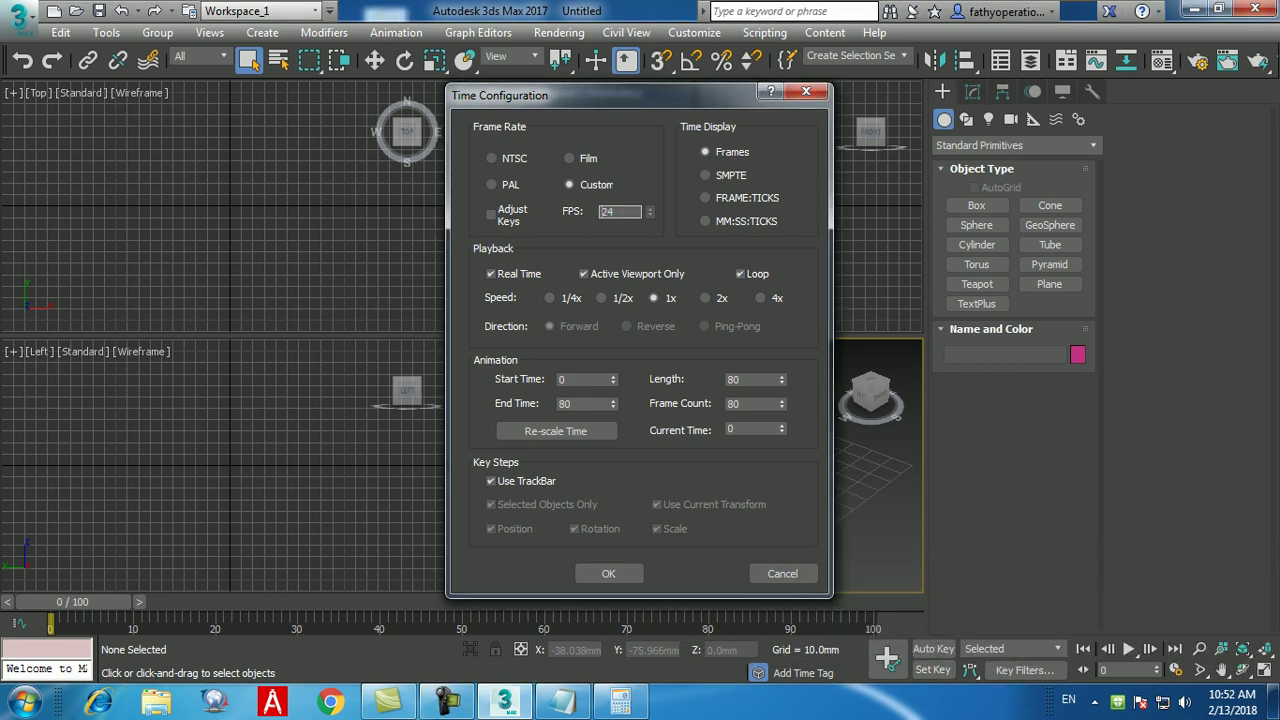
- Set the new scene's animation end time to 300 and accept the time settings
{"action": "double_click", "coordinate": [607, 211]}
{"action": "double_click", "coordinate": [586, 403]}
{"action": "type", "text": "30"}
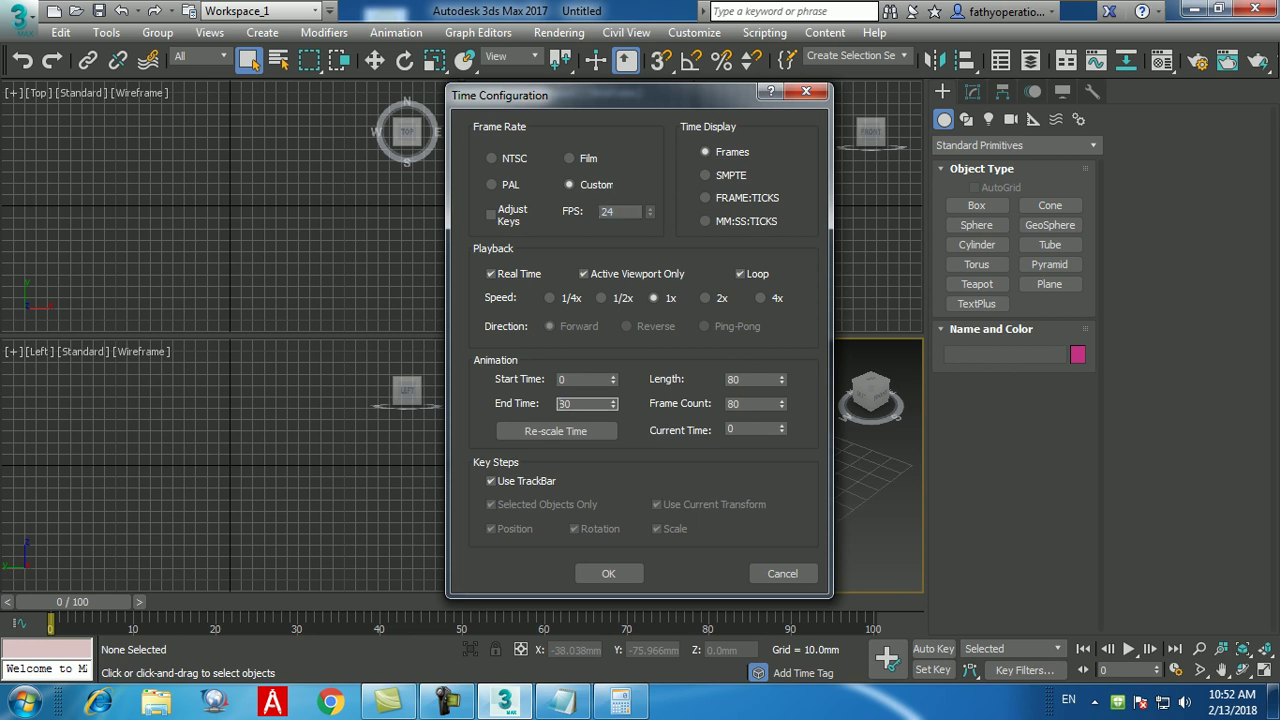
{"action": "key", "text": "Return"}
{"action": "type", "text": "300"}
{"action": "key", "text": "Return"}
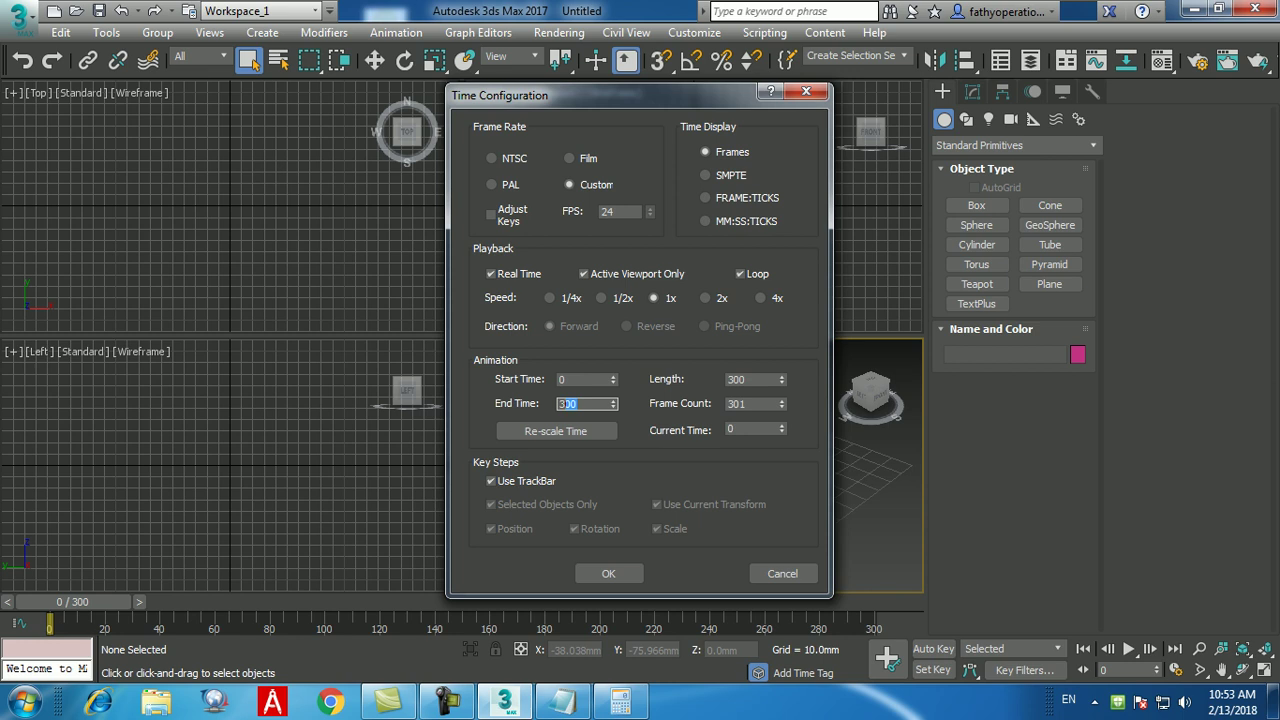
{"action": "key", "text": "End"}
{"action": "left_click", "coordinate": [608, 573]}
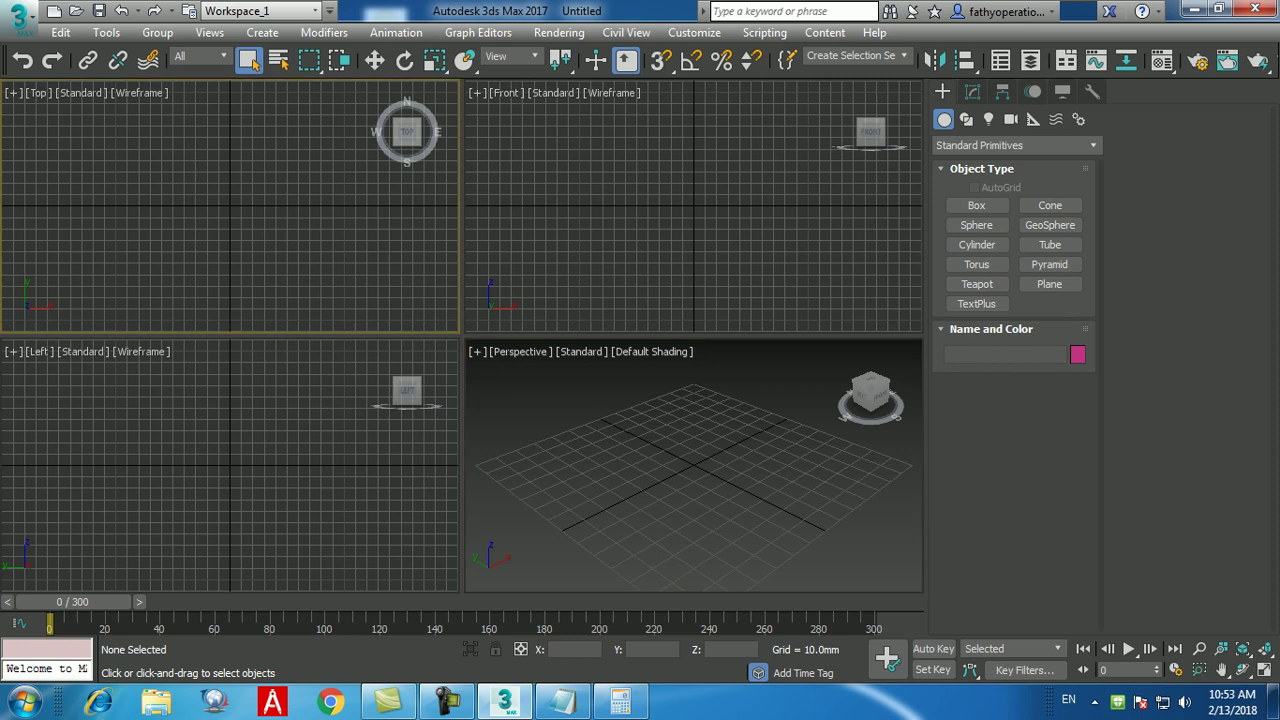
- Create a plane 1000 mm long and 10000 mm wide at the origin in the maximized Top view
{"action": "key", "text": "alt+w"}
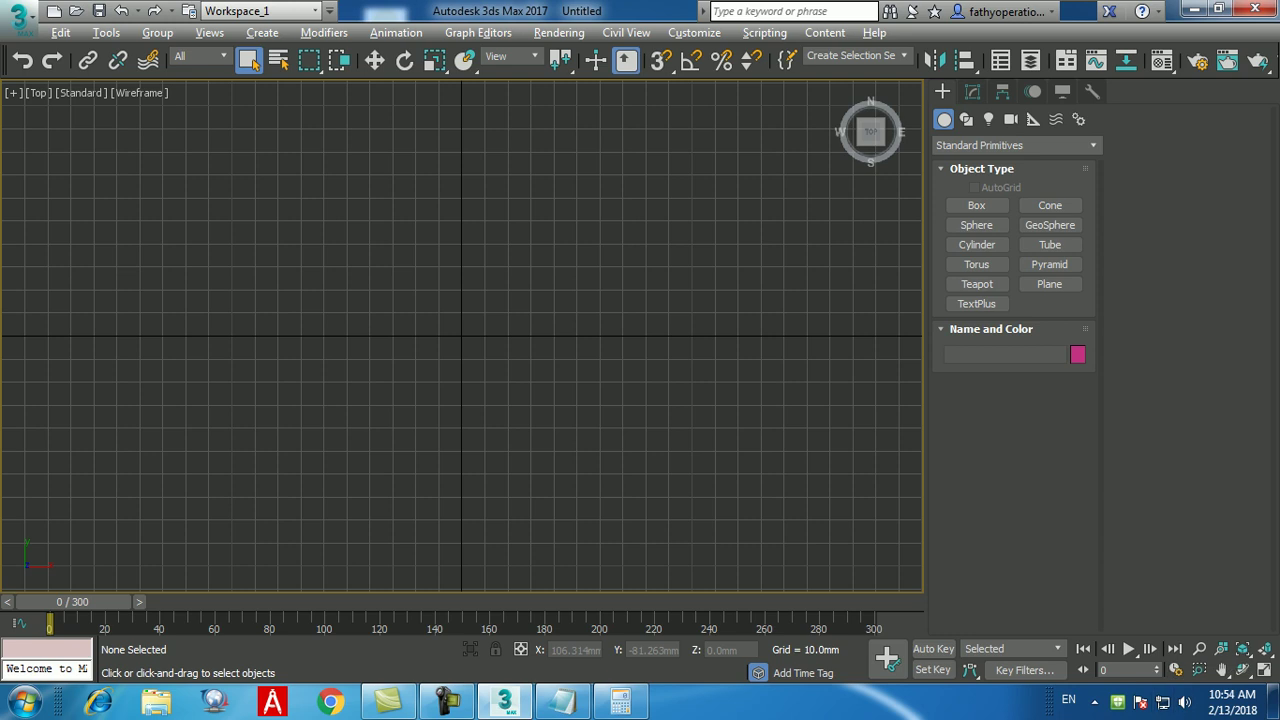
{"action": "left_click", "coordinate": [1049, 284]}
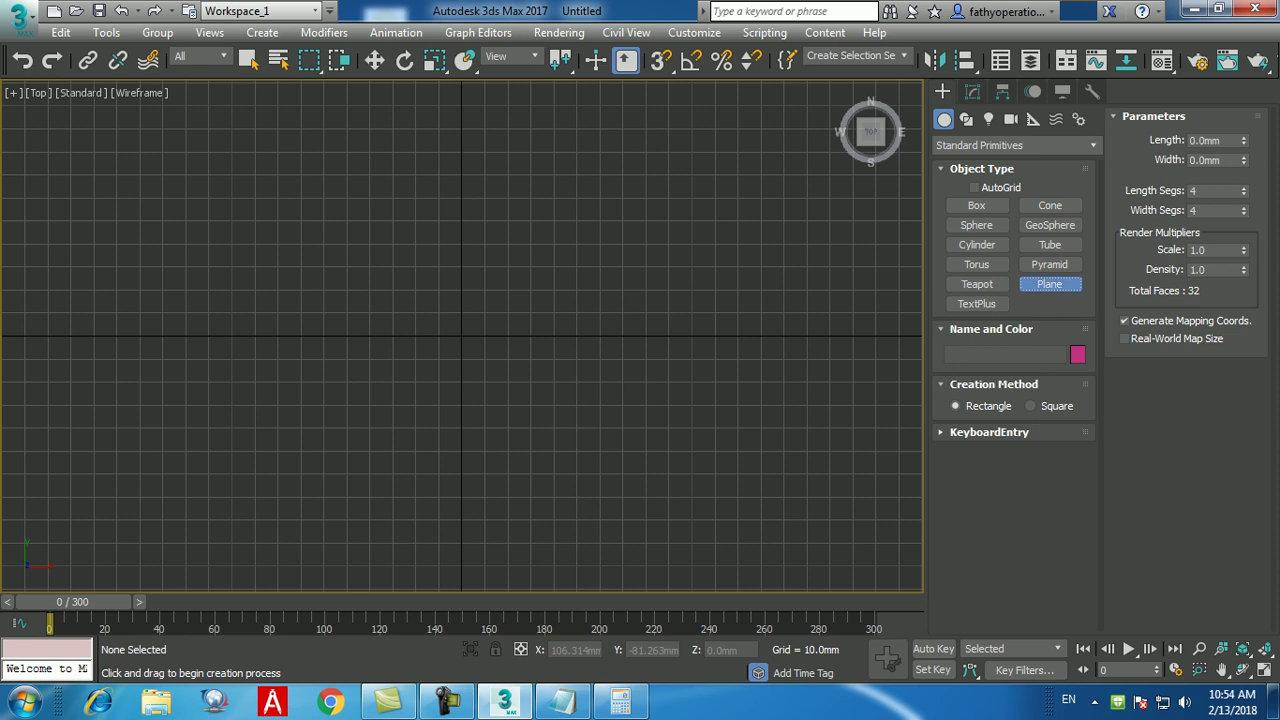
{"action": "left_click", "coordinate": [989, 432]}
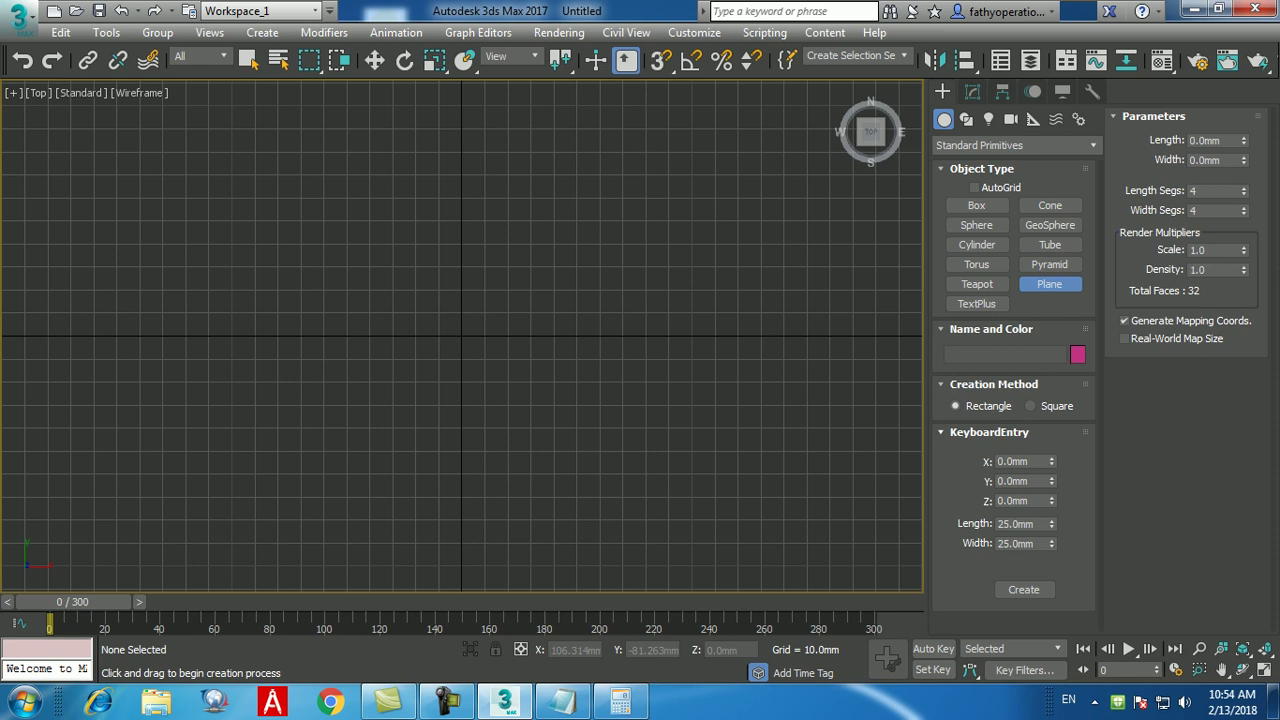
{"action": "left_click", "coordinate": [1015, 523]}
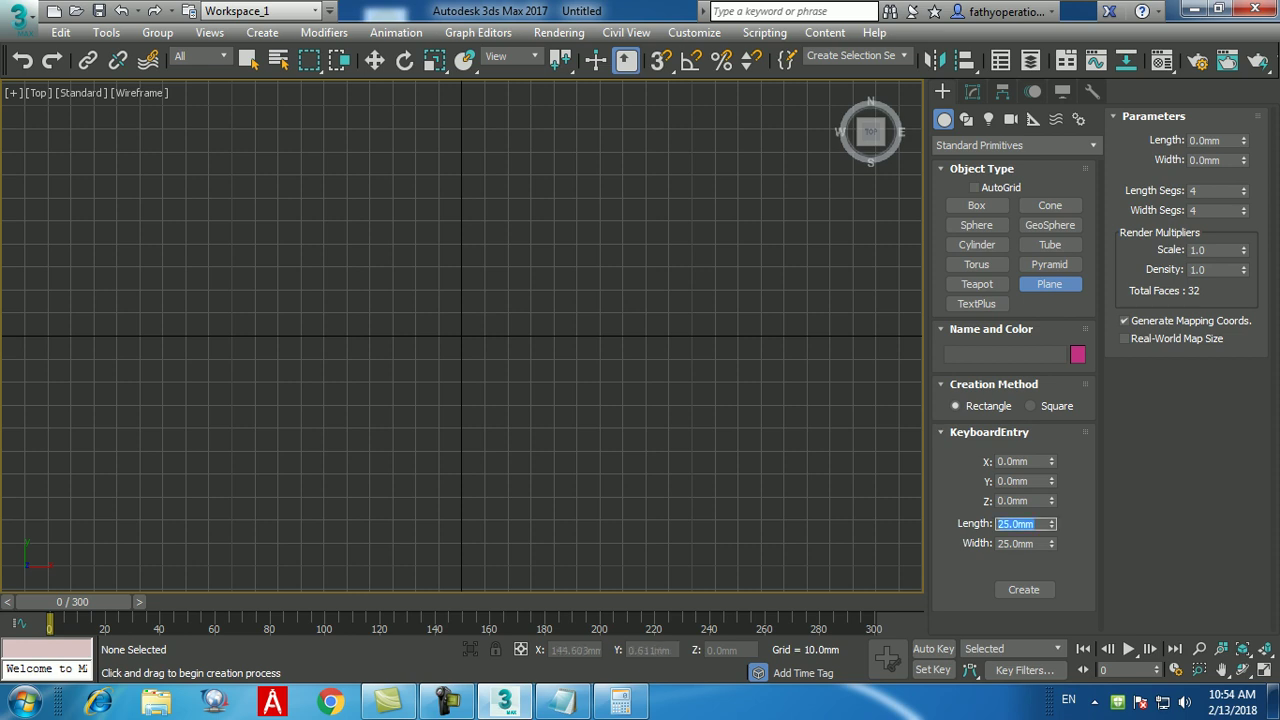
{"action": "type", "text": "1000"}
{"action": "key", "text": "Return"}
{"action": "key", "text": "Tab"}
{"action": "type", "text": "10000"}
{"action": "key", "text": "Return"}
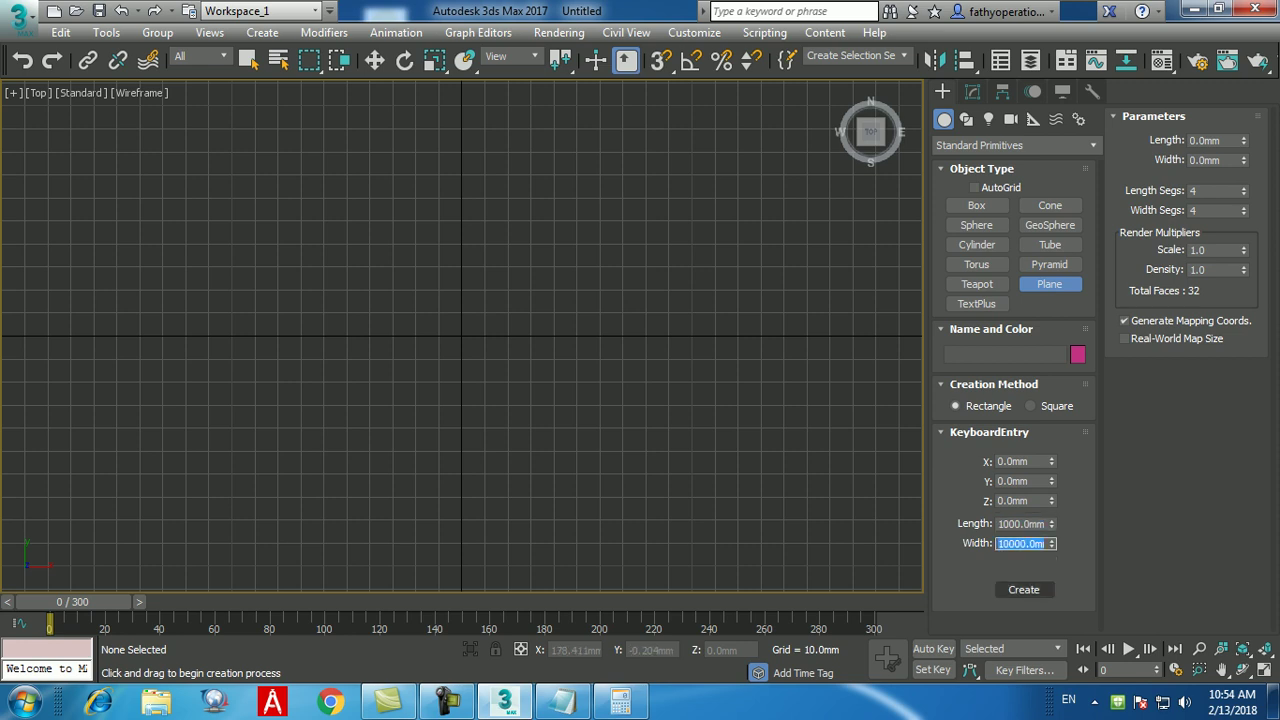
{"action": "left_click", "coordinate": [1023, 589]}
{"action": "key", "text": "q"}
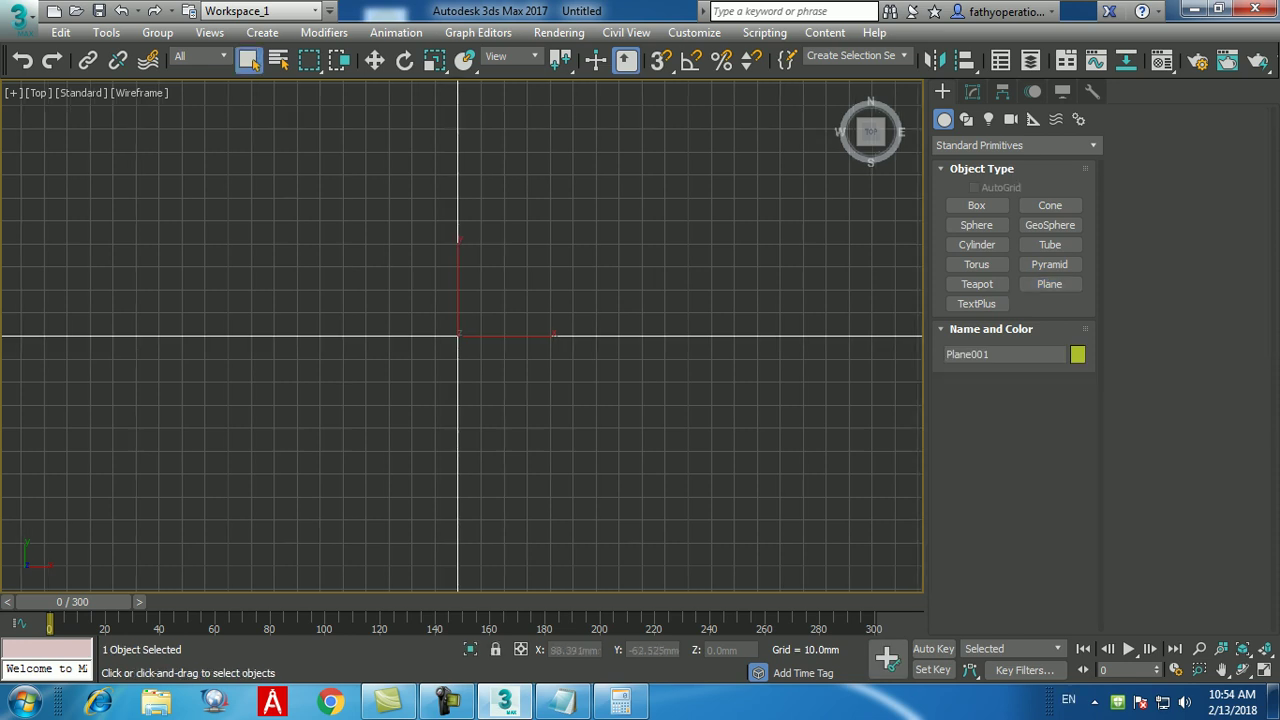
- Set the plane's length to 10000 mm
{"action": "scroll", "coordinate": [590, 412], "scroll_direction": "down", "scroll_amount": 10}
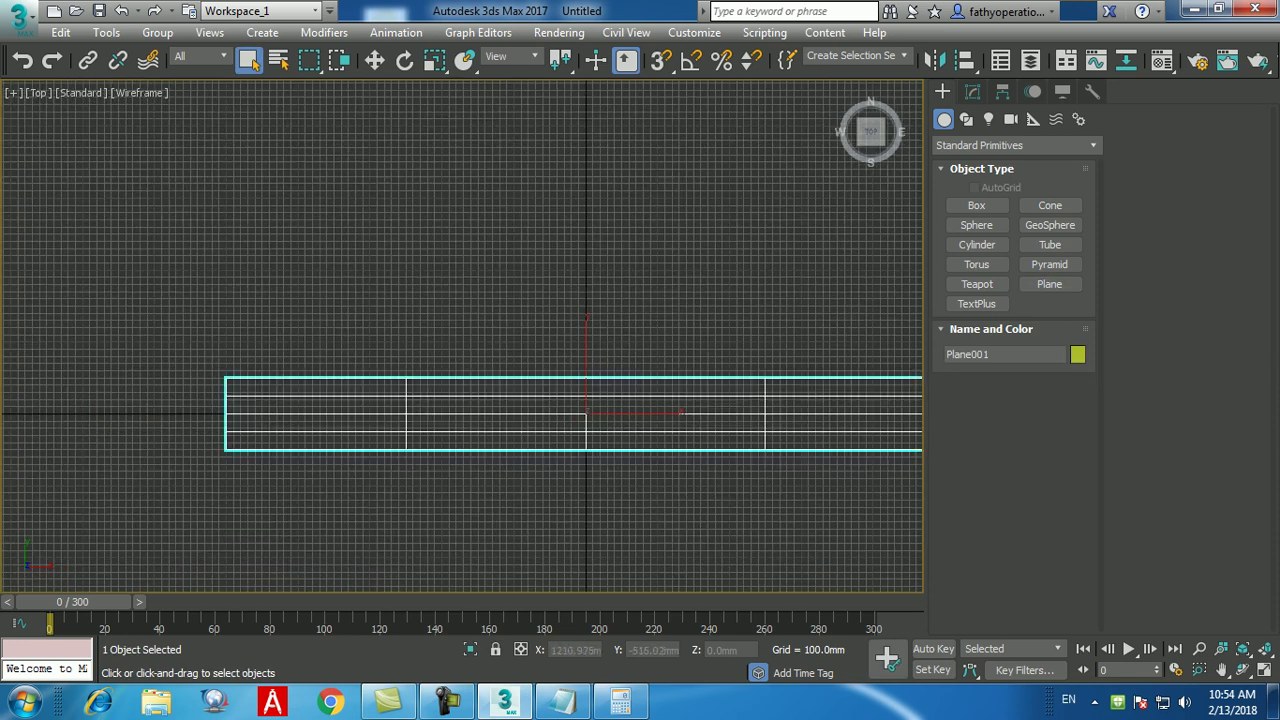
{"action": "key", "text": "z"}
{"action": "left_click", "coordinate": [972, 91]}
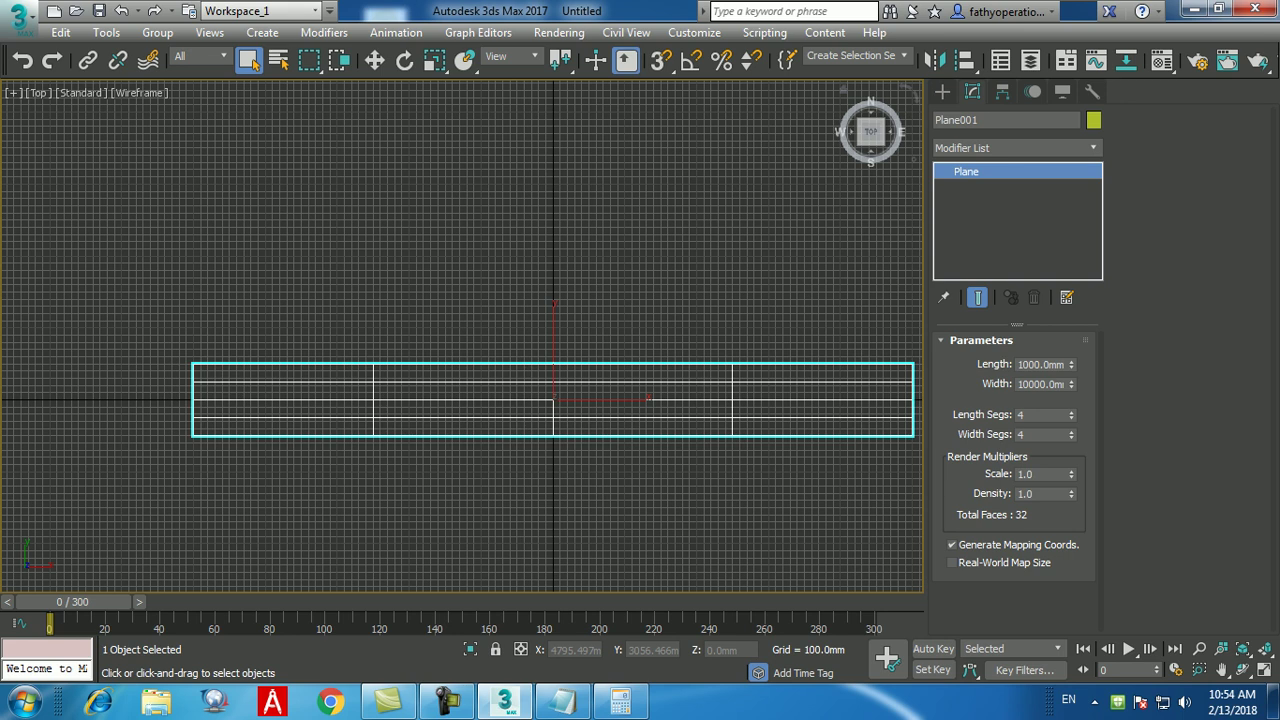
{"action": "left_click", "coordinate": [1040, 364]}
{"action": "type", "text": "0"}
{"action": "key", "text": "Return"}
{"action": "scroll", "coordinate": [443, 376], "scroll_direction": "down", "scroll_amount": 5}
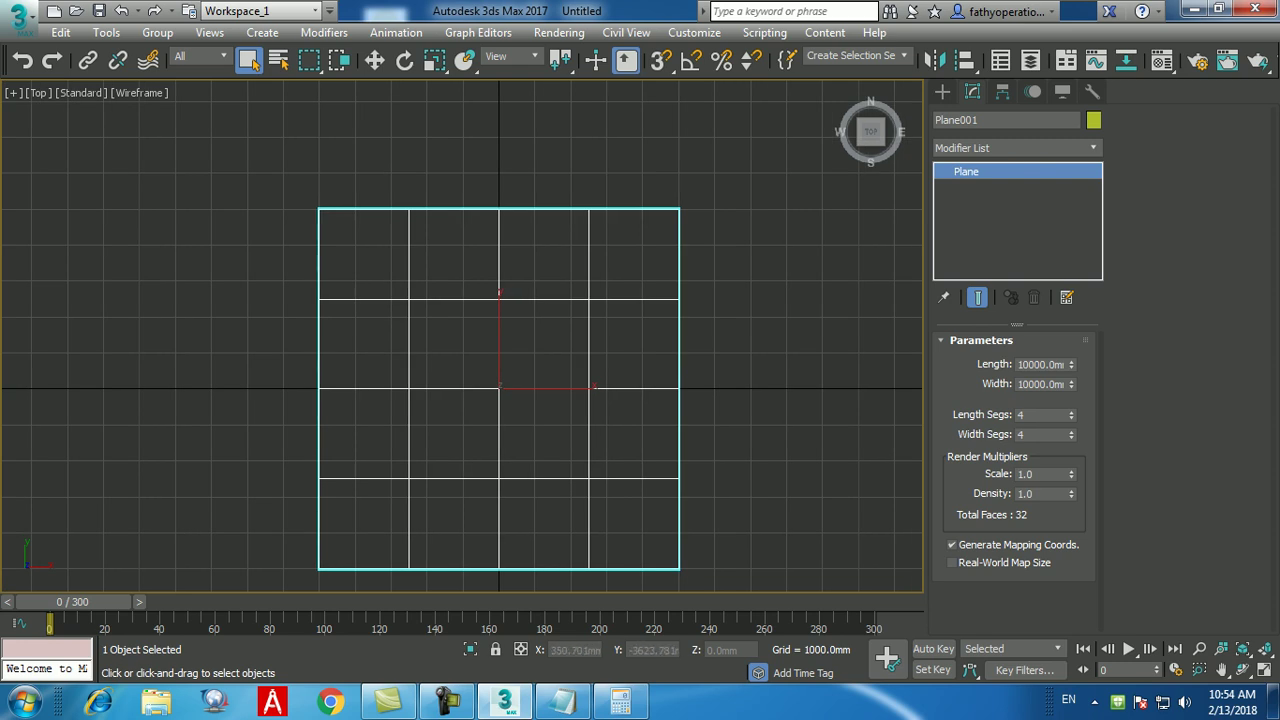
- Deselect the plane and choose Generic Palm as the foliage plant from the AEC Extended objects
{"action": "key", "text": "ctrl+d"}
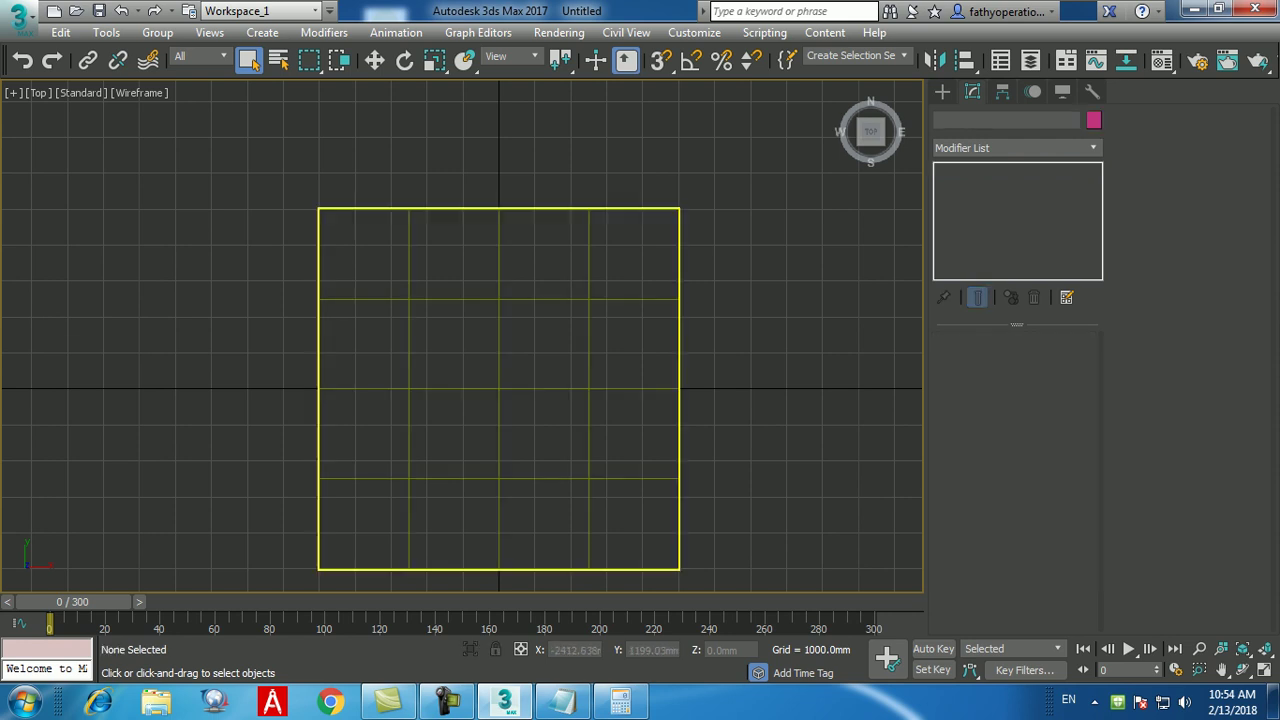
{"action": "left_click", "coordinate": [942, 91]}
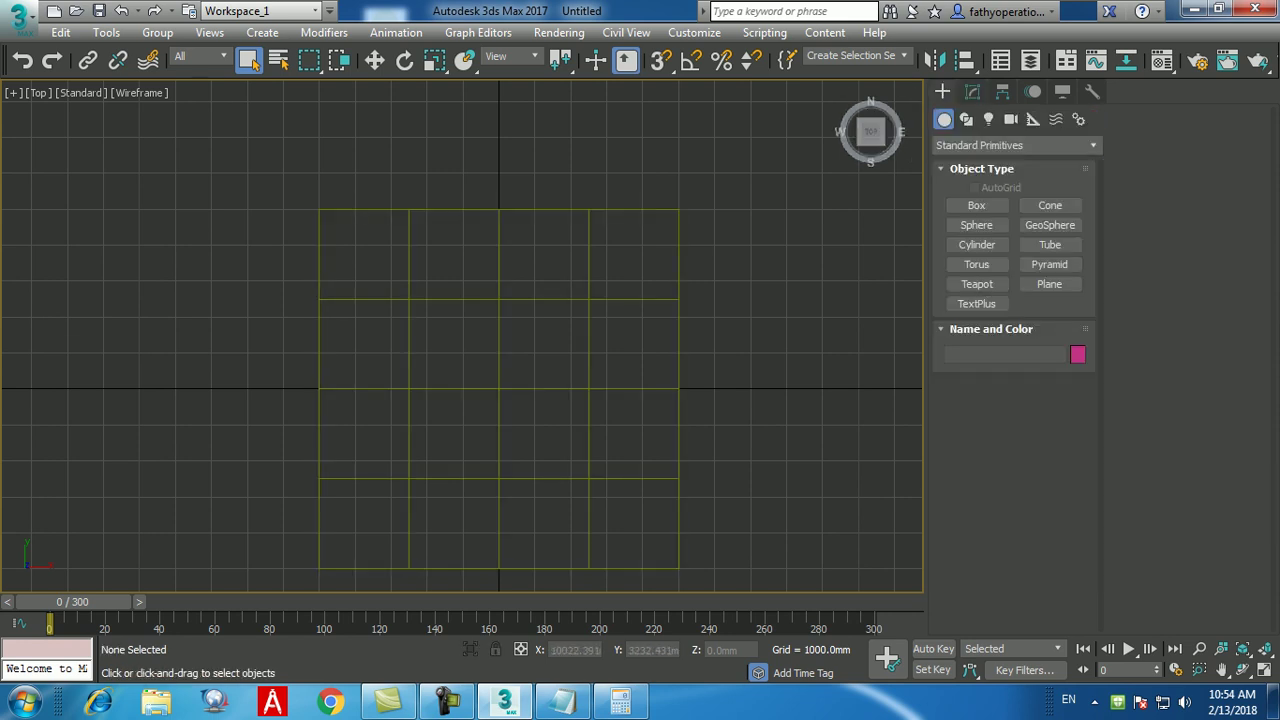
{"action": "left_click", "coordinate": [1015, 145]}
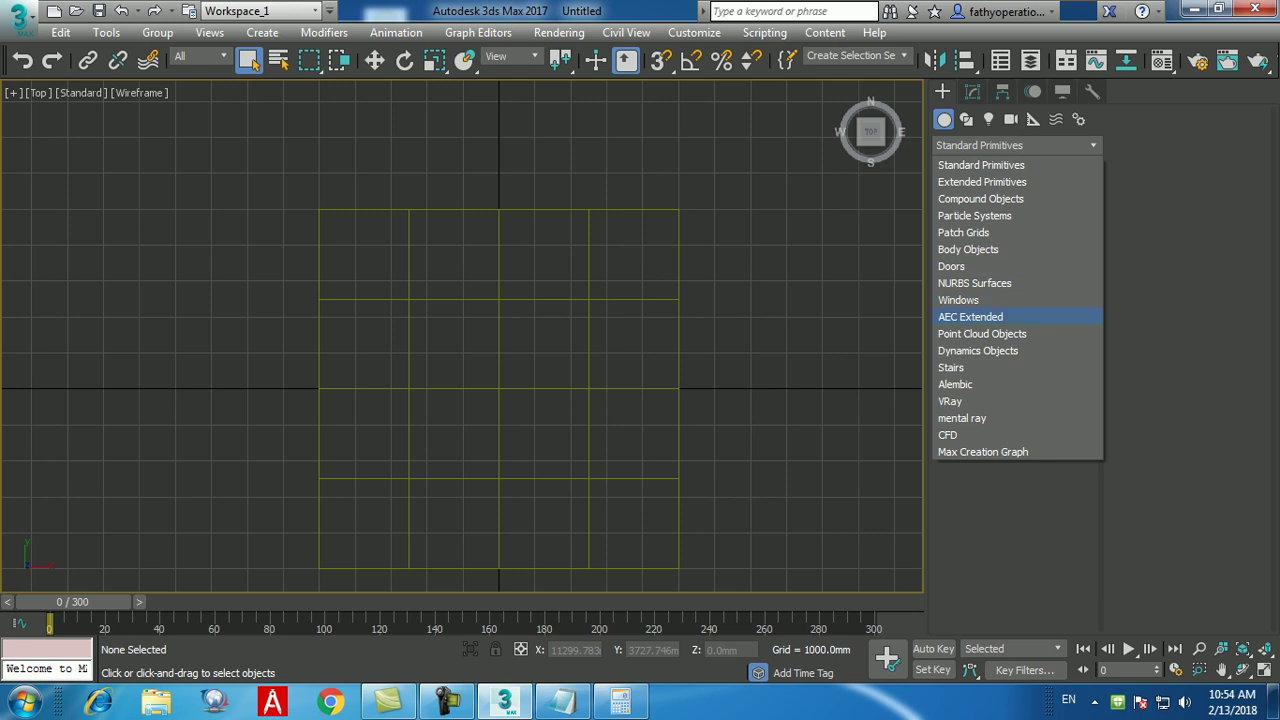
{"action": "left_click", "coordinate": [970, 316]}
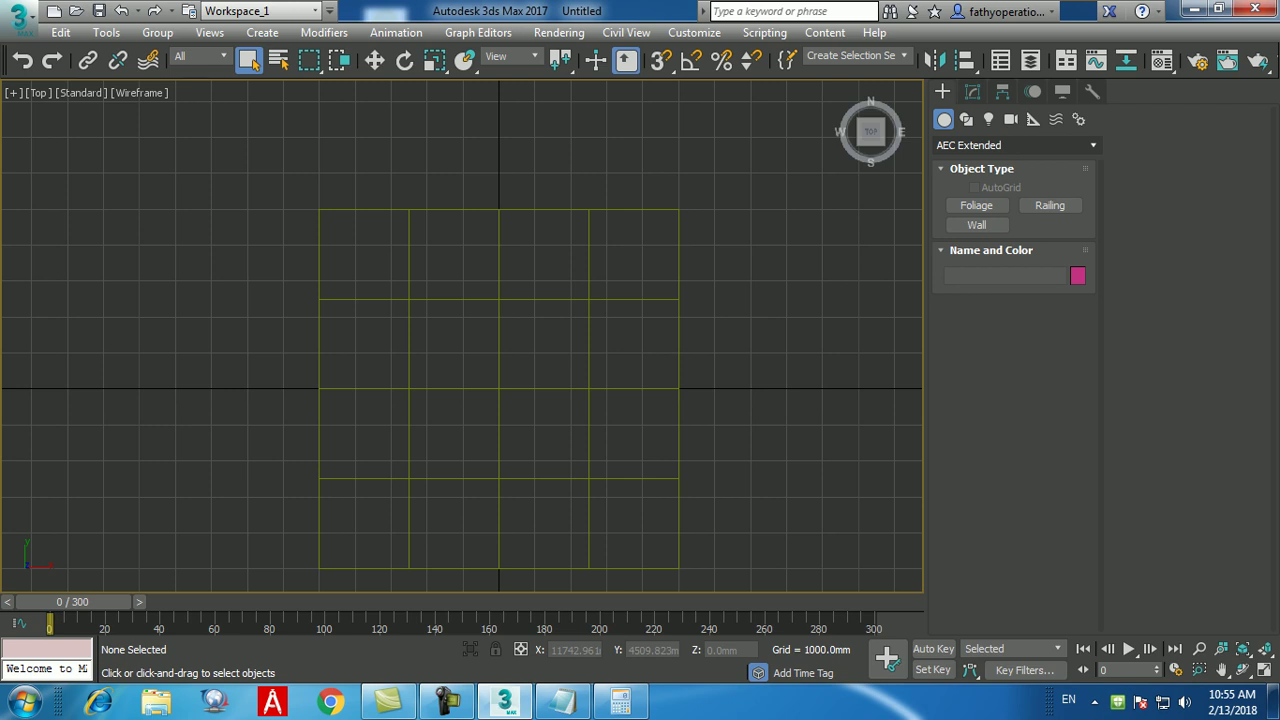
{"action": "left_click", "coordinate": [976, 205]}
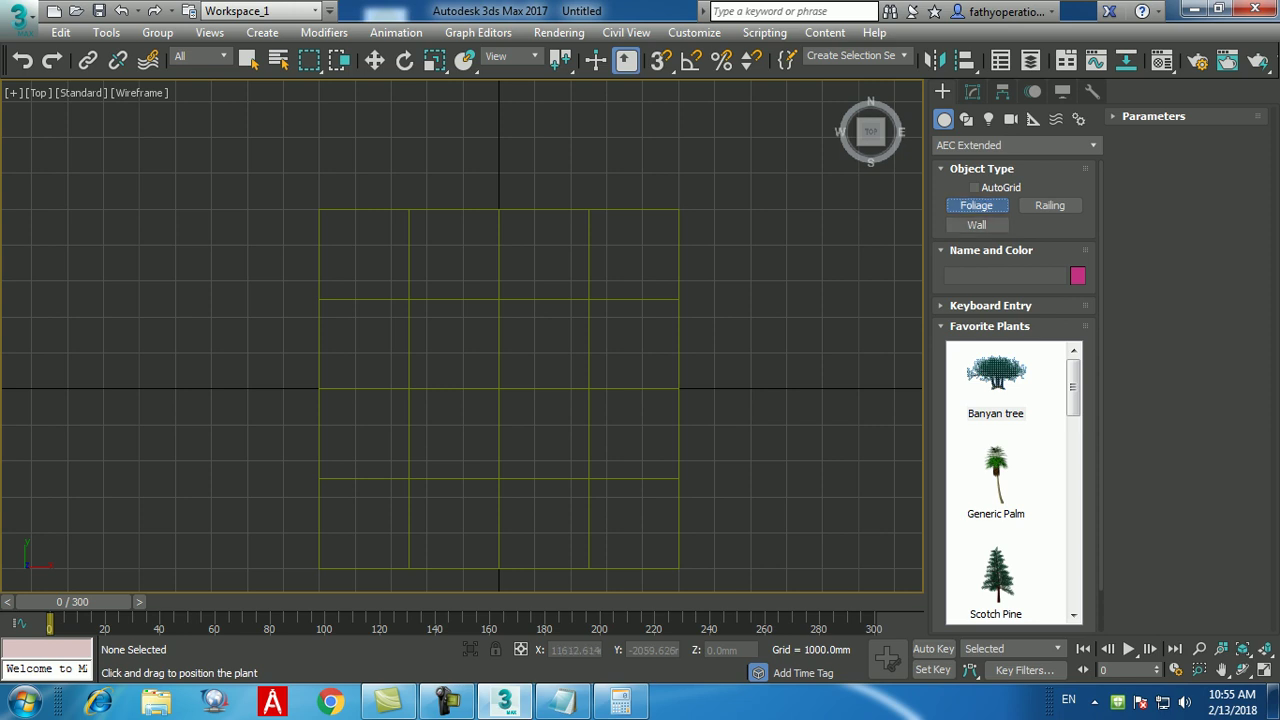
{"action": "mouse_move", "coordinate": [1073, 385]}
{"action": "left_mouse_down"}
{"action": "mouse_move", "coordinate": [1073, 577]}
{"action": "mouse_move", "coordinate": [1073, 385]}
{"action": "left_mouse_up"}
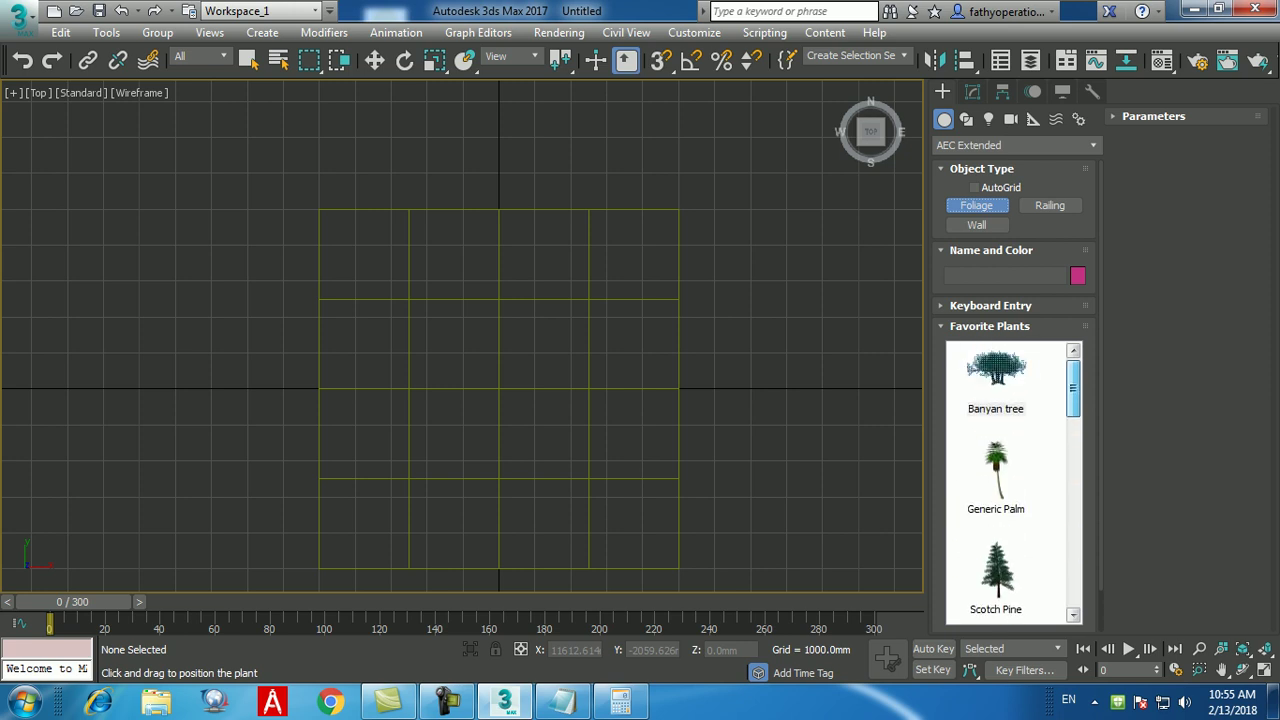
{"action": "left_click", "coordinate": [996, 470]}
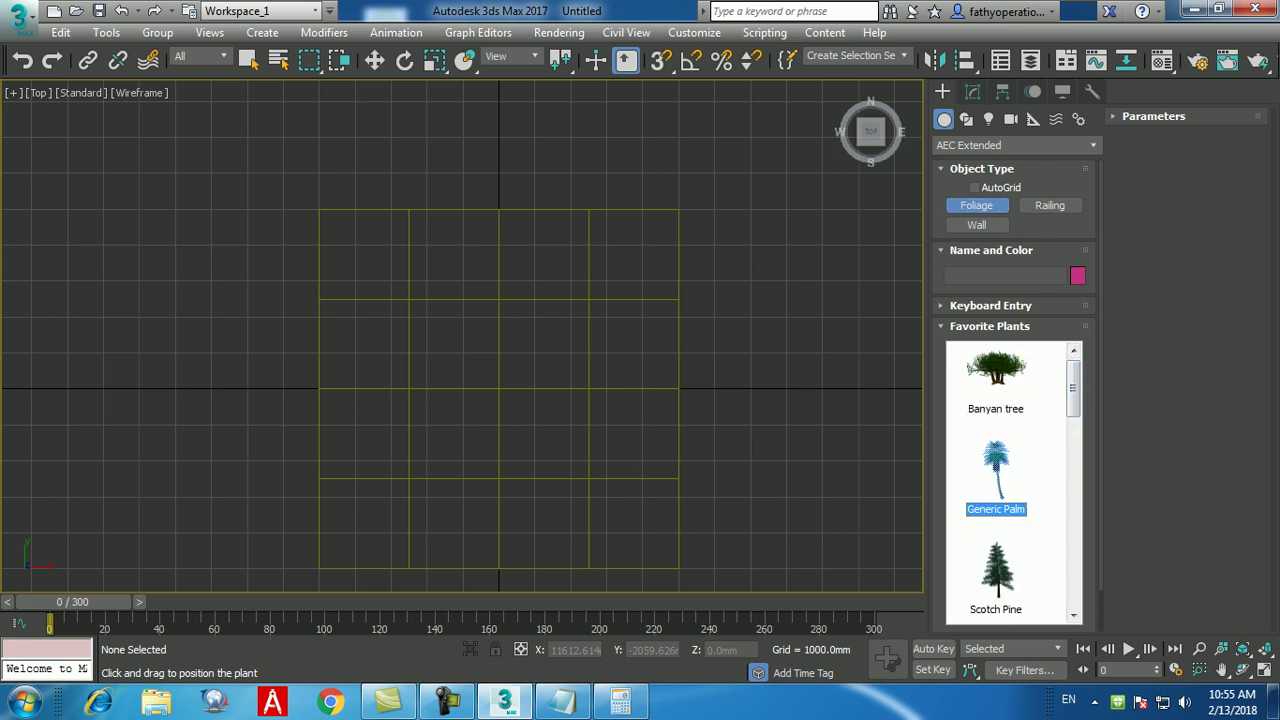
- Place eight Generic Palms on the ground plane, five scattered over its western half and three over its eastern half
{"action": "left_click", "coordinate": [413, 311]}
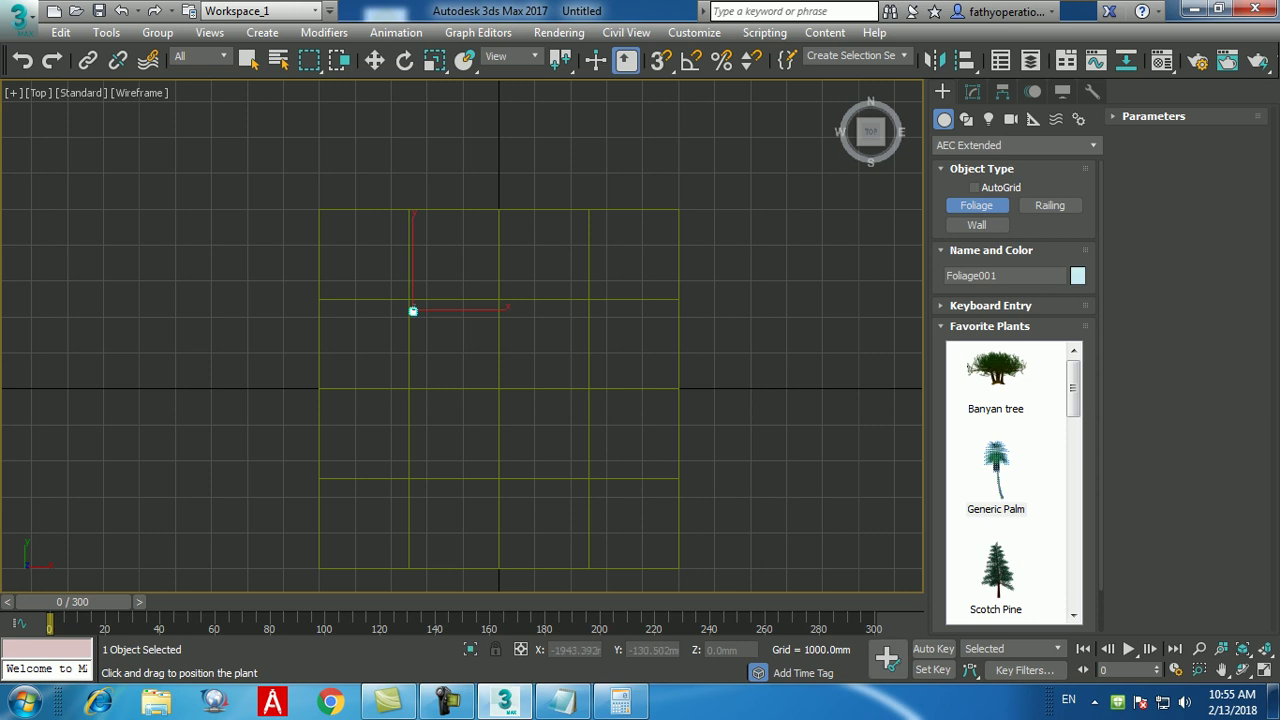
{"action": "left_click", "coordinate": [408, 390]}
{"action": "left_click", "coordinate": [413, 481]}
{"action": "left_click", "coordinate": [567, 483]}
{"action": "left_click", "coordinate": [566, 345]}
{"action": "left_click", "coordinate": [562, 279]}
{"action": "left_click", "coordinate": [393, 243]}
{"action": "left_click", "coordinate": [351, 367]}
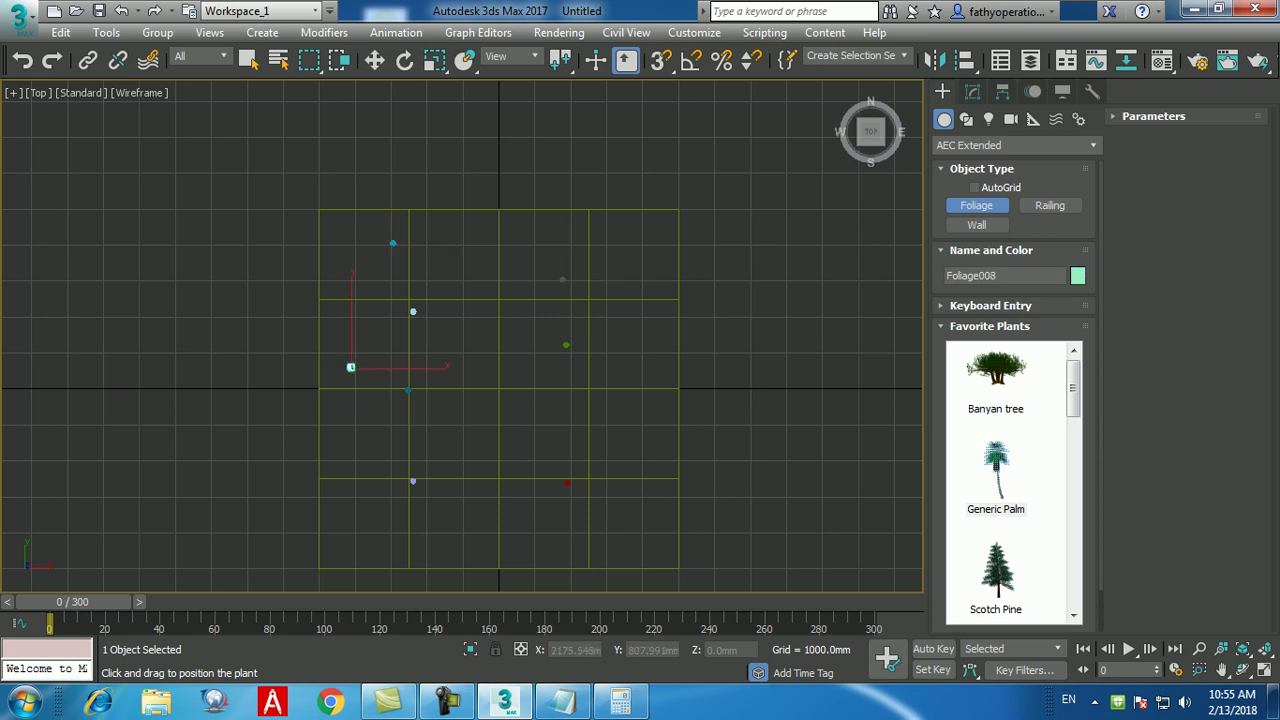
- Inspect the placed palms on the ground plane in the Perspective view, and return to the maximized Top view
{"action": "key", "text": "q"}
{"action": "key", "text": "p"}
{"action": "scroll", "coordinate": [600, 445], "scroll_direction": "down", "scroll_amount": 5}
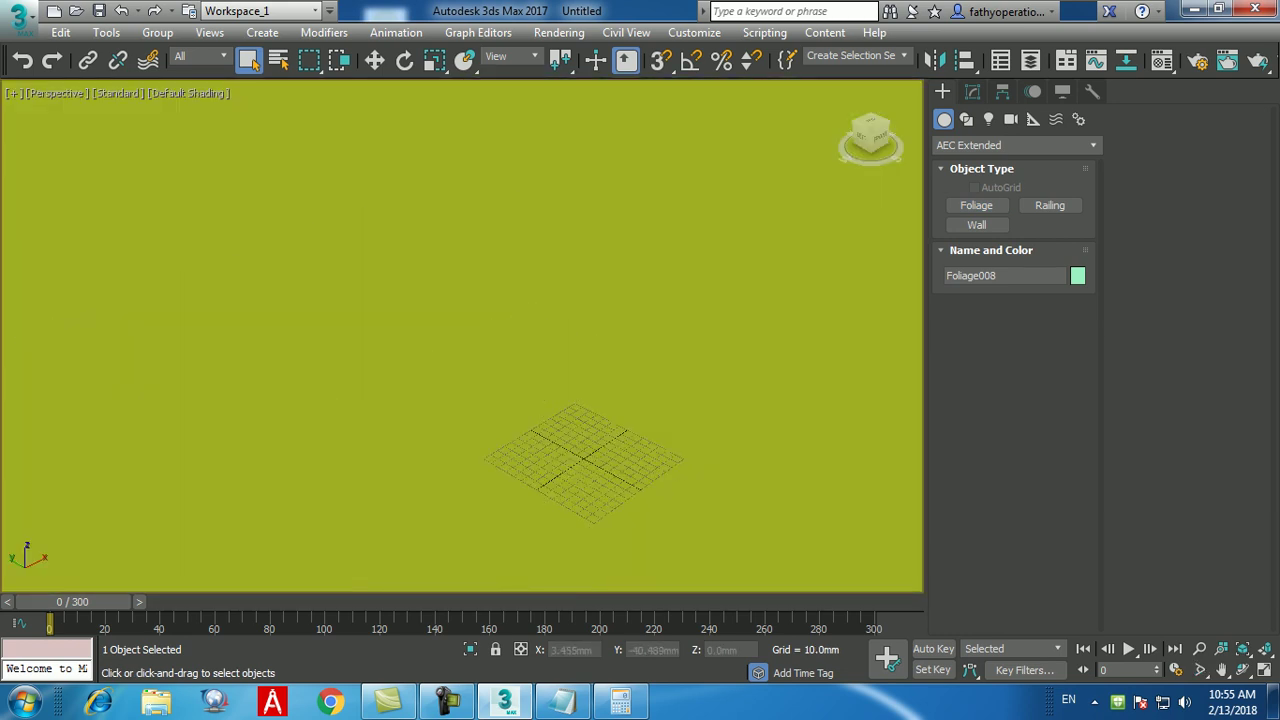
{"action": "scroll", "coordinate": [604, 466], "scroll_direction": "up", "scroll_amount": 6}
{"action": "scroll", "coordinate": [604, 466], "scroll_direction": "down", "scroll_amount": 4}
{"action": "scroll", "coordinate": [650, 420], "scroll_direction": "up", "scroll_amount": 2}
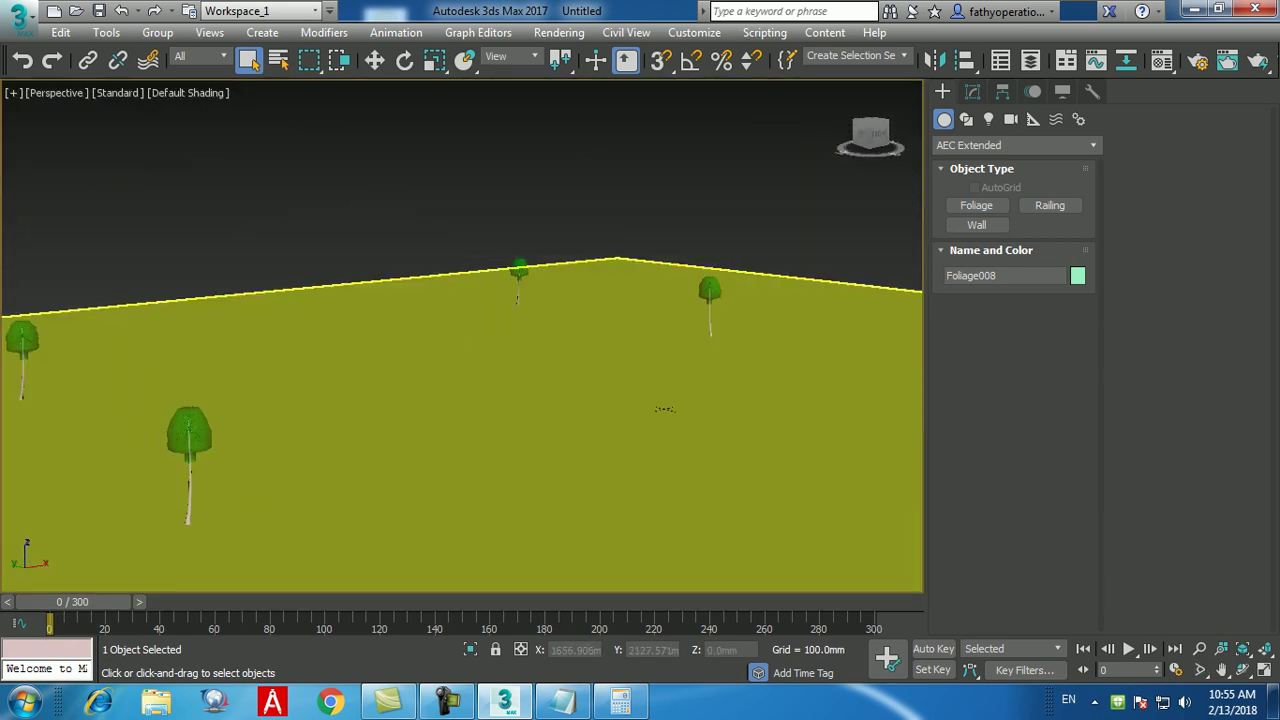
{"action": "scroll", "coordinate": [645, 400], "scroll_direction": "down", "scroll_amount": 3}
{"action": "scroll", "coordinate": [637, 360], "scroll_direction": "up", "scroll_amount": 3}
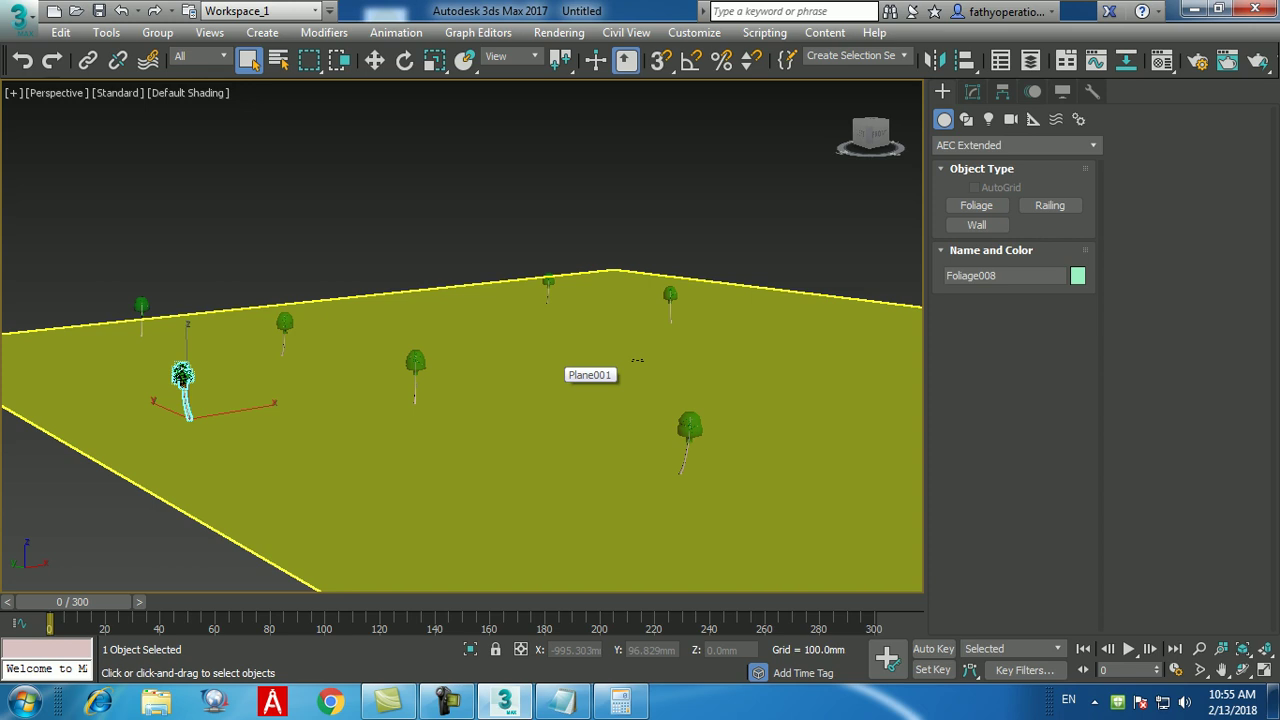
{"action": "key", "text": "alt+w"}
{"action": "right_click", "coordinate": [230, 210]}
{"action": "key", "text": "alt+w"}
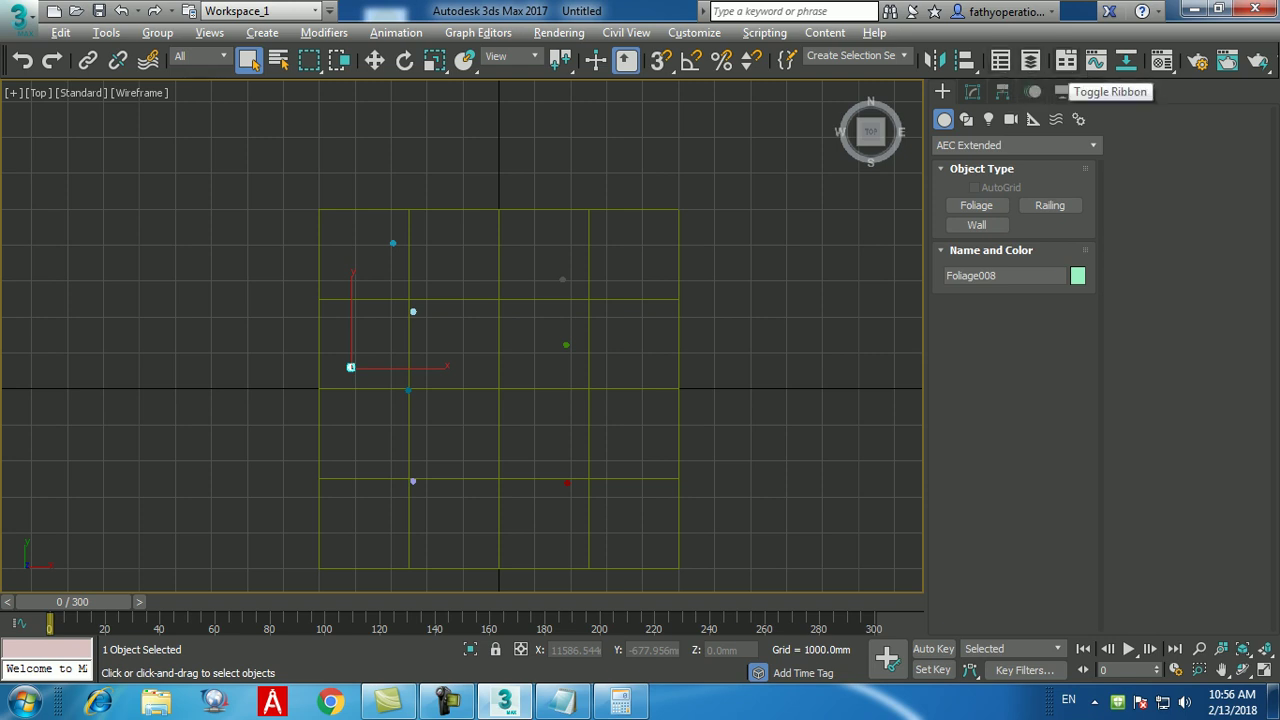
- Show the ribbon and dock it above the viewport
{"action": "left_click", "coordinate": [1066, 60]}
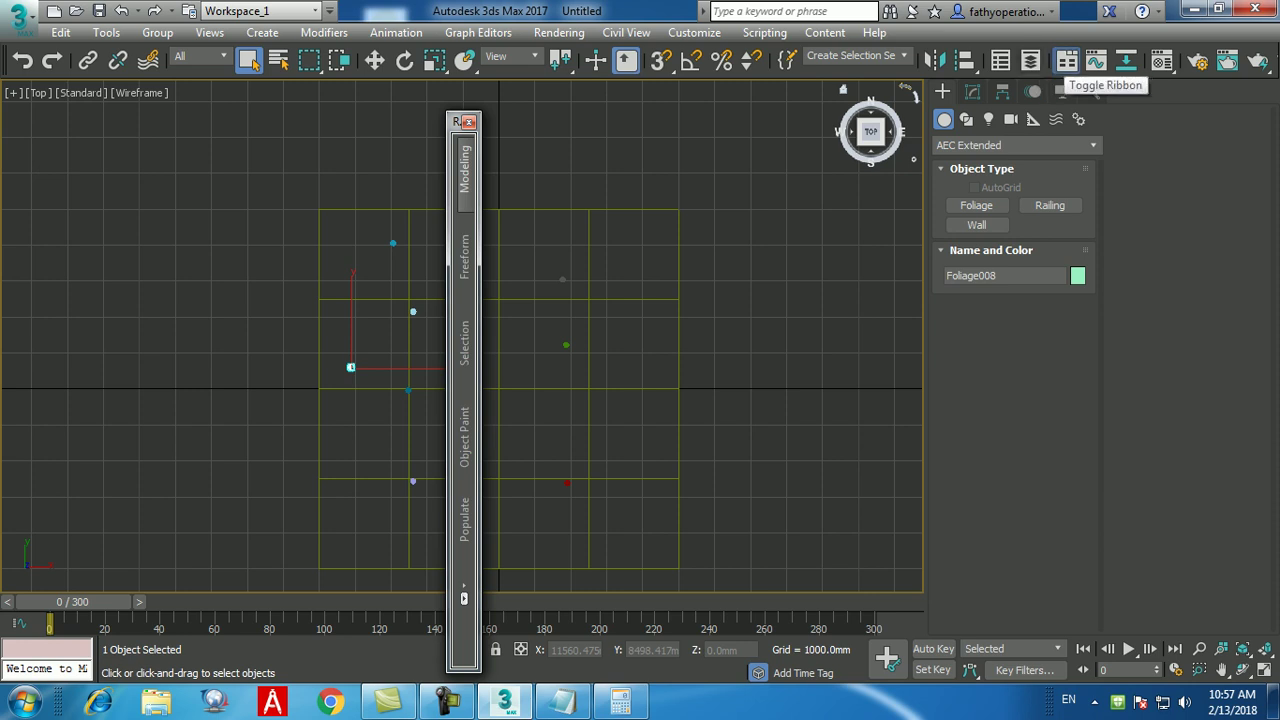
{"action": "left_click", "coordinate": [1067, 61]}
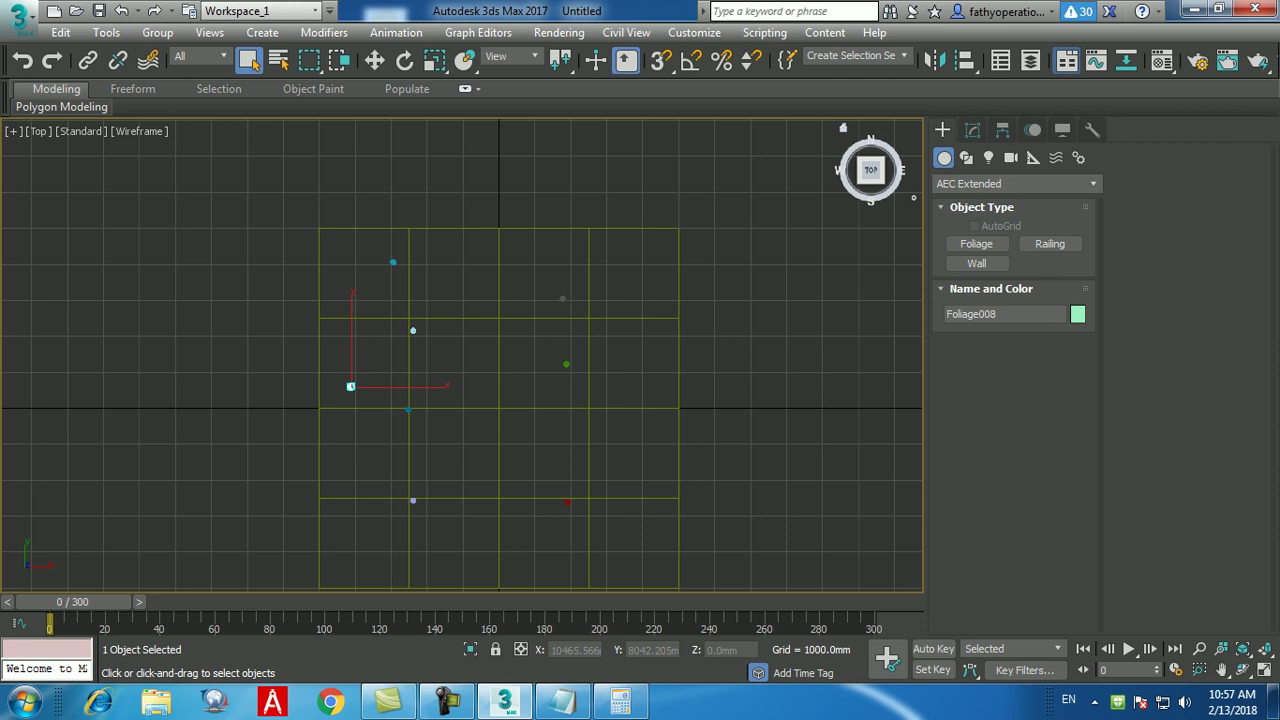
{"action": "left_click", "coordinate": [1067, 61]}
{"action": "left_click", "coordinate": [1067, 61]}
{"action": "left_click", "coordinate": [1067, 61]}
{"action": "left_click", "coordinate": [1067, 61]}
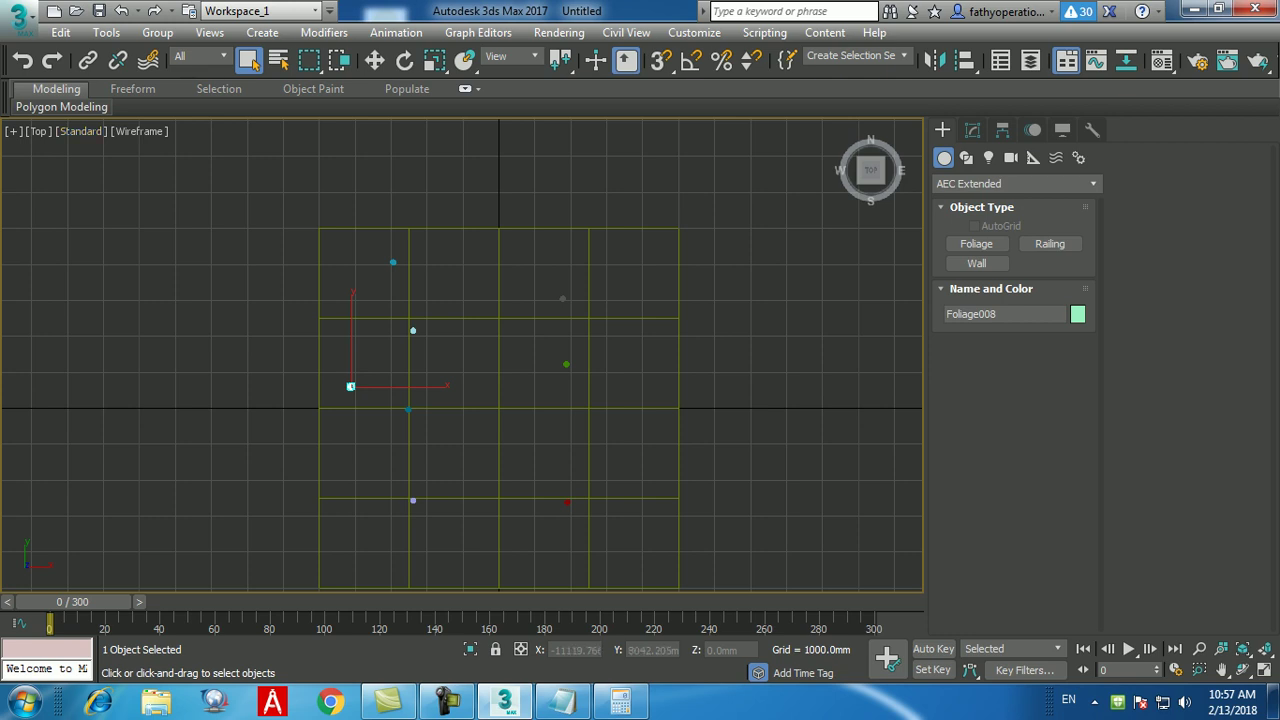
{"action": "left_click", "coordinate": [1066, 60]}
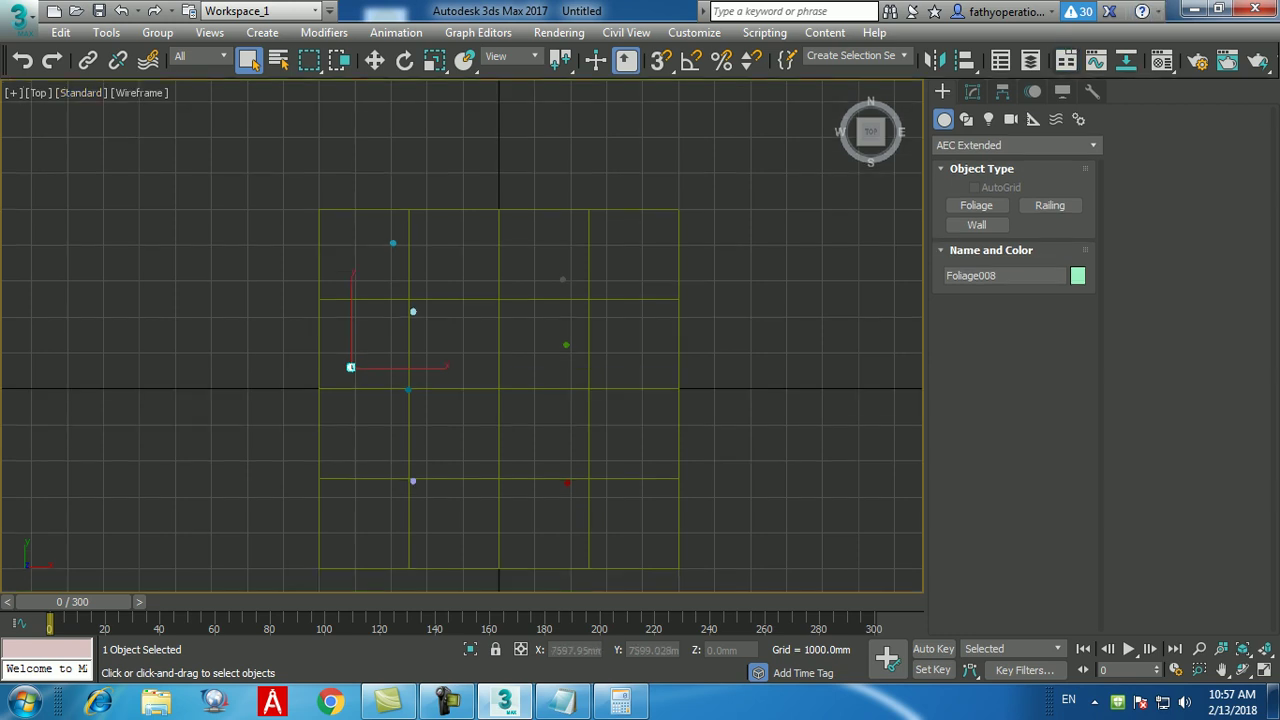
{"action": "left_click", "coordinate": [1066, 60]}
{"action": "left_click", "coordinate": [1066, 60]}
{"action": "left_click", "coordinate": [1066, 60]}
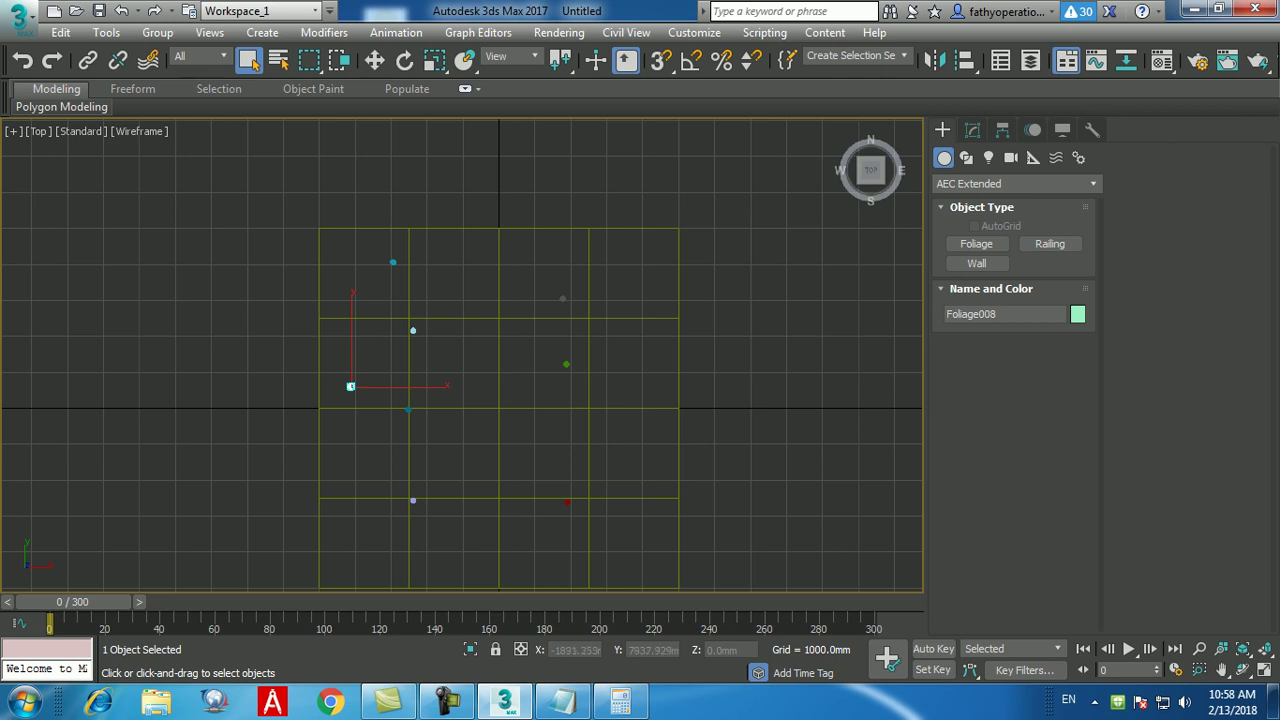
- Start a Populate Create Flow in the Top view and set the flow width to 3000 mm
{"action": "left_click", "coordinate": [407, 88]}
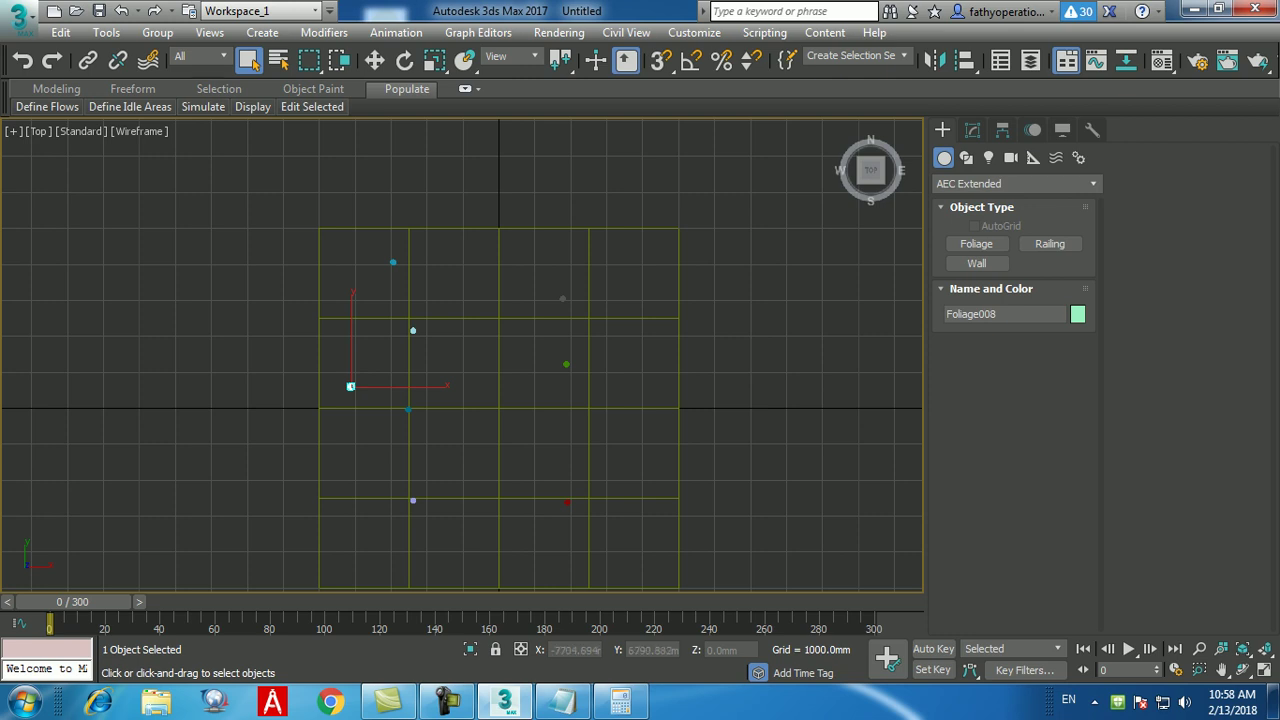
{"action": "mouse_move", "coordinate": [47, 106]}
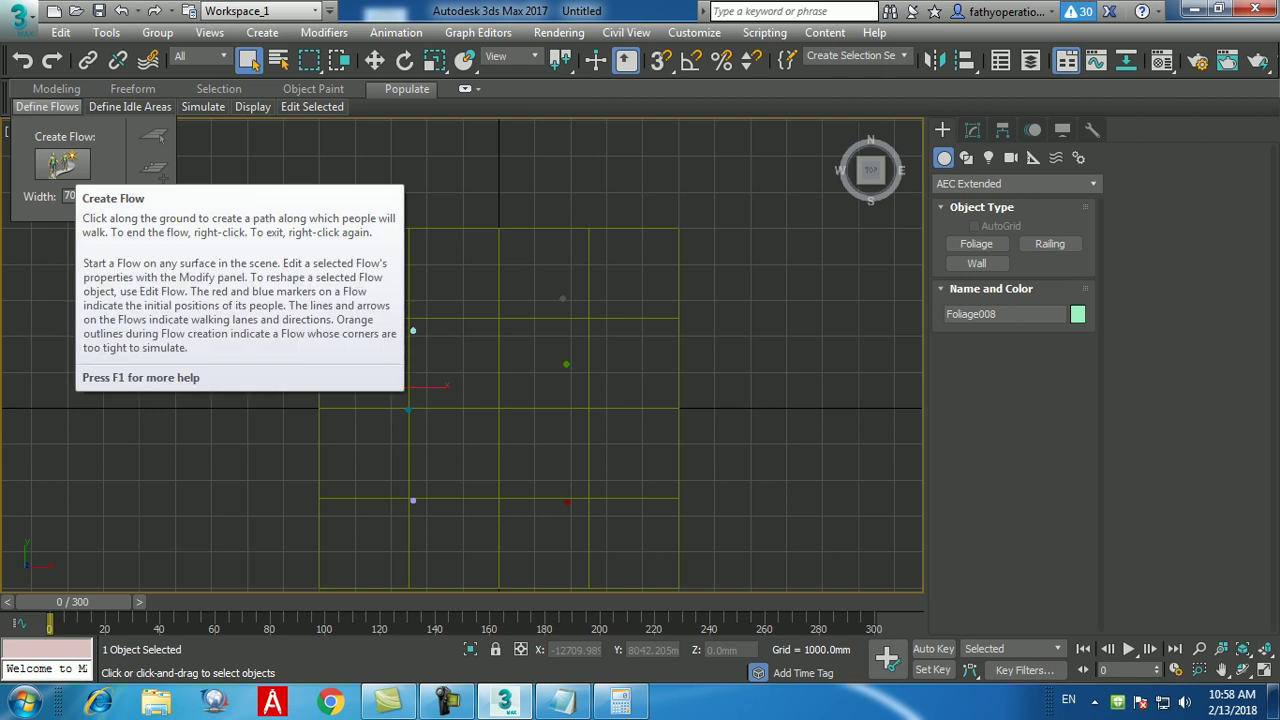
{"action": "left_click", "coordinate": [62, 163]}
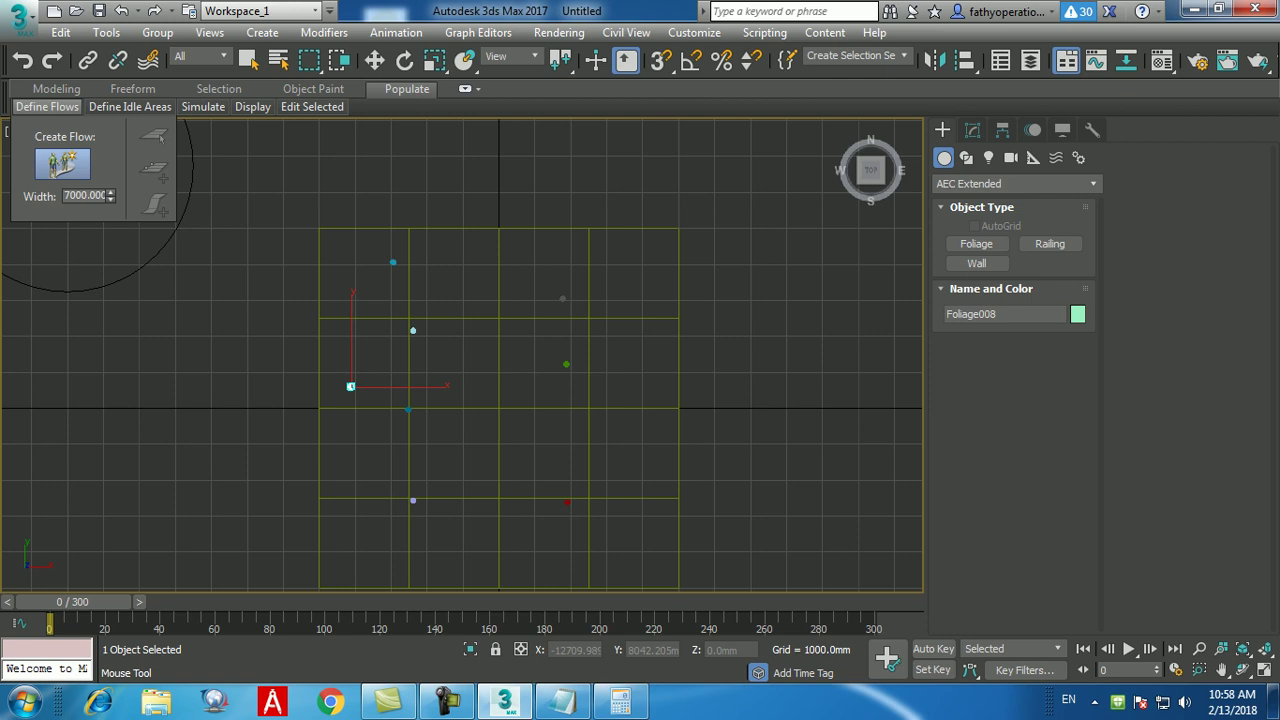
{"action": "middle_click_drag", "start_coordinate": [573, 440], "coordinate": [560, 380]}
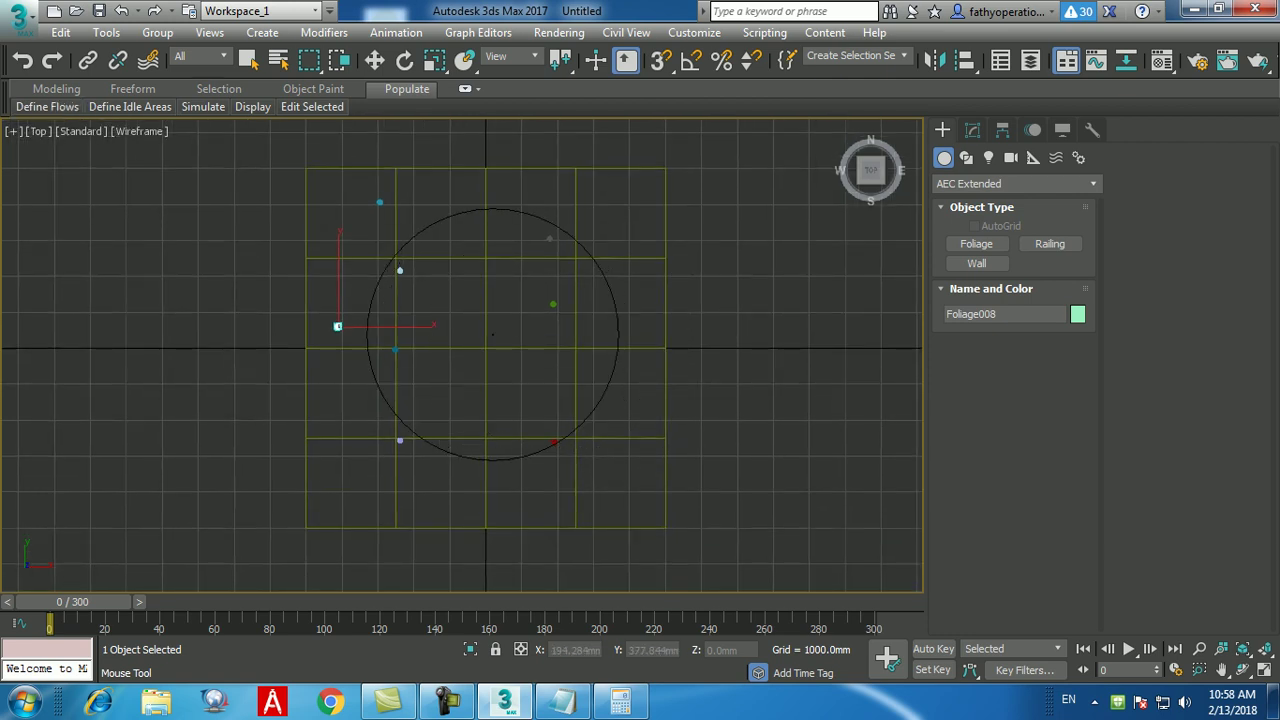
{"action": "mouse_move", "coordinate": [485, 168]}
{"action": "left_mouse_down"}
{"action": "mouse_move", "coordinate": [515, 385]}
{"action": "mouse_move", "coordinate": [500, 462]}
{"action": "mouse_move", "coordinate": [457, 386]}
{"action": "mouse_move", "coordinate": [100, 129]}
{"action": "mouse_move", "coordinate": [234, 223]}
{"action": "mouse_move", "coordinate": [51, 141]}
{"action": "left_mouse_up"}
{"action": "scroll", "coordinate": [500, 462], "scroll_direction": "down", "scroll_amount": 2}
{"action": "scroll", "coordinate": [494, 474], "scroll_direction": "down", "scroll_amount": 2}
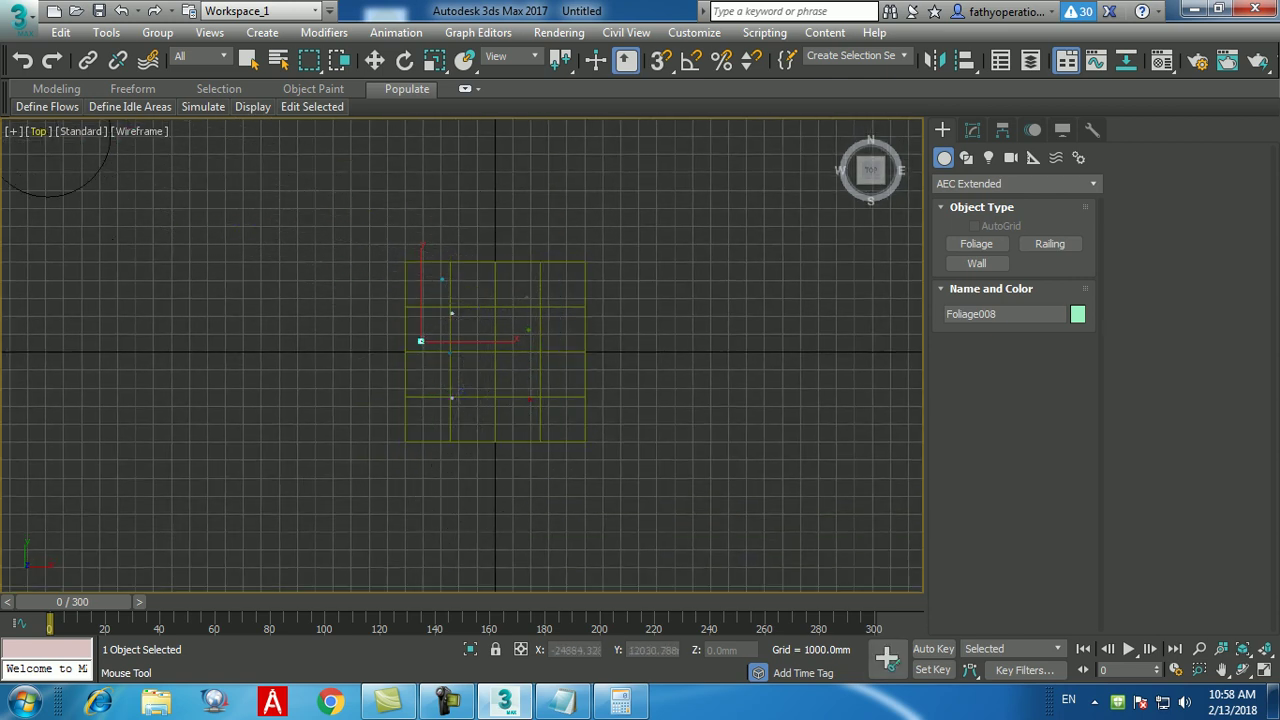
{"action": "left_click", "coordinate": [47, 106]}
{"action": "double_click", "coordinate": [85, 195]}
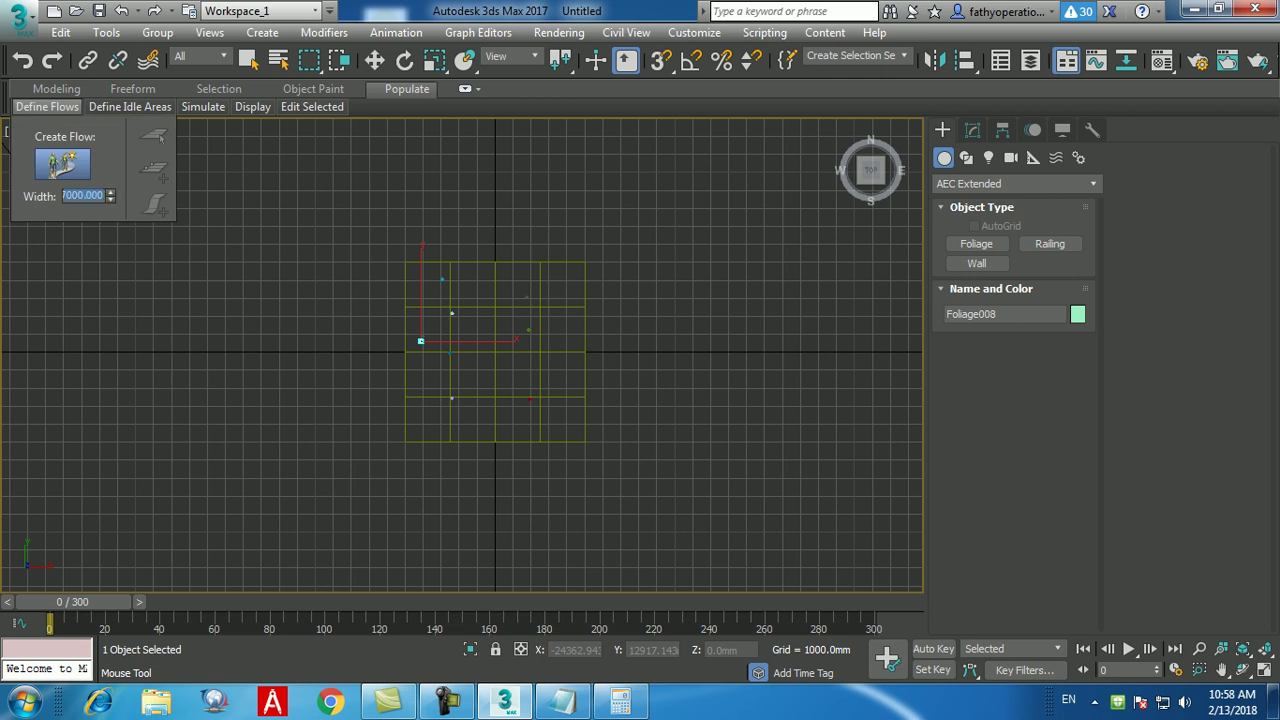
{"action": "type", "text": "3000"}
{"action": "key", "text": "Return"}
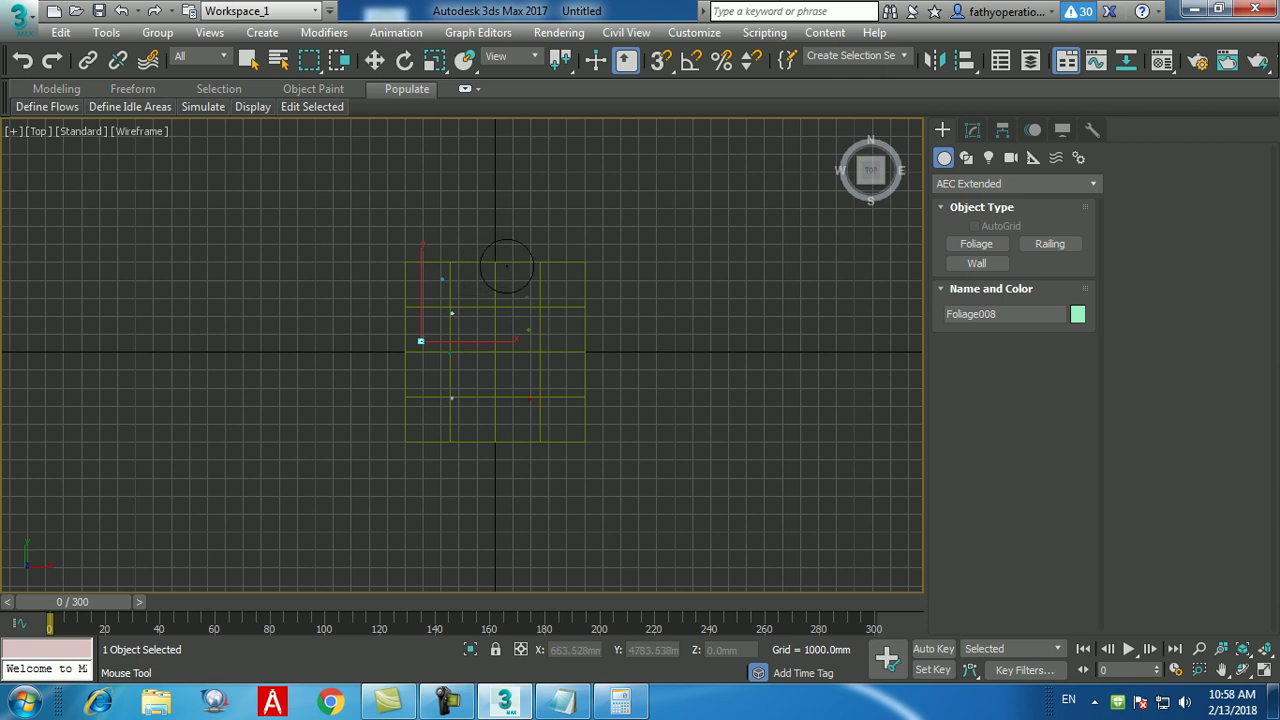
- Draw a flow path south through the plane's middle, east beyond it, north, and back west past the plane, ending flow creation
{"action": "left_click", "coordinate": [496, 262]}
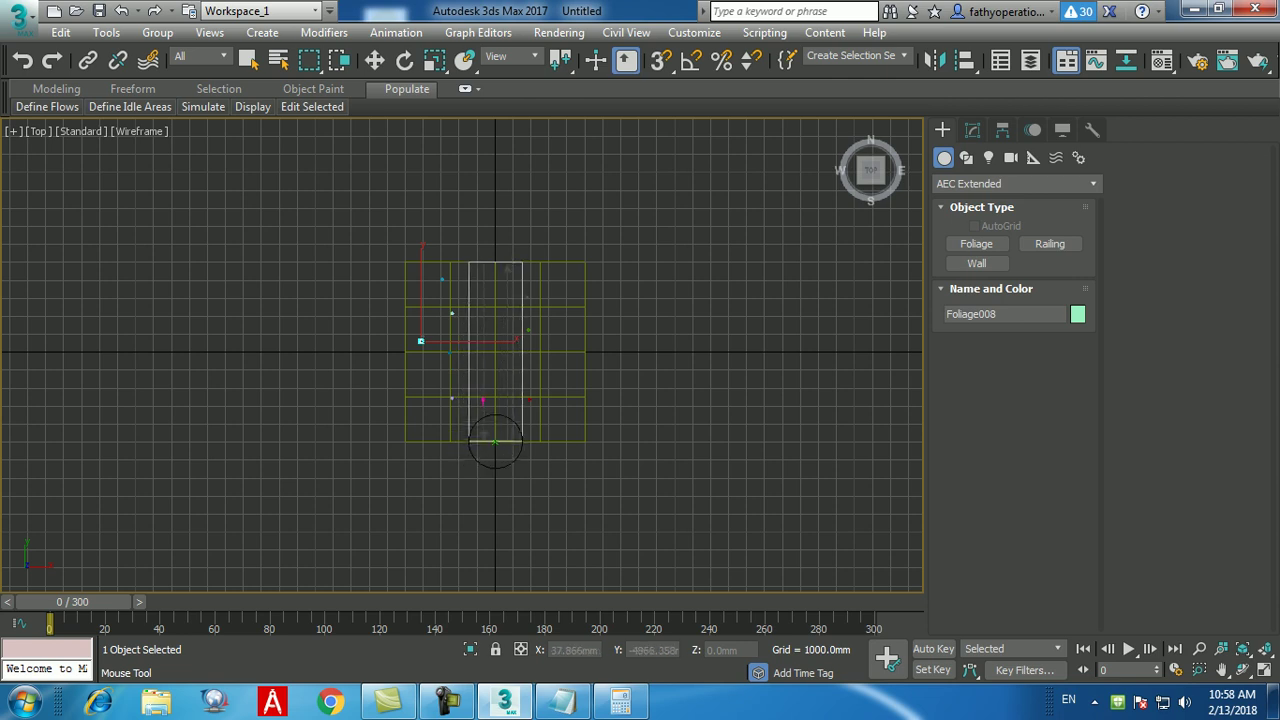
{"action": "left_click", "coordinate": [495, 445]}
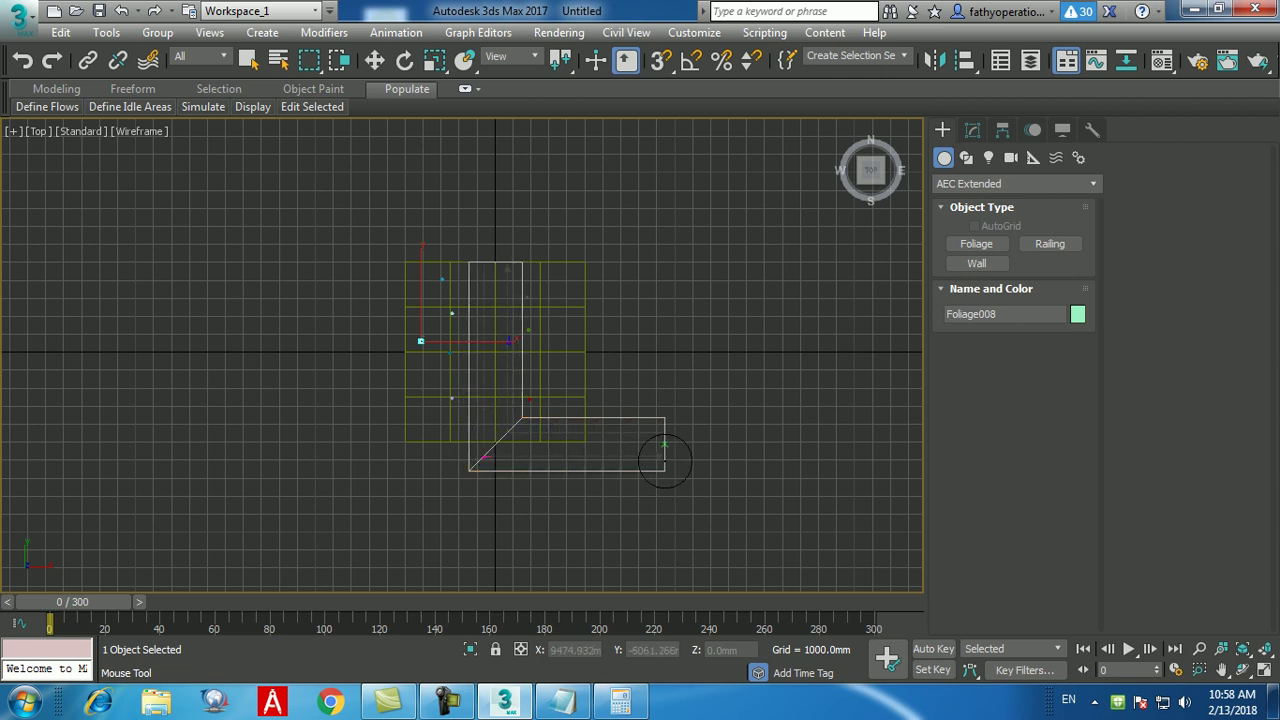
{"action": "left_click", "coordinate": [724, 450]}
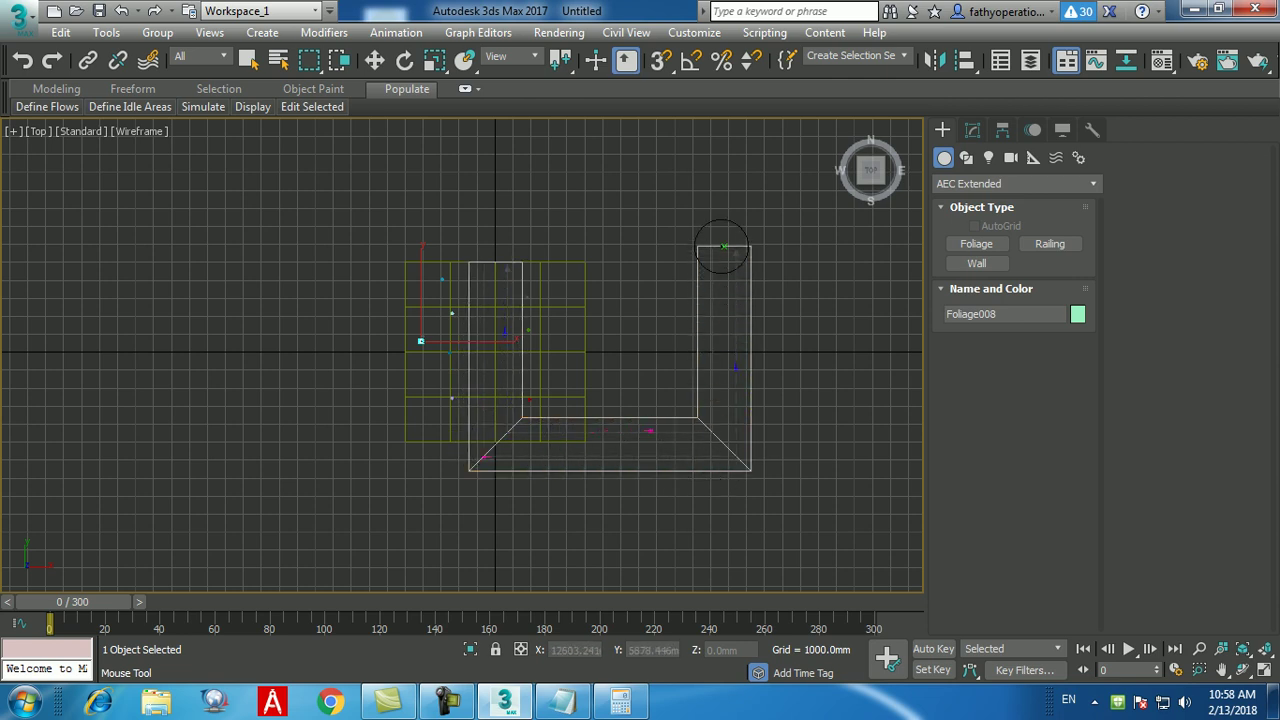
{"action": "left_click", "coordinate": [724, 238]}
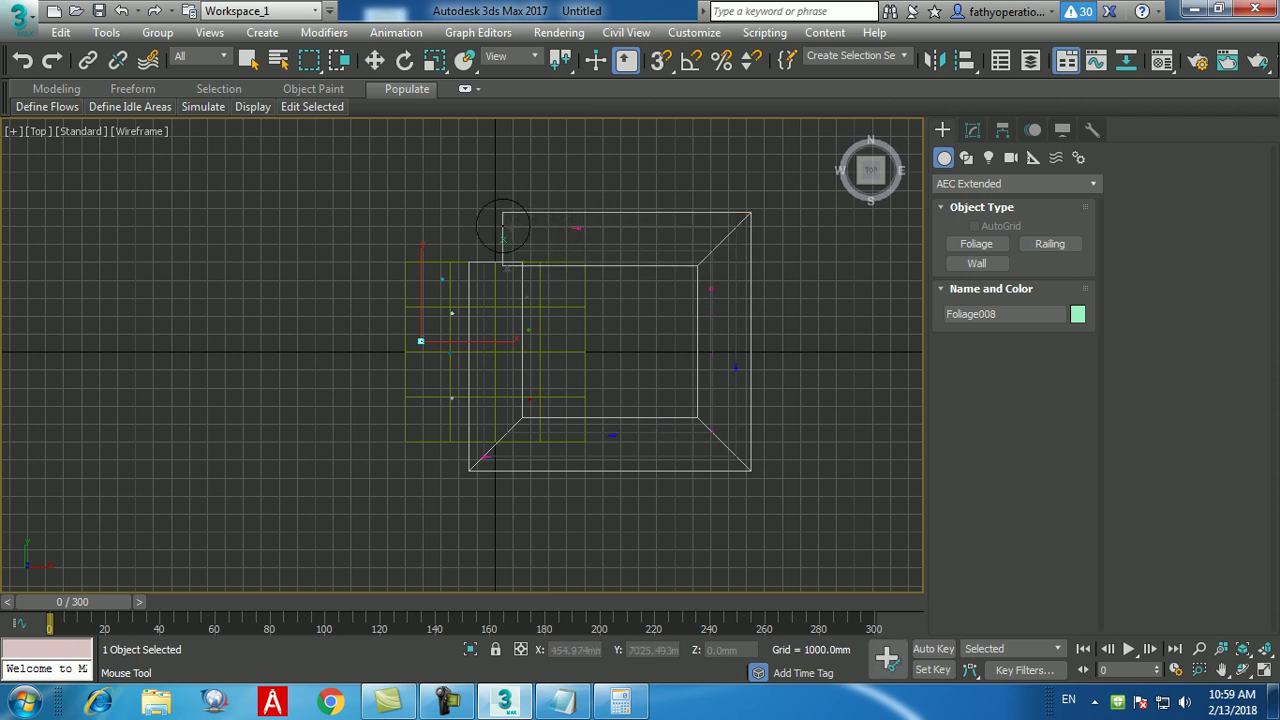
{"action": "left_click", "coordinate": [347, 220]}
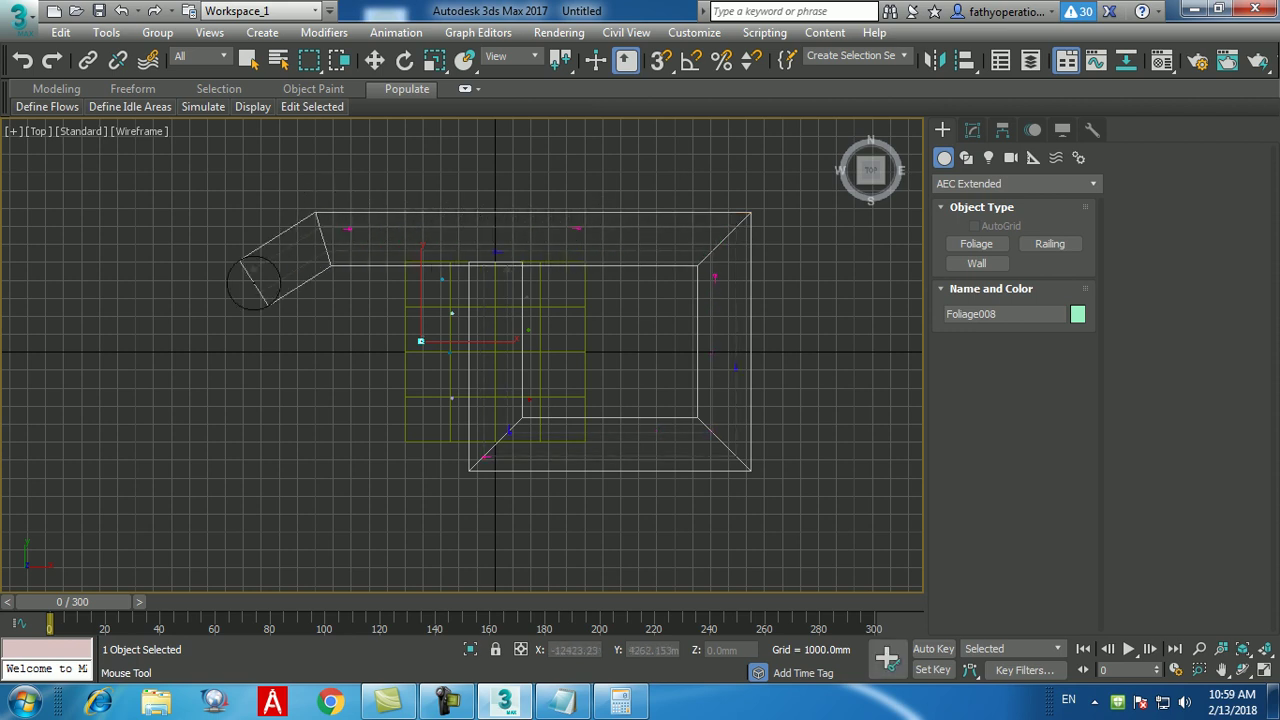
{"action": "right_click", "coordinate": [242, 260]}
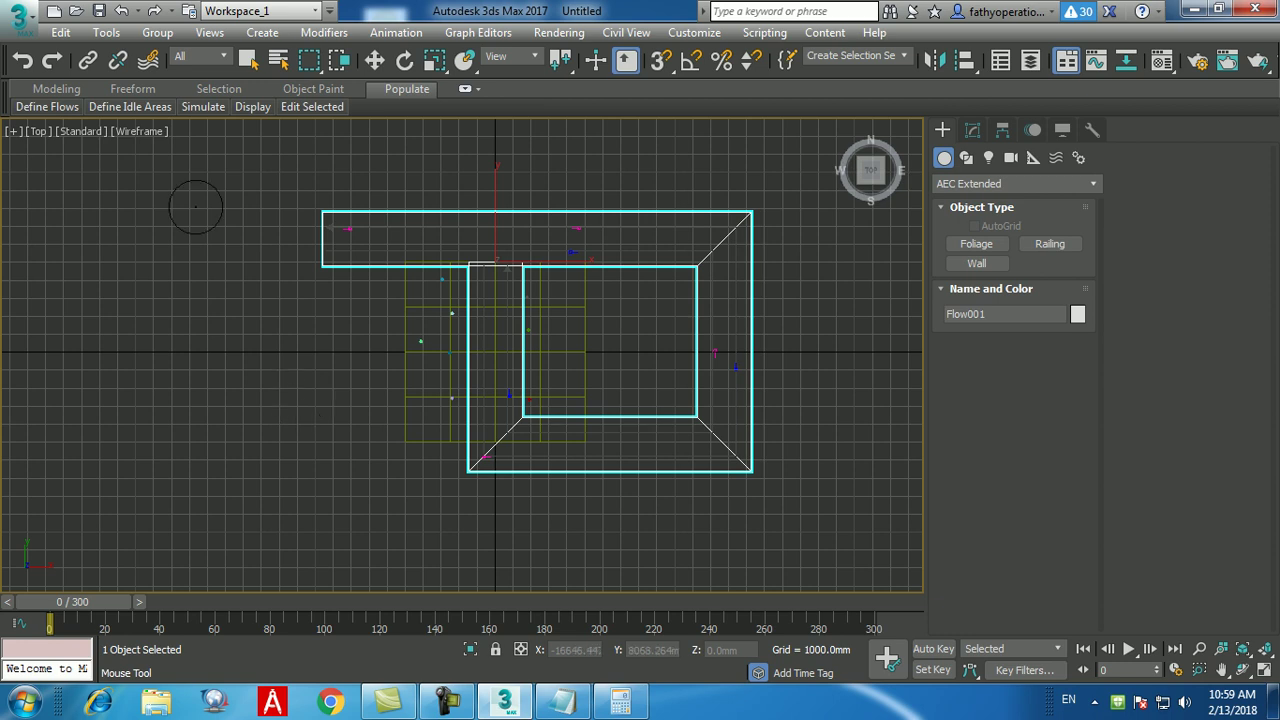
{"action": "mouse_move", "coordinate": [46, 106]}
{"action": "left_click", "coordinate": [375, 61]}
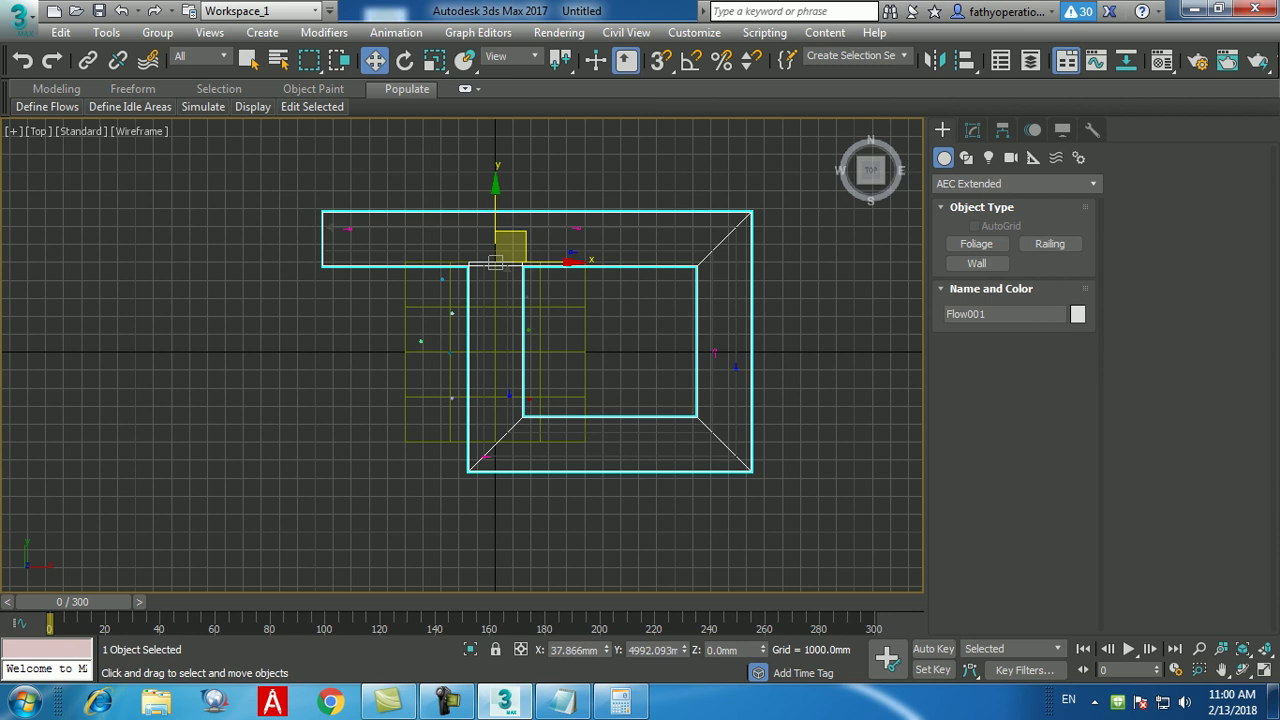
- Draw a rectangular Populate idle area across the middle of the ground plane, spanning its full width, and end idle area creation
{"action": "mouse_move", "coordinate": [130, 106]}
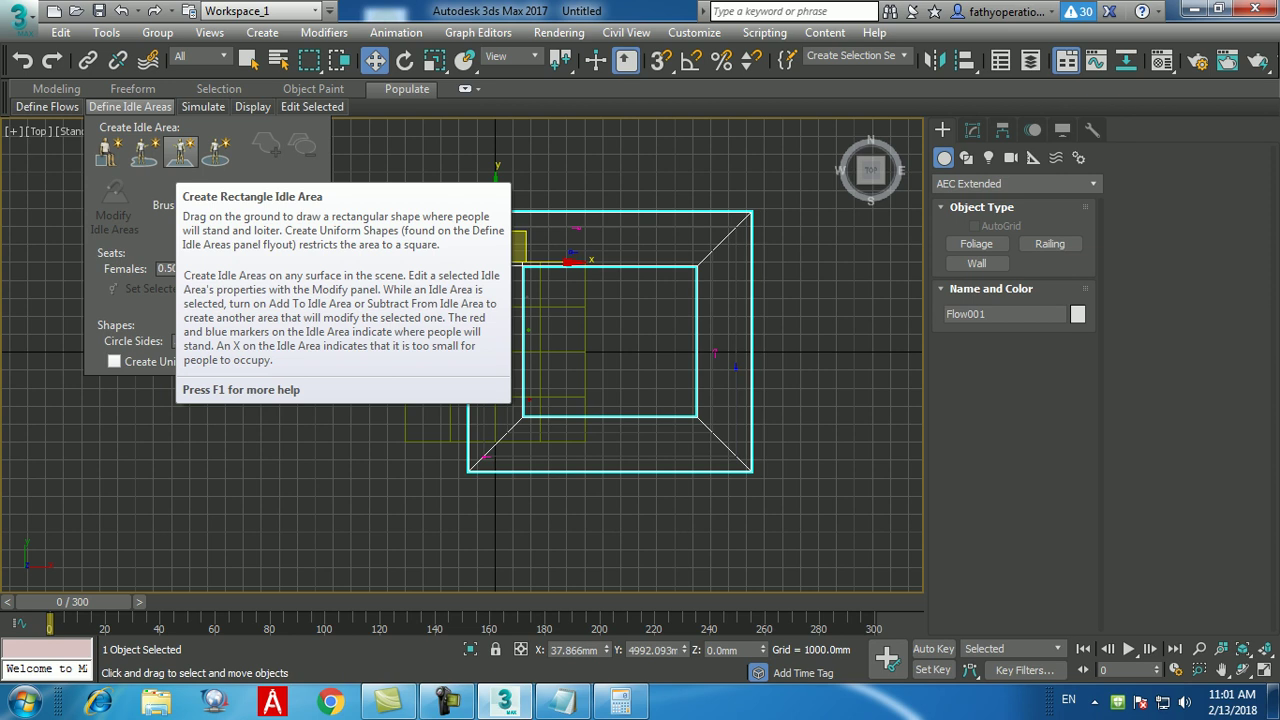
{"action": "left_click", "coordinate": [180, 150]}
{"action": "scroll", "coordinate": [427, 369], "scroll_direction": "up", "scroll_amount": 3}
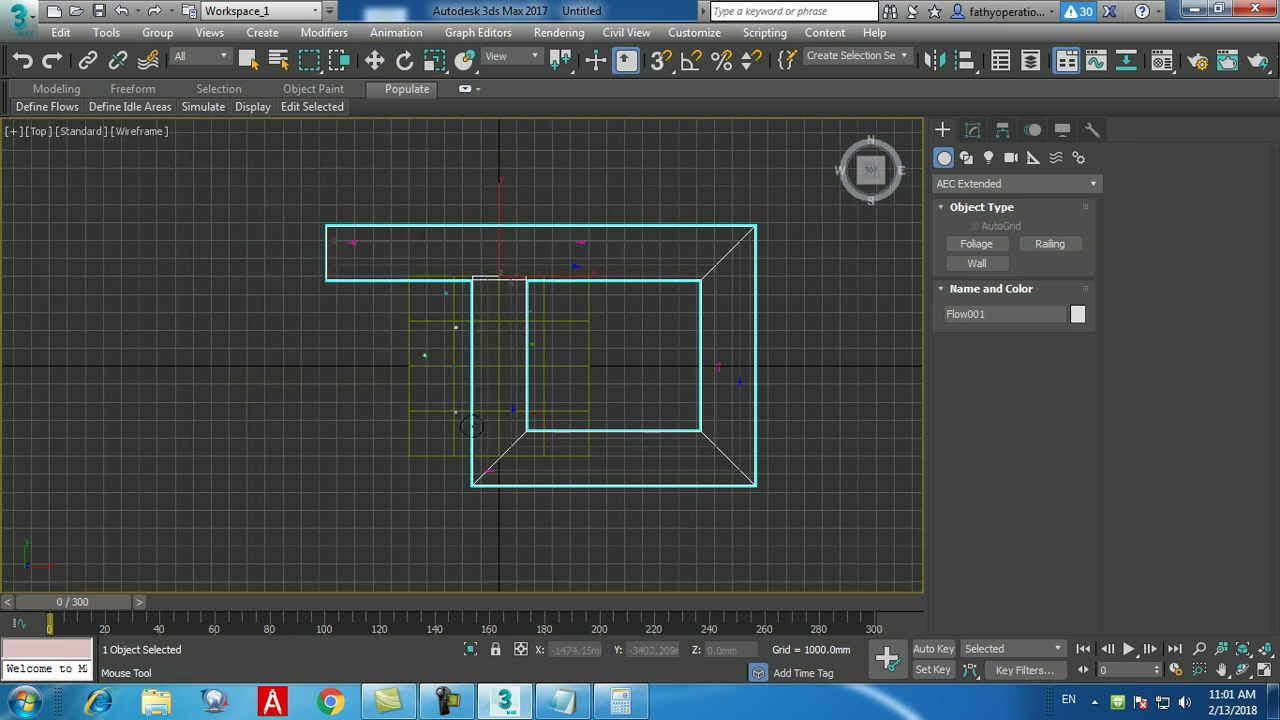
{"action": "scroll", "coordinate": [427, 369], "scroll_direction": "up", "scroll_amount": 4}
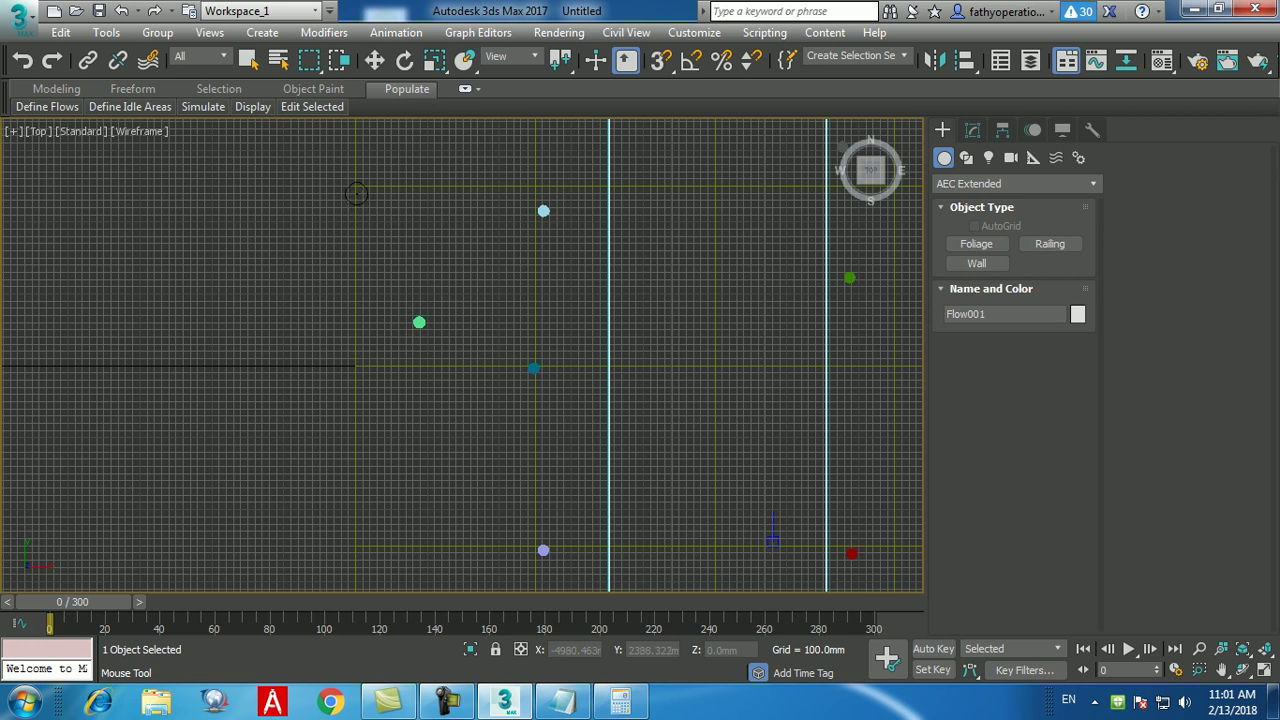
{"action": "left_click_drag", "start_coordinate": [355, 189], "coordinate": [669, 434]}
{"action": "scroll", "coordinate": [531, 377], "scroll_direction": "down", "scroll_amount": 2}
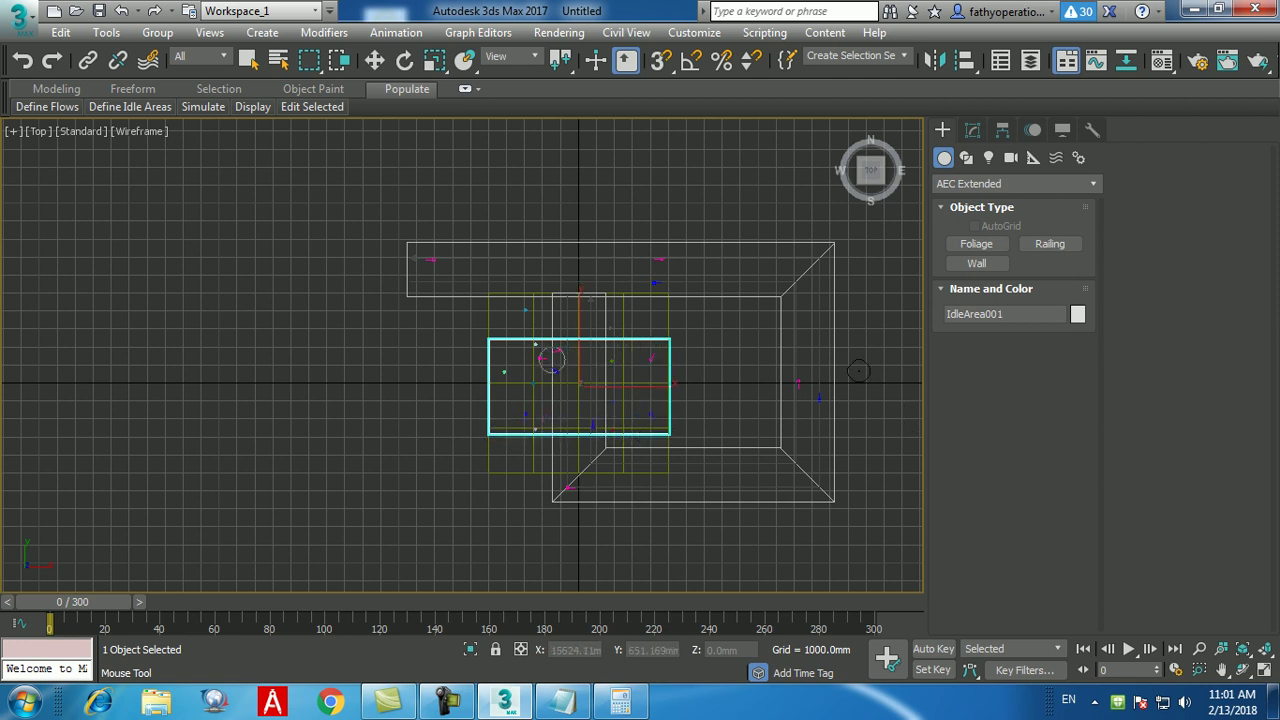
{"action": "left_click", "coordinate": [374, 60]}
- Show the scene in the maximized Perspective view and select the ground plane
{"action": "scroll", "coordinate": [540, 420], "scroll_direction": "up", "scroll_amount": 3}
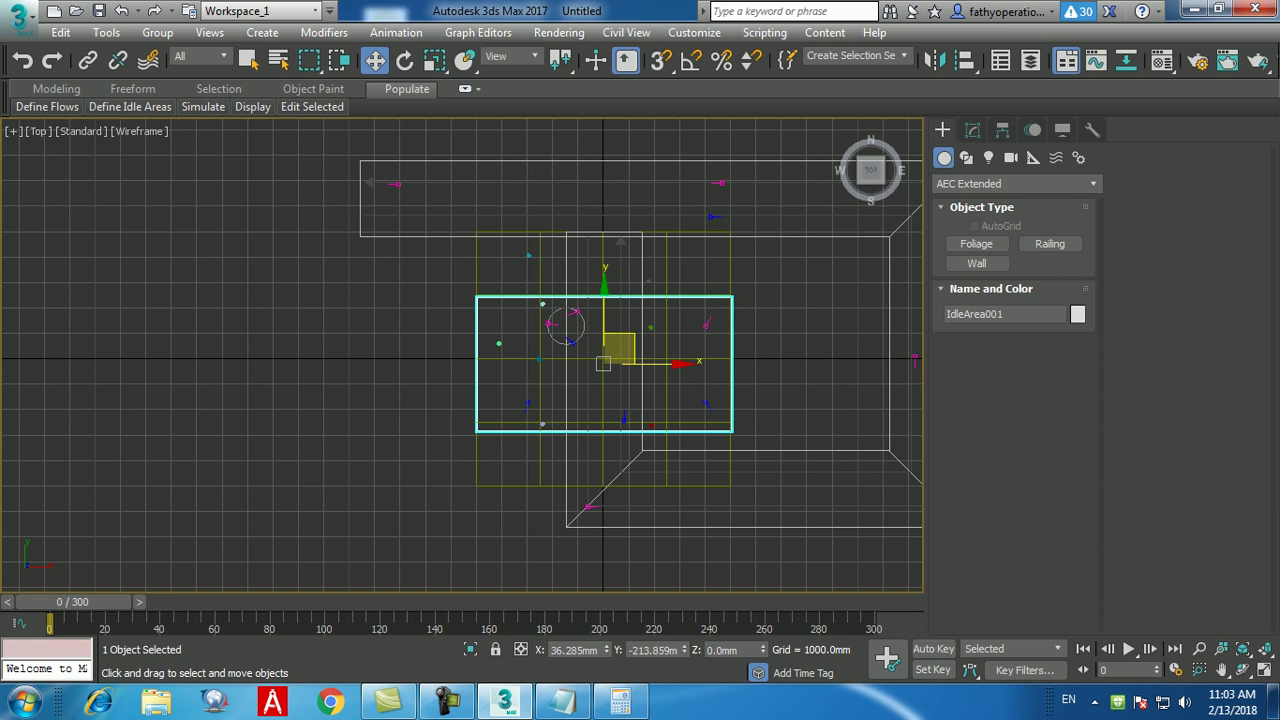
{"action": "key", "text": "alt+w"}
{"action": "key", "text": "alt+w"}
{"action": "scroll", "coordinate": [460, 355], "scroll_direction": "up", "scroll_amount": 3}
{"action": "scroll", "coordinate": [460, 355], "scroll_direction": "down", "scroll_amount": 5}
{"action": "middle_click_drag", "start_coordinate": [460, 355], "coordinate": [520, 340], "text": "alt"}
{"action": "left_click", "coordinate": [700, 470]}
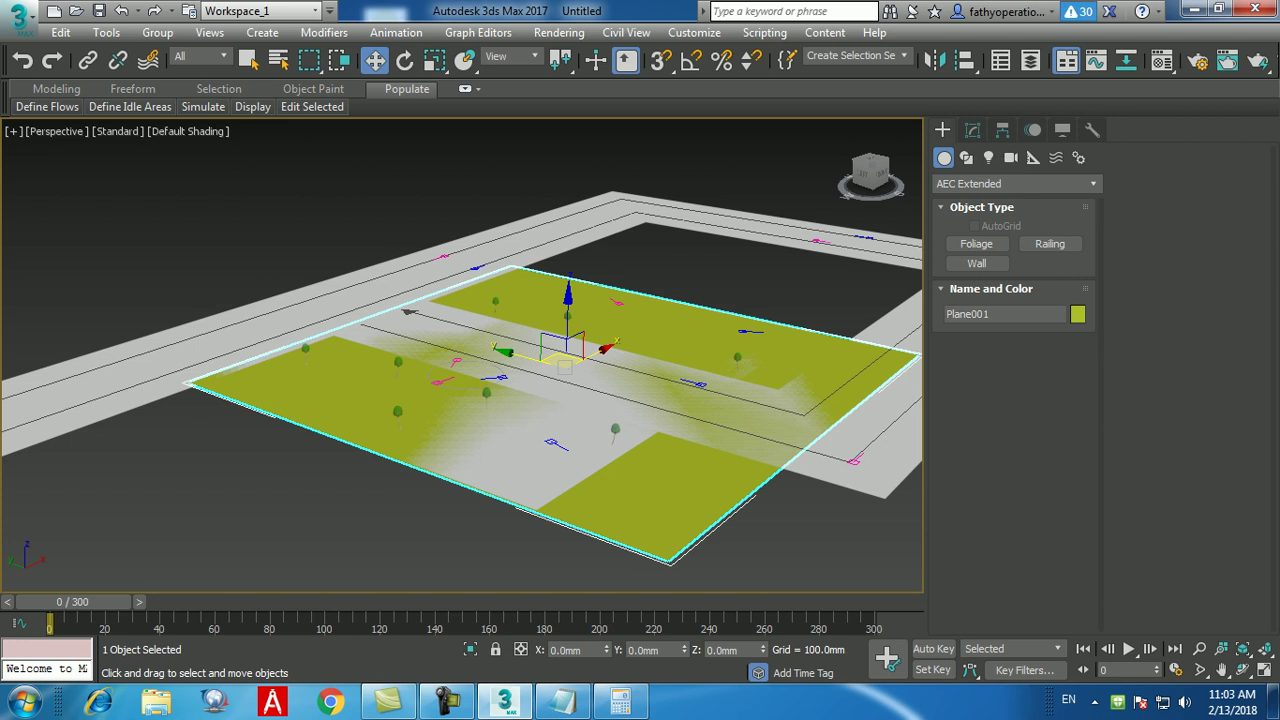
{"action": "scroll", "coordinate": [560, 400], "scroll_direction": "down", "scroll_amount": 5}
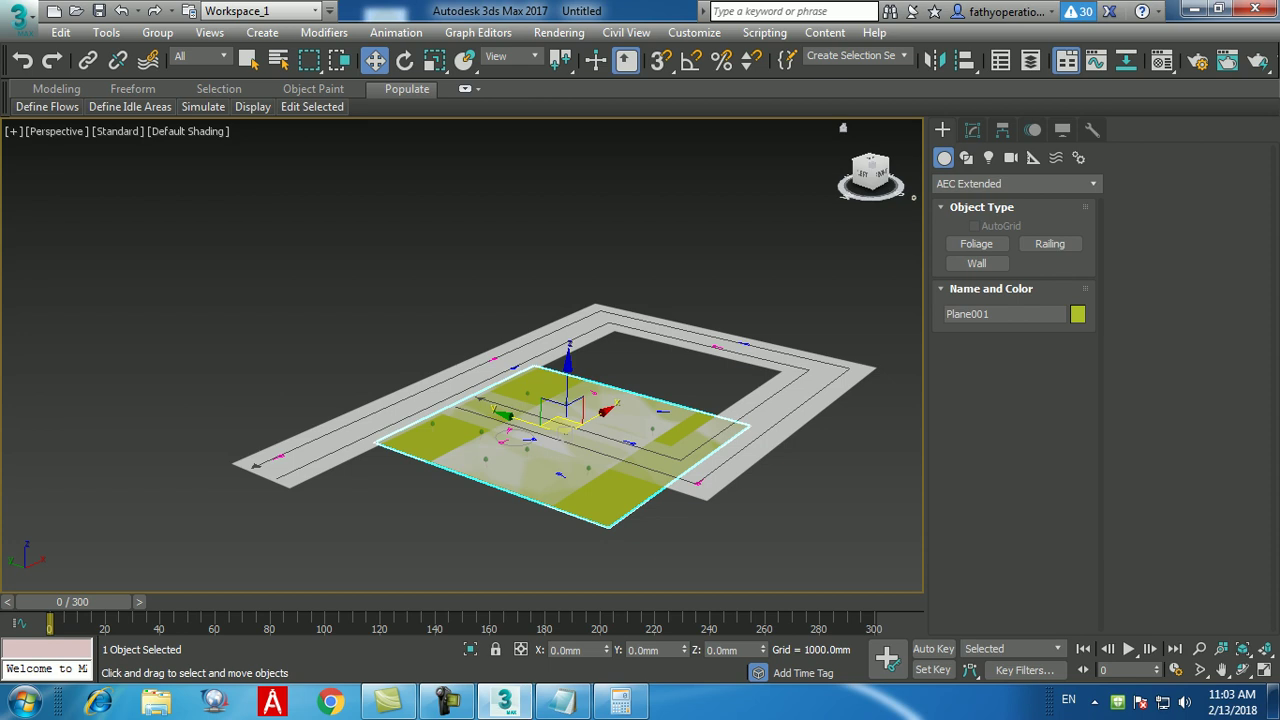
- Set the ground plane's length and width to 50000 mm each
{"action": "left_click", "coordinate": [972, 130]}
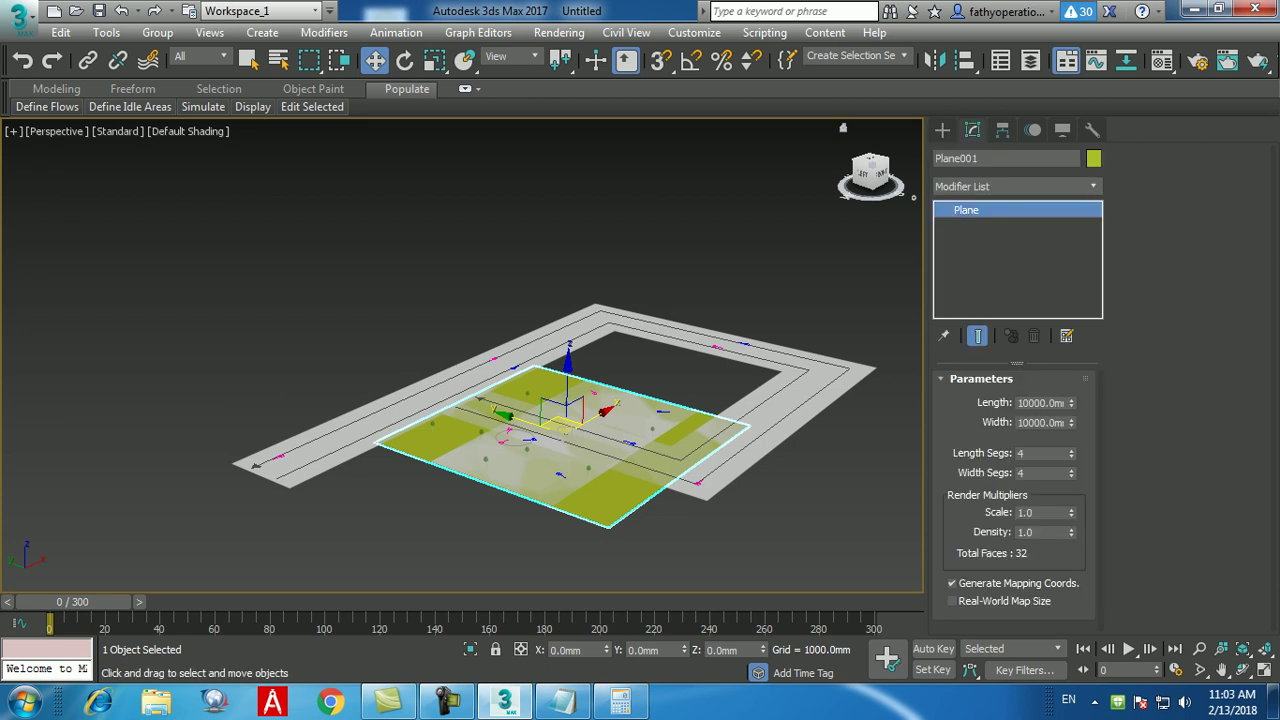
{"action": "left_click", "coordinate": [1019, 403]}
{"action": "key", "text": "End"}
{"action": "type", "text": "5"}
{"action": "key", "text": "Tab"}
{"action": "key", "text": "Tab"}
{"action": "key", "text": "shift+Tab"}
{"action": "key", "text": "Home"}
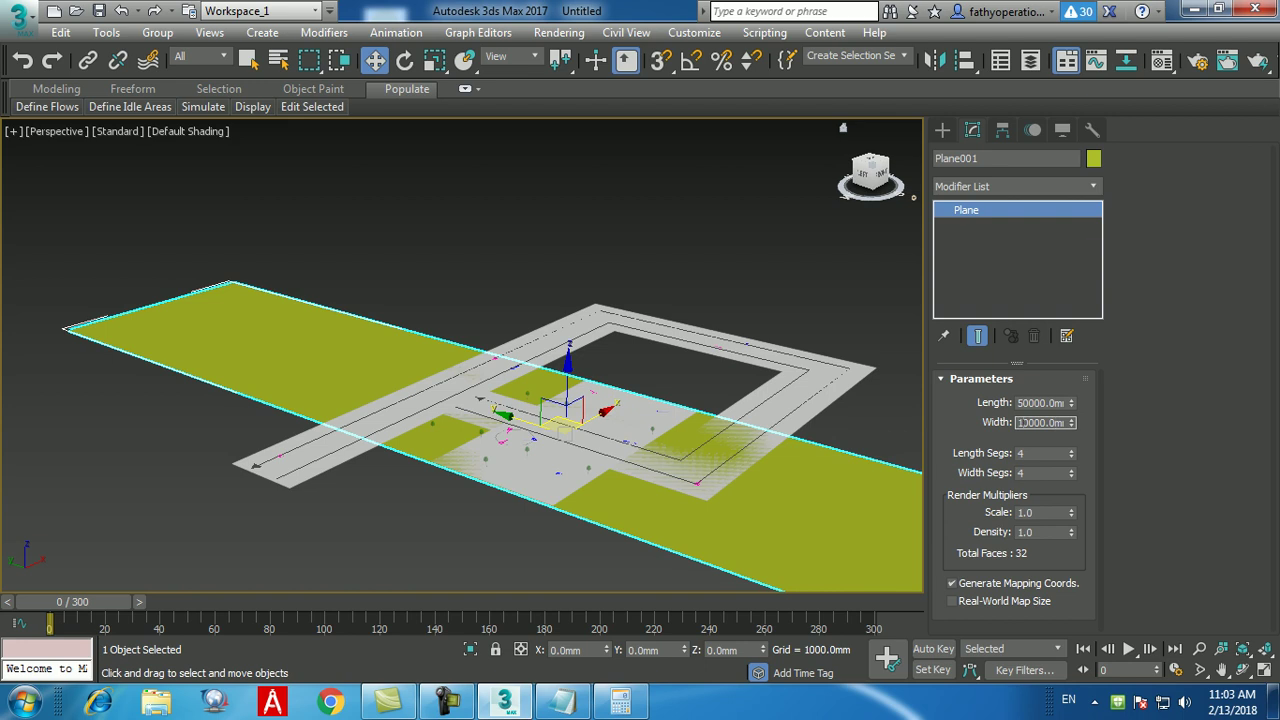
{"action": "key", "text": "Delete"}
{"action": "type", "text": "5"}
{"action": "key", "text": "Return"}
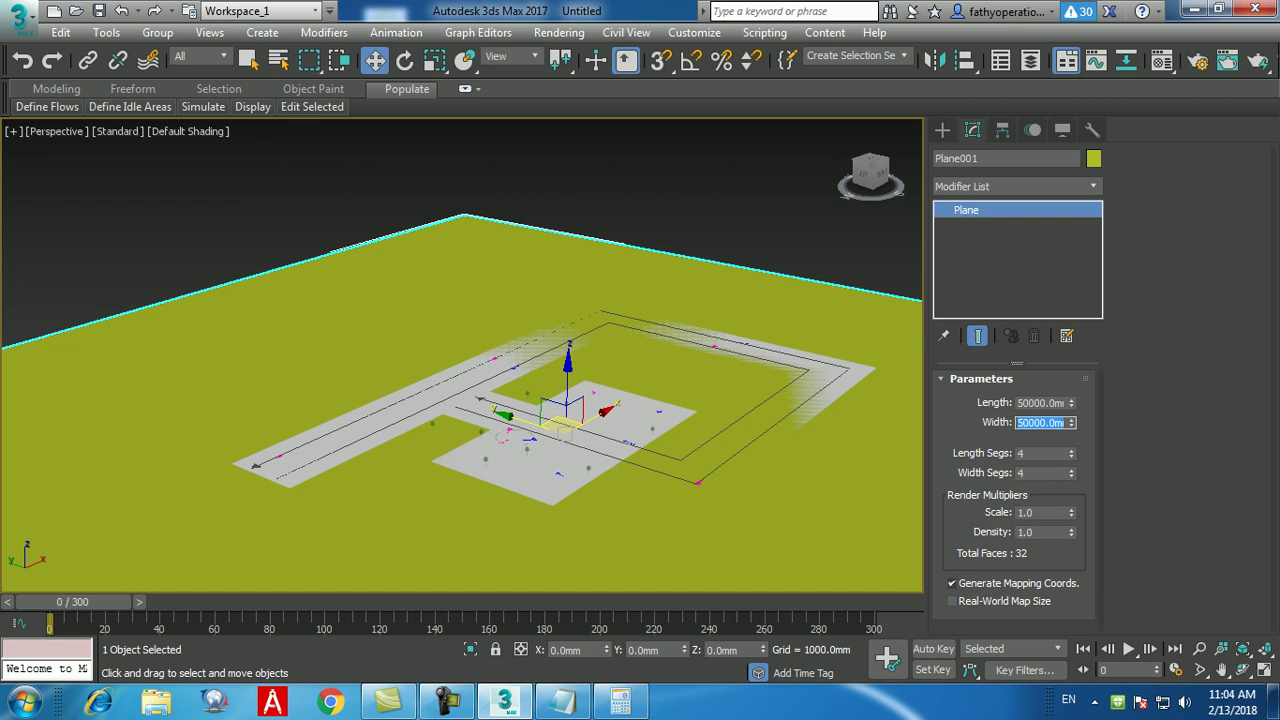
- Select the flow path and raise its portal density to the maximum
{"action": "scroll", "coordinate": [510, 420], "scroll_direction": "up", "scroll_amount": 3}
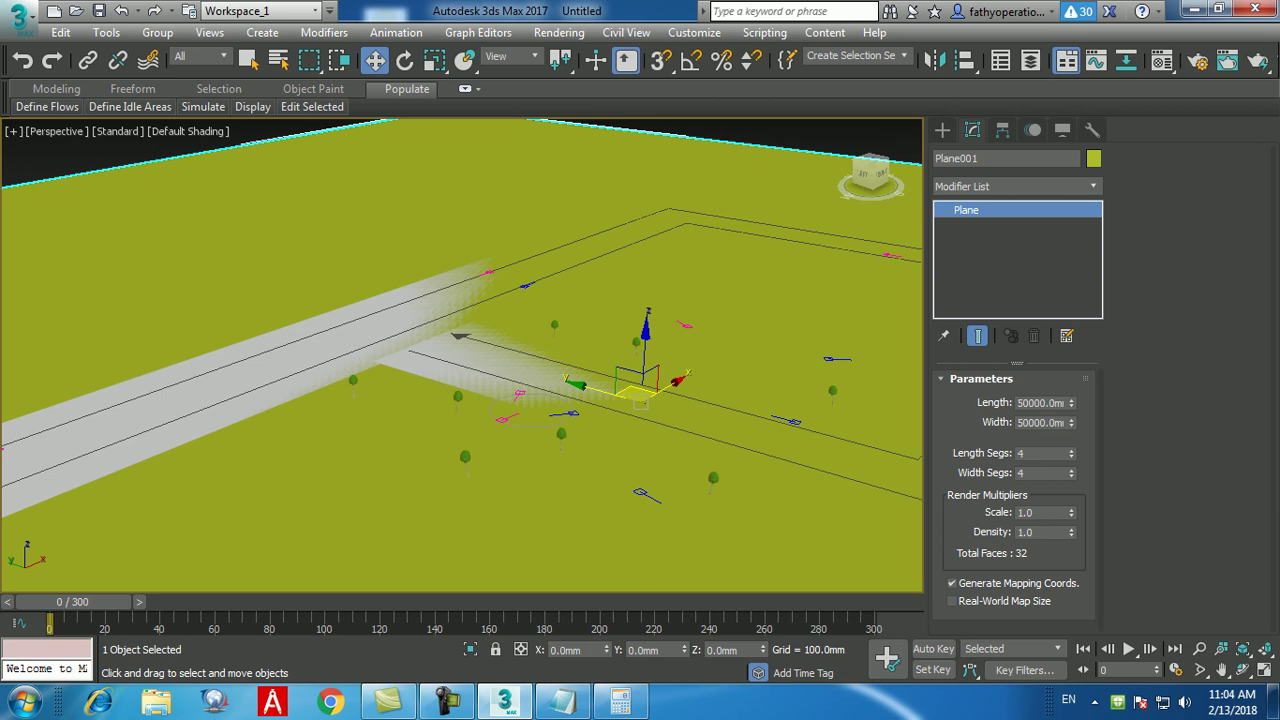
{"action": "scroll", "coordinate": [640, 390], "scroll_direction": "down", "scroll_amount": 5}
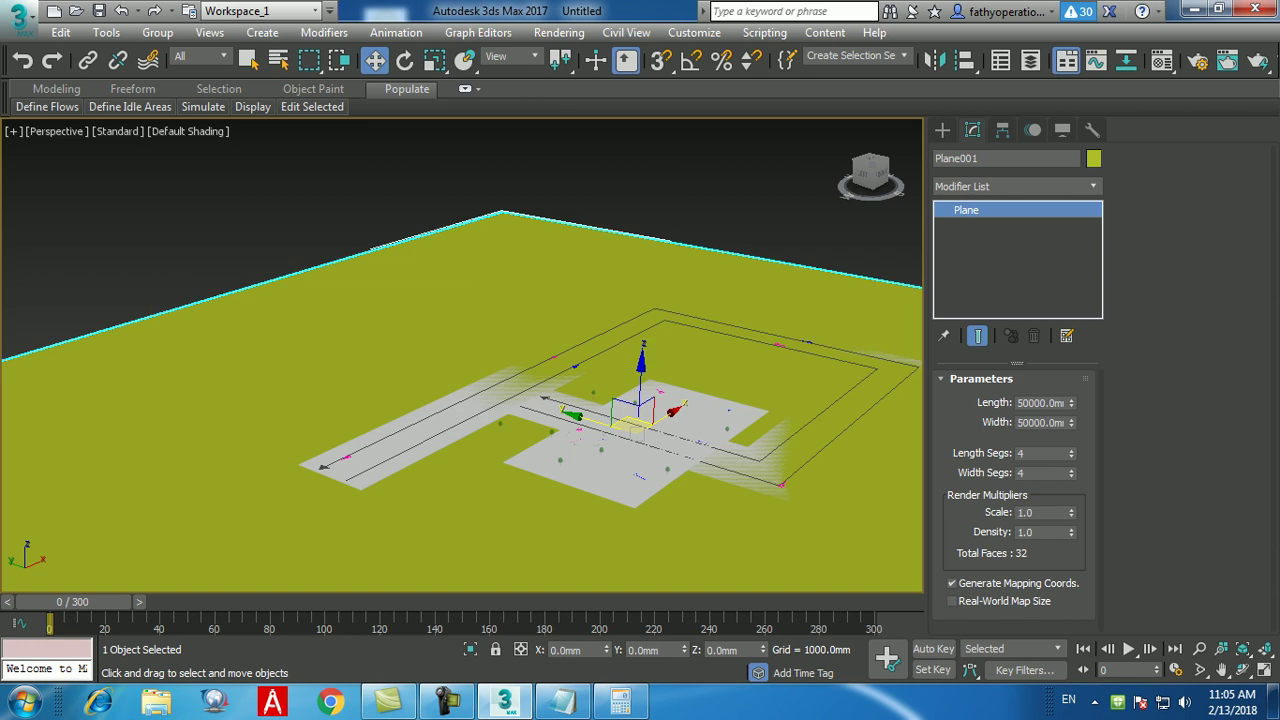
{"action": "left_click", "coordinate": [460, 440]}
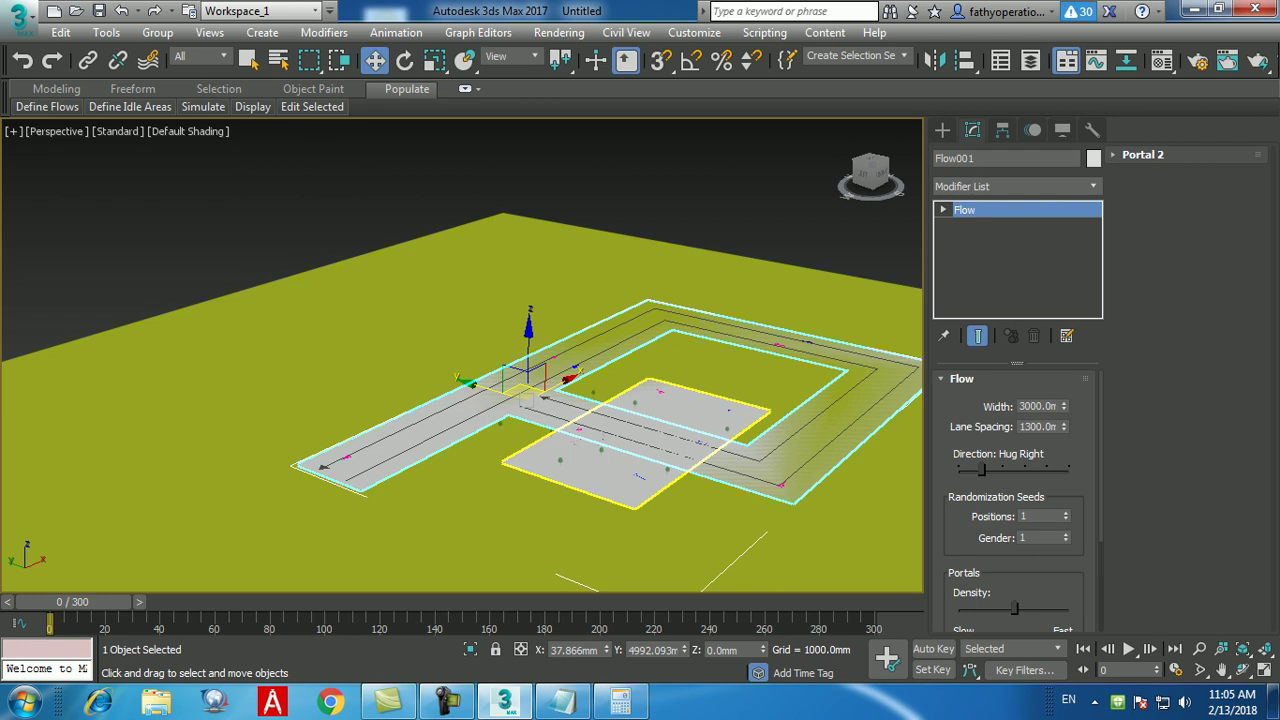
{"action": "scroll", "coordinate": [585, 450], "scroll_direction": "up", "scroll_amount": 6}
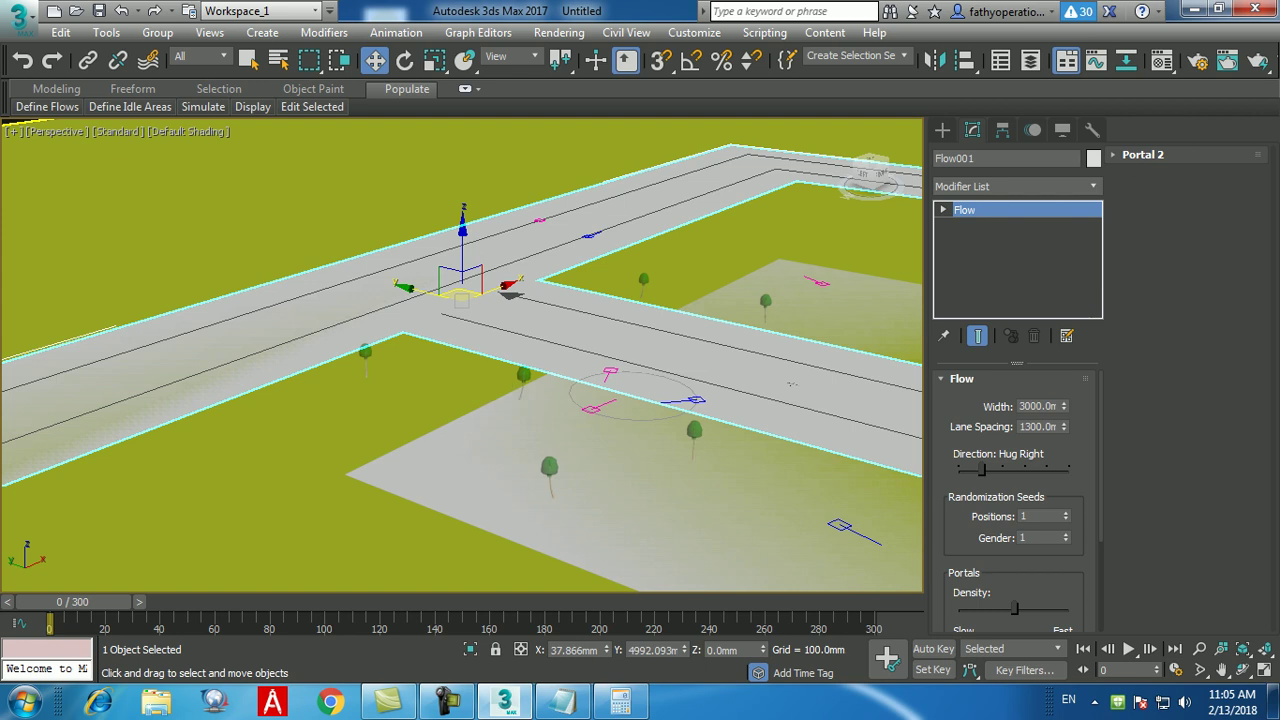
{"action": "key", "text": "shift+z"}
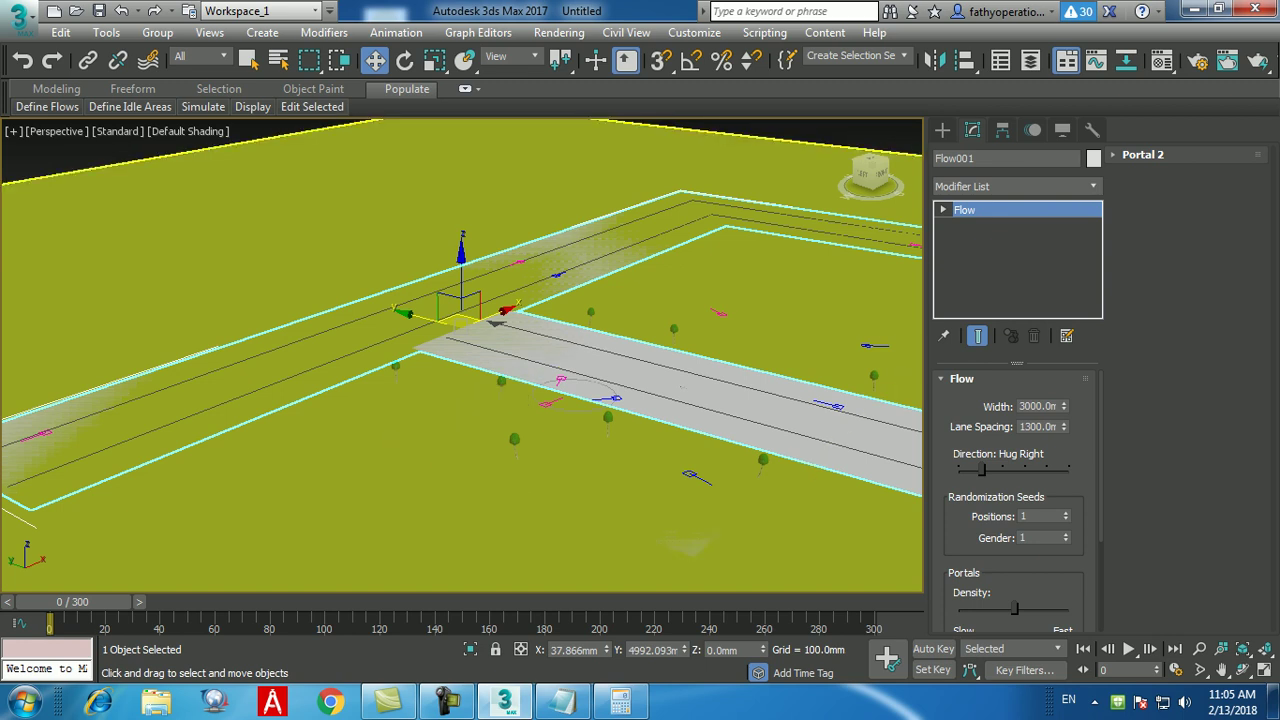
{"action": "scroll", "coordinate": [1013, 500], "scroll_direction": "down", "scroll_amount": 3}
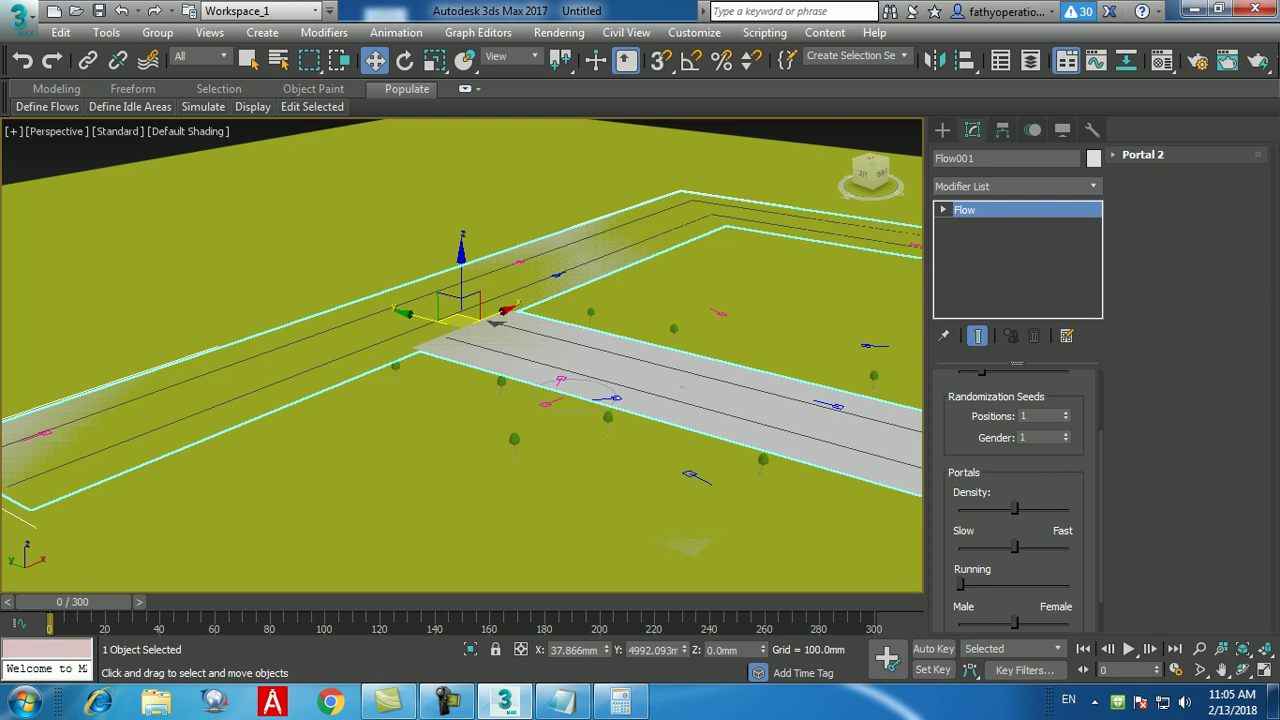
{"action": "mouse_move", "coordinate": [1014, 508]}
{"action": "left_mouse_down"}
{"action": "mouse_move", "coordinate": [1070, 508]}
{"action": "mouse_move", "coordinate": [962, 508]}
{"action": "mouse_move", "coordinate": [1070, 508]}
{"action": "left_mouse_up"}
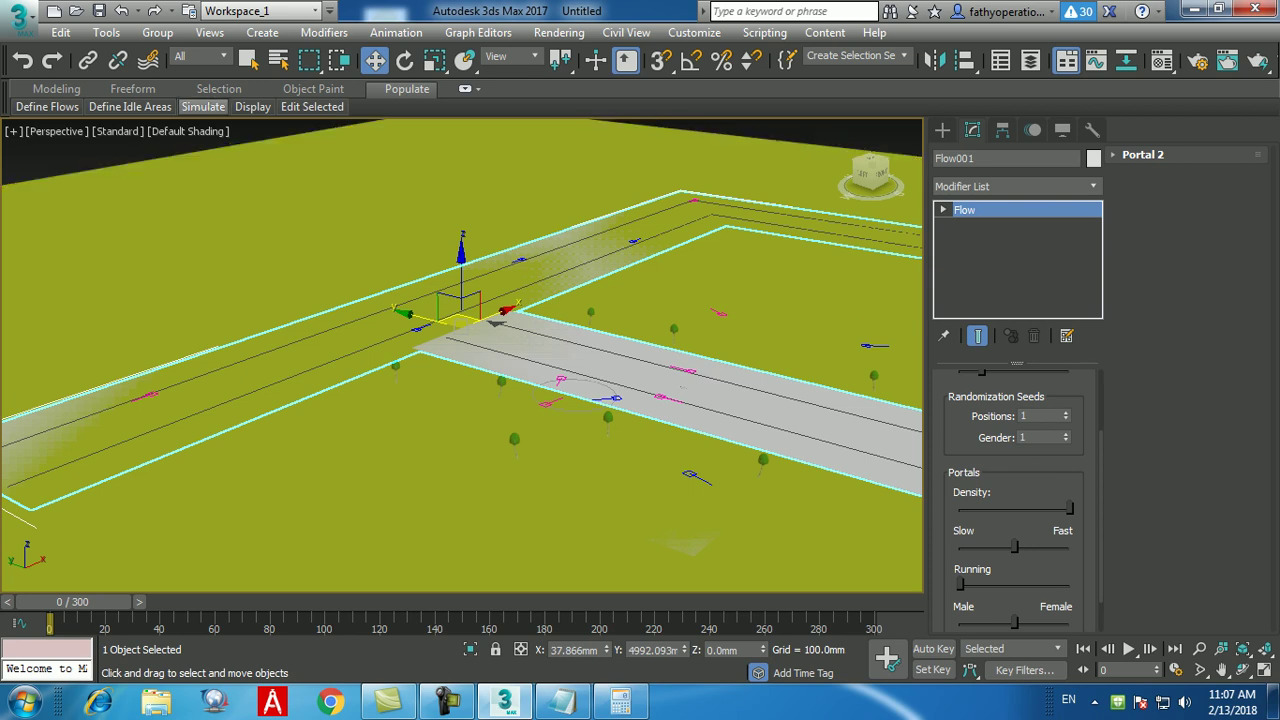
- Simulate the crowd on the flow and the idle area over 300 frames
{"action": "mouse_move", "coordinate": [203, 106]}
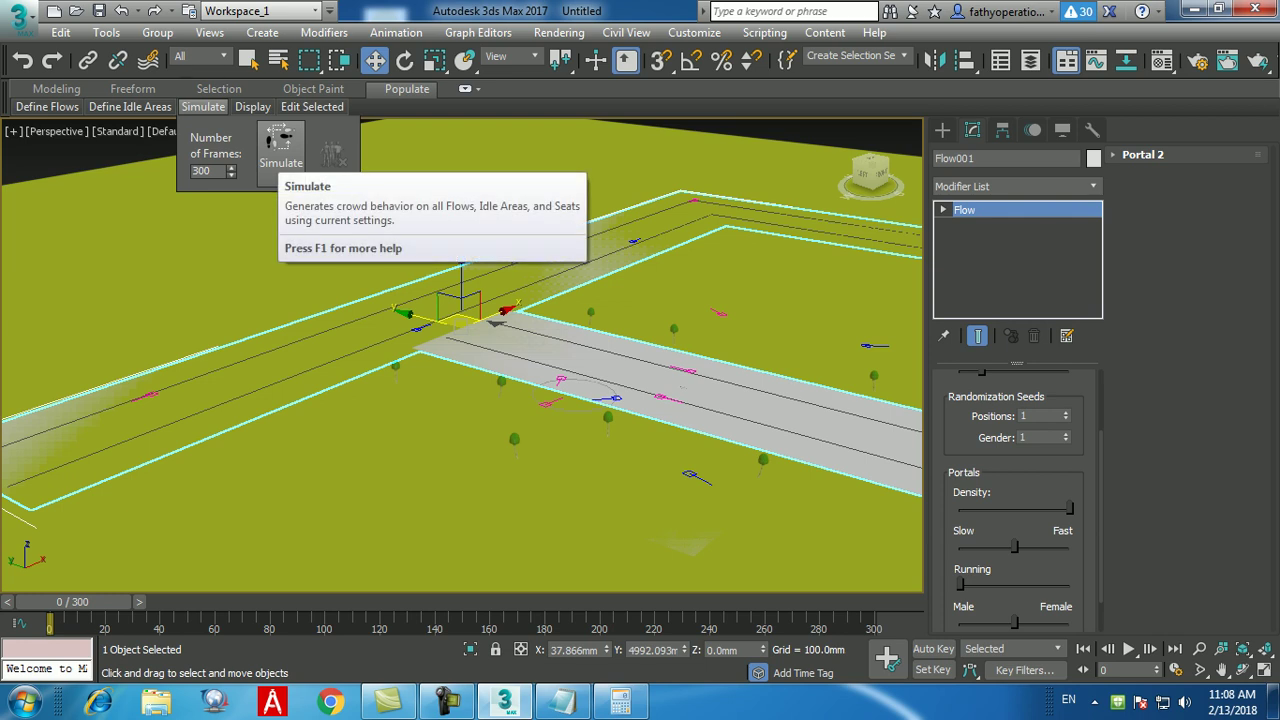
{"action": "left_click", "coordinate": [281, 145]}
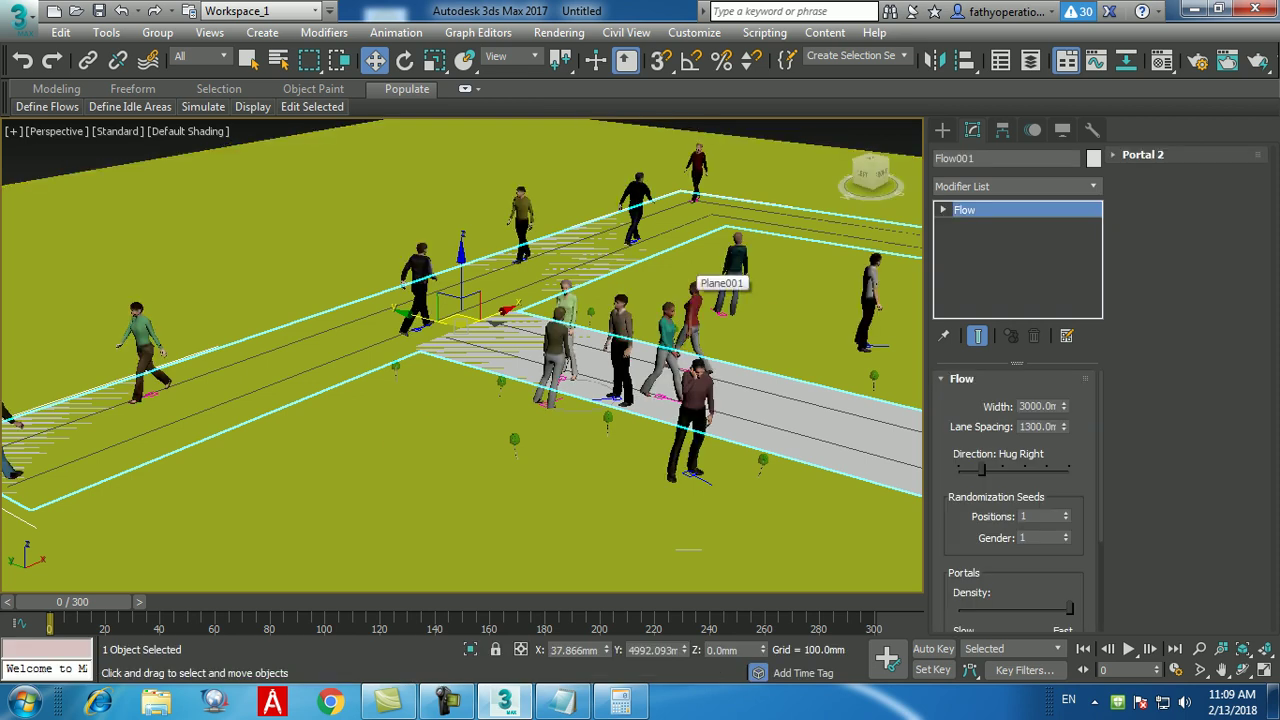
{"action": "scroll", "coordinate": [553, 412], "scroll_direction": "down", "scroll_amount": 10}
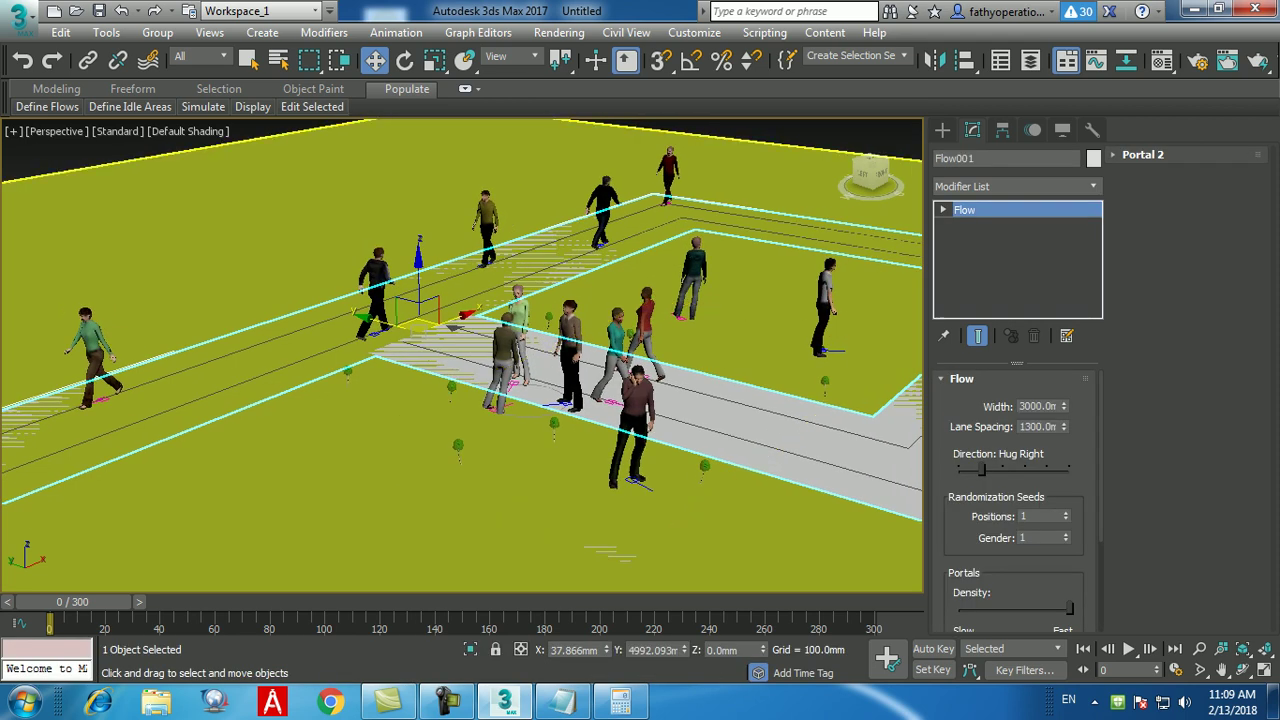
{"action": "scroll", "coordinate": [553, 412], "scroll_direction": "up", "scroll_amount": 4}
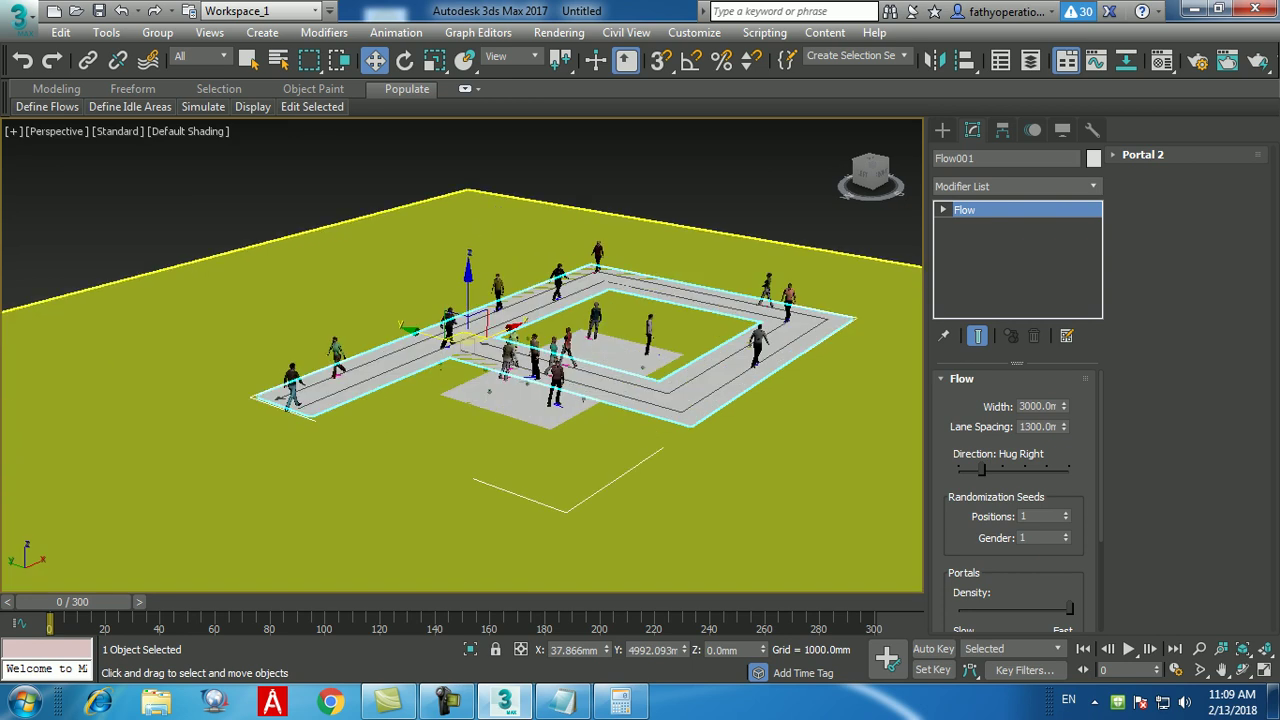
{"action": "scroll", "coordinate": [509, 417], "scroll_direction": "up", "scroll_amount": 5}
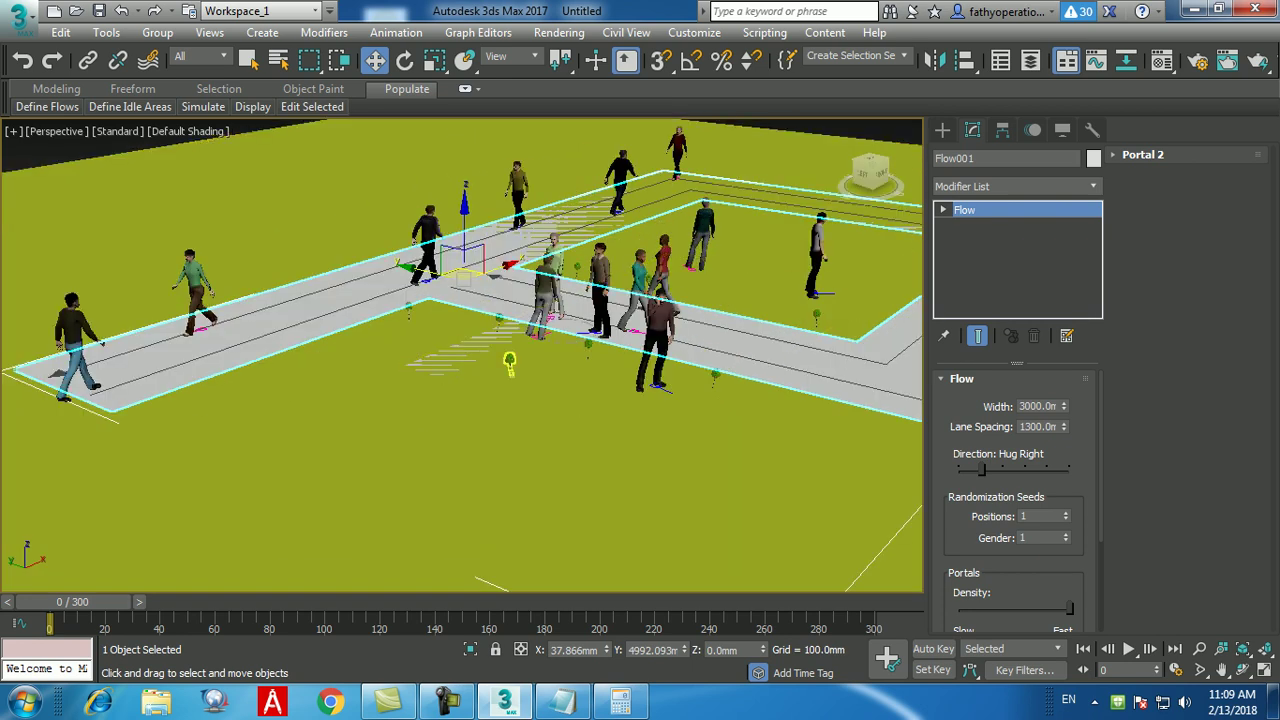
- Compare a palm with a person standing in the idle area, and play the crowd animation in the Perspective view
{"action": "left_click", "coordinate": [509, 360]}
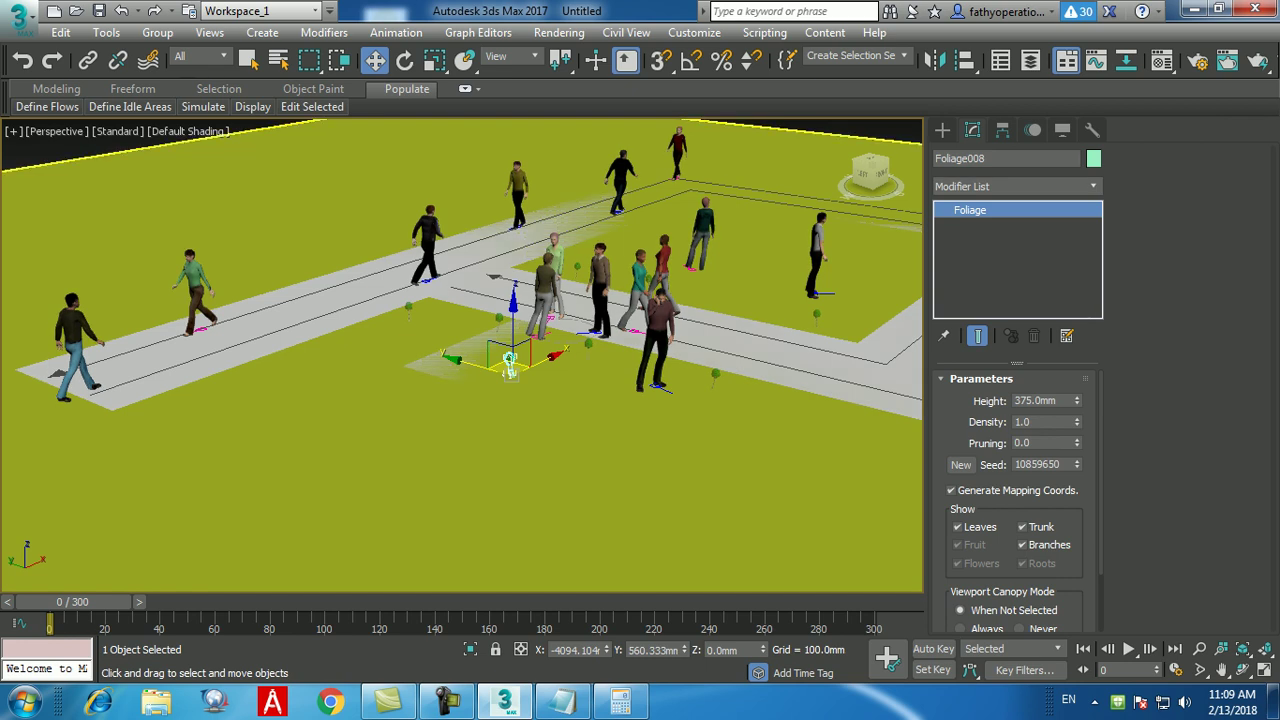
{"action": "scroll", "coordinate": [509, 368], "scroll_direction": "down", "scroll_amount": 6}
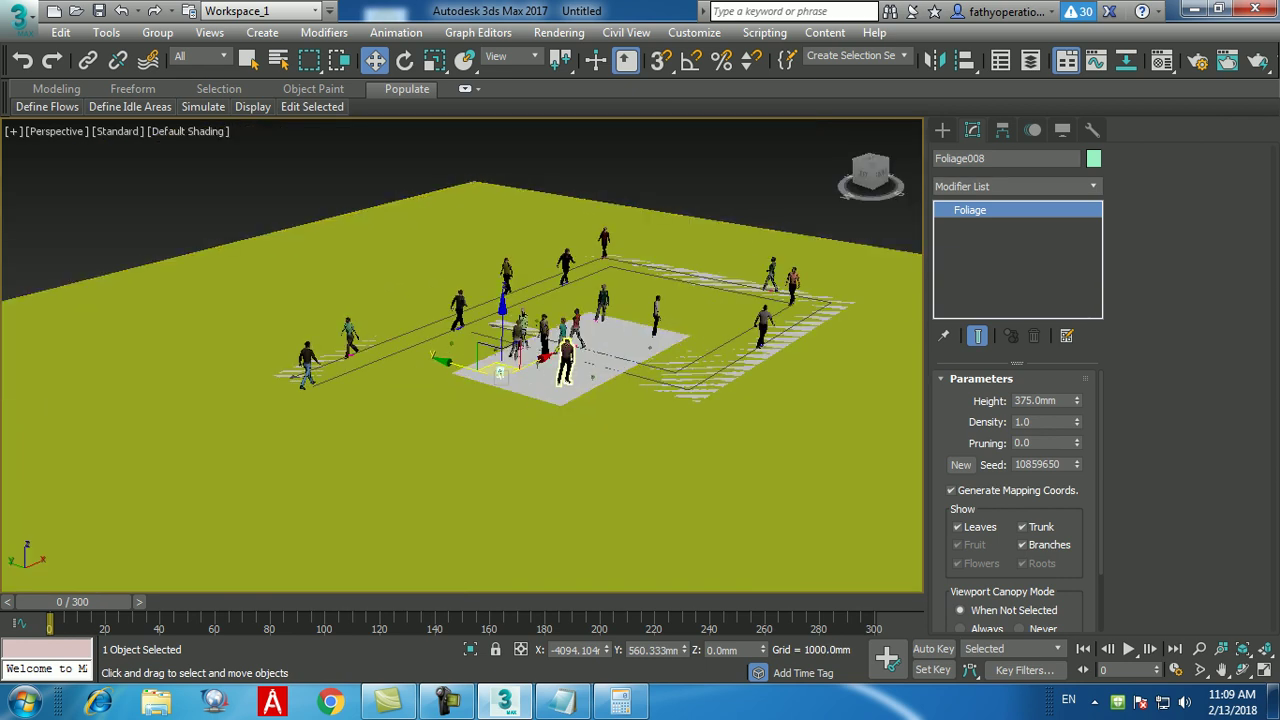
{"action": "left_click", "coordinate": [566, 358]}
{"action": "scroll", "coordinate": [690, 458], "scroll_direction": "down", "scroll_amount": 3}
{"action": "scroll", "coordinate": [690, 458], "scroll_direction": "up", "scroll_amount": 3}
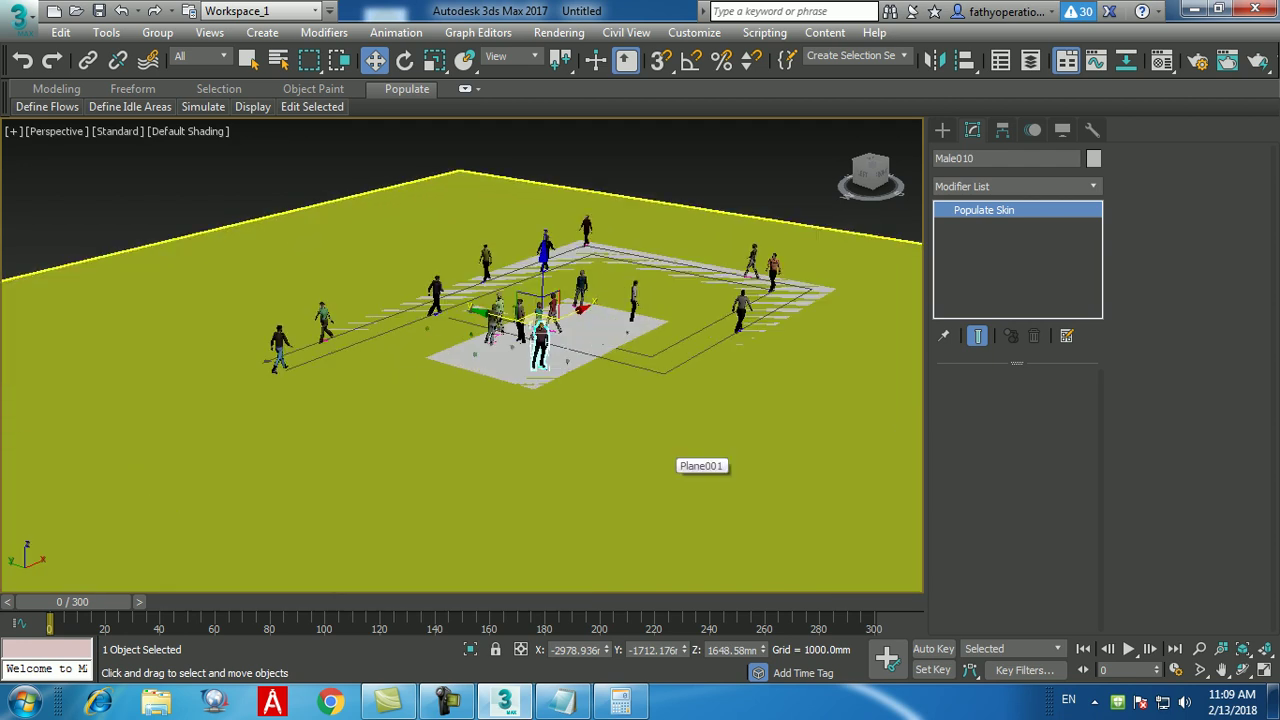
{"action": "middle_click_drag", "start_coordinate": [690, 458], "coordinate": [715, 434], "text": "alt"}
{"action": "scroll", "coordinate": [715, 434], "scroll_direction": "down", "scroll_amount": 3}
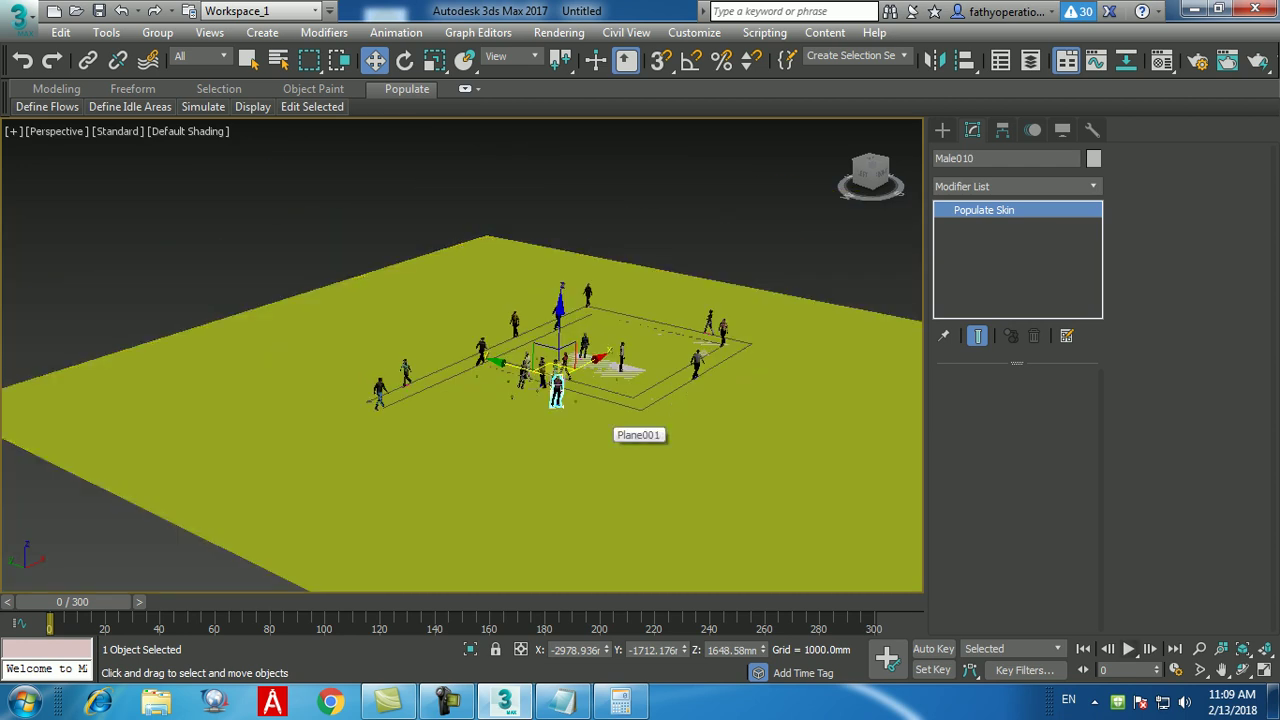
{"action": "left_click", "coordinate": [1128, 648]}
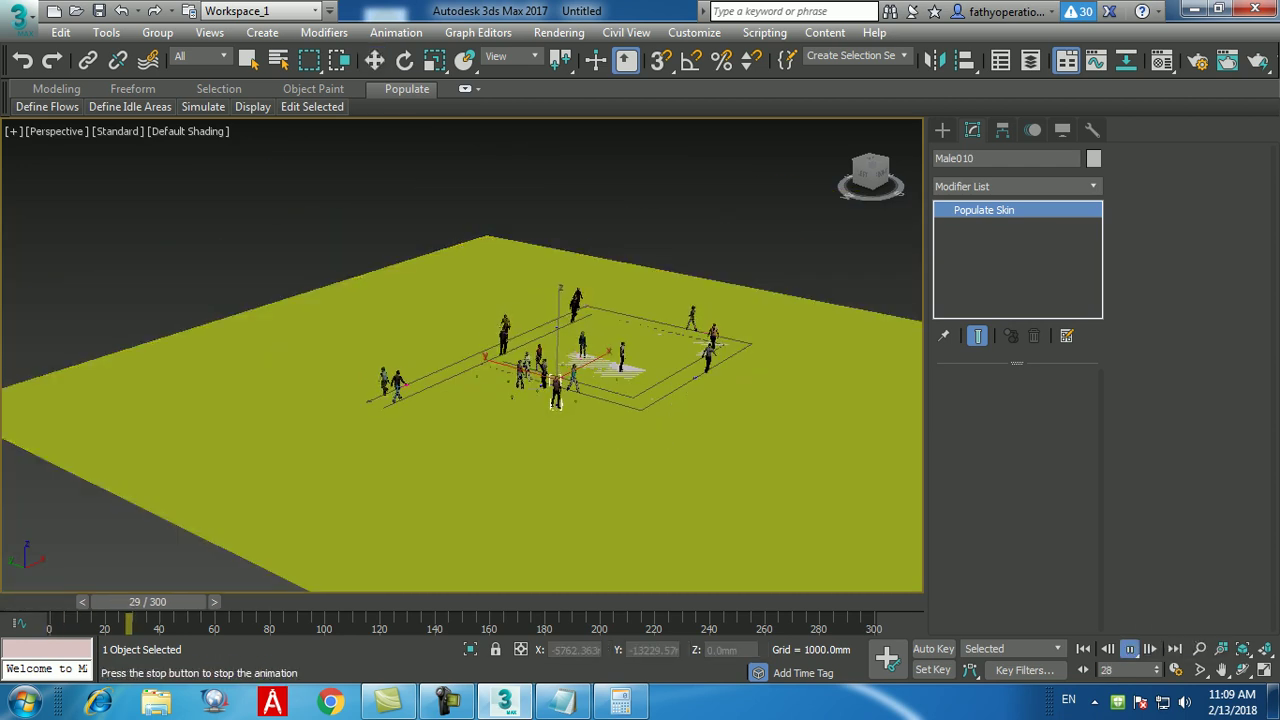
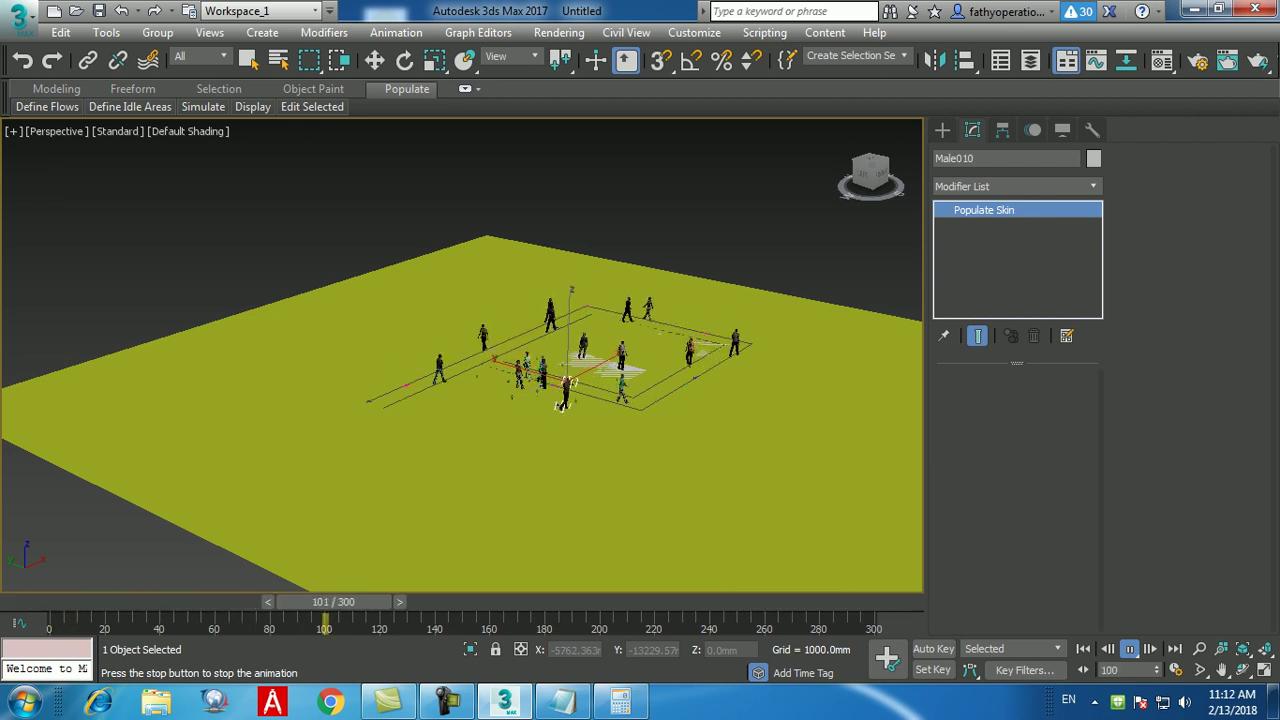
{"action": "left_click", "coordinate": [447, 700]}
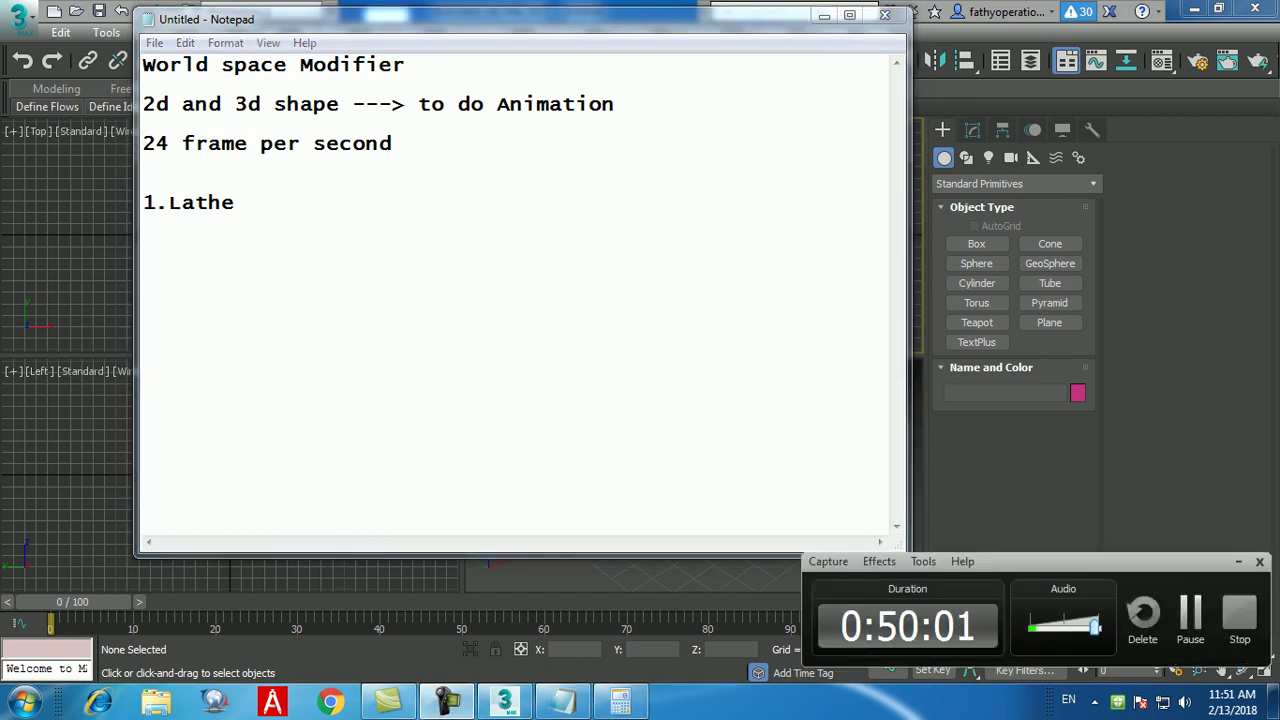
- Create a box about 61 mm long, 85 mm wide and 52 mm high in 3ds Max's Perspective view, maximize the view and show its parameters
{"action": "left_click", "coordinate": [504, 700]}
{"action": "left_click", "coordinate": [976, 243]}
{"action": "left_click_drag", "start_coordinate": [605, 490], "coordinate": [790, 475]}
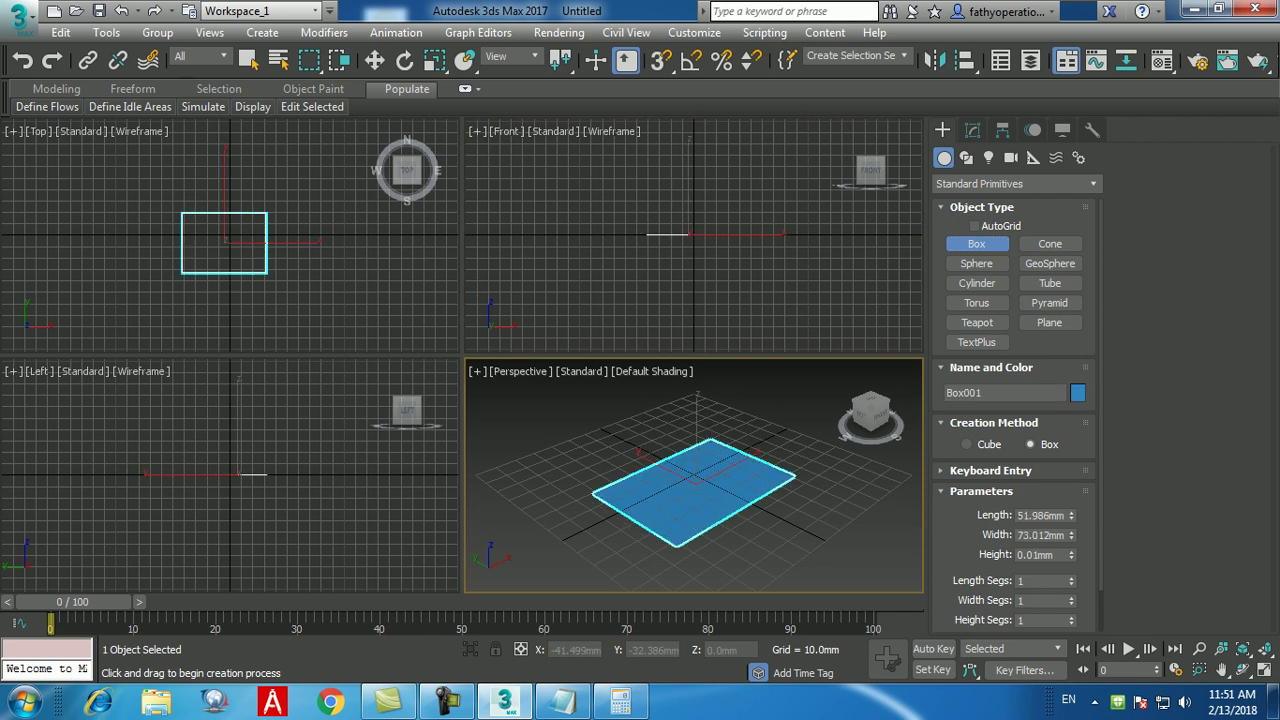
{"action": "key", "text": "w"}
{"action": "key", "text": "alt+w"}
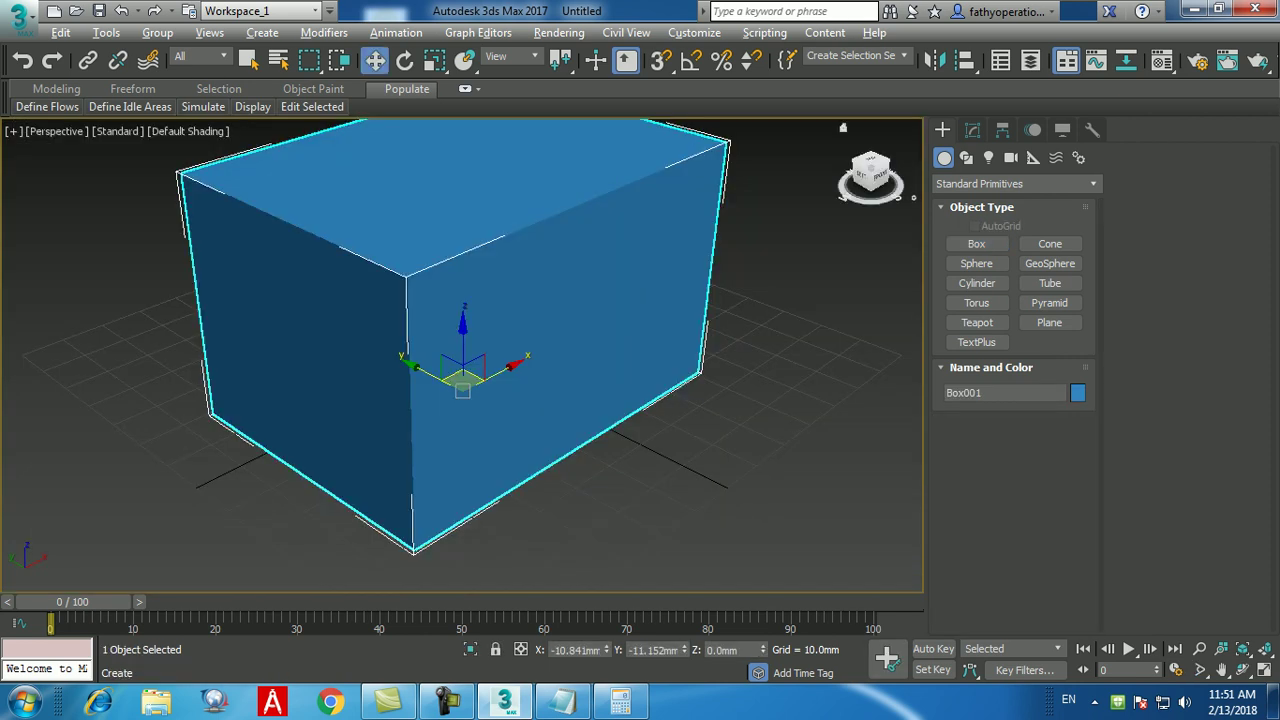
{"action": "left_click", "coordinate": [972, 130]}
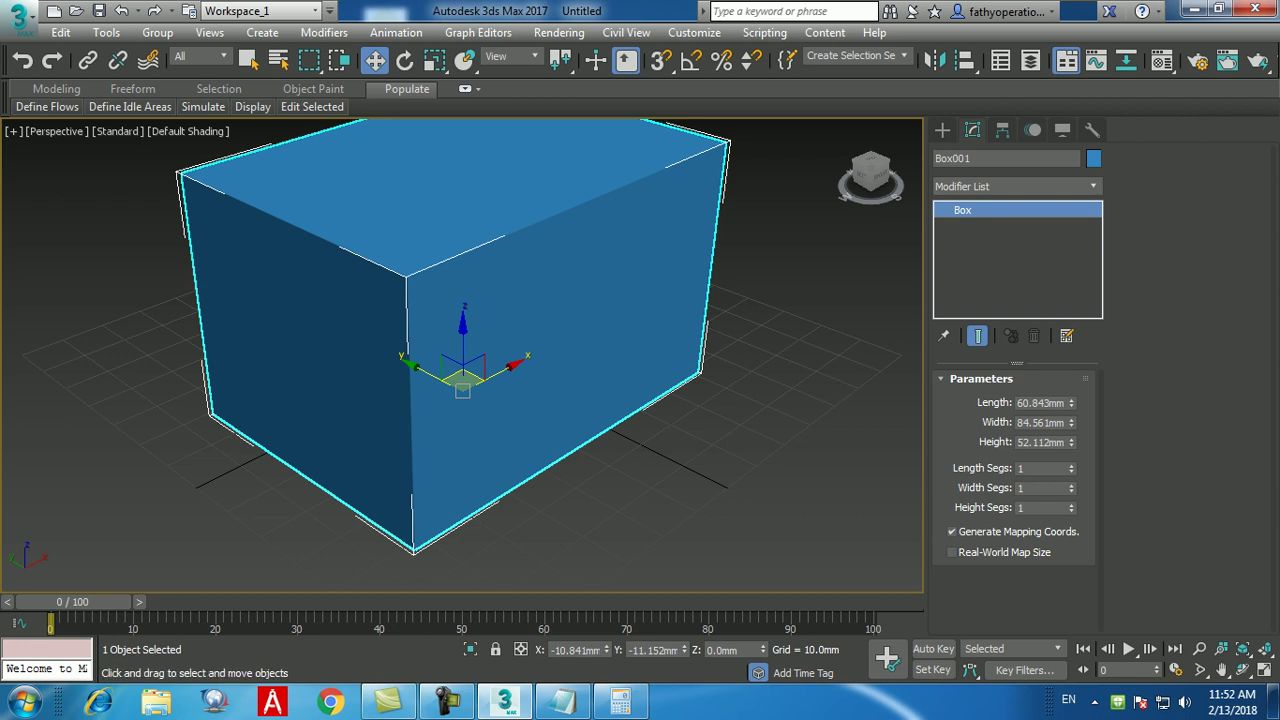
- Reset the scene, discarding the box
{"action": "left_click", "coordinate": [18, 17]}
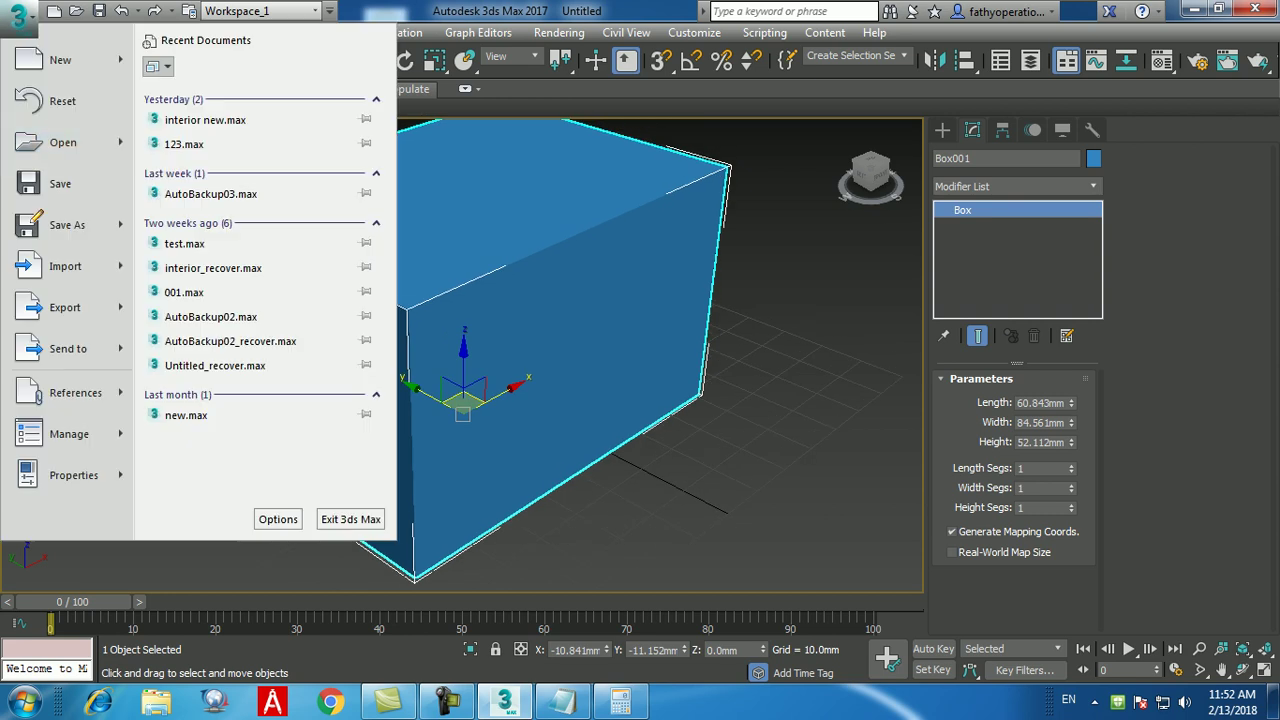
{"action": "left_click", "coordinate": [62, 101]}
{"action": "left_click", "coordinate": [638, 381]}
{"action": "key", "text": "Return"}
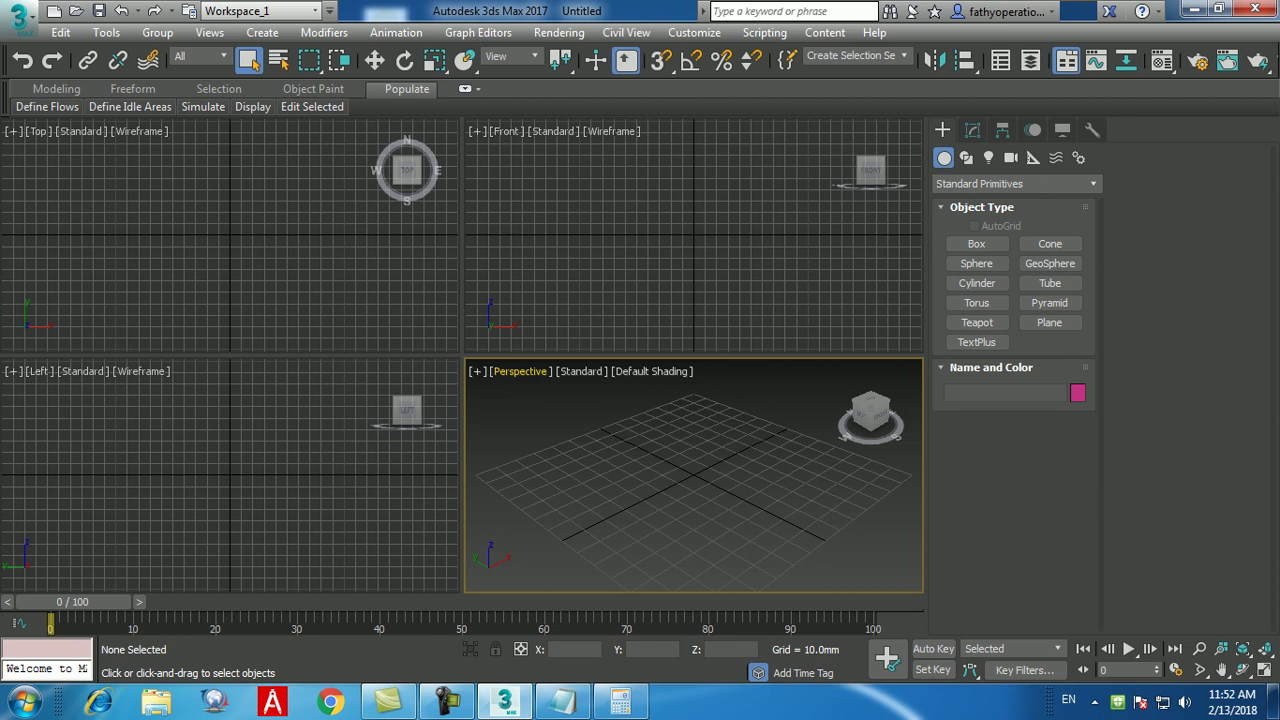
- Activate the Front, Top, Left and Perspective viewports in turn
{"action": "left_click", "coordinate": [693, 240]}
{"action": "left_click", "coordinate": [230, 240]}
{"action": "left_click", "coordinate": [230, 475]}
{"action": "left_click", "coordinate": [700, 440]}
{"action": "key", "text": "alt+u"}
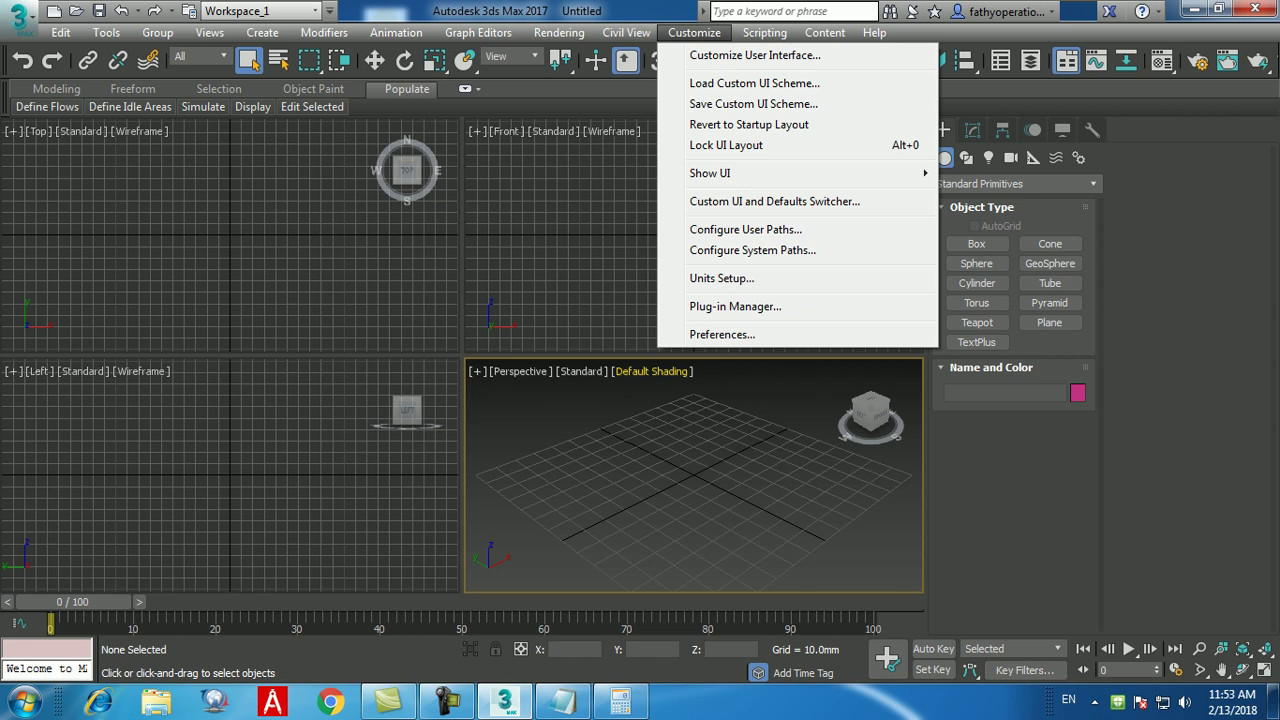
{"action": "key", "text": "Escape"}
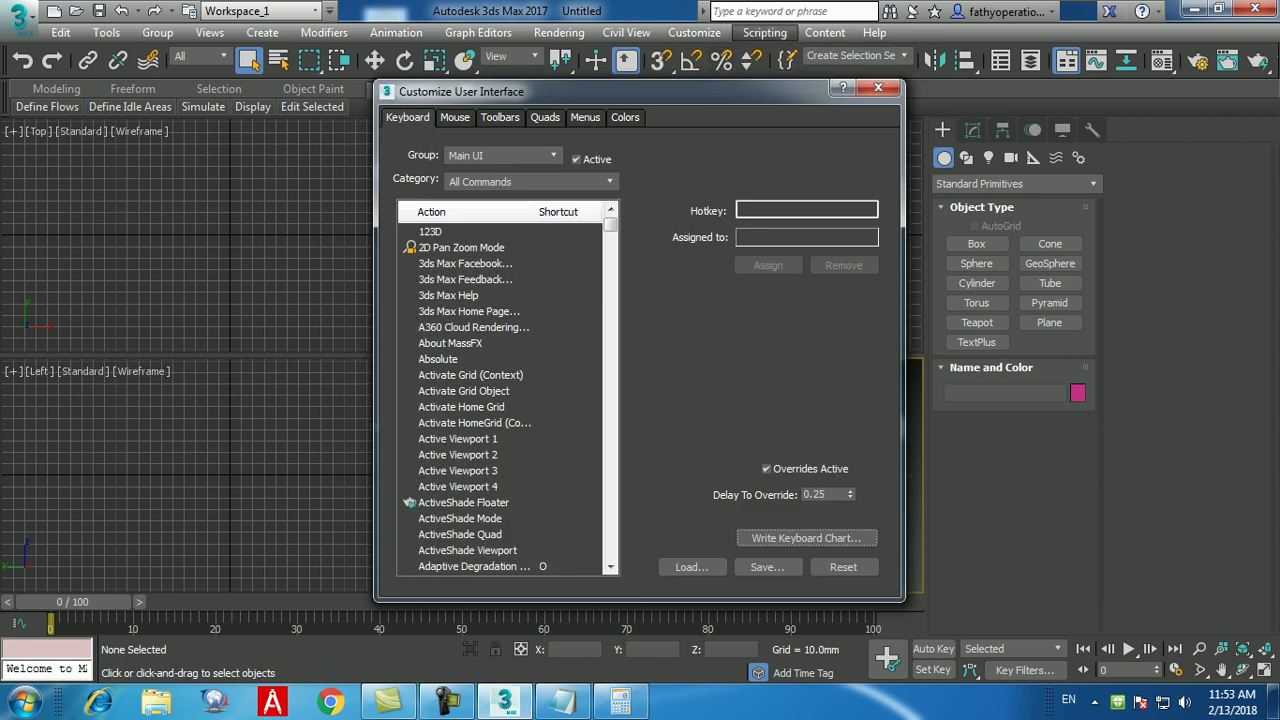
{"action": "left_click", "coordinate": [878, 87]}
{"action": "left_click", "coordinate": [694, 32]}
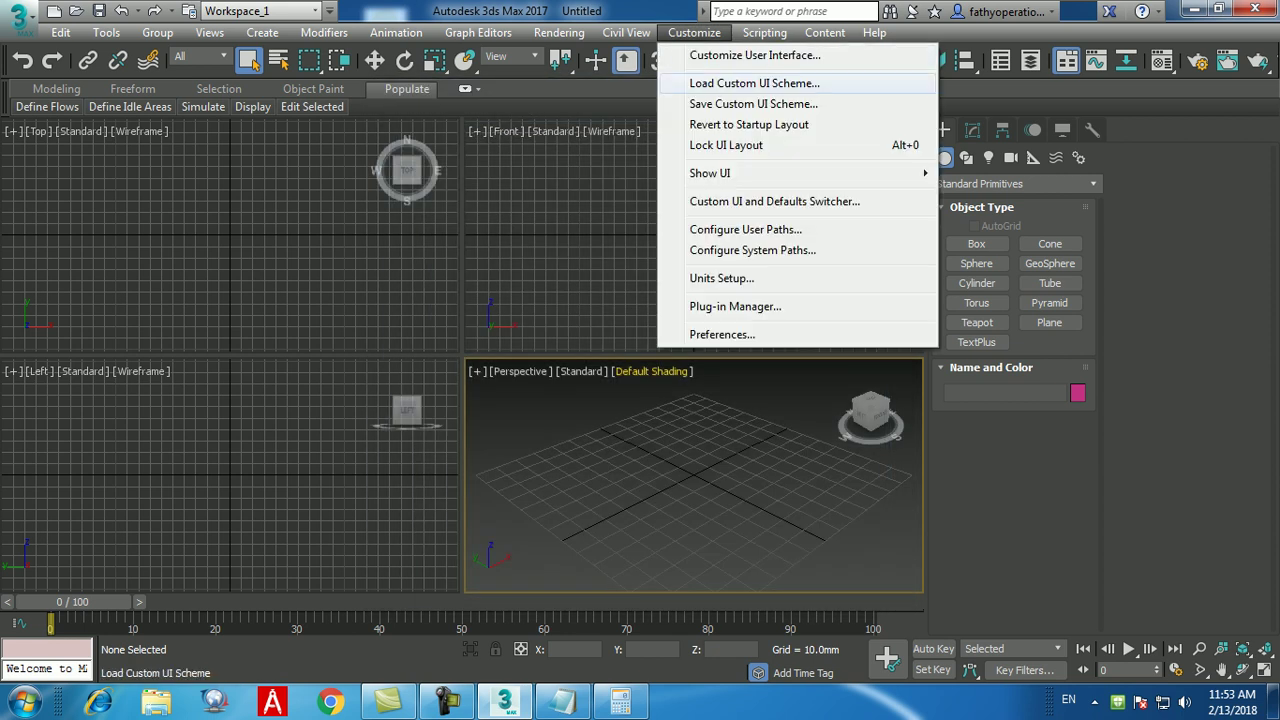
{"action": "key", "text": "Return"}
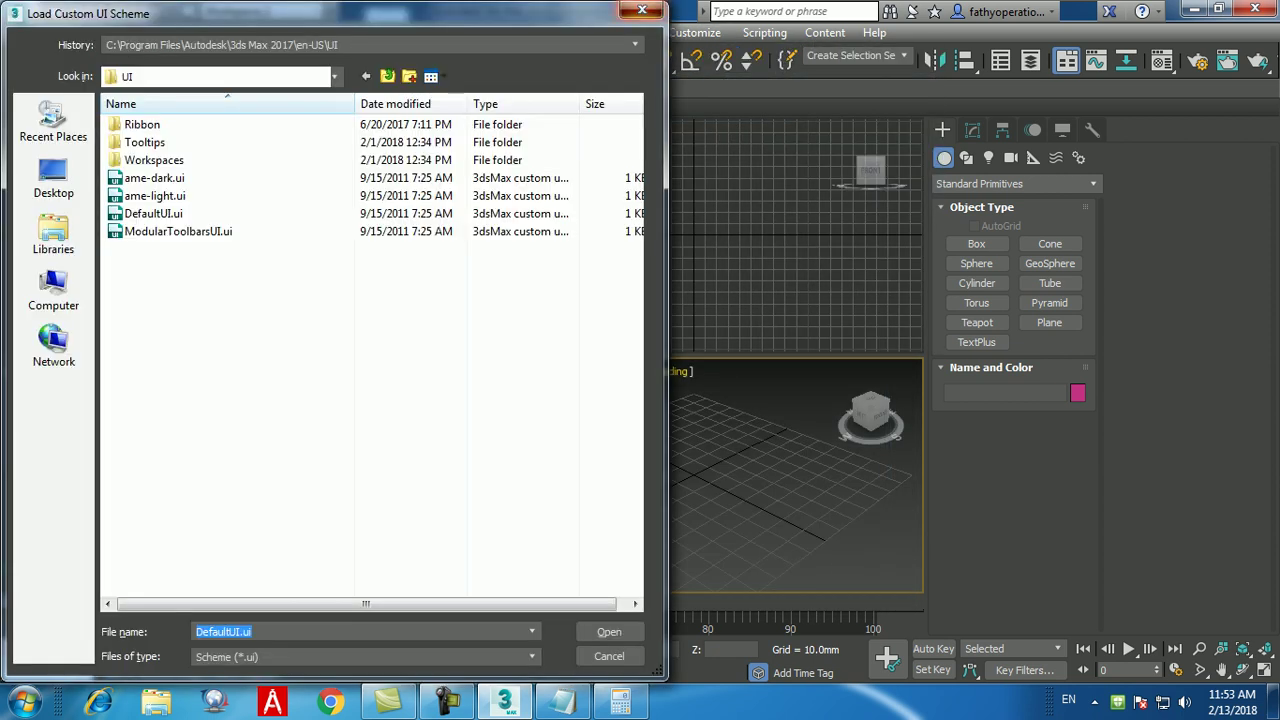
{"action": "key", "text": "Escape"}
- Open the Custom UI and Defaults Switcher, view the Max initial tool settings, and close it without applying anything
{"action": "key", "text": "Down"}
{"action": "key", "text": "Down"}
{"action": "key", "text": "Down"}
{"action": "key", "text": "Down"}
{"action": "key", "text": "Down"}
{"action": "key", "text": "Down"}
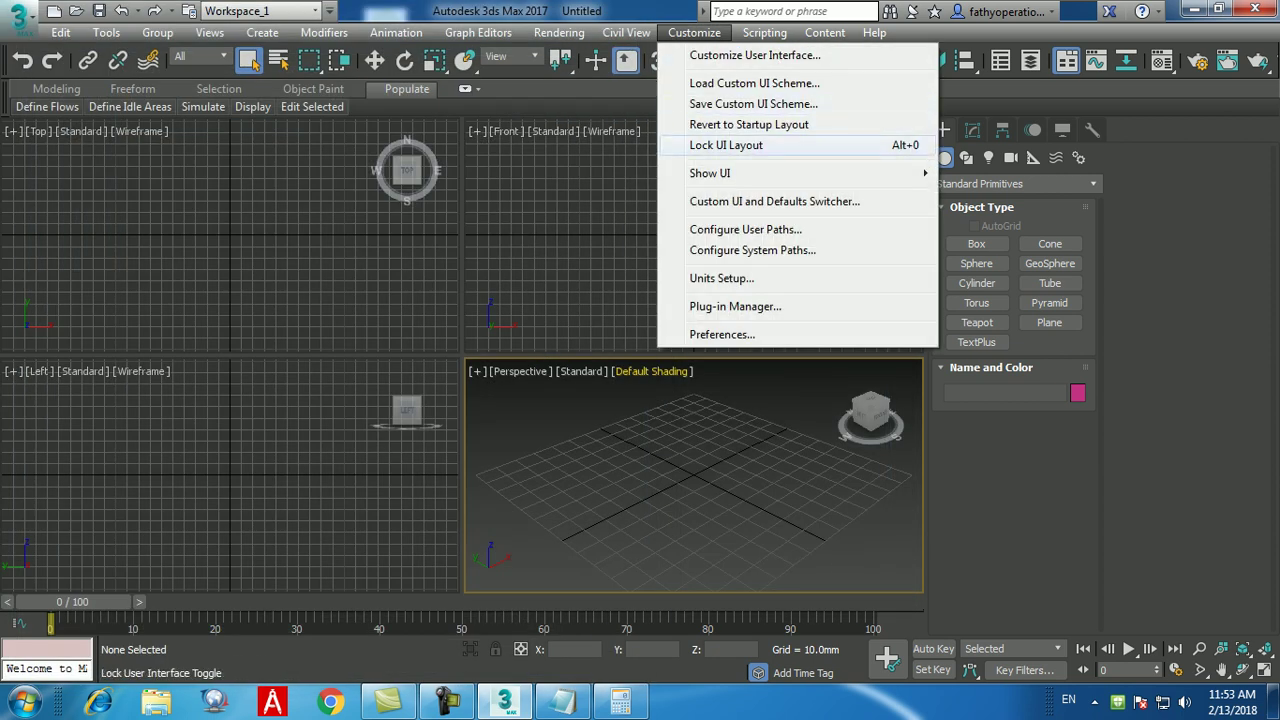
{"action": "key", "text": "Down"}
{"action": "key", "text": "Return"}
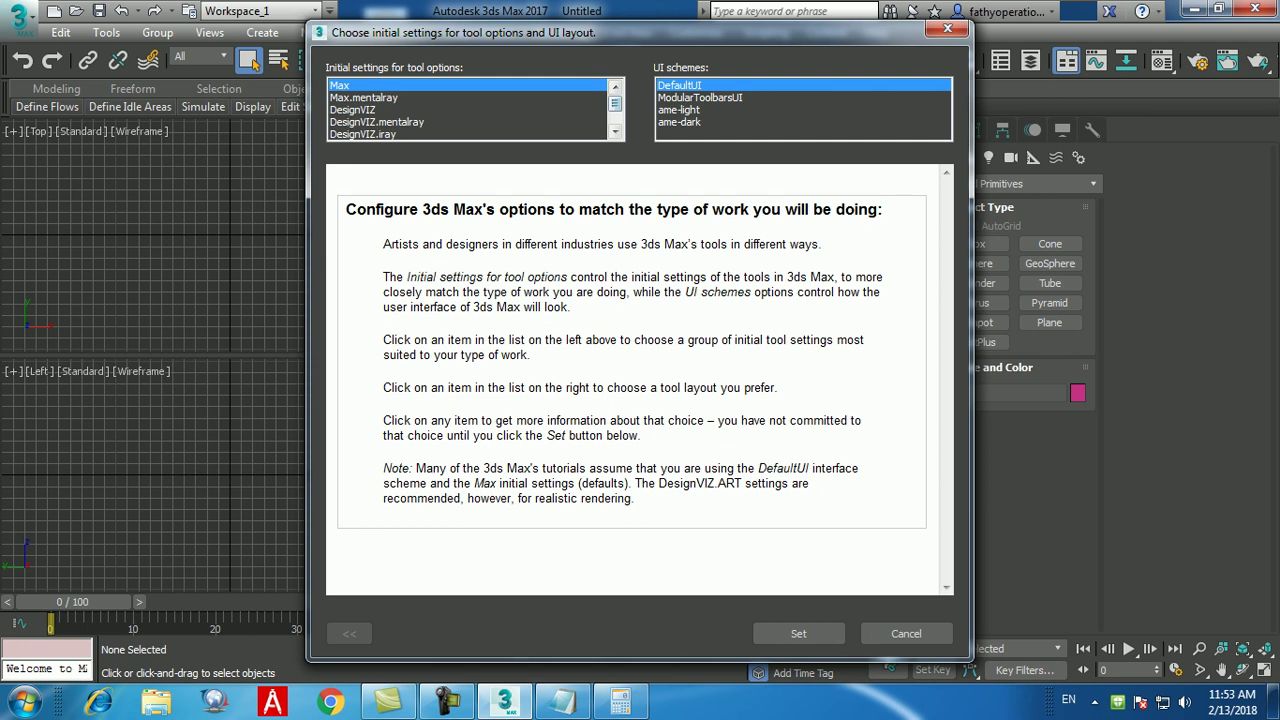
{"action": "scroll", "coordinate": [470, 110], "scroll_direction": "down", "scroll_amount": 1}
{"action": "scroll", "coordinate": [470, 110], "scroll_direction": "up", "scroll_amount": 1}
{"action": "left_click", "coordinate": [340, 85]}
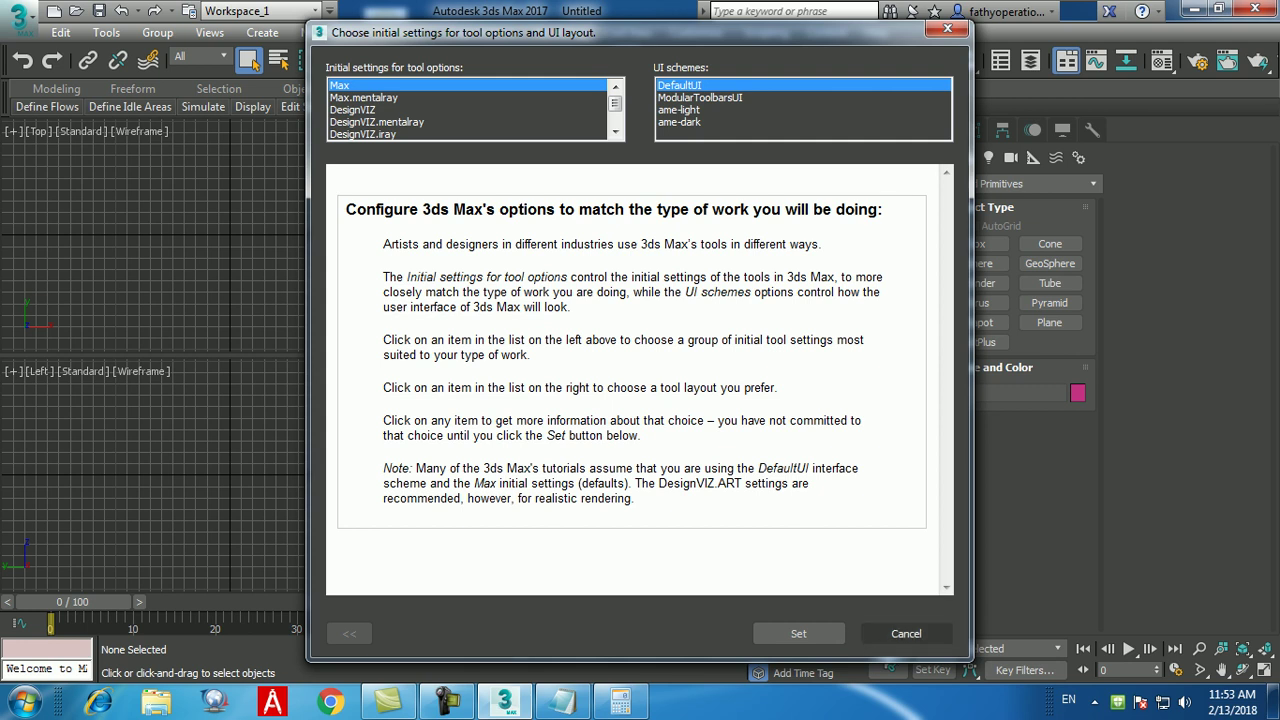
{"action": "left_click", "coordinate": [906, 633]}
- Compare the DesignVIZ.mentalray and Max initial settings in the Custom UI and Defaults Switcher, and close it without applying either
{"action": "left_click", "coordinate": [694, 32]}
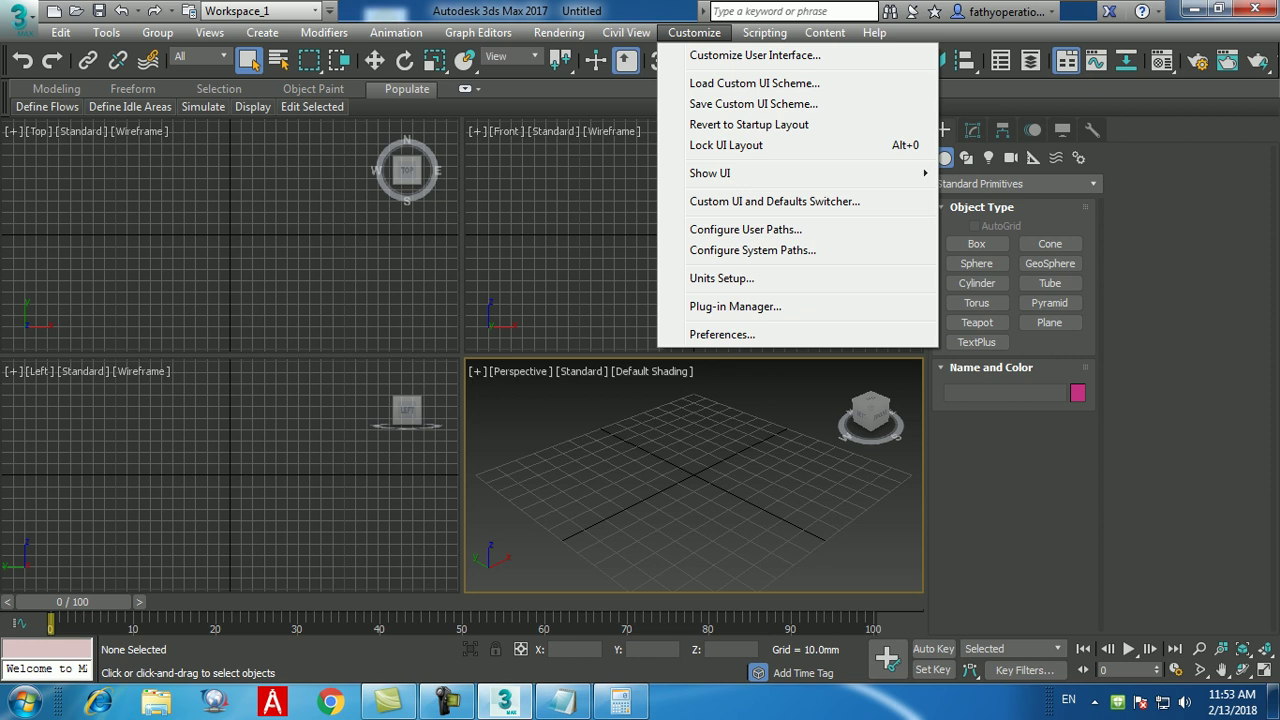
{"action": "left_click", "coordinate": [760, 201]}
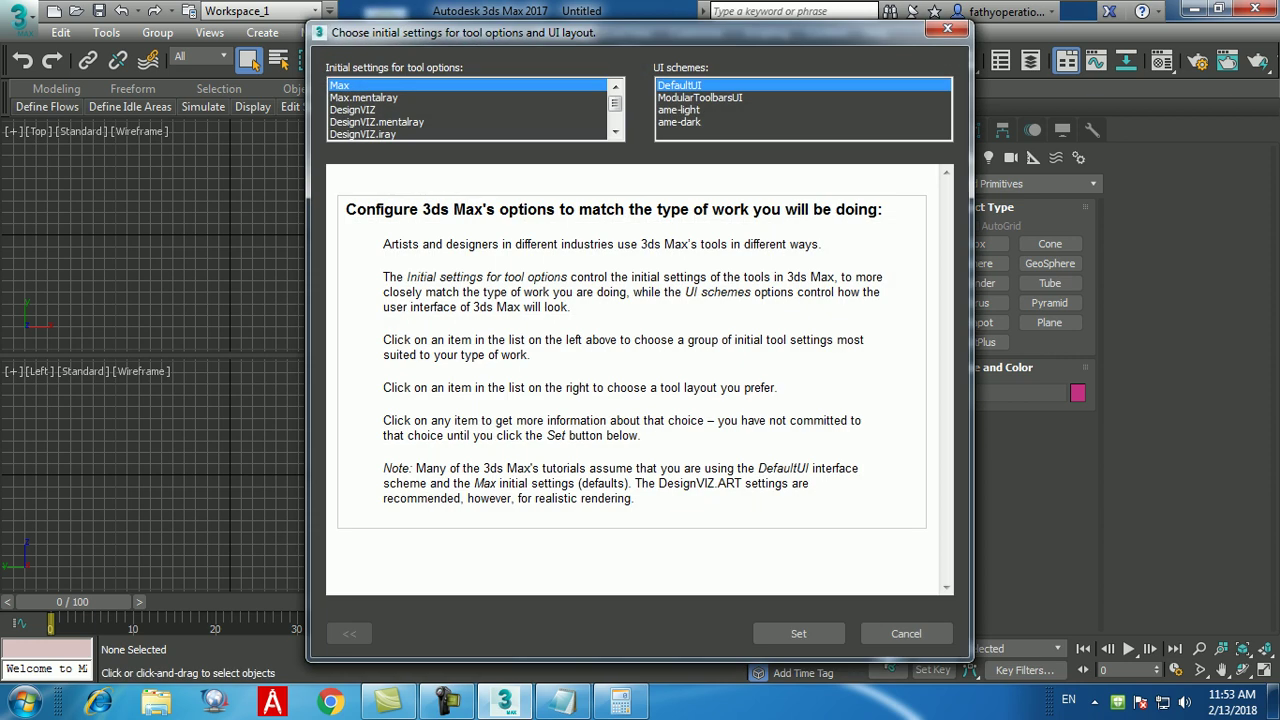
{"action": "left_click", "coordinate": [376, 121]}
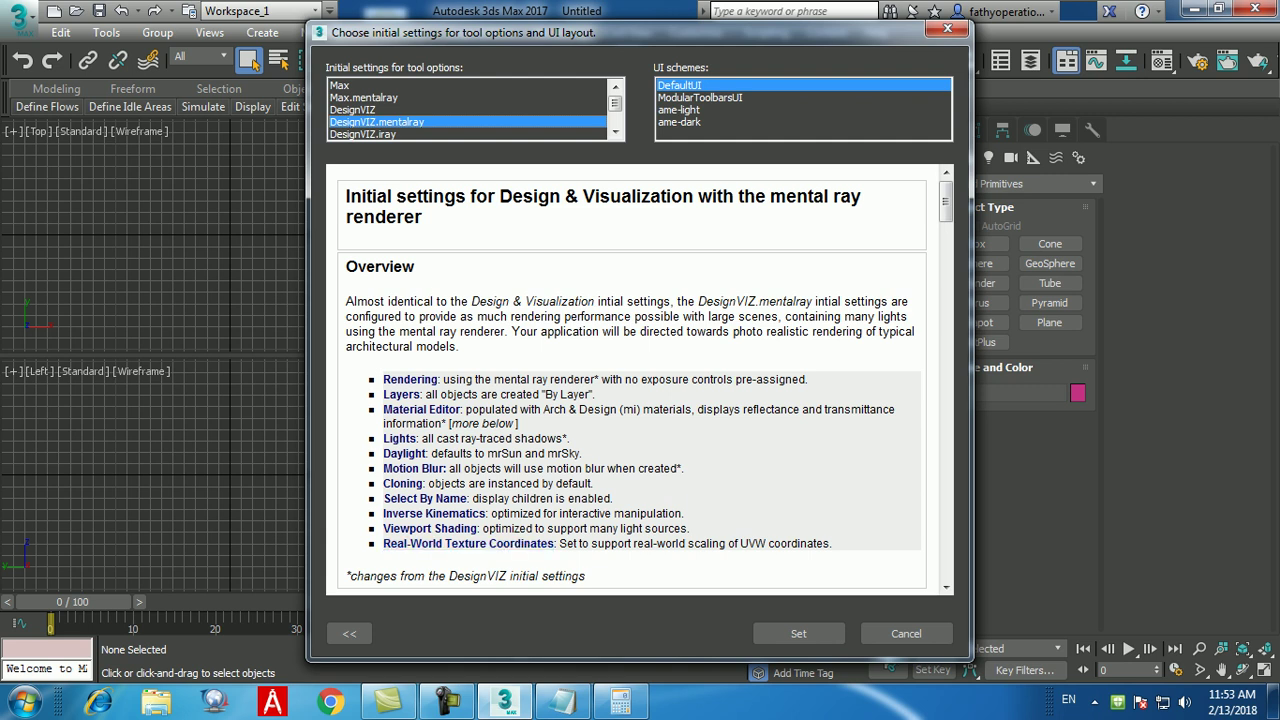
{"action": "left_click", "coordinate": [360, 85]}
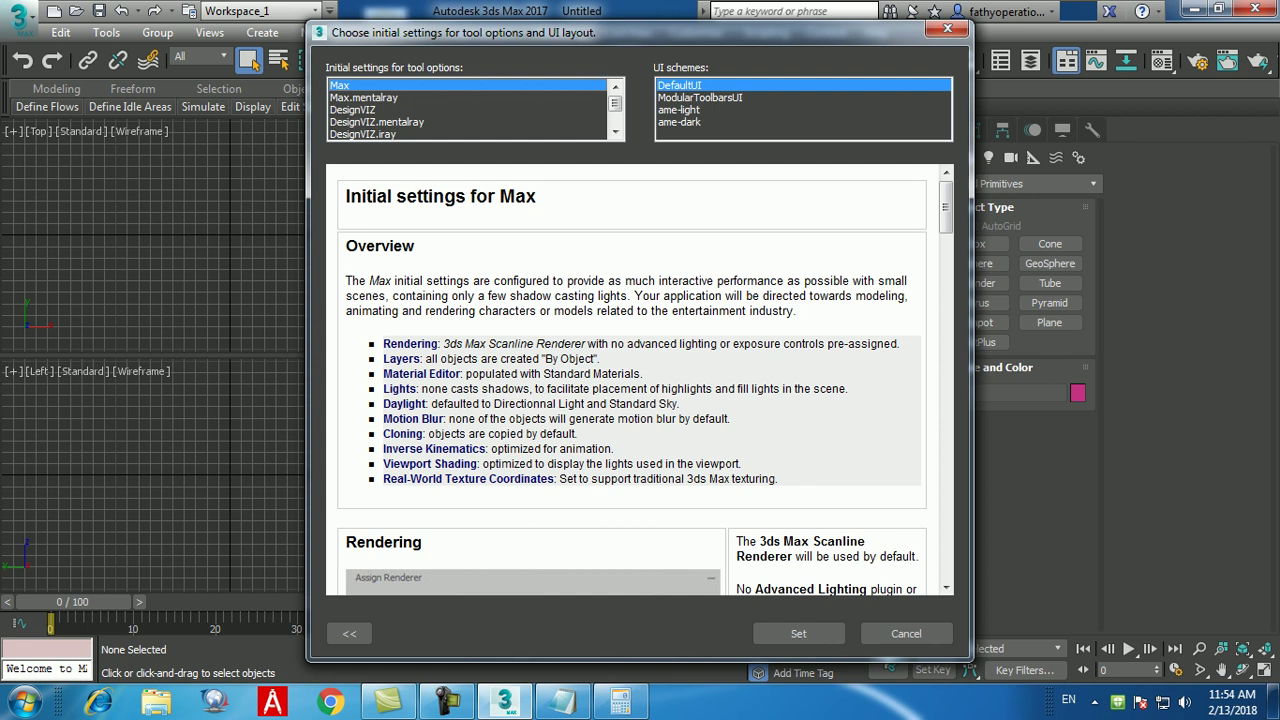
{"action": "left_click", "coordinate": [377, 121]}
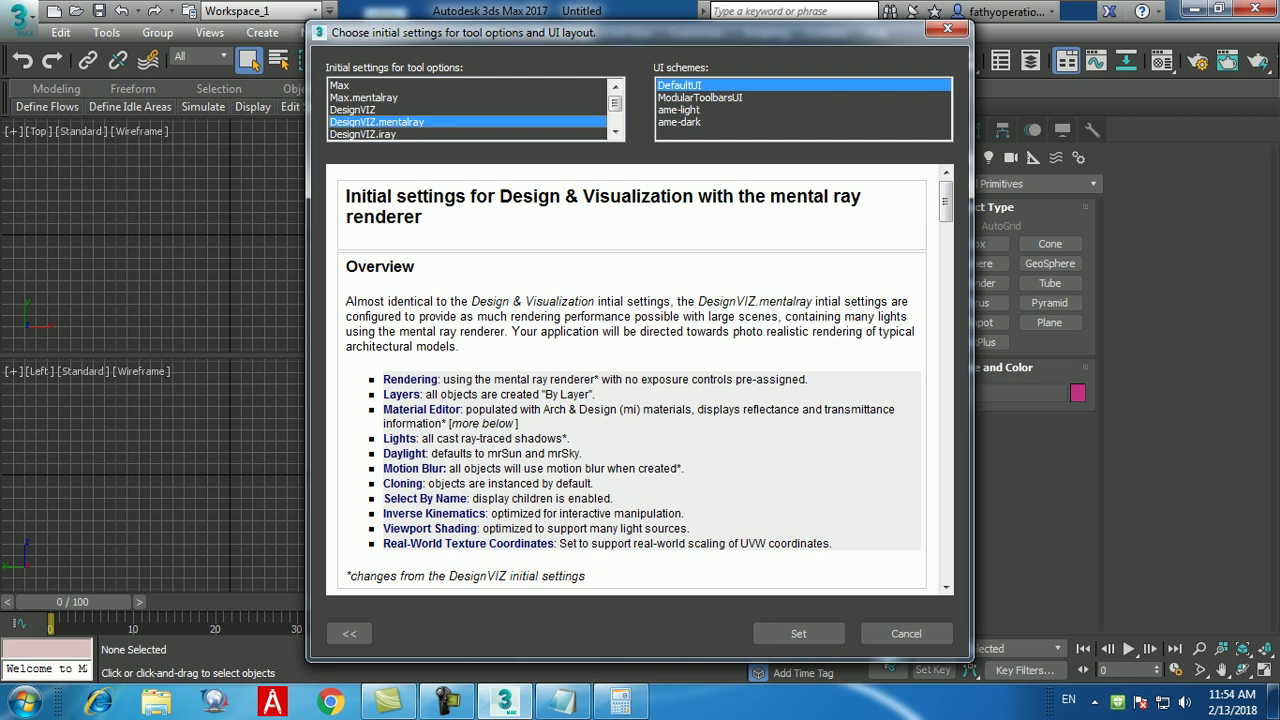
{"action": "left_click", "coordinate": [345, 85]}
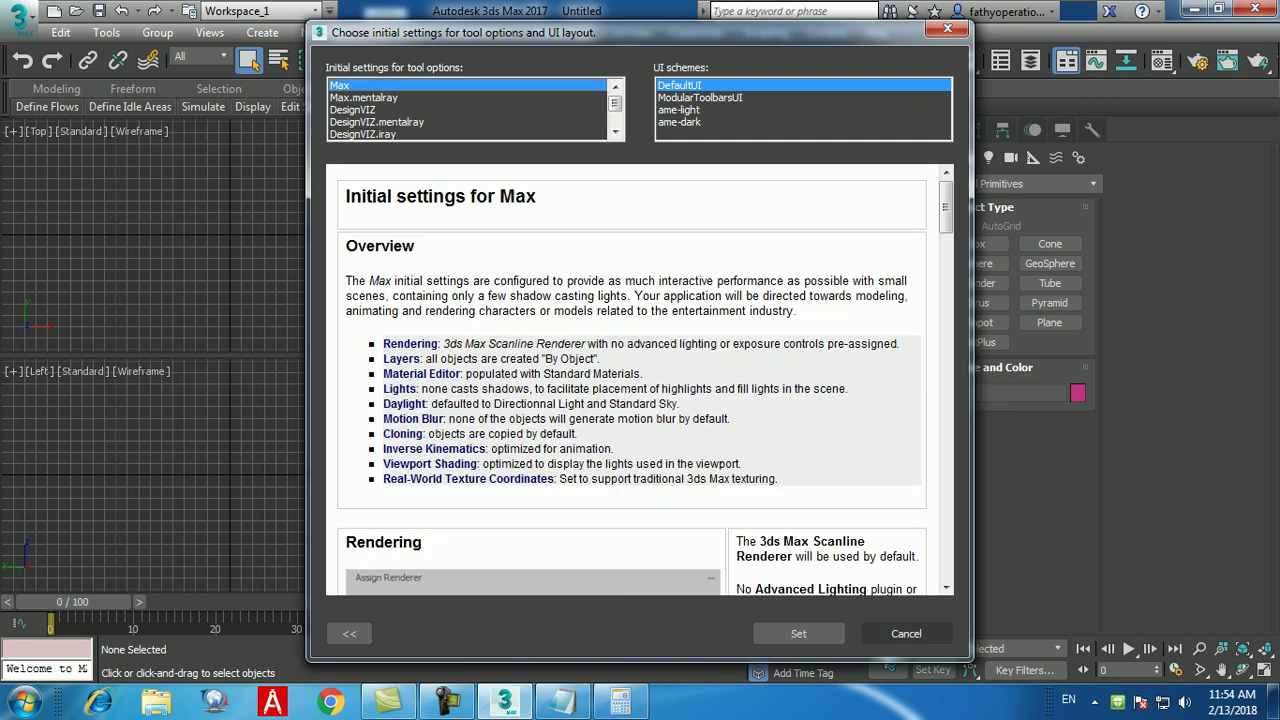
{"action": "left_click", "coordinate": [906, 633]}
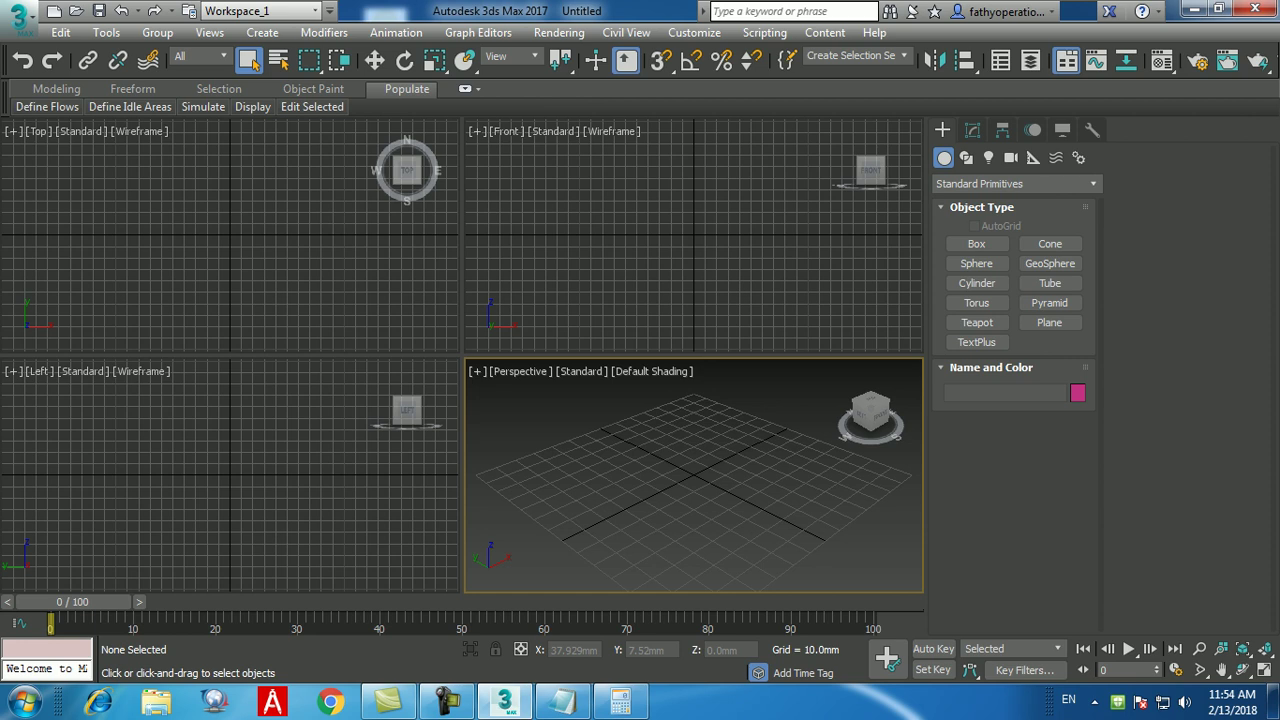
- Maximize the Front viewport and start the spline Line tool with its creation options shown
{"action": "left_click", "coordinate": [672, 303]}
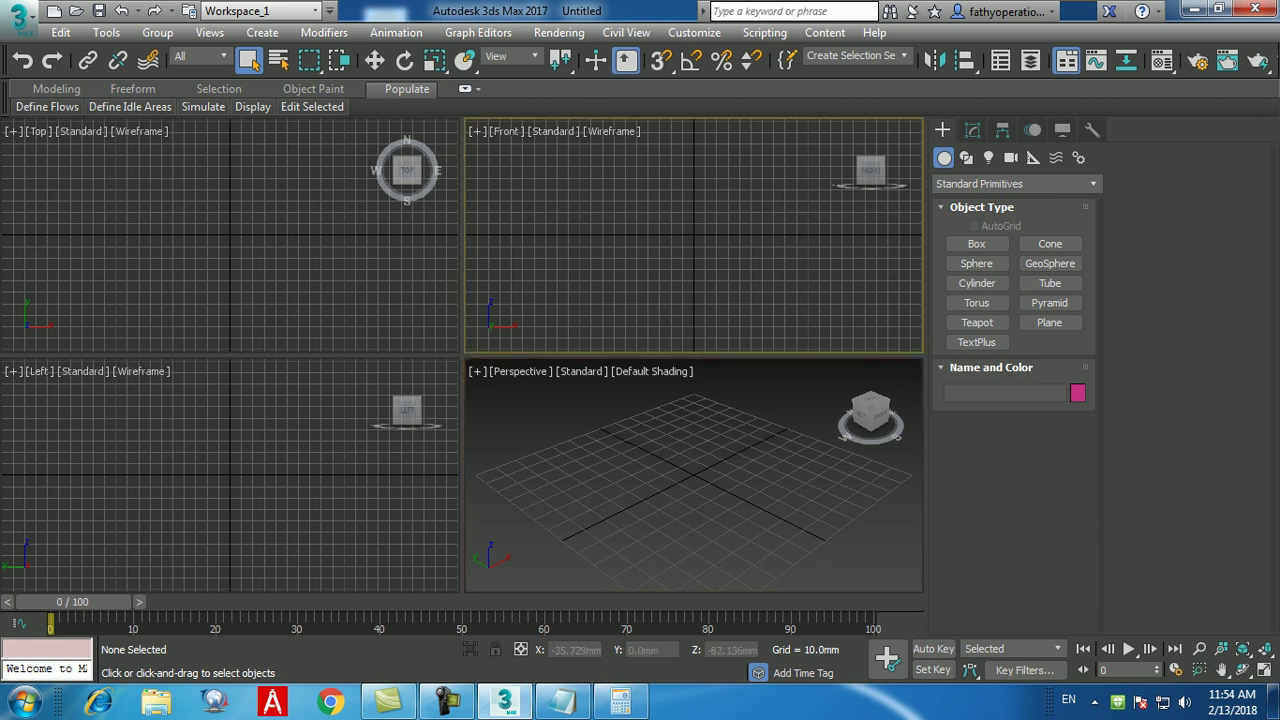
{"action": "key", "text": "alt+w"}
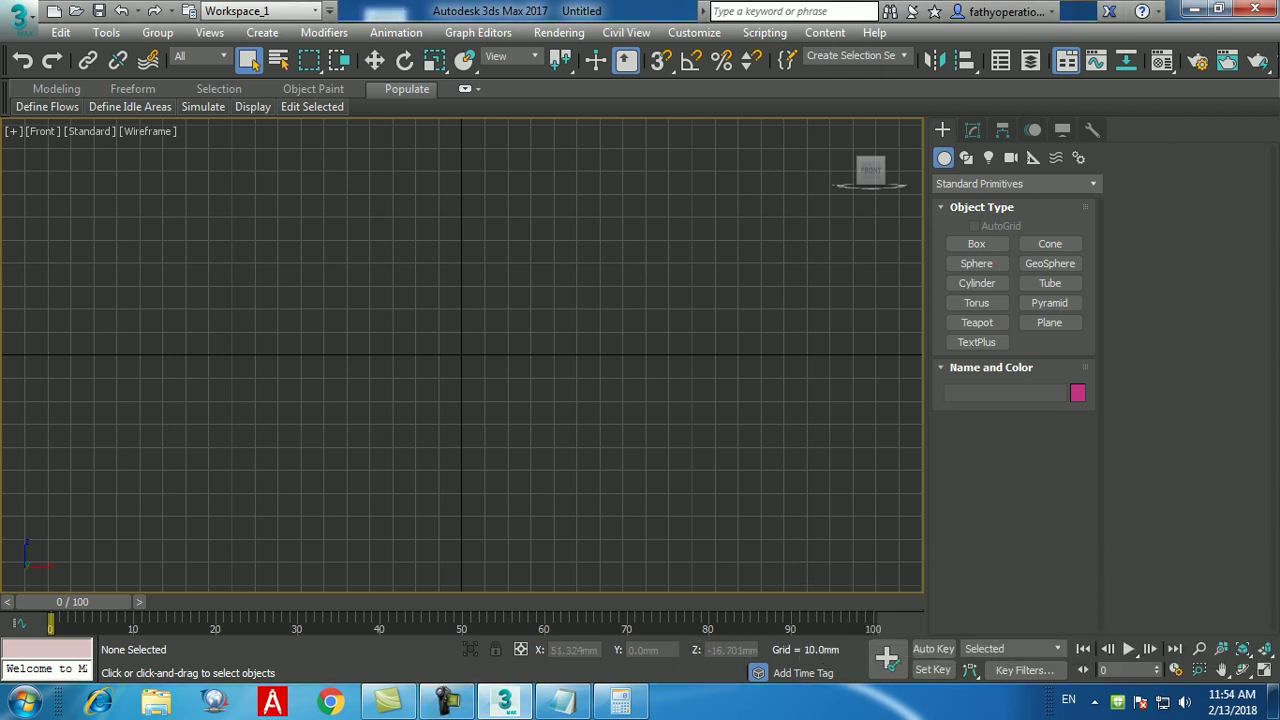
{"action": "left_click", "coordinate": [966, 157]}
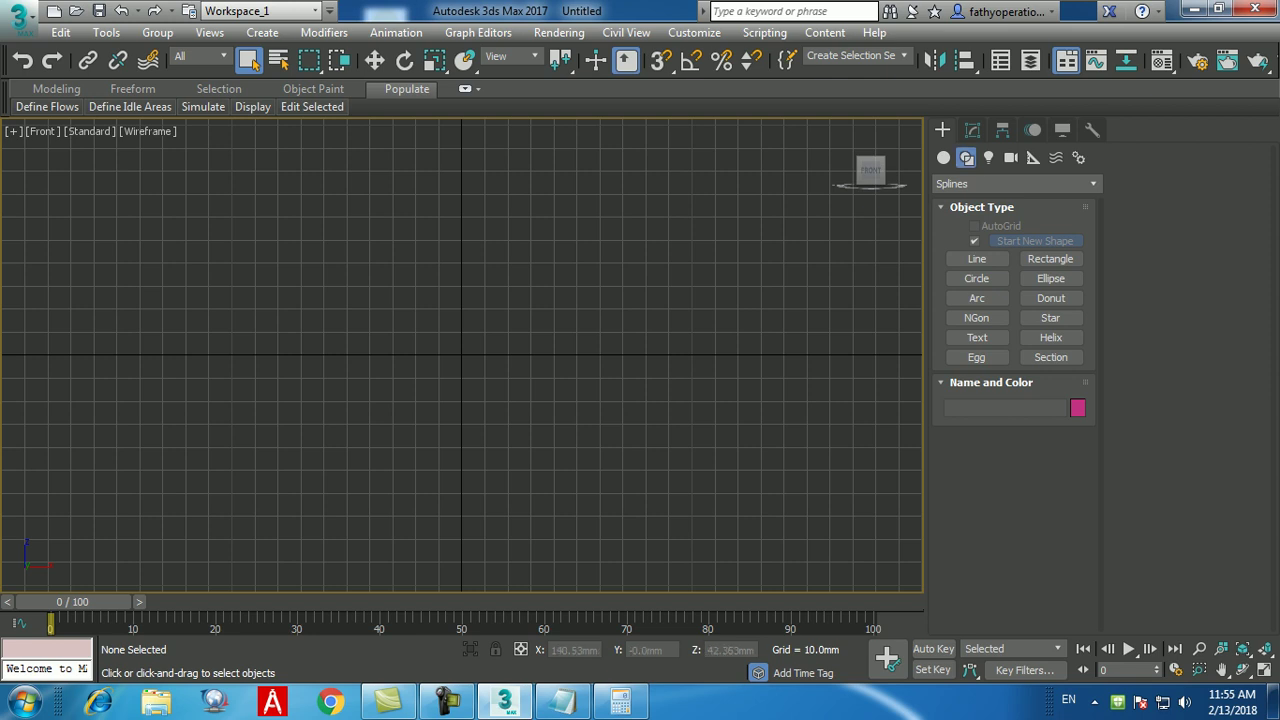
{"action": "left_click", "coordinate": [976, 258]}
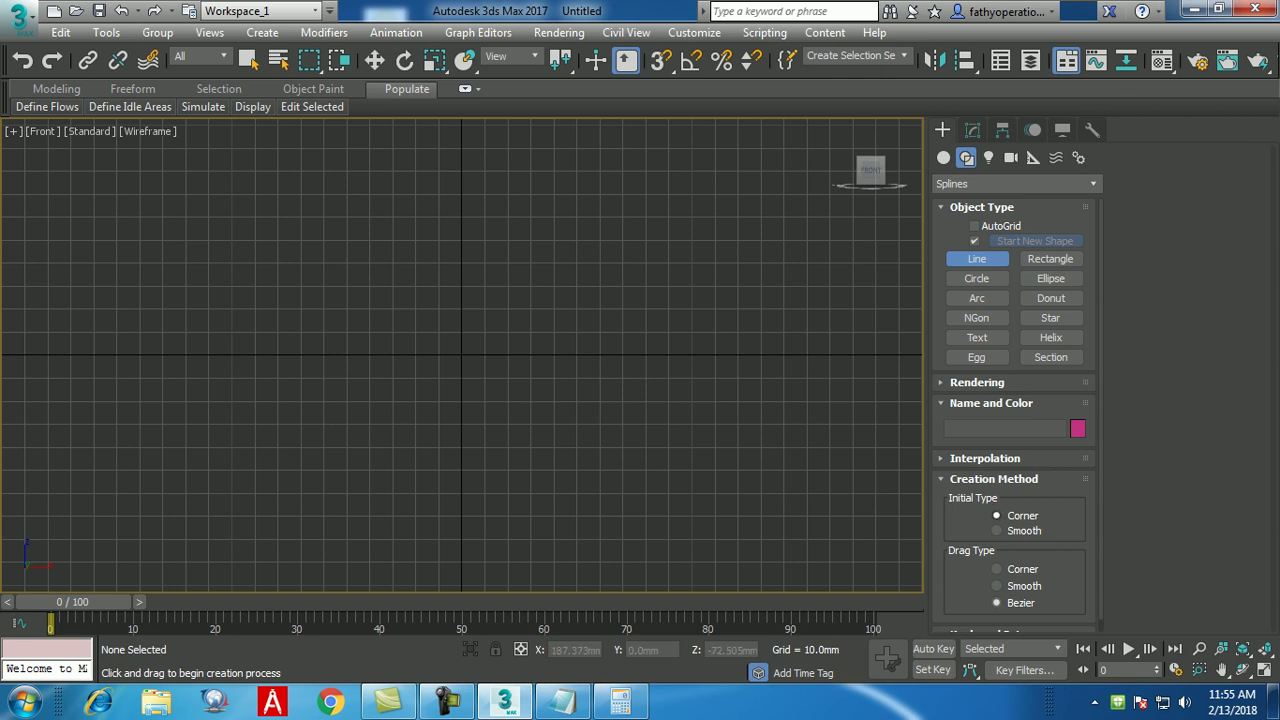
- Draw an open zigzag line of nine points across the Front view with the drag type set to Corner
{"action": "left_click", "coordinate": [997, 569]}
{"action": "left_click", "coordinate": [997, 603]}
{"action": "left_click", "coordinate": [997, 586]}
{"action": "left_click", "coordinate": [277, 343]}
{"action": "left_click", "coordinate": [308, 289]}
{"action": "left_click", "coordinate": [330, 331]}
{"action": "left_click", "coordinate": [350, 275]}
{"action": "left_click", "coordinate": [385, 324]}
{"action": "left_click", "coordinate": [418, 268]}
{"action": "left_click", "coordinate": [459, 328]}
{"action": "left_click", "coordinate": [479, 268]}
{"action": "left_click", "coordinate": [529, 352]}
{"action": "right_click", "coordinate": [577, 317]}
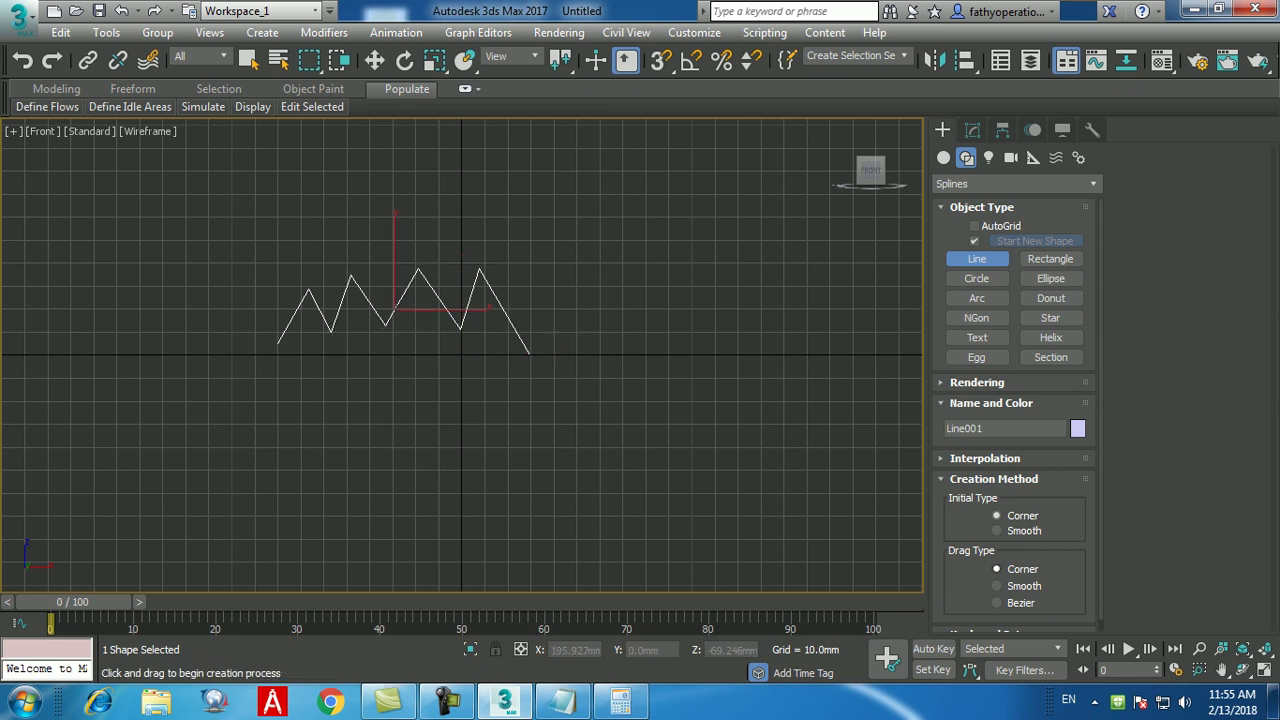
- Draw a second open line of ten alternating high and low points below the zigzag, with the drag type set to Smooth
{"action": "left_click", "coordinate": [996, 586]}
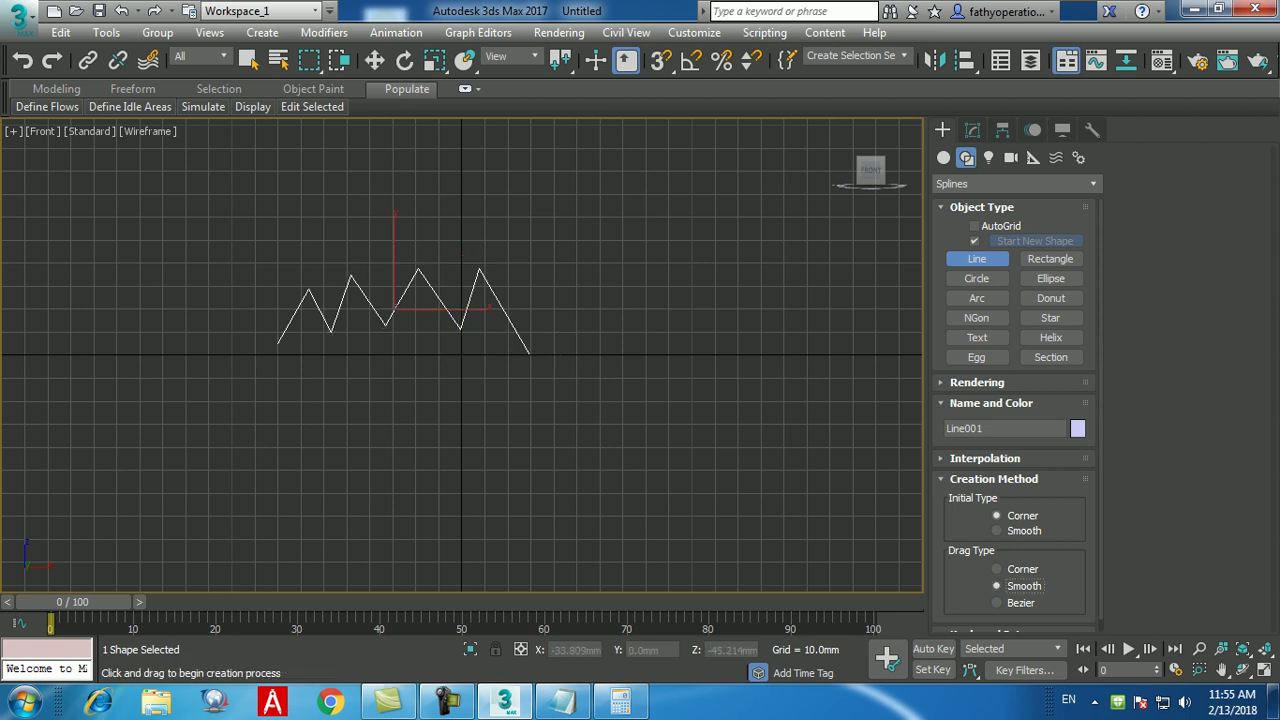
{"action": "left_click", "coordinate": [288, 448]}
{"action": "left_click", "coordinate": [336, 400]}
{"action": "left_click", "coordinate": [396, 460]}
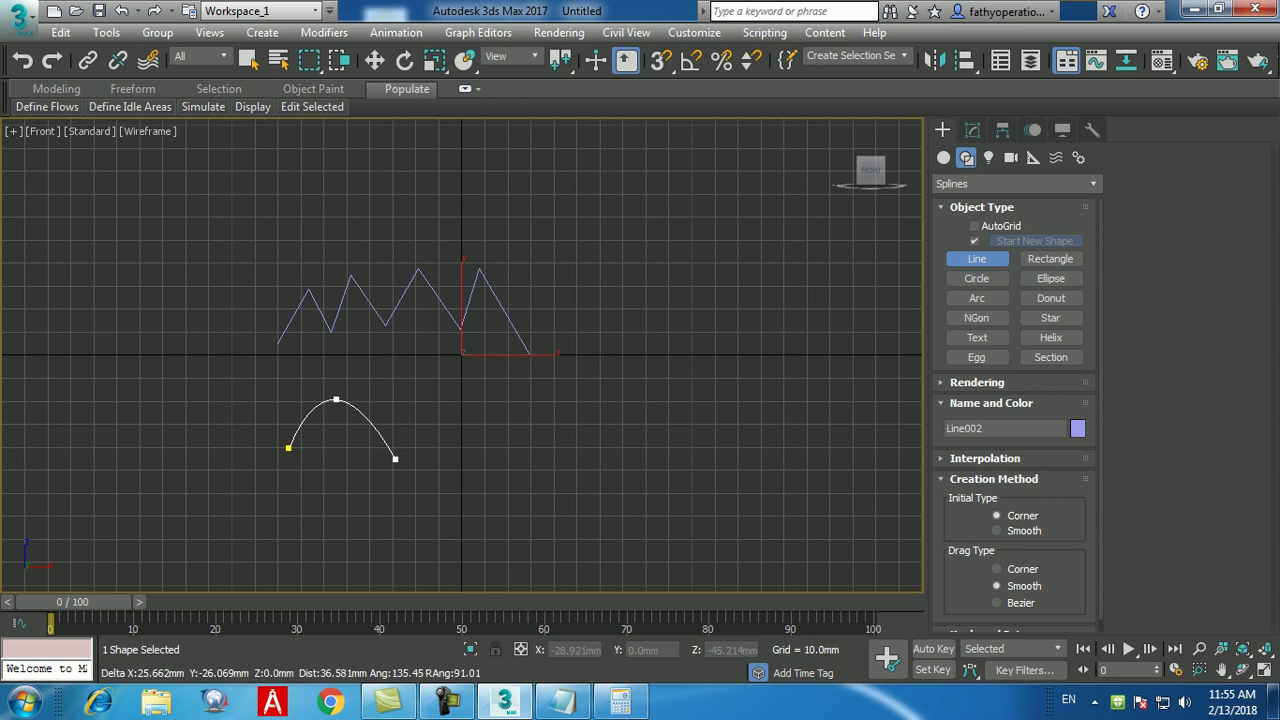
{"action": "left_click", "coordinate": [418, 399]}
{"action": "left_click", "coordinate": [439, 447]}
{"action": "left_click", "coordinate": [452, 411]}
{"action": "left_click", "coordinate": [520, 443]}
{"action": "left_click", "coordinate": [532, 400]}
{"action": "left_click", "coordinate": [553, 436]}
{"action": "left_click", "coordinate": [584, 391]}
{"action": "right_click", "coordinate": [584, 391]}
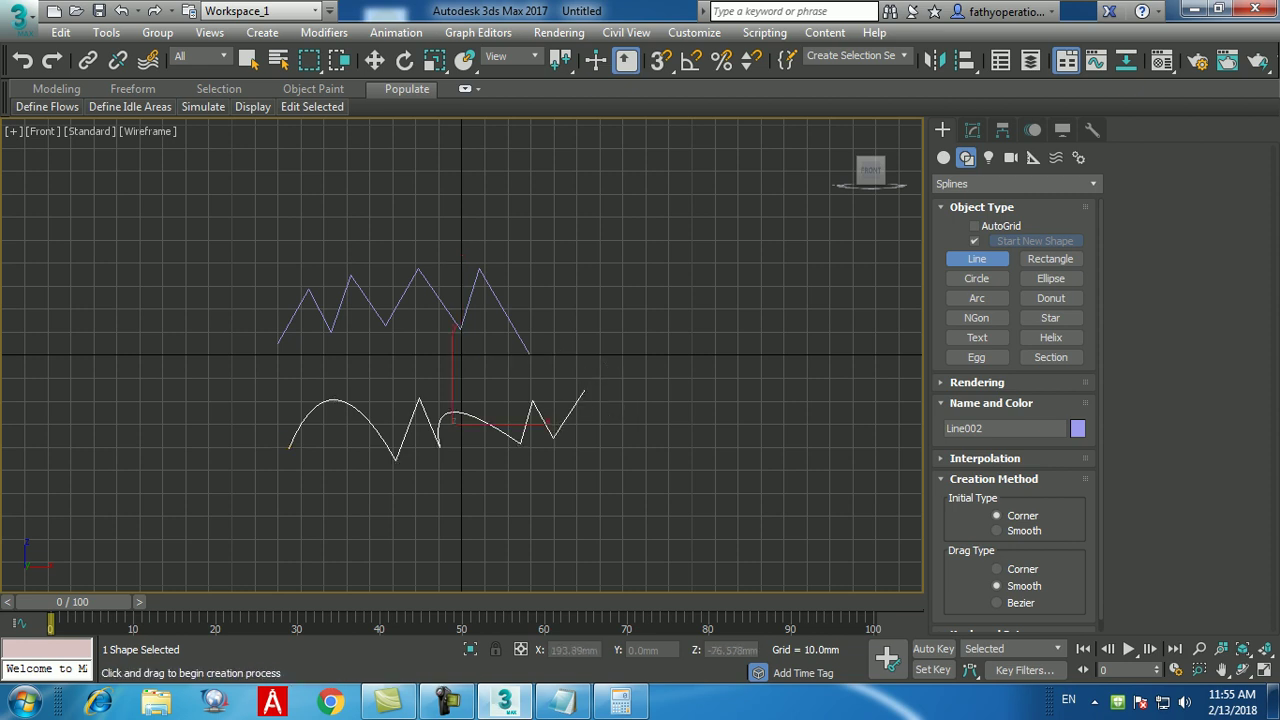
- Draw a third open line below the other two with the drag type set to Bezier, pulling curve handles at its vertices
{"action": "left_click", "coordinate": [997, 602]}
{"action": "middle_click_drag", "start_coordinate": [460, 400], "coordinate": [452, 374]}
{"action": "left_click", "coordinate": [298, 521]}
{"action": "left_click_drag", "start_coordinate": [340, 468], "coordinate": [391, 517]}
{"action": "left_click", "coordinate": [396, 517]}
{"action": "left_click_drag", "start_coordinate": [440, 434], "coordinate": [412, 410]}
{"action": "right_click", "coordinate": [412, 410]}
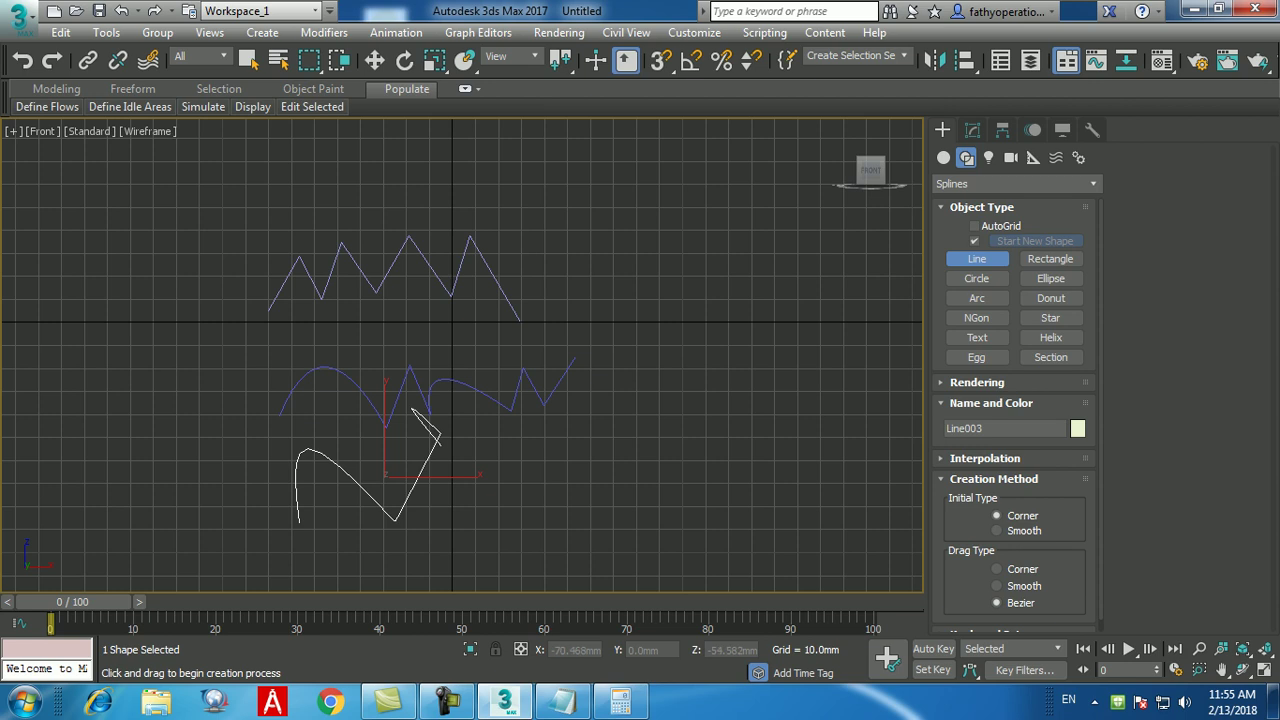
- Edit the Bezier line at vertex level and move a tangent handle of its second vertex to slightly reshape the curve
{"action": "scroll", "coordinate": [318, 415], "scroll_direction": "up", "scroll_amount": 5}
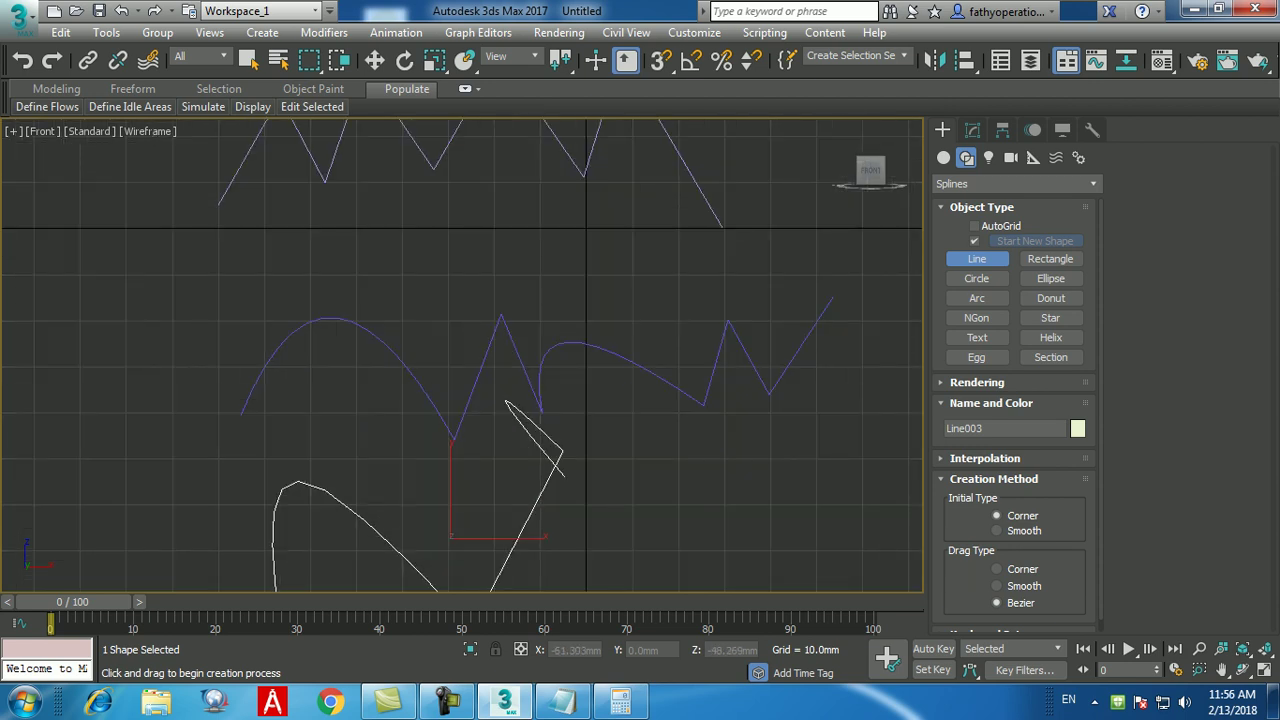
{"action": "middle_click_drag", "start_coordinate": [460, 400], "coordinate": [477, 330]}
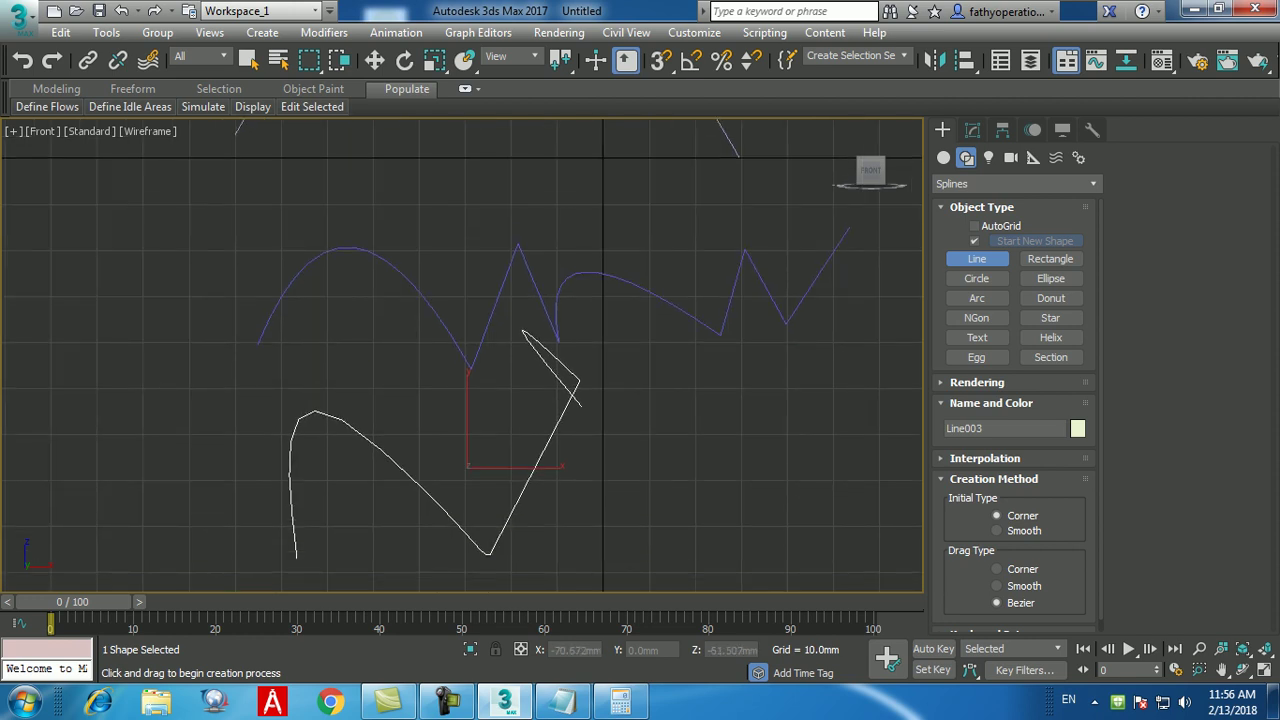
{"action": "left_click", "coordinate": [972, 131]}
{"action": "middle_click_drag", "start_coordinate": [180, 546], "coordinate": [162, 556]}
{"action": "left_click", "coordinate": [1164, 182]}
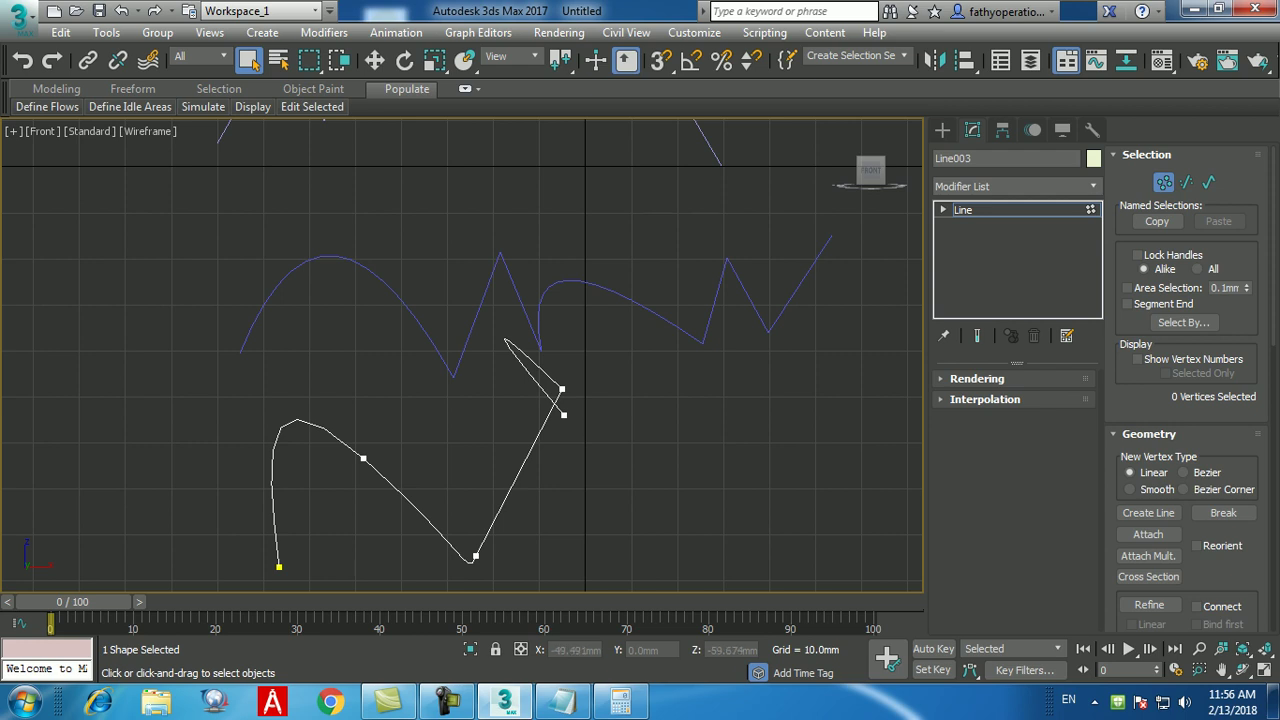
{"action": "left_click_drag", "start_coordinate": [345, 432], "coordinate": [385, 466]}
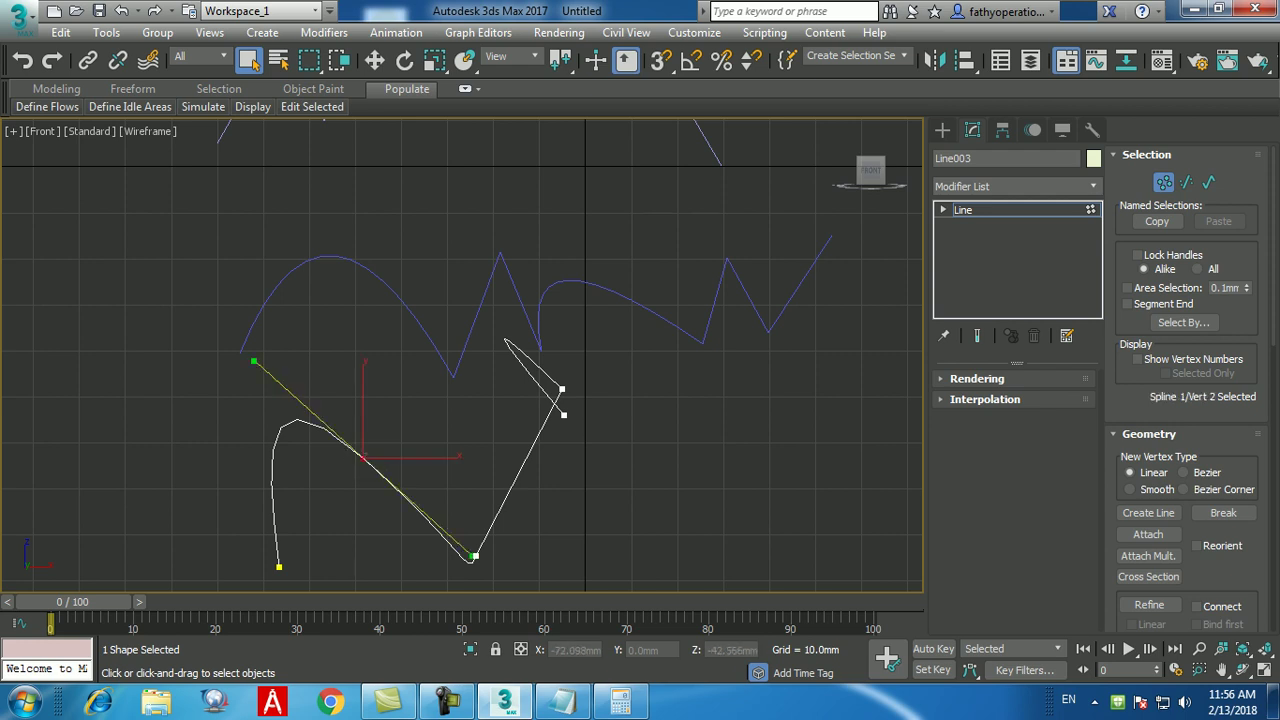
{"action": "left_click", "coordinate": [243, 362]}
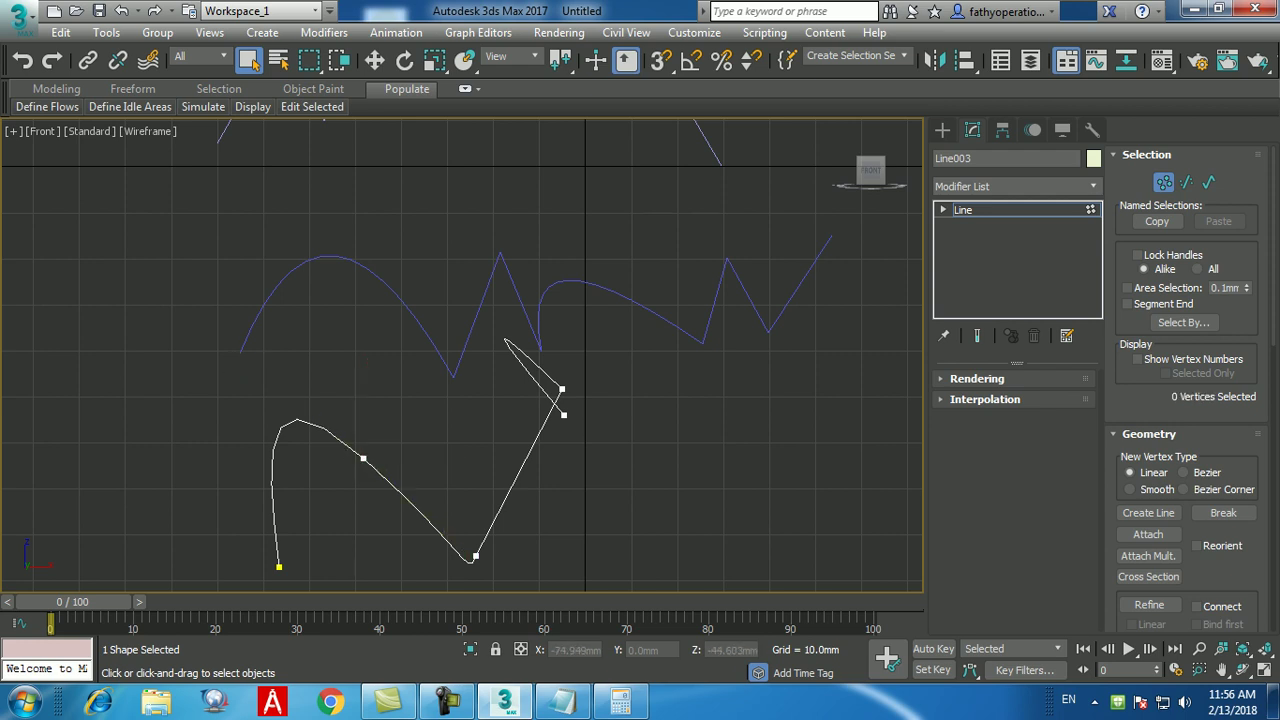
{"action": "left_click", "coordinate": [363, 458]}
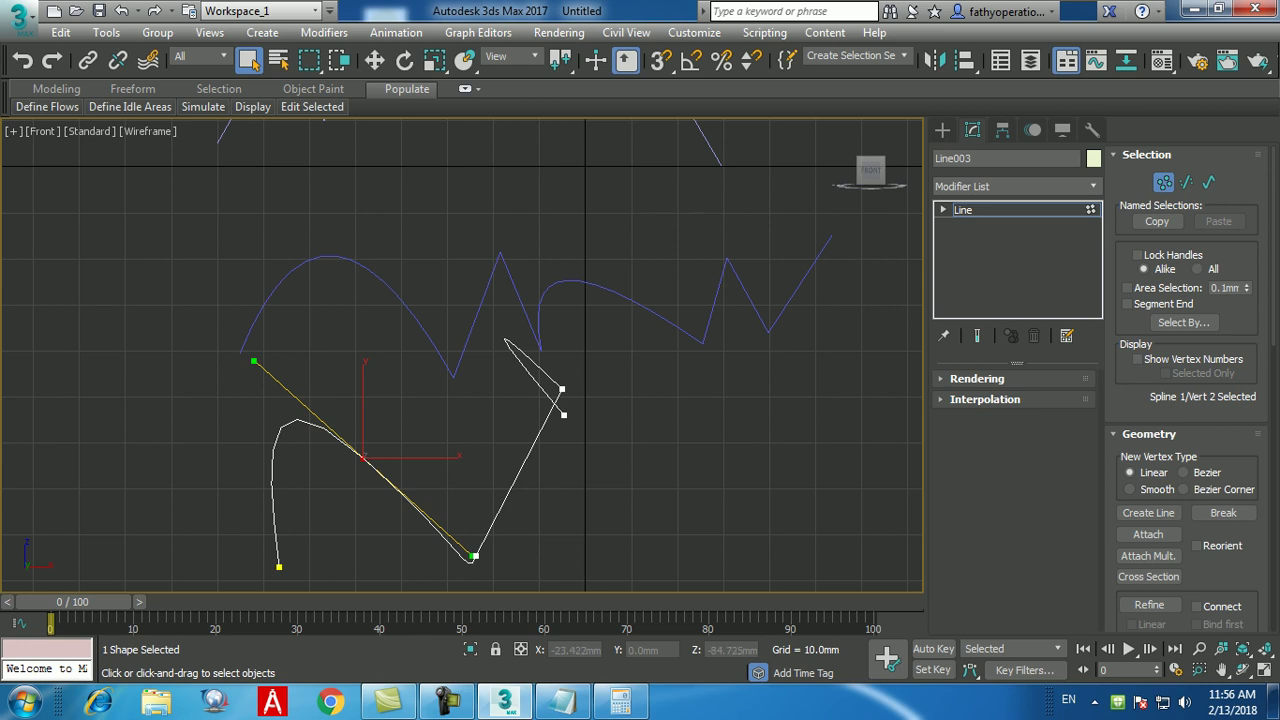
{"action": "key", "text": "w"}
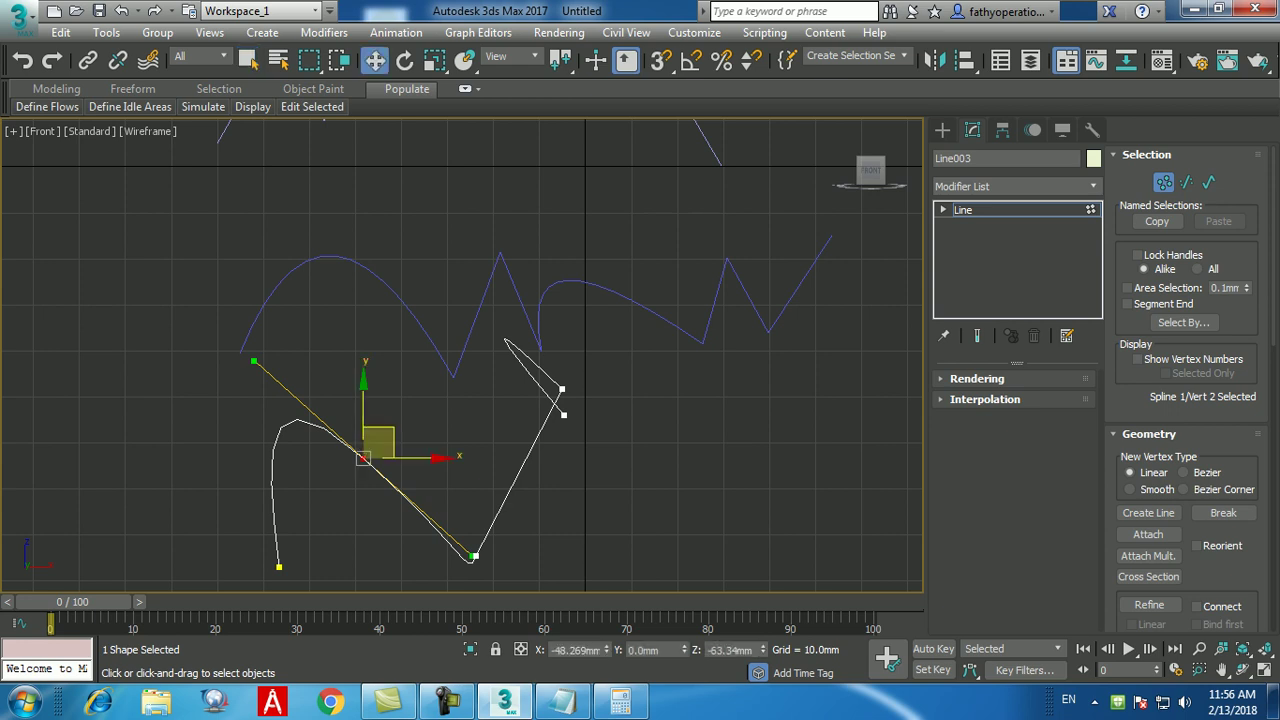
{"action": "mouse_move", "coordinate": [254, 361]}
{"action": "left_mouse_down"}
{"action": "mouse_move", "coordinate": [215, 410]}
{"action": "mouse_move", "coordinate": [225, 440]}
{"action": "mouse_move", "coordinate": [257, 340]}
{"action": "mouse_move", "coordinate": [247, 371]}
{"action": "left_mouse_up"}
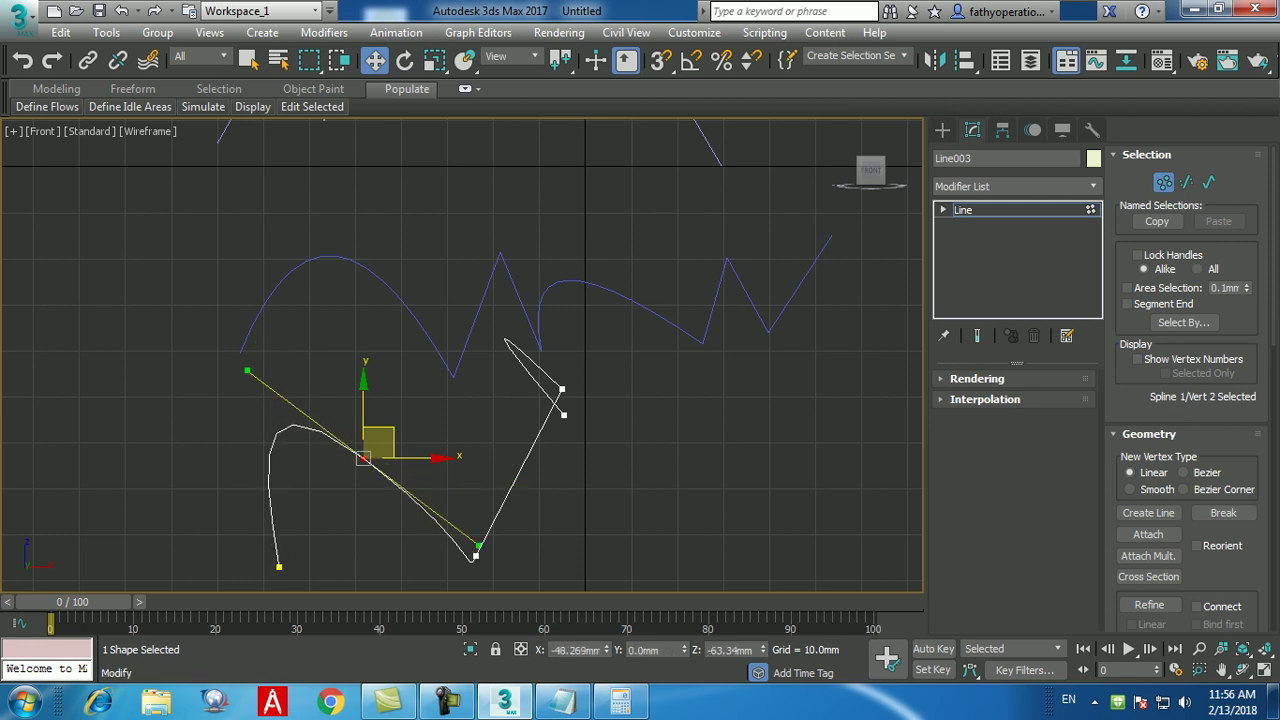
- Edit the Smooth line at vertex level and move its second vertex to about X -72 mm, Z -21 mm
{"action": "left_click", "coordinate": [942, 130]}
{"action": "left_click_drag", "start_coordinate": [440, 305], "coordinate": [440, 305]}
{"action": "left_click", "coordinate": [972, 130]}
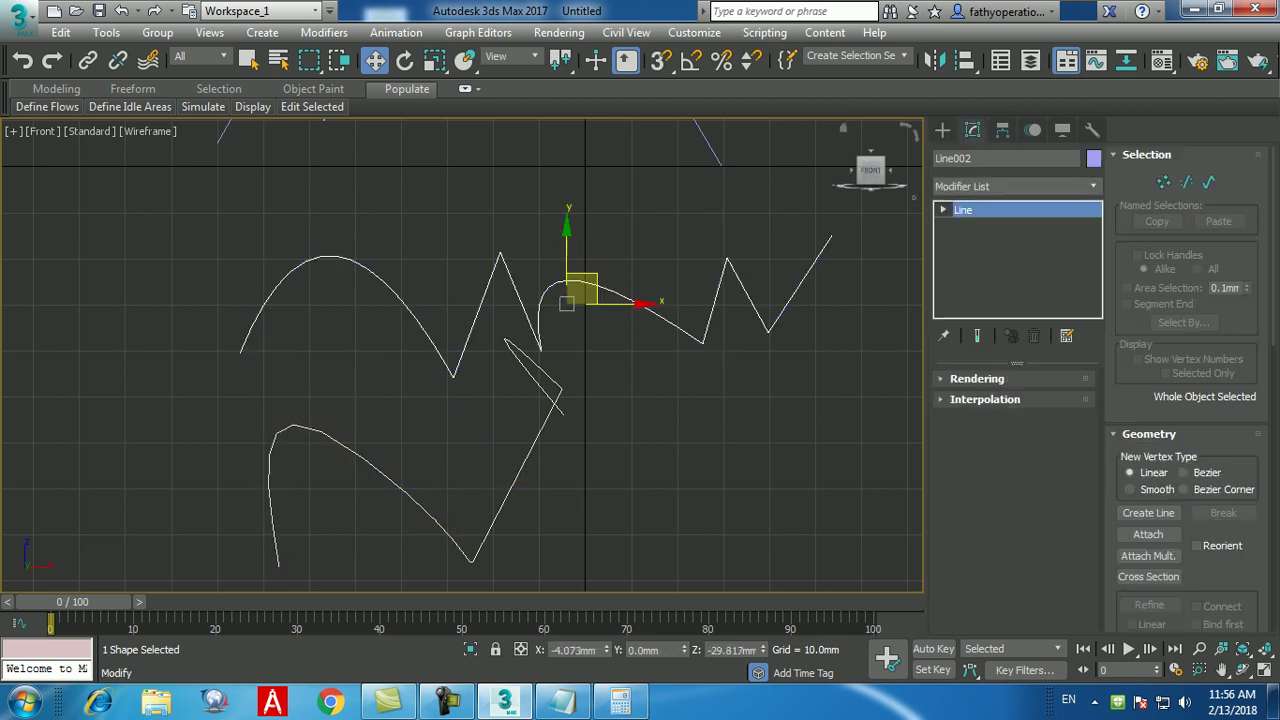
{"action": "key", "text": "1"}
{"action": "mouse_move", "coordinate": [380, 236]}
{"action": "left_mouse_down"}
{"action": "mouse_move", "coordinate": [334, 265]}
{"action": "mouse_move", "coordinate": [223, 209]}
{"action": "mouse_move", "coordinate": [330, 250]}
{"action": "mouse_move", "coordinate": [255, 262]}
{"action": "left_mouse_up"}
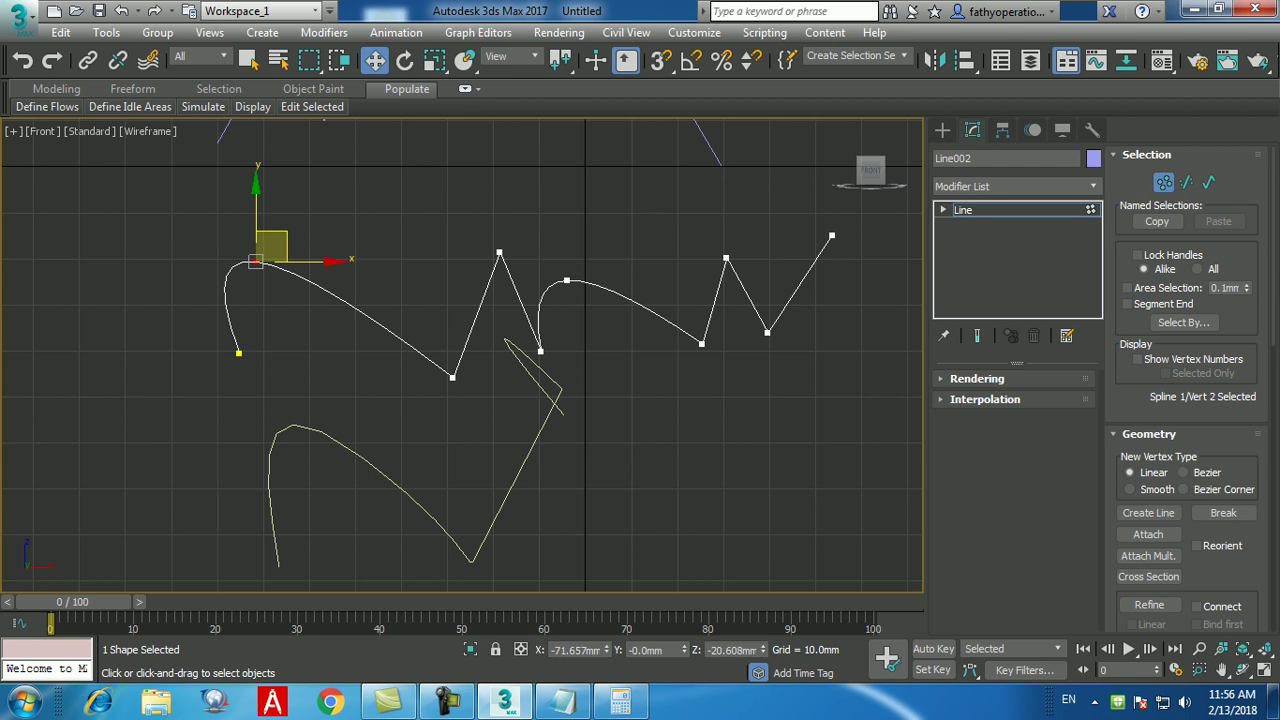
- Delete all the drawn lines, reset the Front view's zoom, and start a new spline Line
{"action": "key", "text": "ctrl+a"}
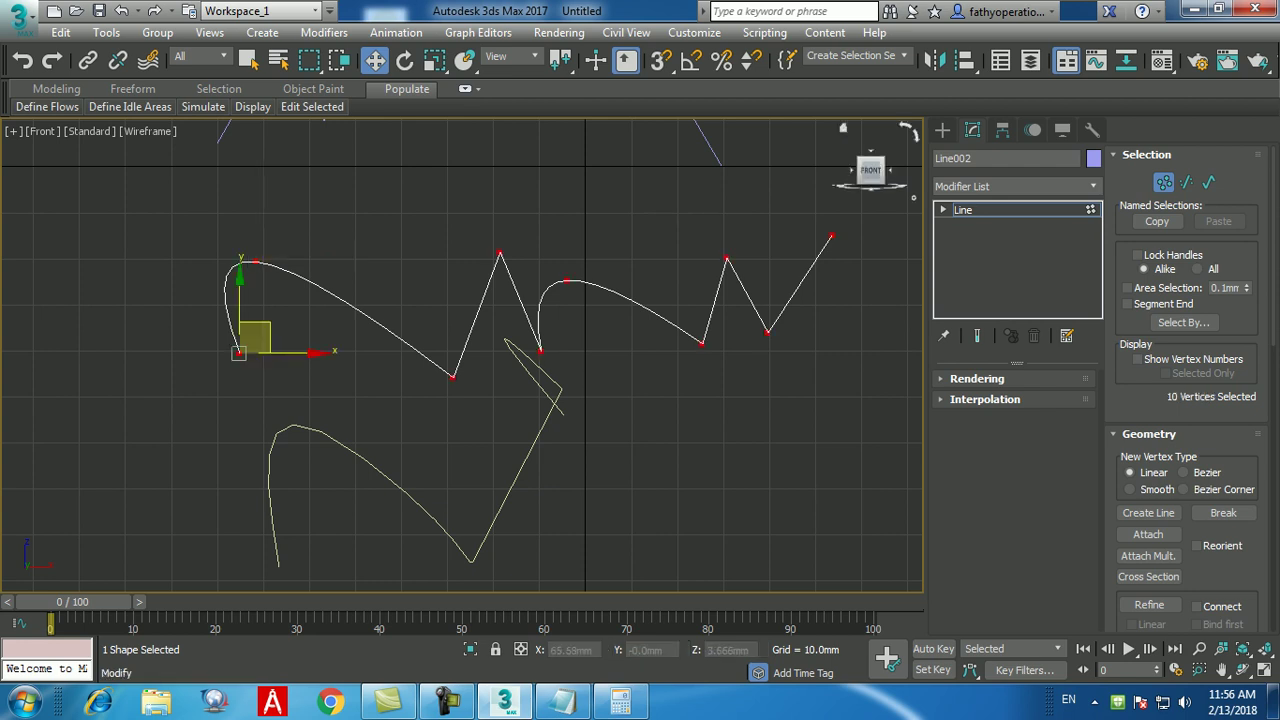
{"action": "left_click", "coordinate": [942, 130]}
{"action": "key", "text": "ctrl+a"}
{"action": "key", "text": "ctrl+s"}
{"action": "key", "text": "Escape"}
{"action": "key", "text": "Delete"}
{"action": "key", "text": "z"}
{"action": "left_click", "coordinate": [976, 258]}
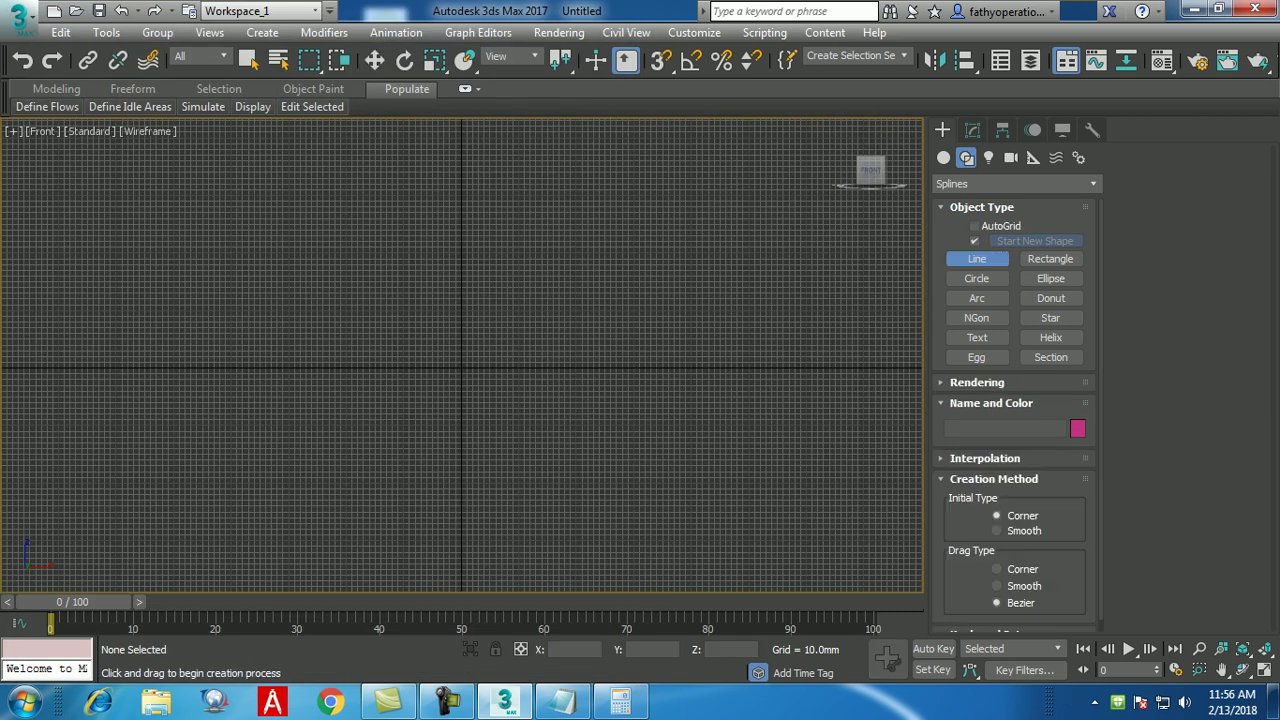
- Draw an open stepped profile with drag type Corner, starting on the vertical axis at about Z 369 mm and ending on the horizontal axis
{"action": "left_click", "coordinate": [997, 569]}
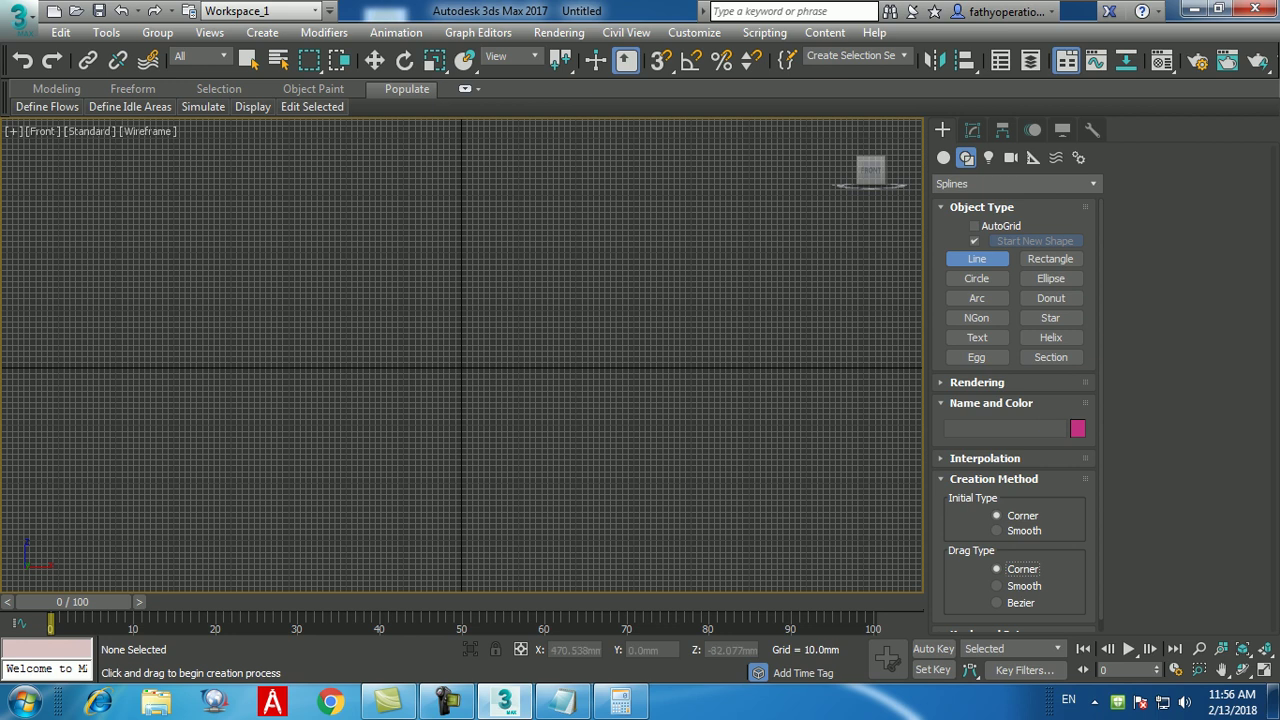
{"action": "middle_click_drag", "start_coordinate": [460, 340], "coordinate": [462, 376]}
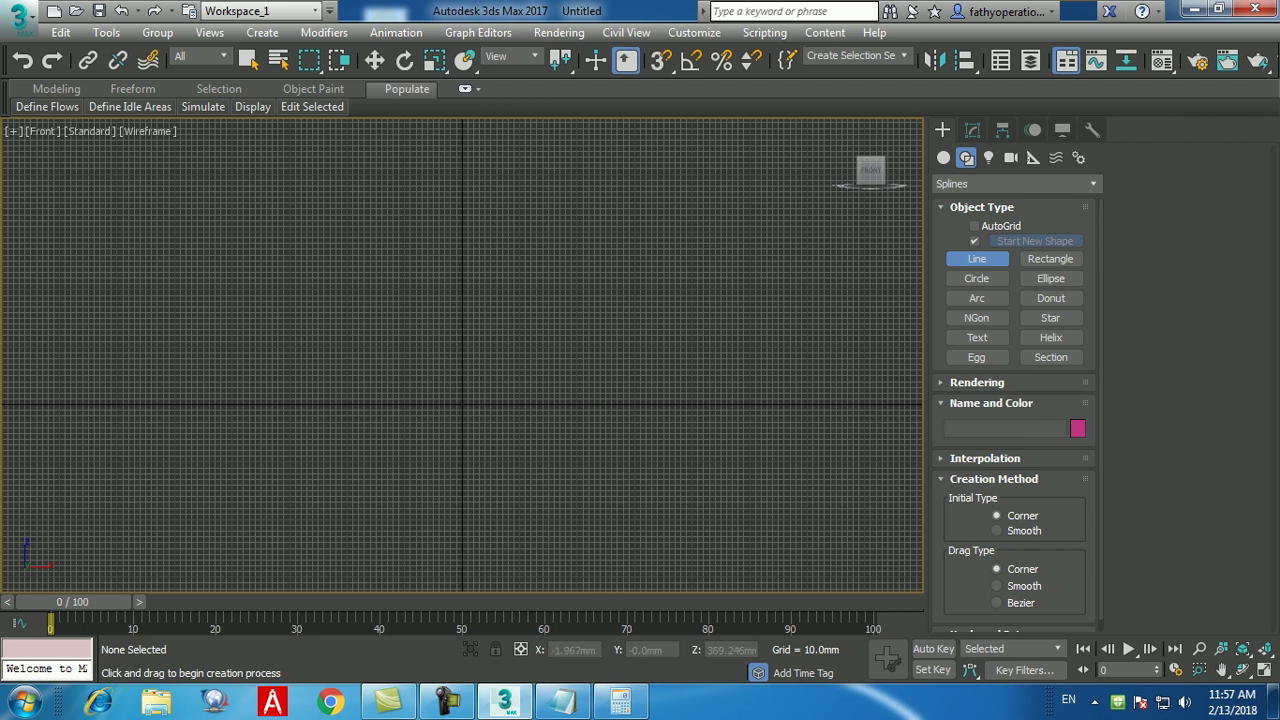
{"action": "left_click", "coordinate": [463, 192]}
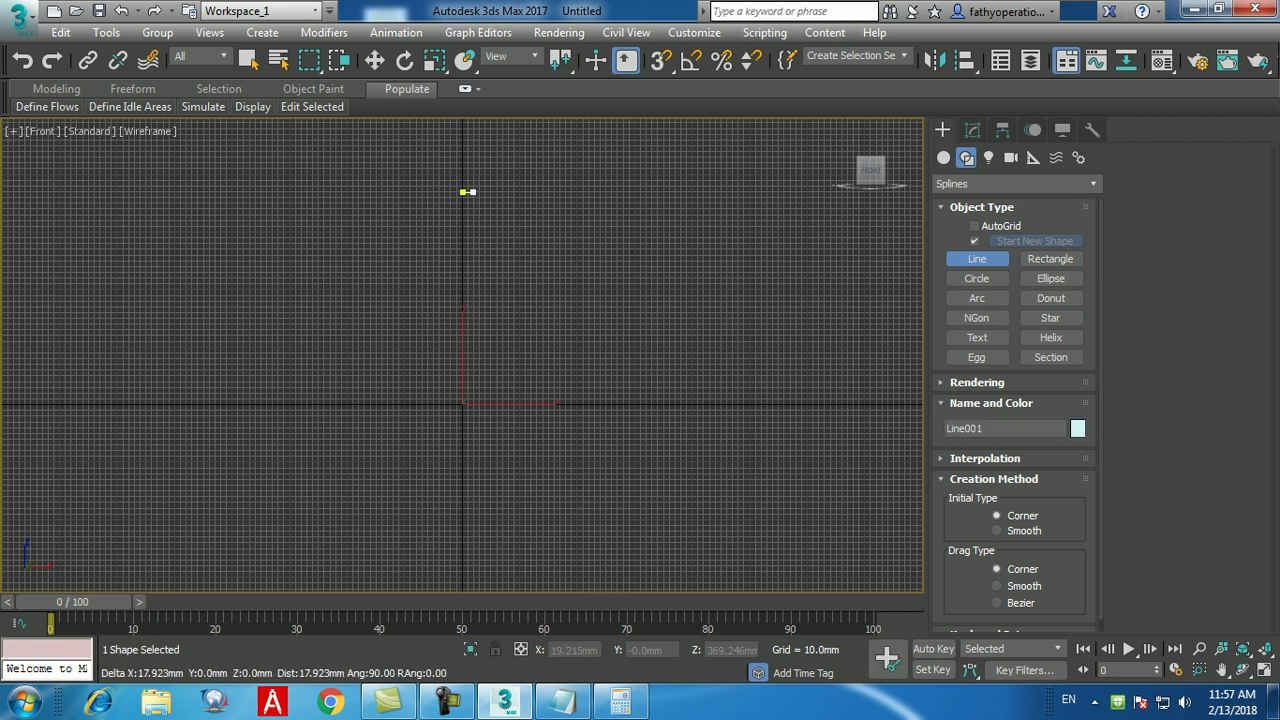
{"action": "left_click", "coordinate": [555, 192]}
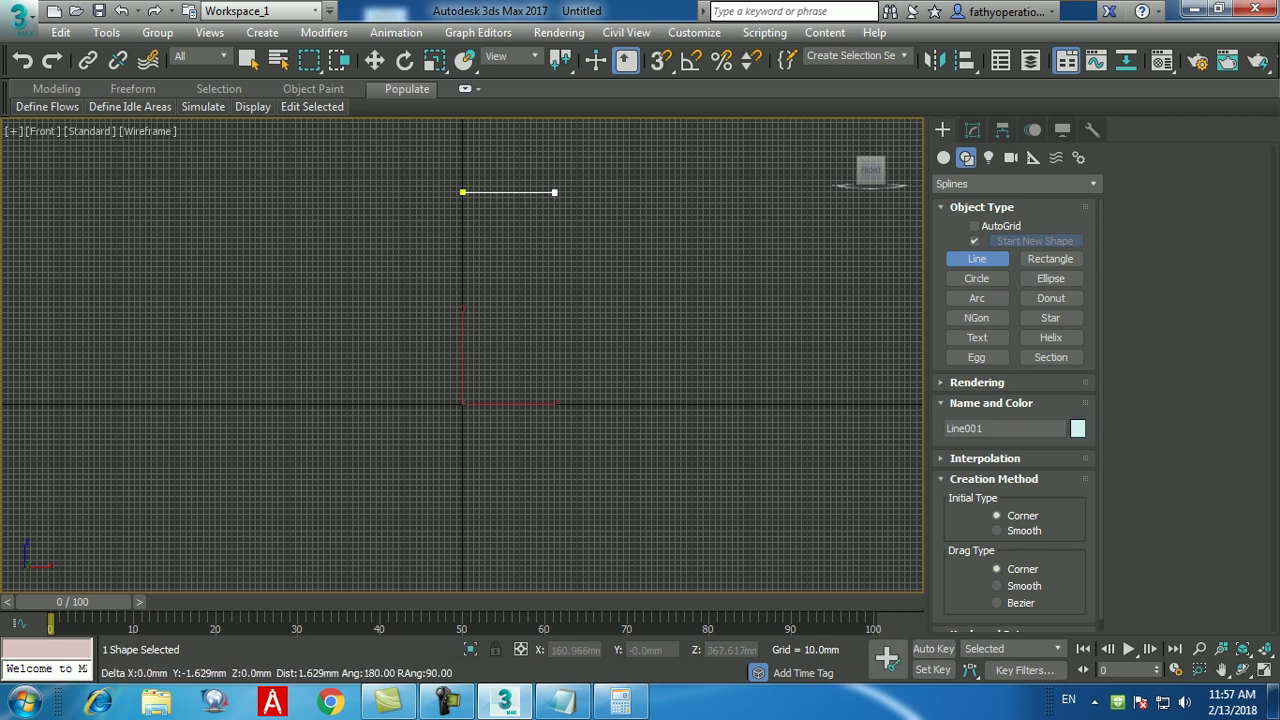
{"action": "left_click", "coordinate": [555, 211]}
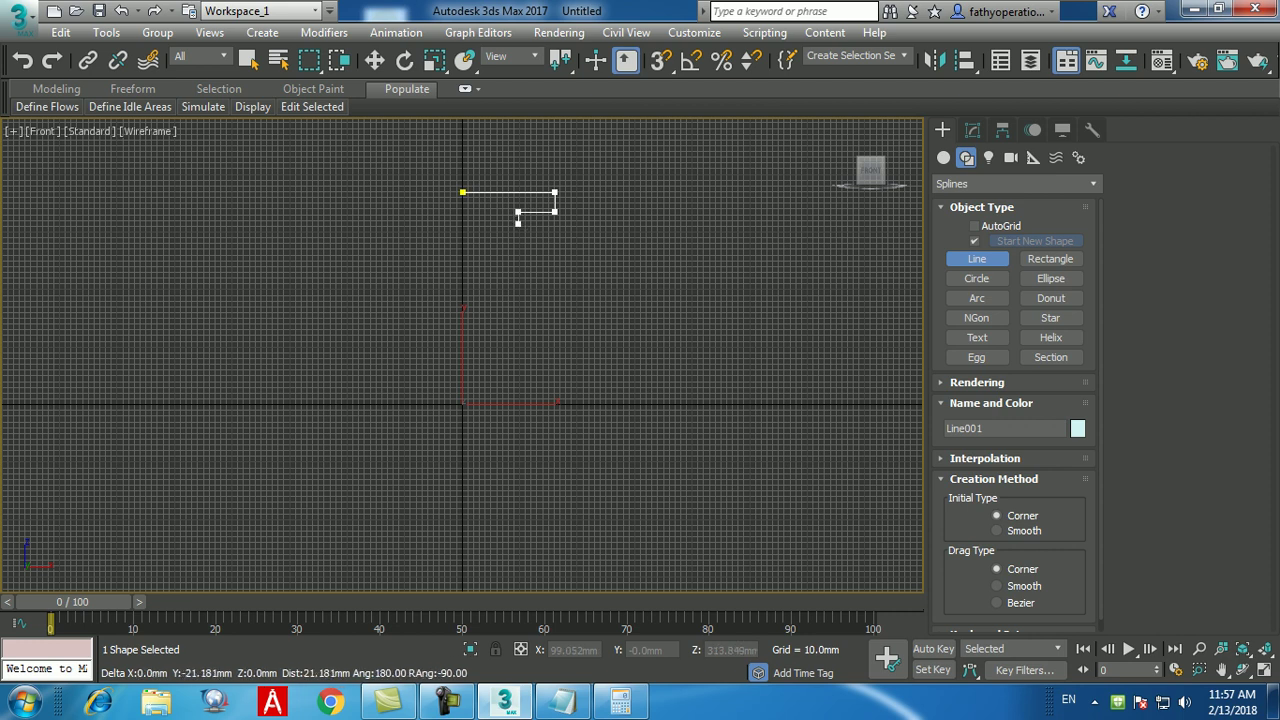
{"action": "left_click", "coordinate": [518, 222]}
{"action": "left_click", "coordinate": [504, 222]}
{"action": "left_click", "coordinate": [504, 404]}
{"action": "right_click", "coordinate": [711, 350]}
{"action": "right_click", "coordinate": [711, 350]}
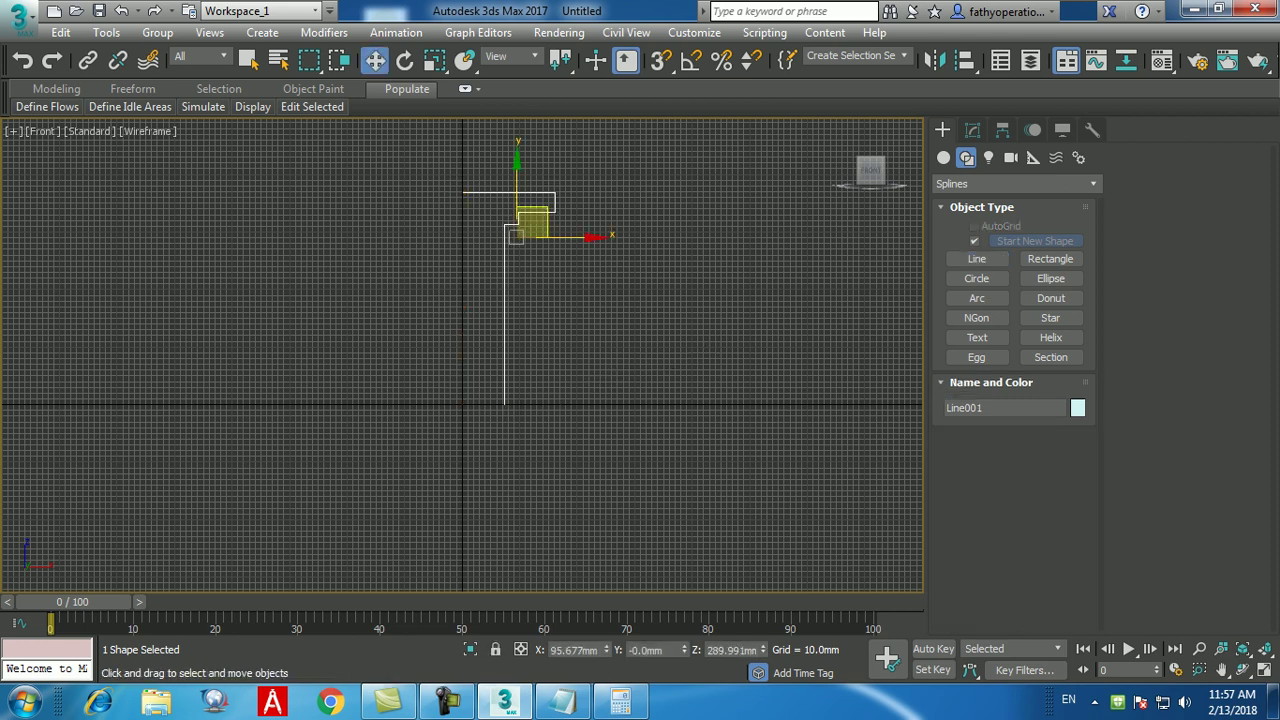
{"action": "key", "text": "ctrl+d"}
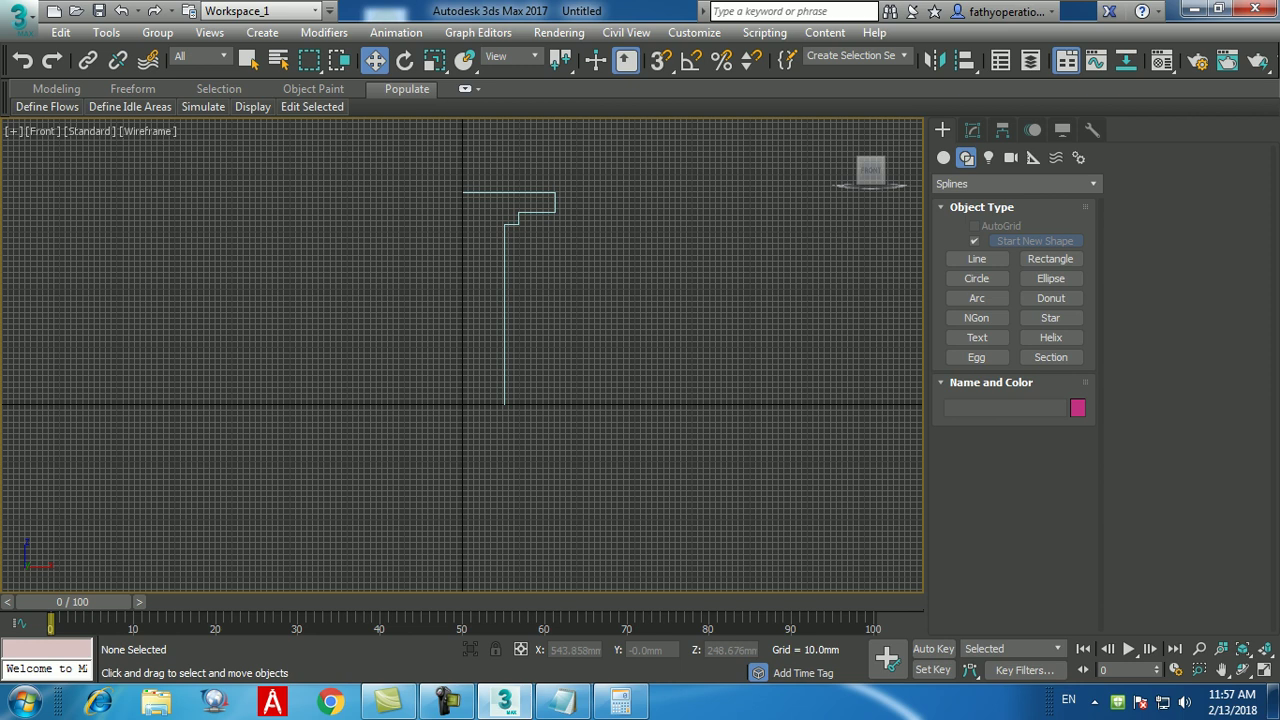
- Mirror the stepped profile line along the Y axis as a copy
{"action": "left_click_drag", "start_coordinate": [437, 303], "coordinate": [523, 337]}
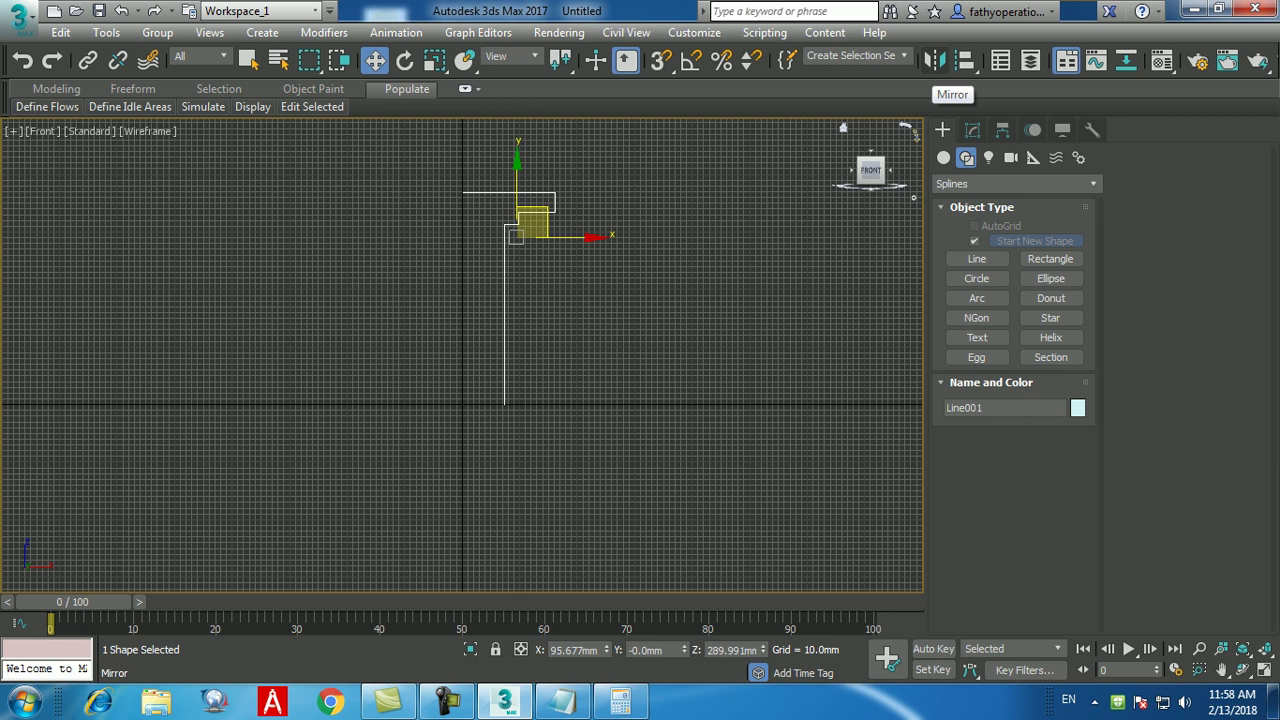
{"action": "left_click", "coordinate": [934, 61]}
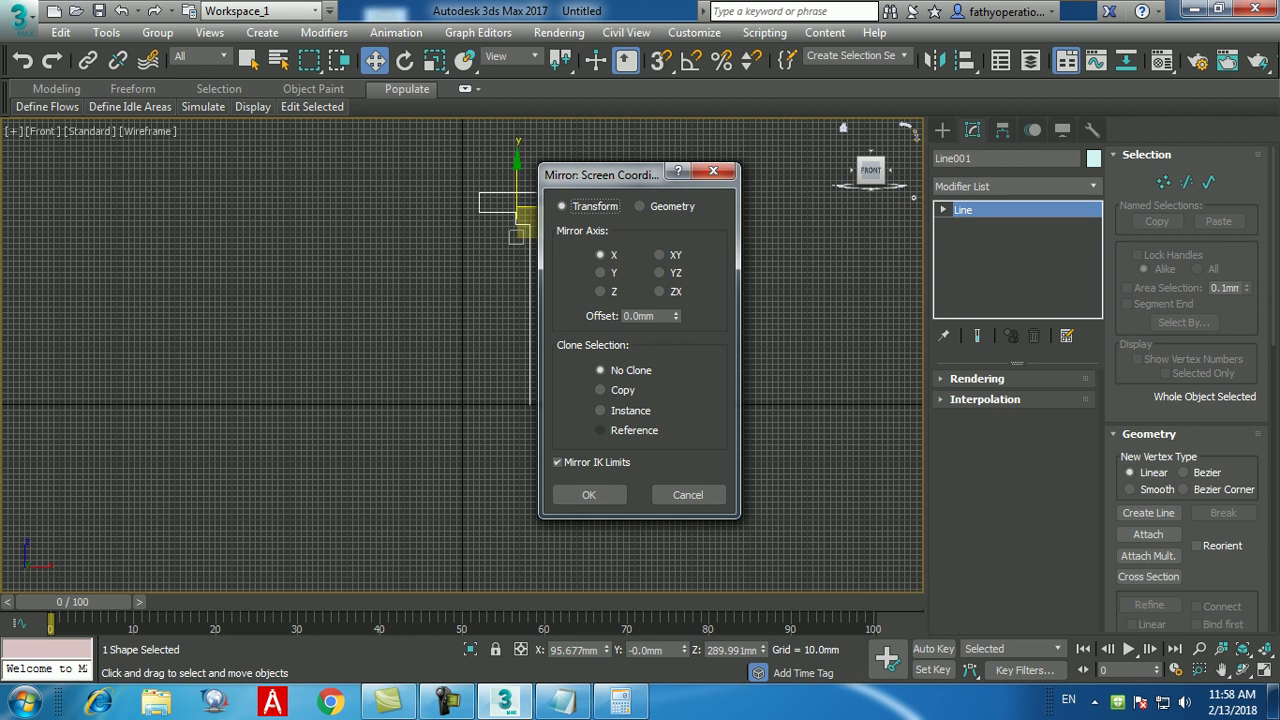
{"action": "left_click", "coordinate": [600, 390]}
{"action": "left_click_drag", "start_coordinate": [600, 174], "coordinate": [804, 137]}
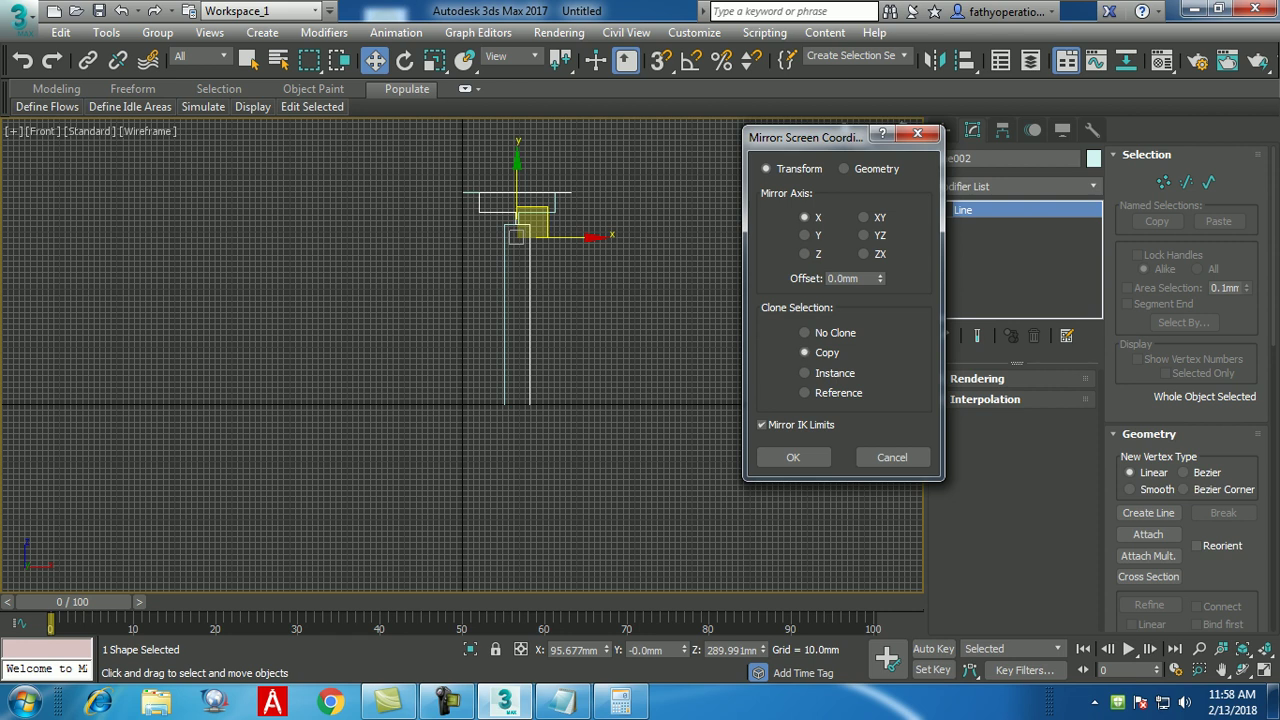
{"action": "left_click", "coordinate": [805, 235]}
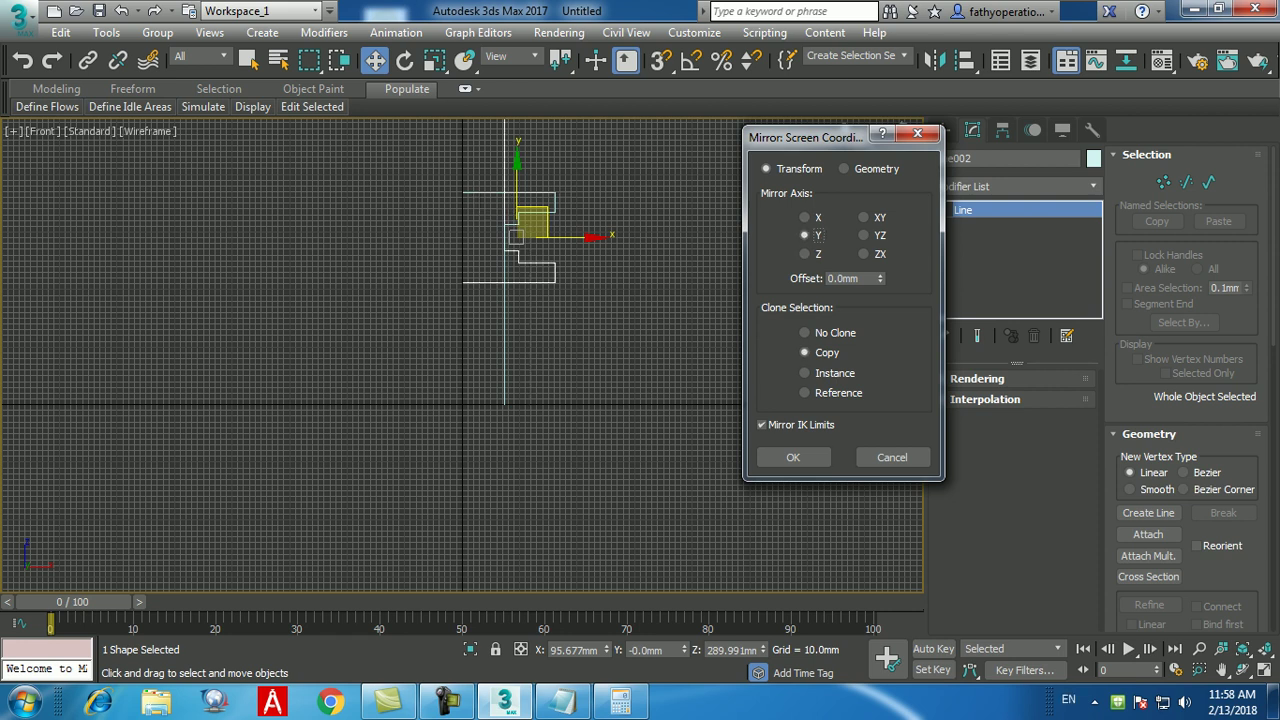
{"action": "left_click", "coordinate": [793, 457]}
- Move the mirrored copy straight down so its open end lies just below the original's lower end, and deselect it
{"action": "scroll", "coordinate": [630, 425], "scroll_direction": "down", "scroll_amount": 1}
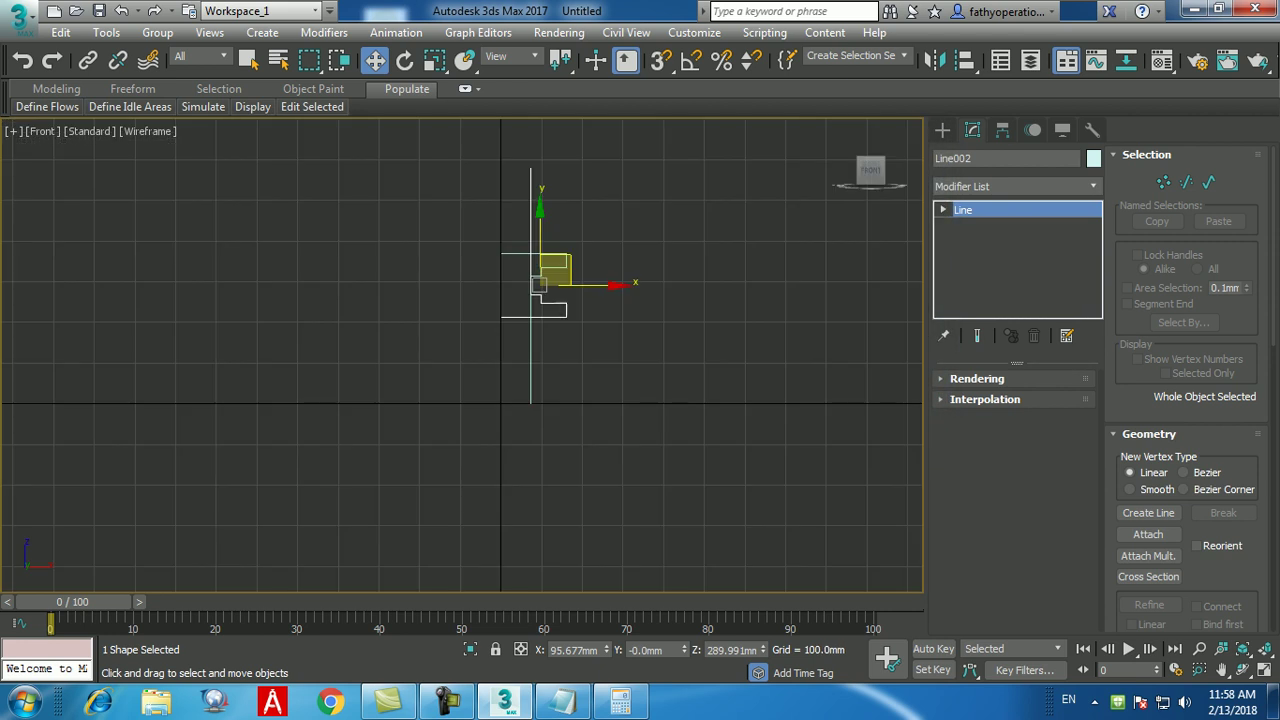
{"action": "left_click_drag", "start_coordinate": [555, 270], "coordinate": [555, 514]}
{"action": "key", "text": "ctrl+d"}
{"action": "middle_click_drag", "start_coordinate": [460, 355], "coordinate": [446, 325]}
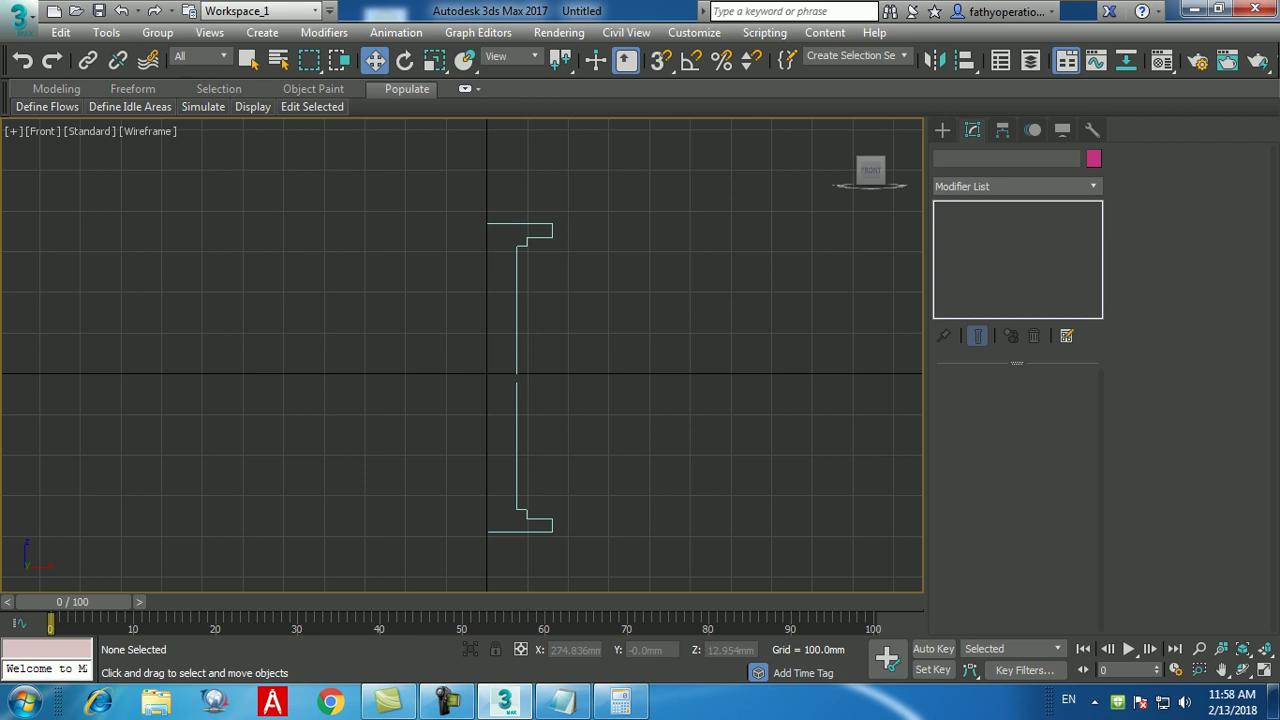
- Undo the mirrored copy and its move, keeping only the original profile line in its drawn position
{"action": "left_click", "coordinate": [517, 450]}
{"action": "left_click_drag", "start_coordinate": [525, 450], "coordinate": [525, 205]}
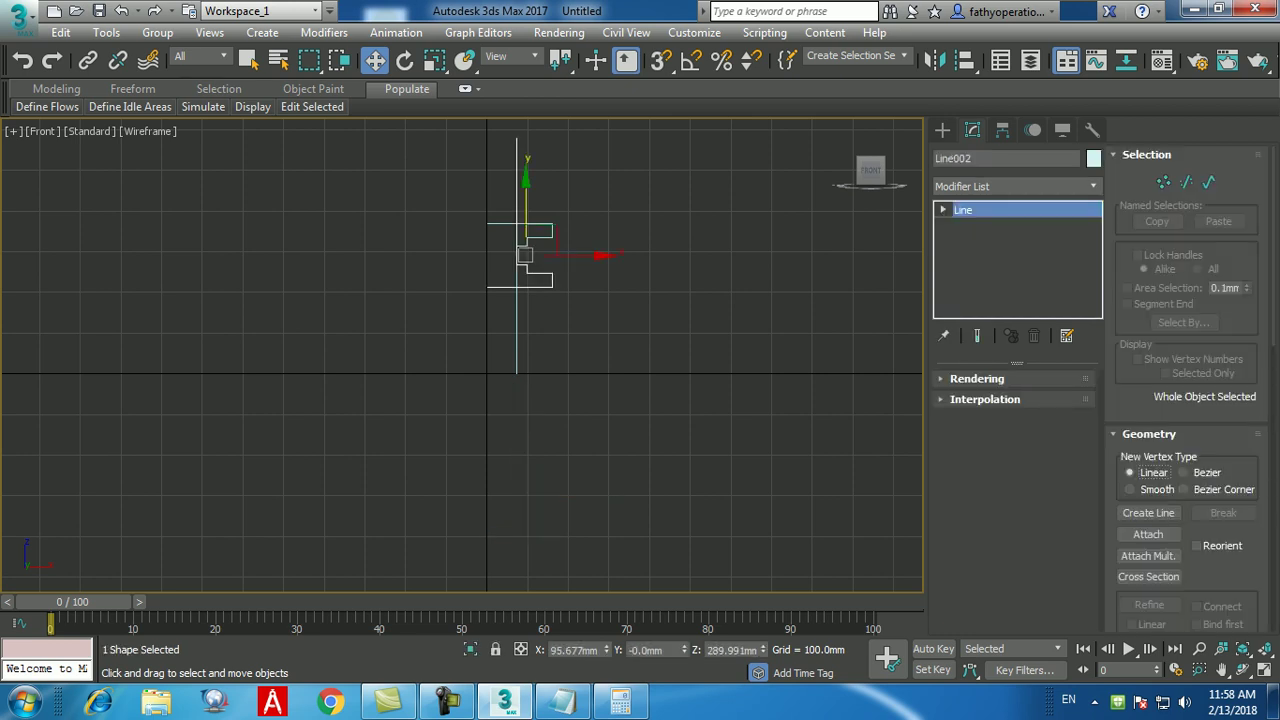
{"action": "key", "text": "ctrl+z"}
{"action": "key", "text": "ctrl+z"}
{"action": "key", "text": "ctrl+z"}
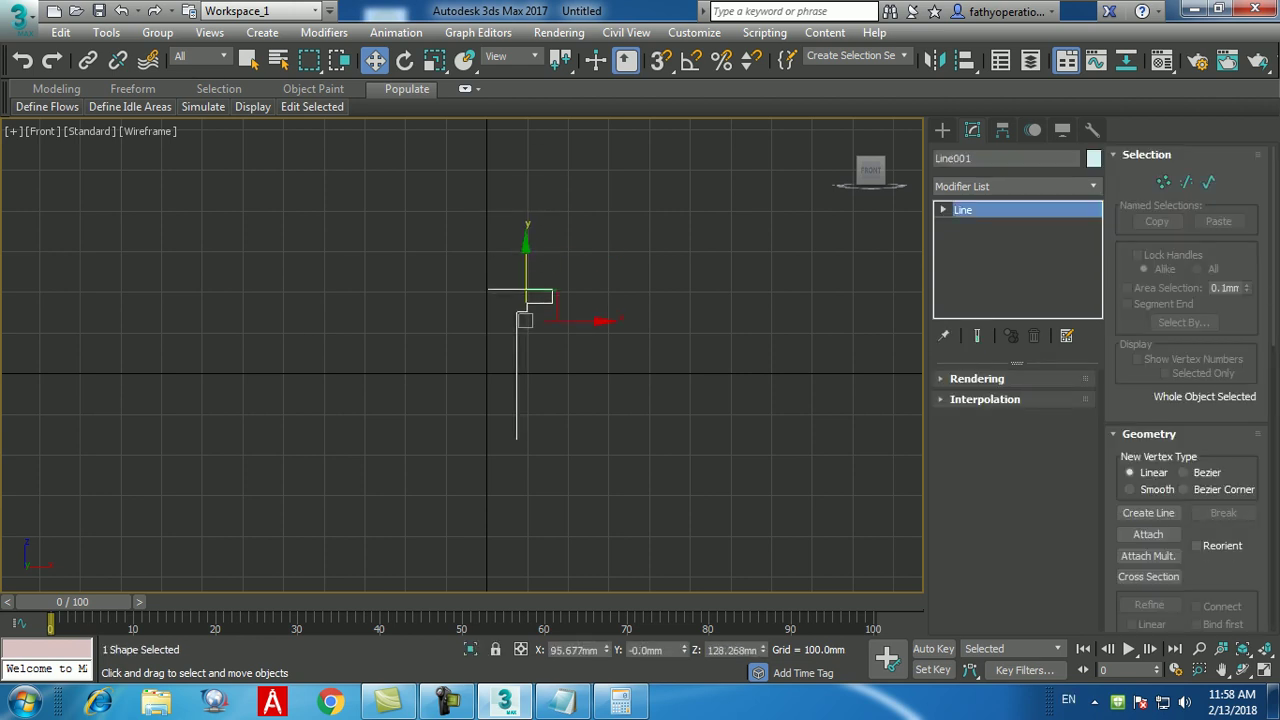
{"action": "key", "text": "ctrl+d"}
{"action": "key", "text": "ctrl+z"}
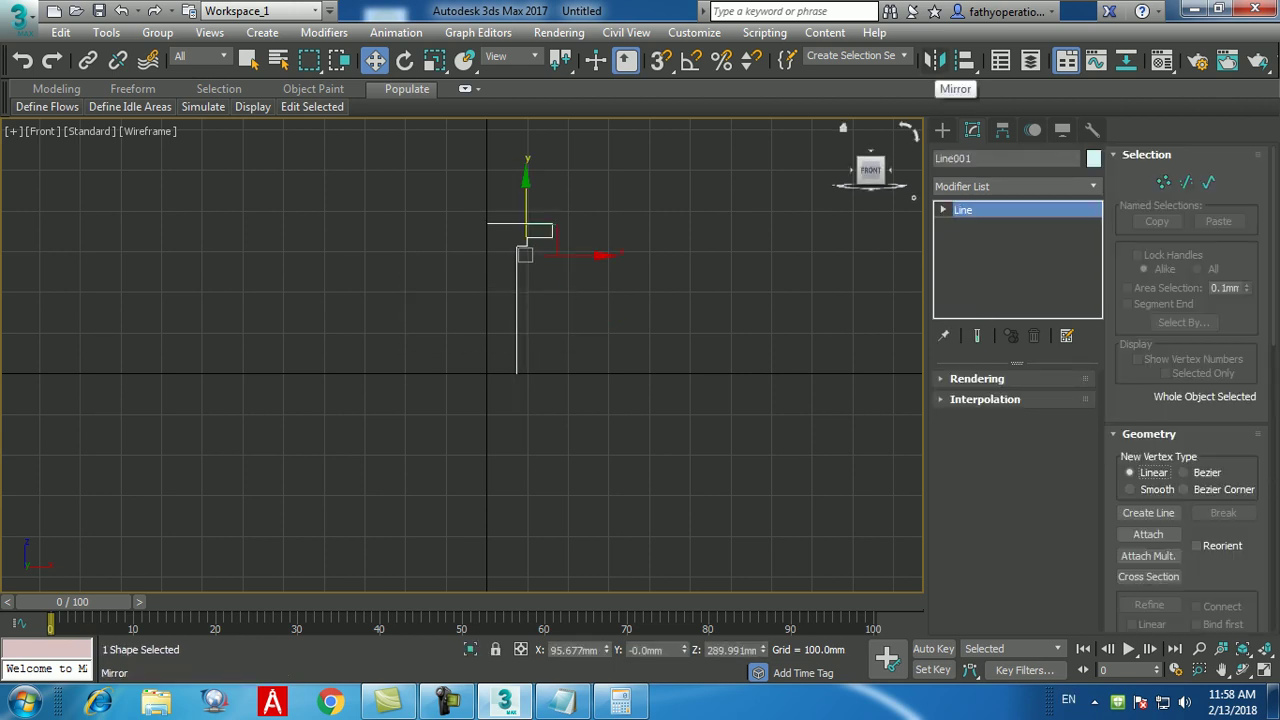
- Mirror the profile along the Y axis as a copy and move the copy down to about Z -310 mm
{"action": "left_click", "coordinate": [934, 61]}
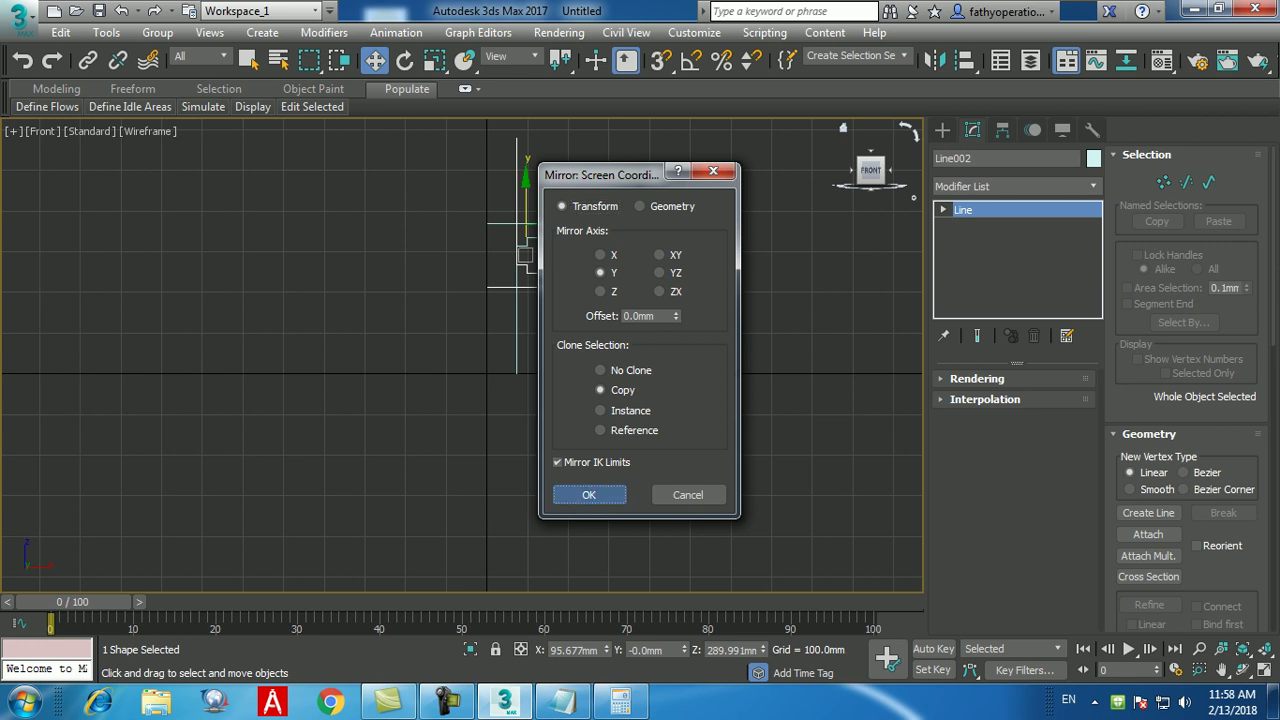
{"action": "left_click", "coordinate": [589, 494]}
{"action": "left_click_drag", "start_coordinate": [525, 210], "coordinate": [525, 454]}
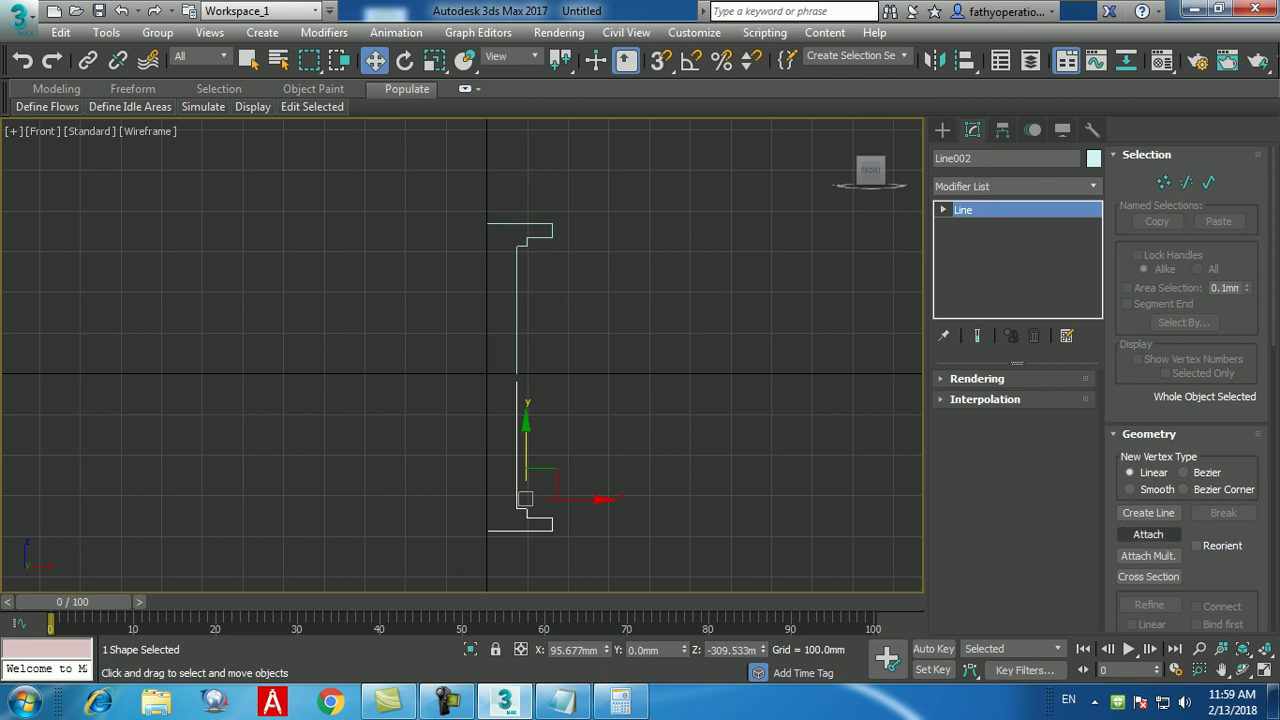
- Attach the upper original profile line to the mirrored lower line to make one shape
{"action": "left_click", "coordinate": [1148, 534]}
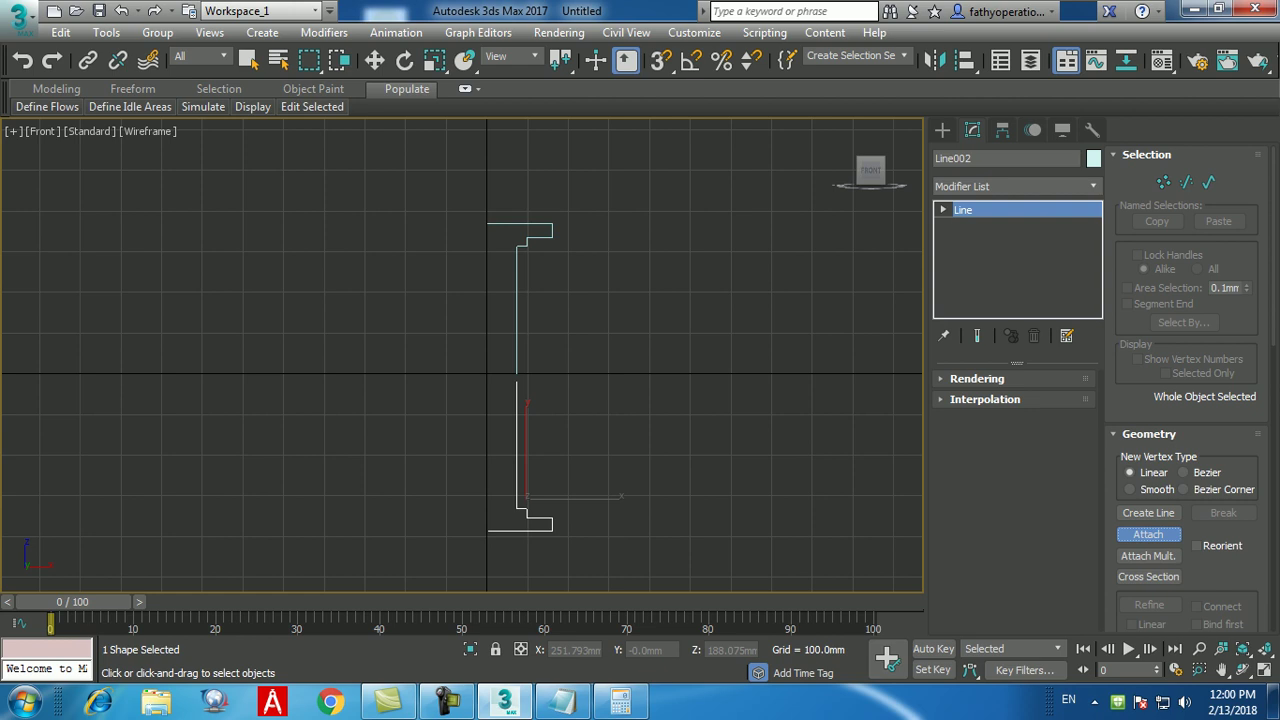
{"action": "left_click", "coordinate": [517, 290]}
{"action": "key", "text": "w"}
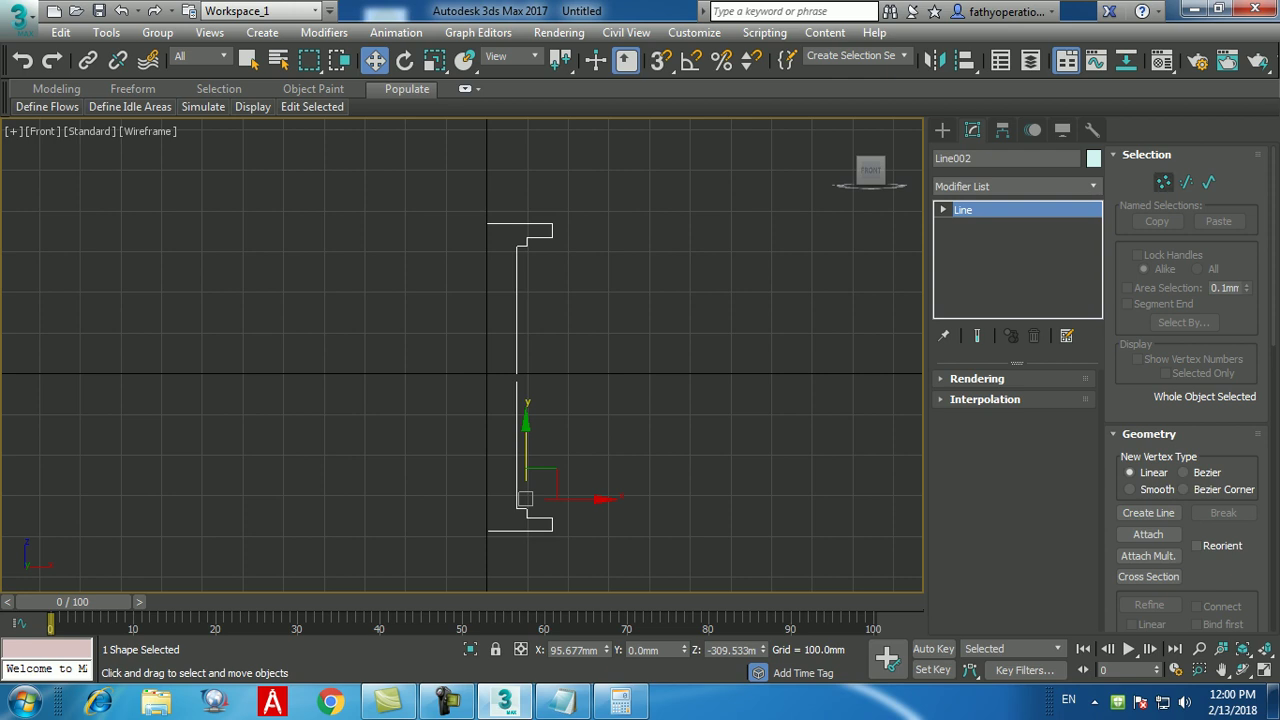
- Open the combined line for editing at vertex level, leaving the Attach mode off
{"action": "key", "text": "1"}
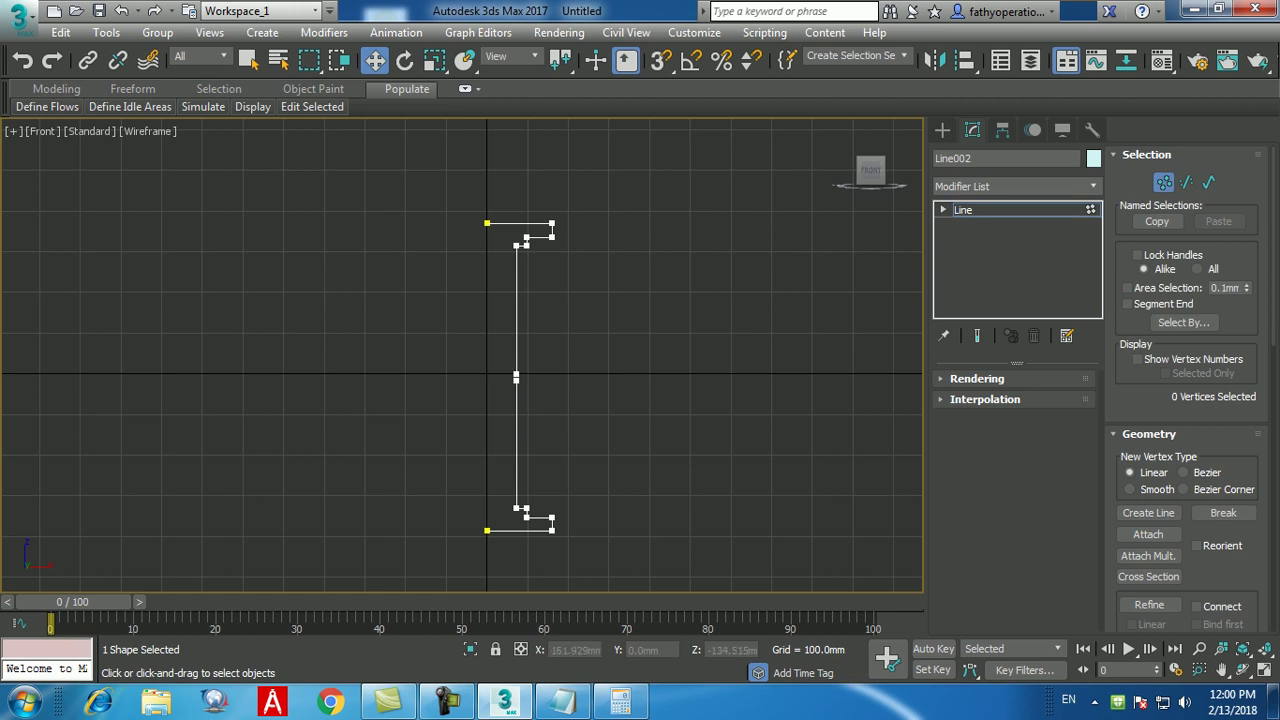
{"action": "left_click", "coordinate": [1148, 534]}
{"action": "key", "text": "Escape"}
{"action": "left_click", "coordinate": [1148, 534]}
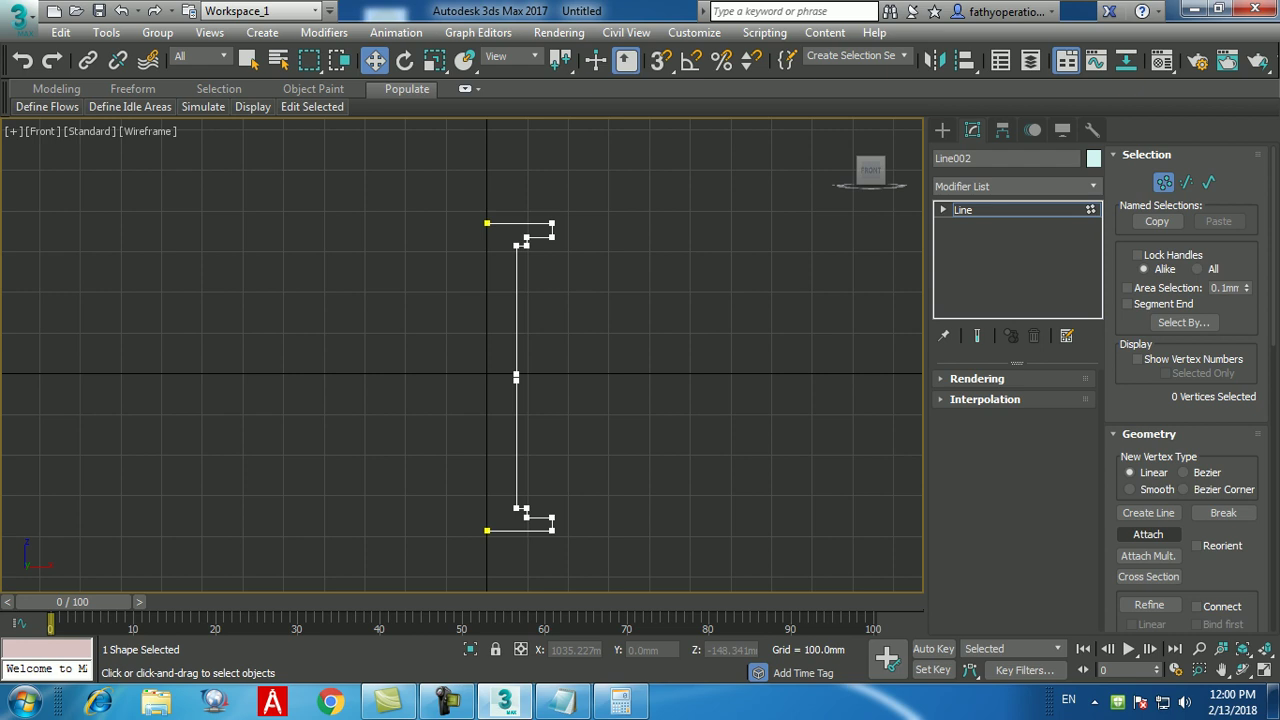
{"action": "key", "text": "Escape"}
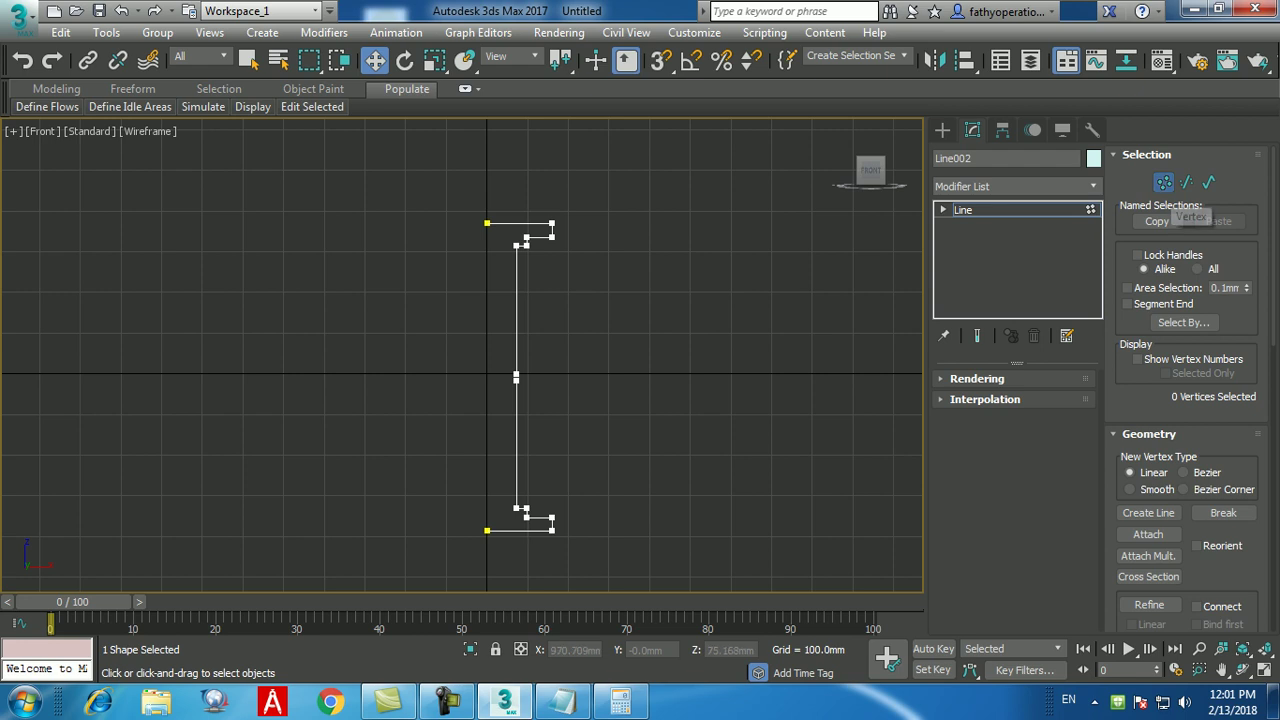
- Fuse the two open end vertices at the middle of the profile and weld them into one
{"action": "scroll", "coordinate": [516, 378], "scroll_direction": "up", "scroll_amount": 10}
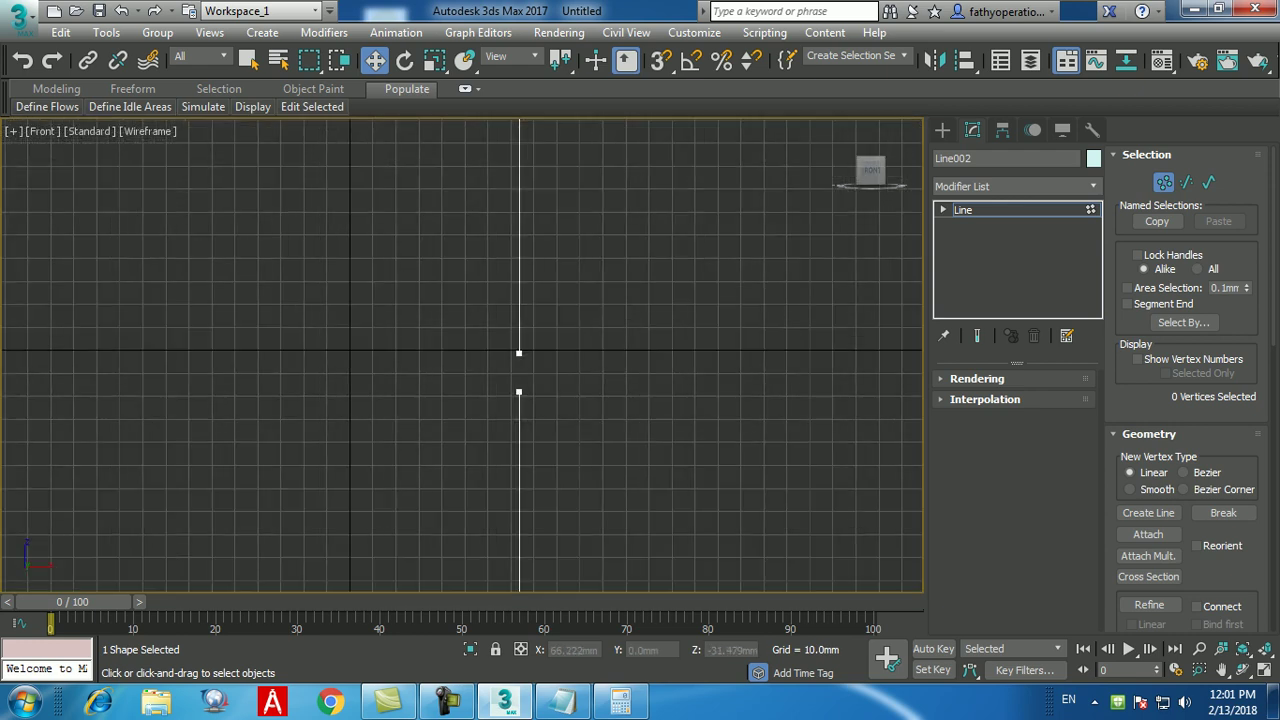
{"action": "left_click_drag", "start_coordinate": [489, 305], "coordinate": [627, 394]}
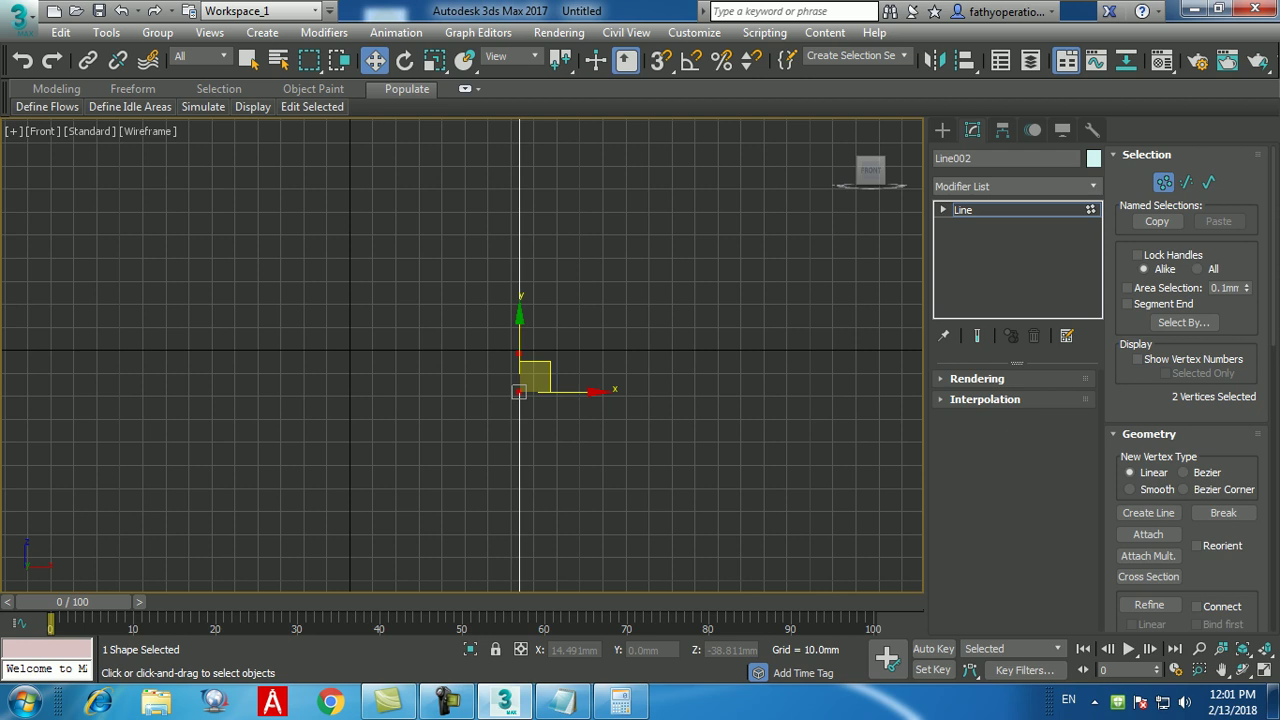
{"action": "left_click", "coordinate": [349, 266]}
{"action": "left_click_drag", "start_coordinate": [349, 266], "coordinate": [720, 449]}
{"action": "right_click", "coordinate": [455, 359]}
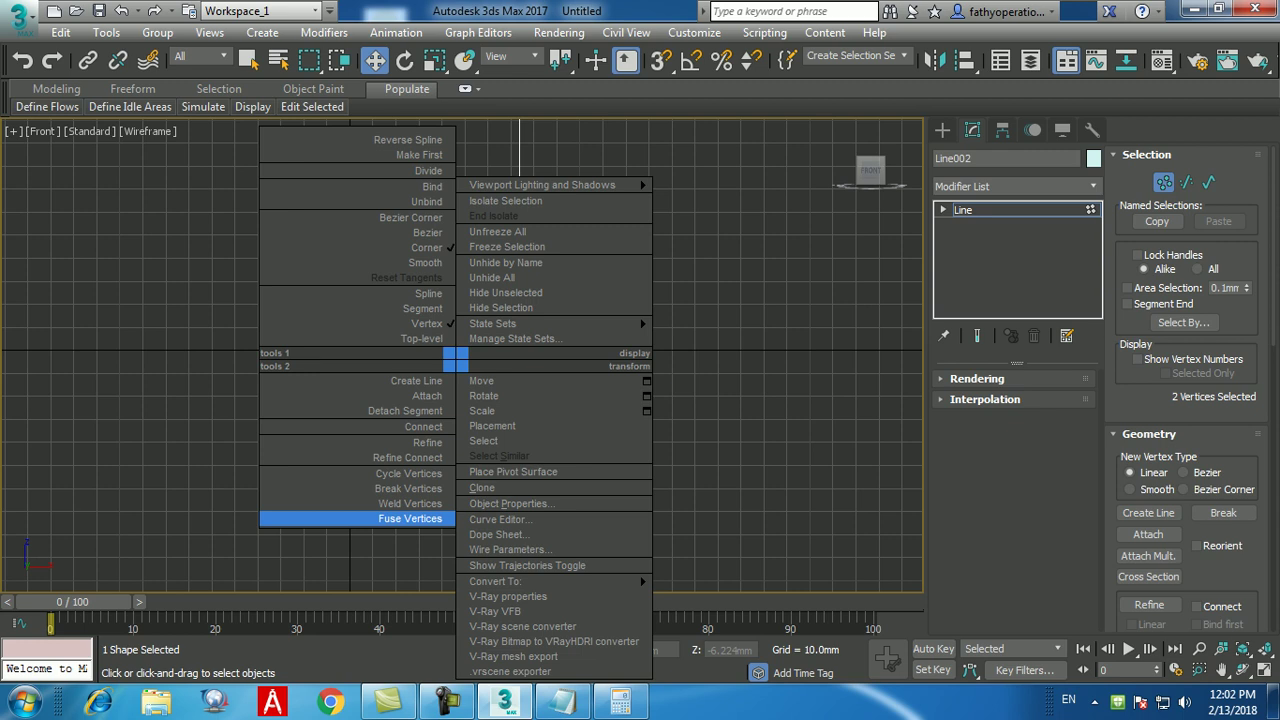
{"action": "left_click", "coordinate": [410, 518]}
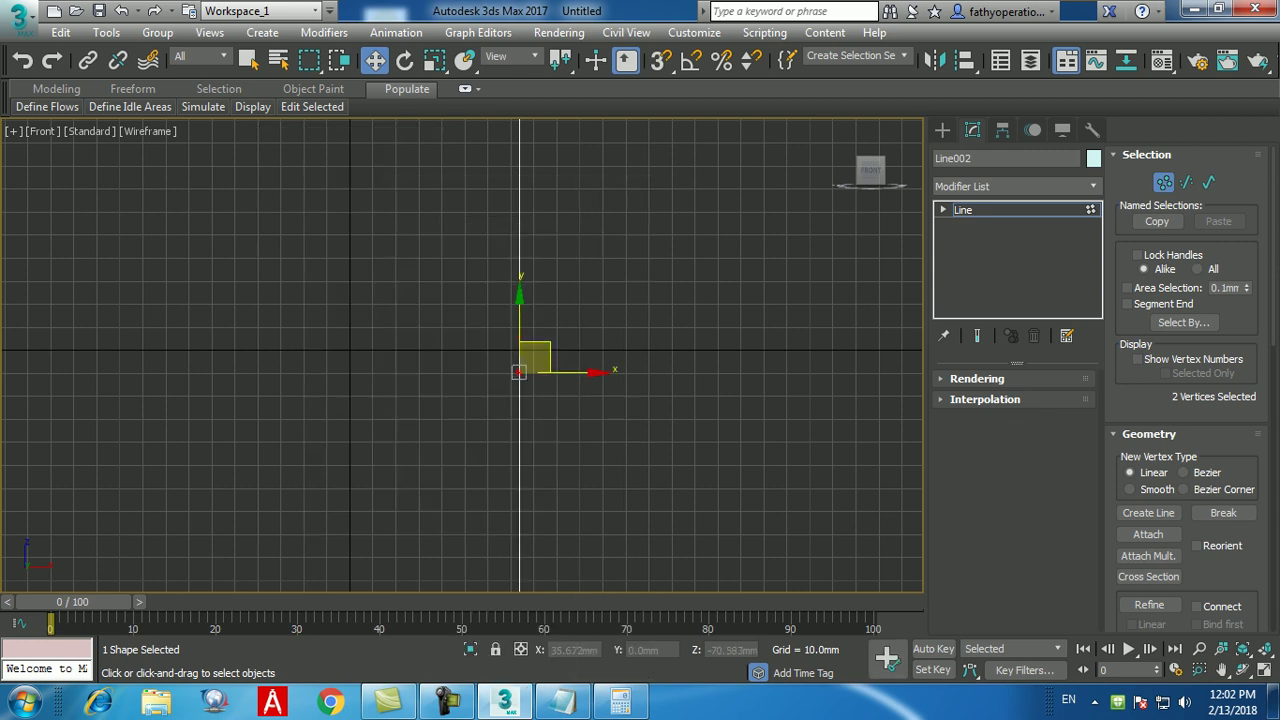
{"action": "right_click", "coordinate": [519, 372]}
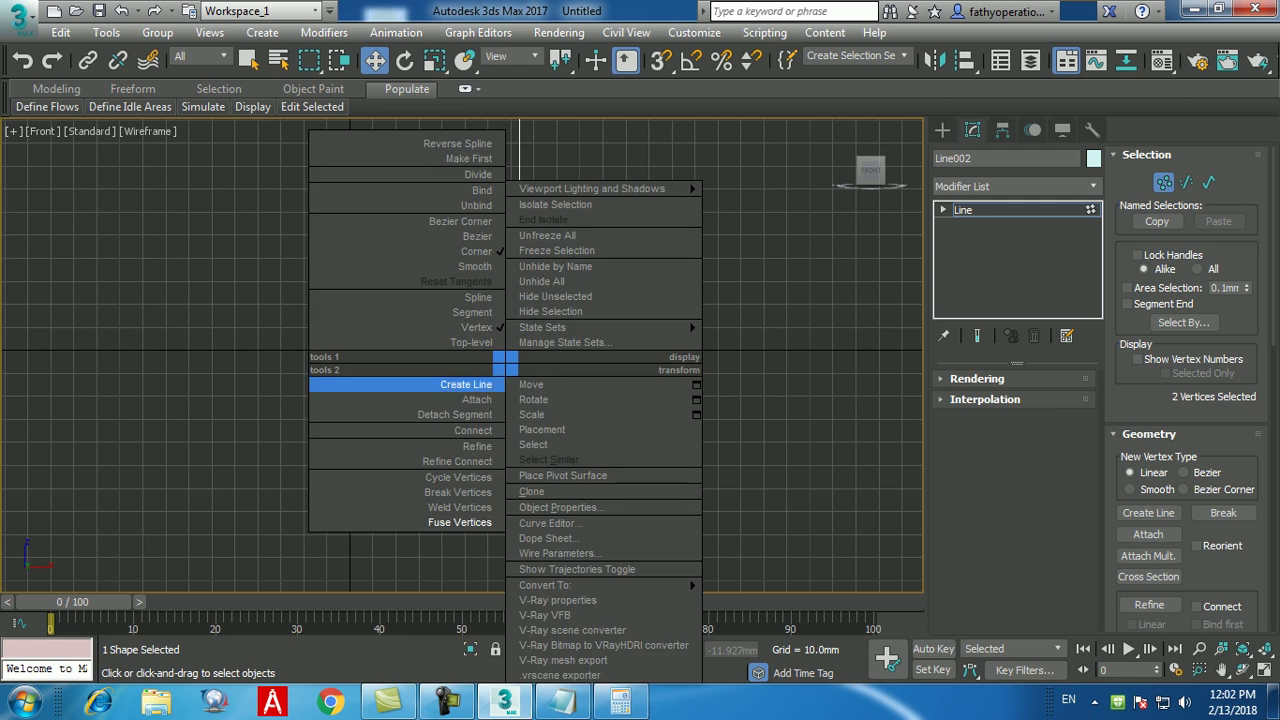
{"action": "left_click", "coordinate": [440, 503]}
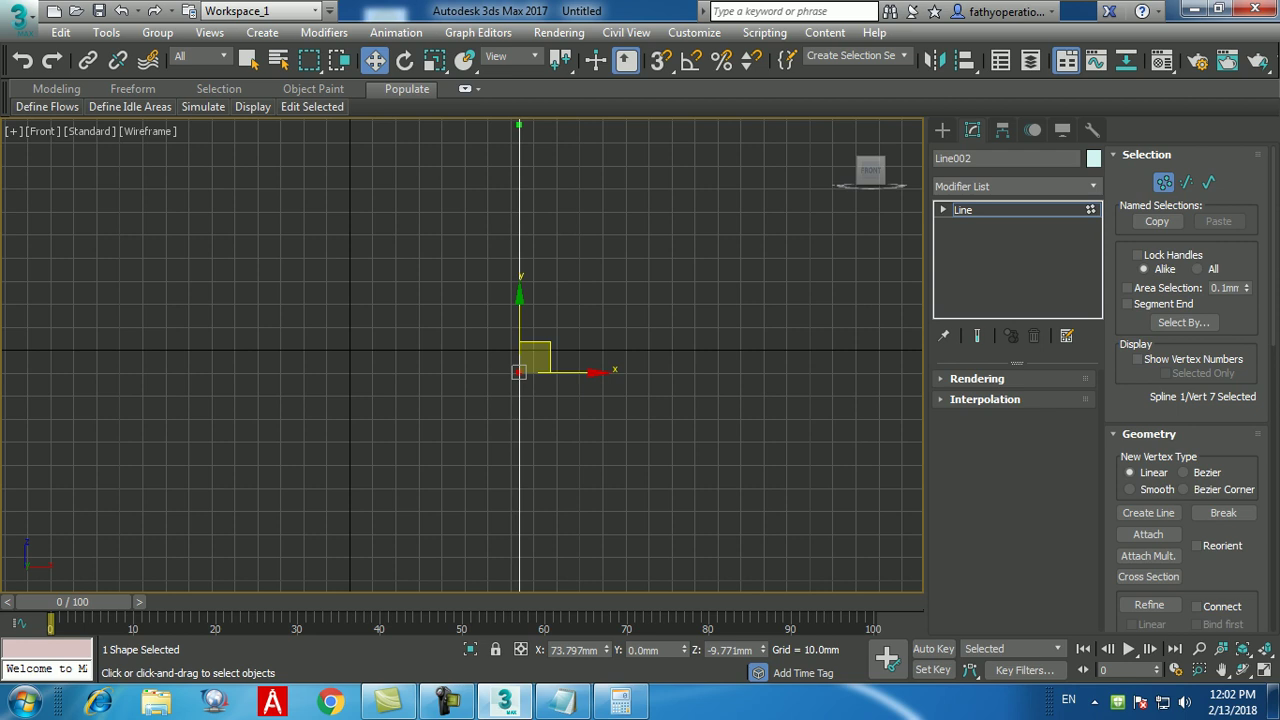
- Undo the weld and fuse, and repeat both operations on the two middle end vertices
{"action": "left_click_drag", "start_coordinate": [480, 440], "coordinate": [634, 297]}
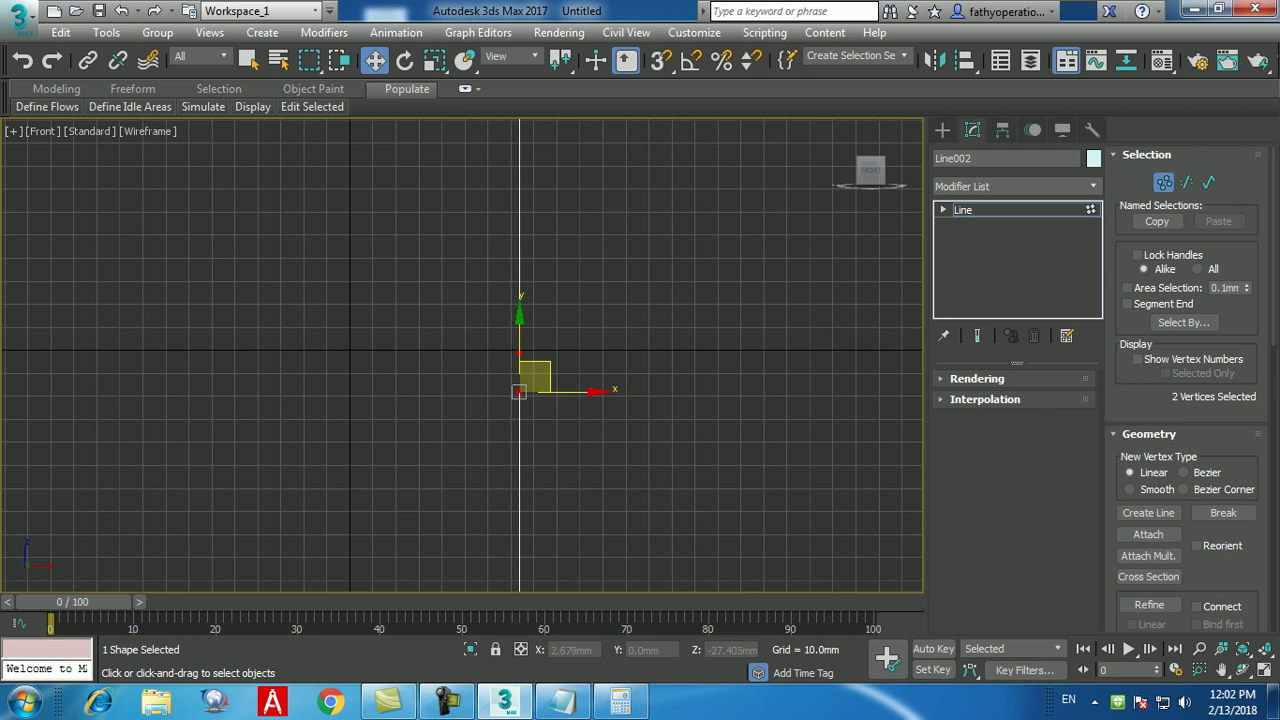
{"action": "right_click", "coordinate": [386, 349]}
{"action": "left_click", "coordinate": [300, 520]}
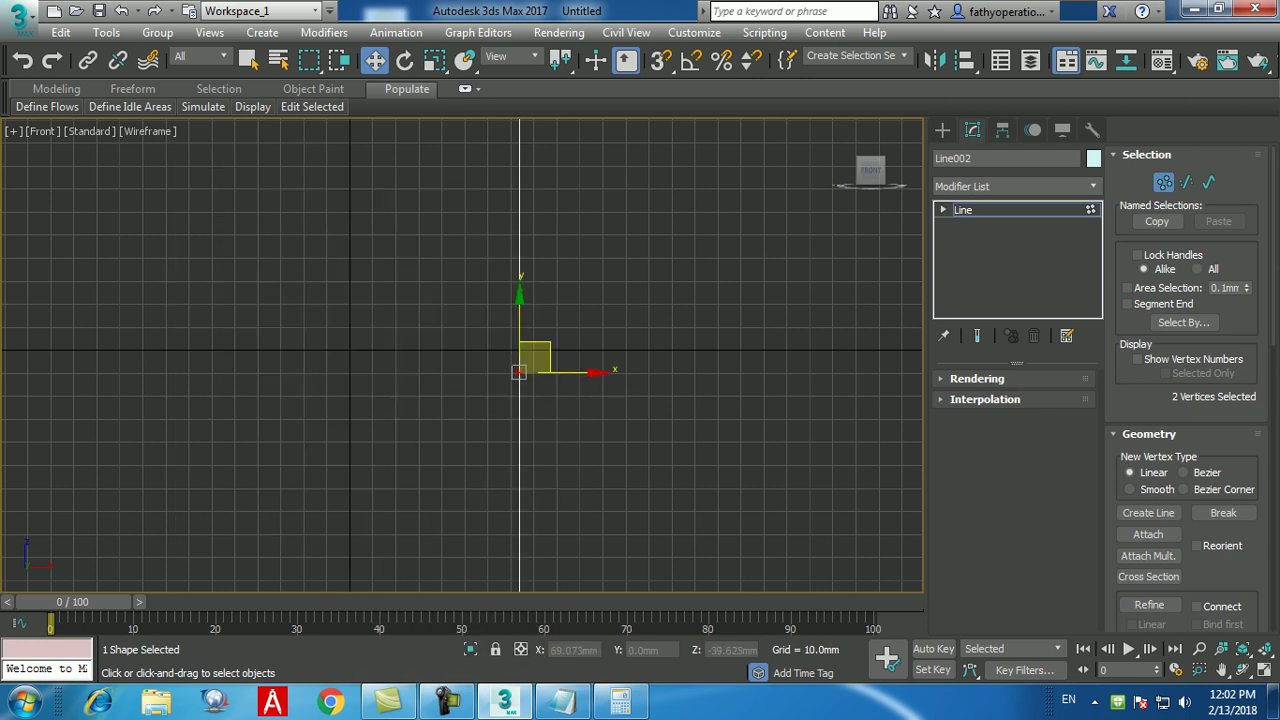
{"action": "right_click", "coordinate": [518, 372]}
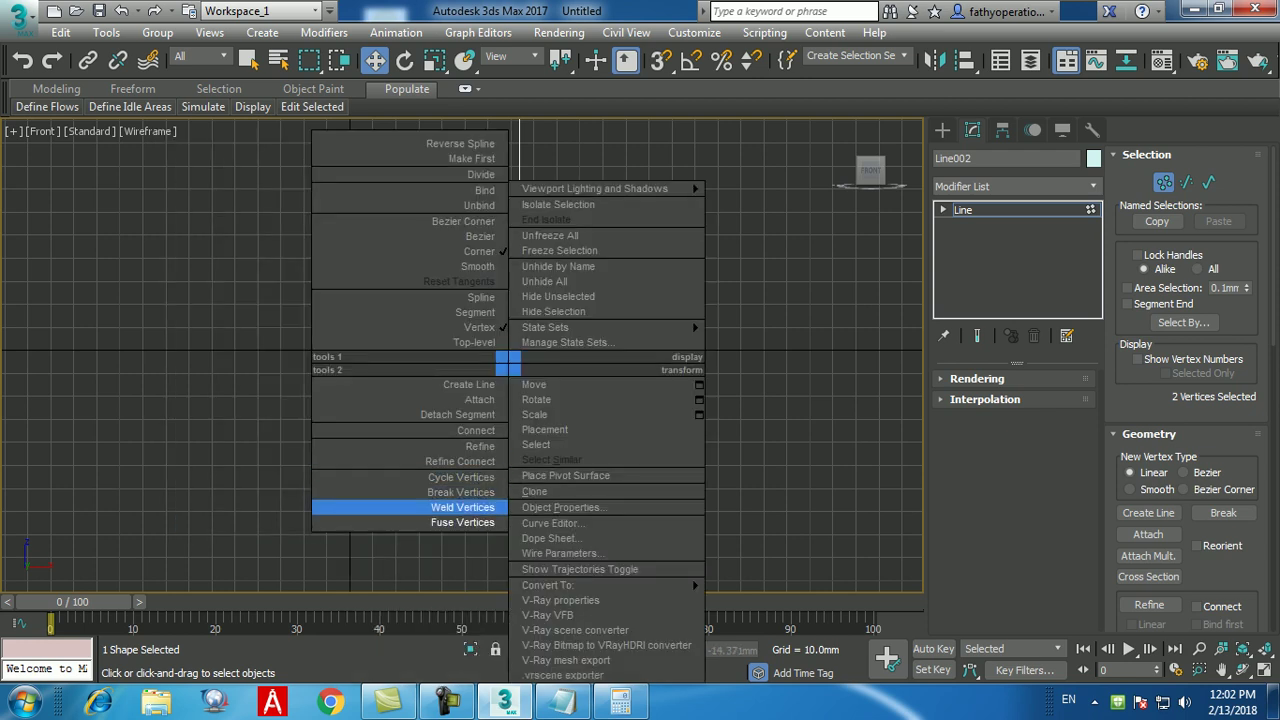
{"action": "left_click", "coordinate": [412, 506]}
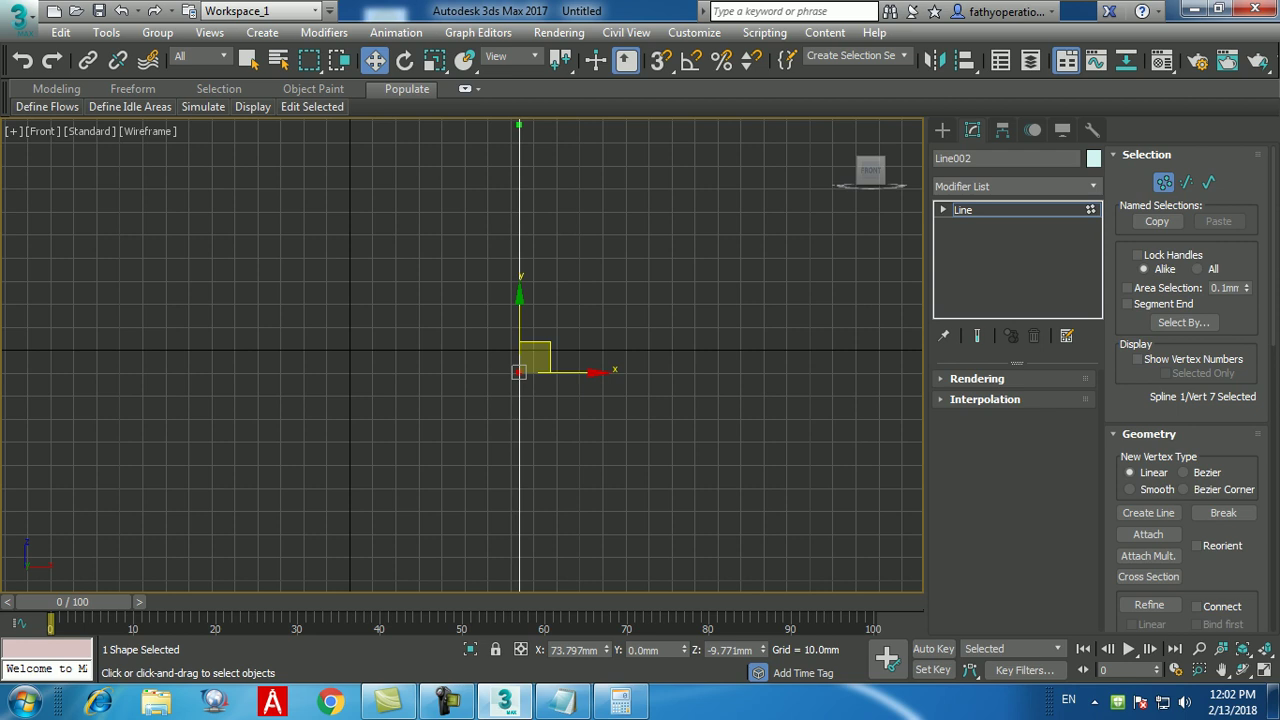
- Restore the two middle vertices to their separate positions and try to weld them without fusing
{"action": "left_click", "coordinate": [519, 391]}
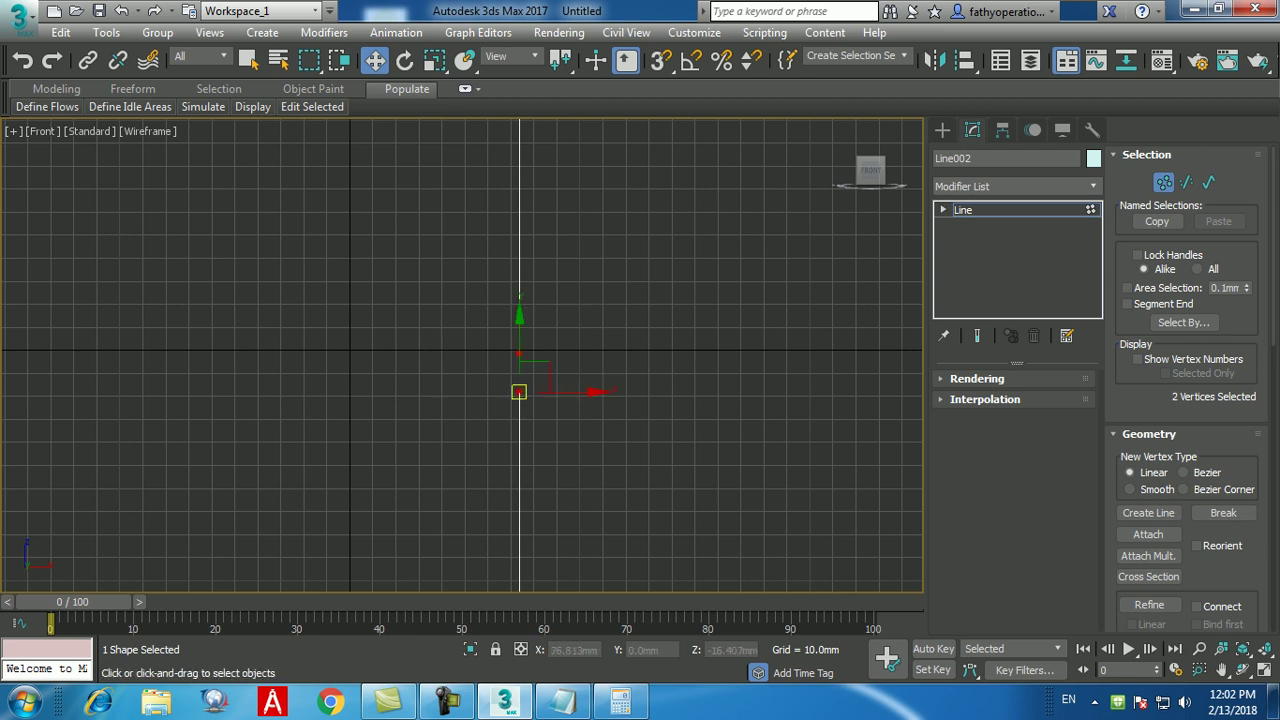
{"action": "right_click", "coordinate": [521, 363]}
{"action": "left_click", "coordinate": [475, 507]}
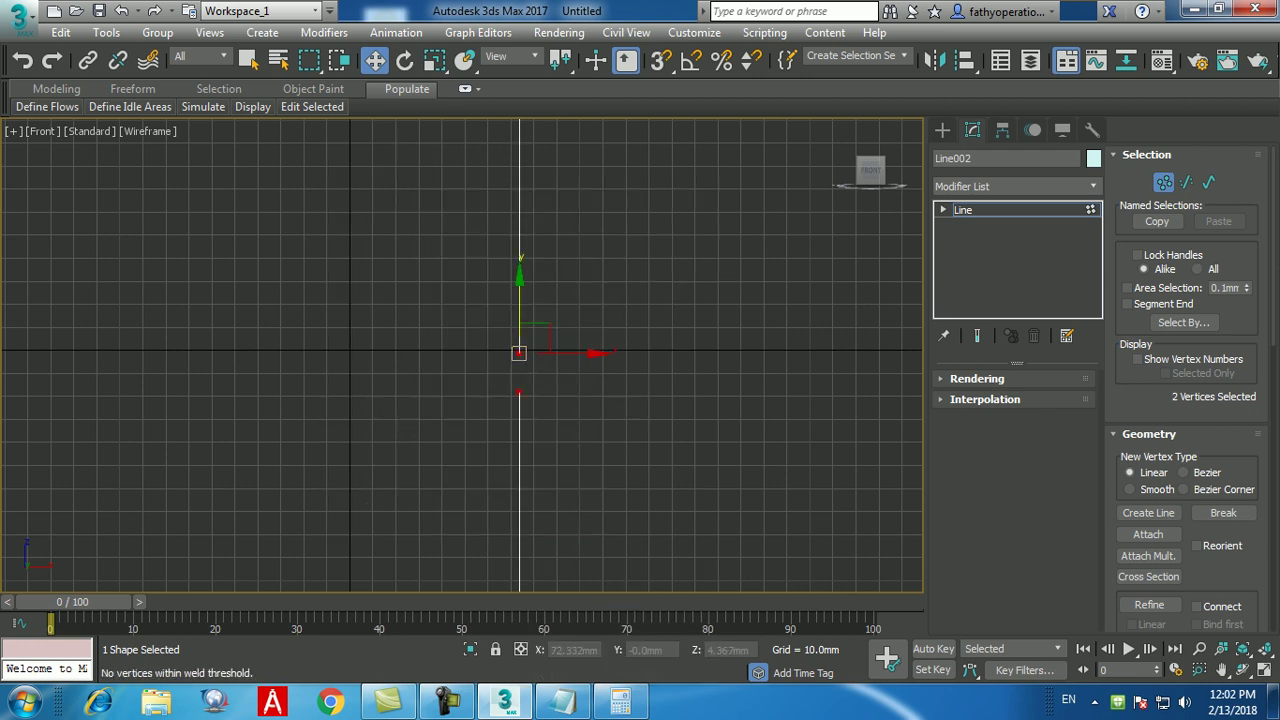
- Fuse the two selected middle vertices of the profile and weld them into one
{"action": "right_click", "coordinate": [521, 354]}
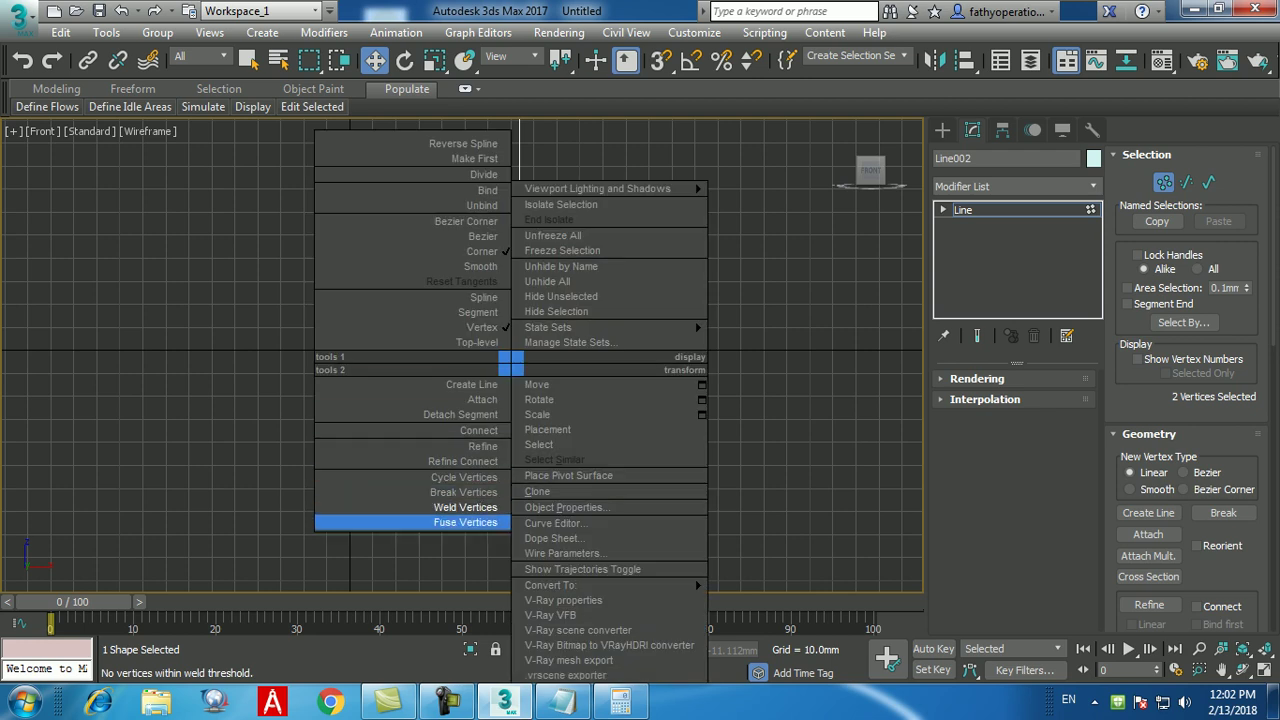
{"action": "left_click", "coordinate": [475, 524]}
{"action": "right_click", "coordinate": [505, 362]}
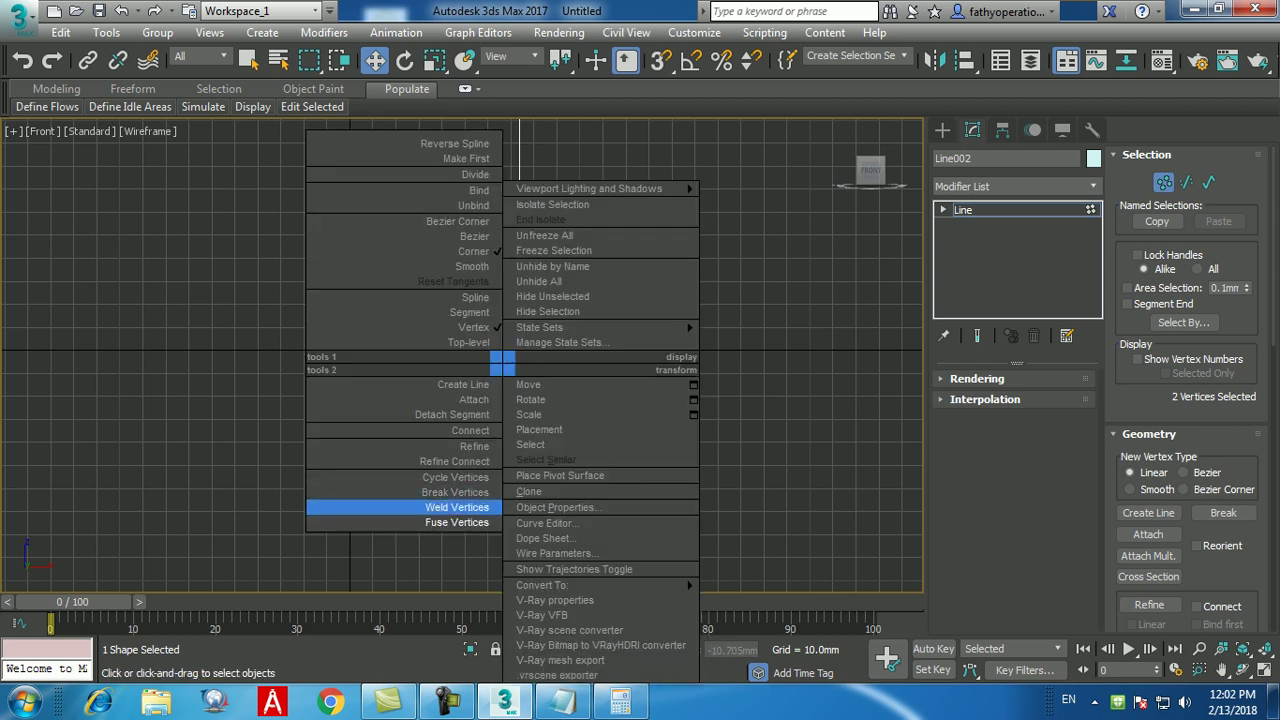
{"action": "left_click", "coordinate": [472, 503]}
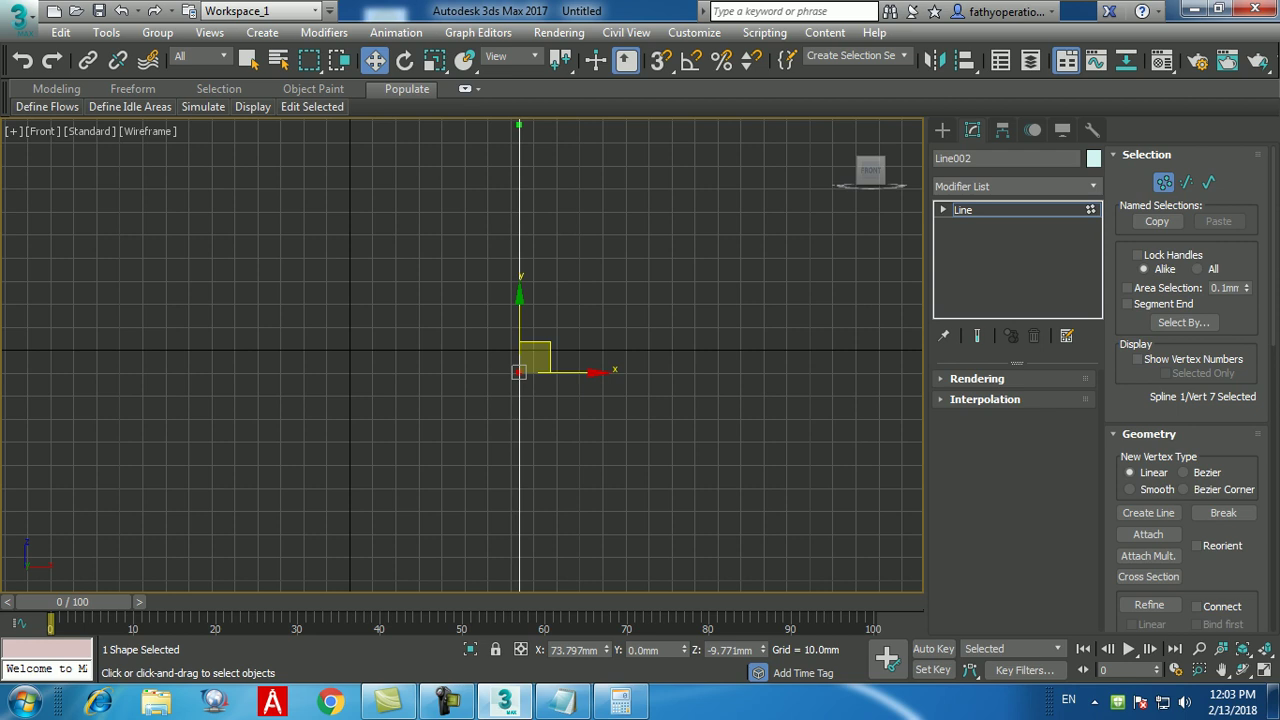
- Clear the vertex selection and leave vertex editing so the whole line is selected
{"action": "scroll", "coordinate": [501, 344], "scroll_direction": "down", "scroll_amount": 4}
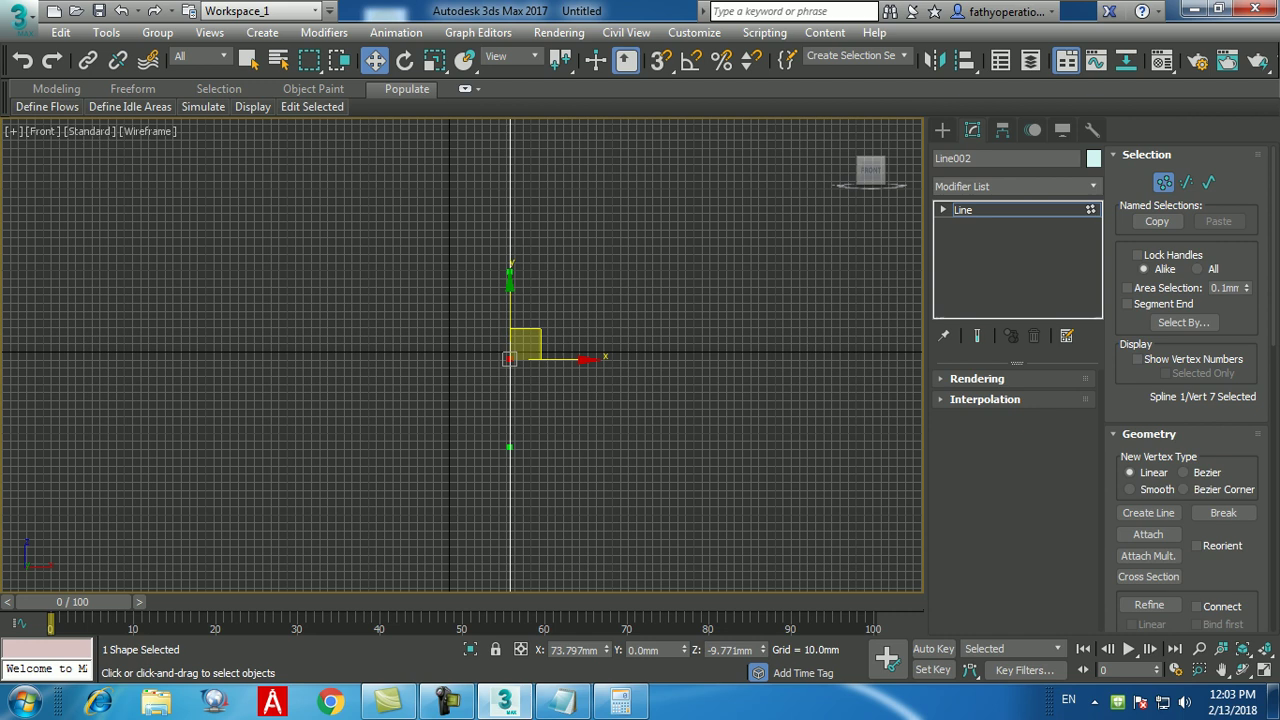
{"action": "left_click_drag", "start_coordinate": [586, 372], "coordinate": [480, 312]}
{"action": "key", "text": "ctrl+d"}
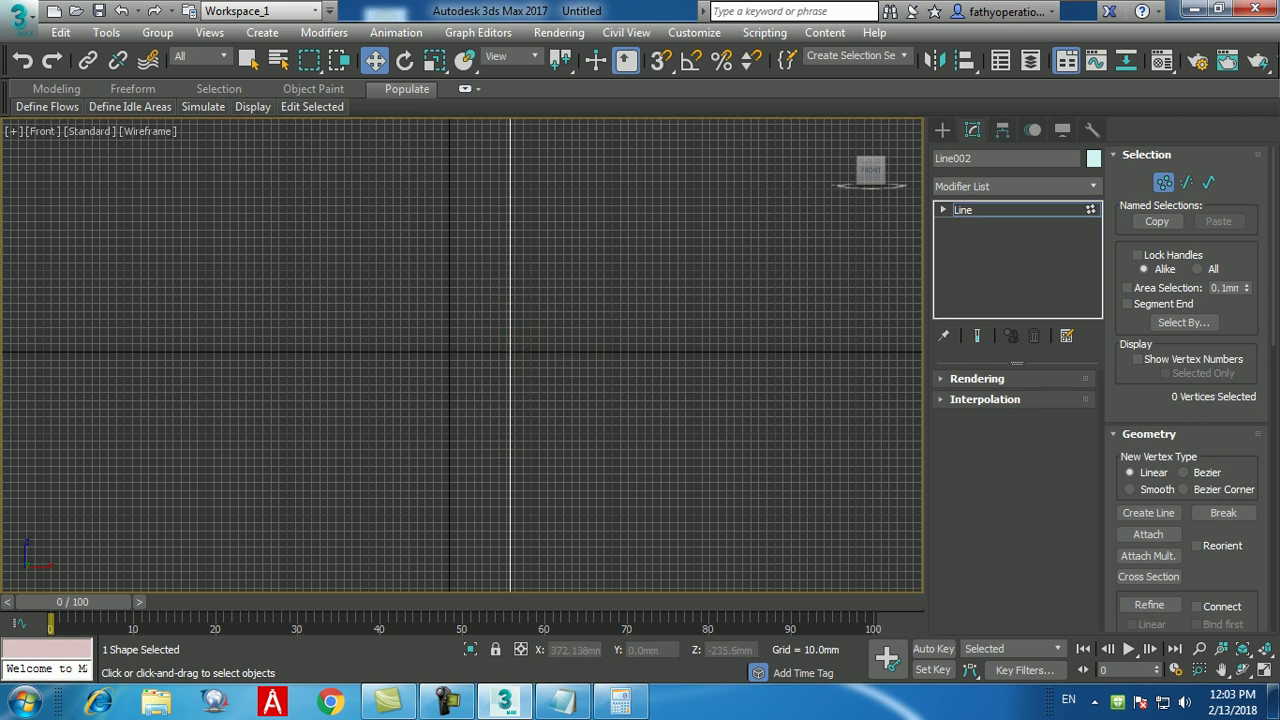
{"action": "key", "text": "z"}
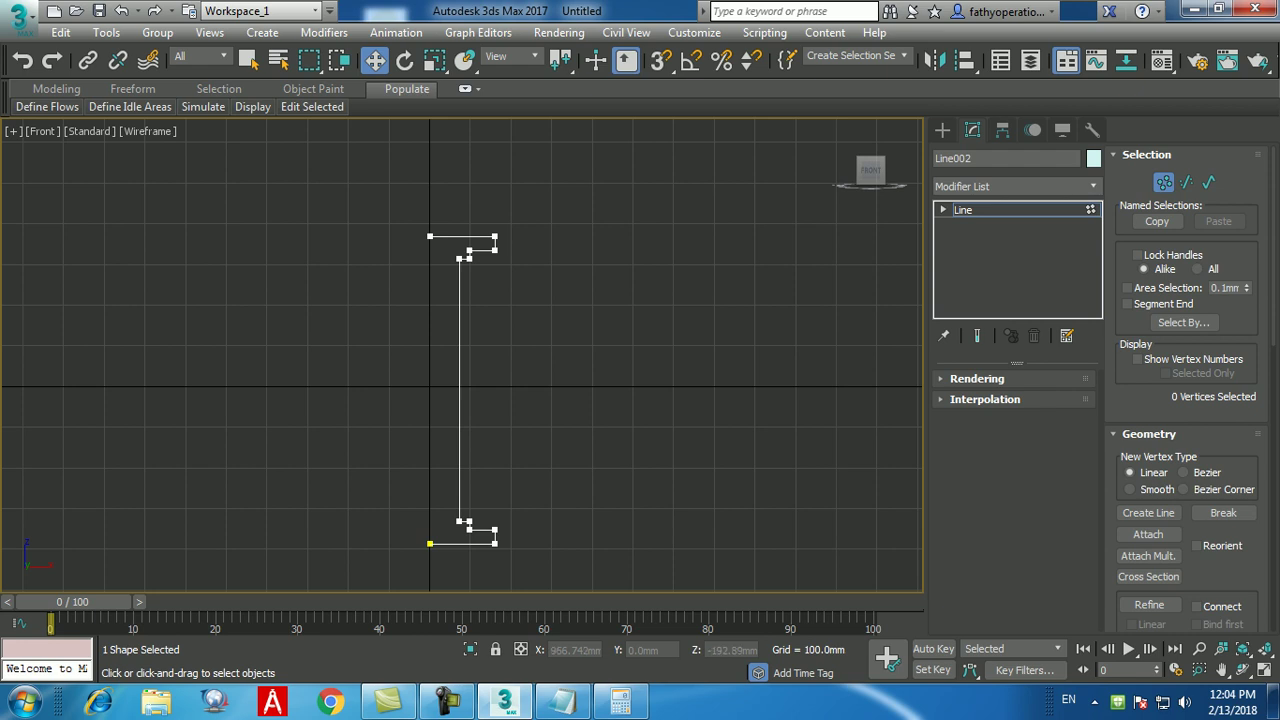
{"action": "left_click", "coordinate": [1163, 181]}
{"action": "middle_click_drag", "start_coordinate": [462, 355], "coordinate": [456, 341]}
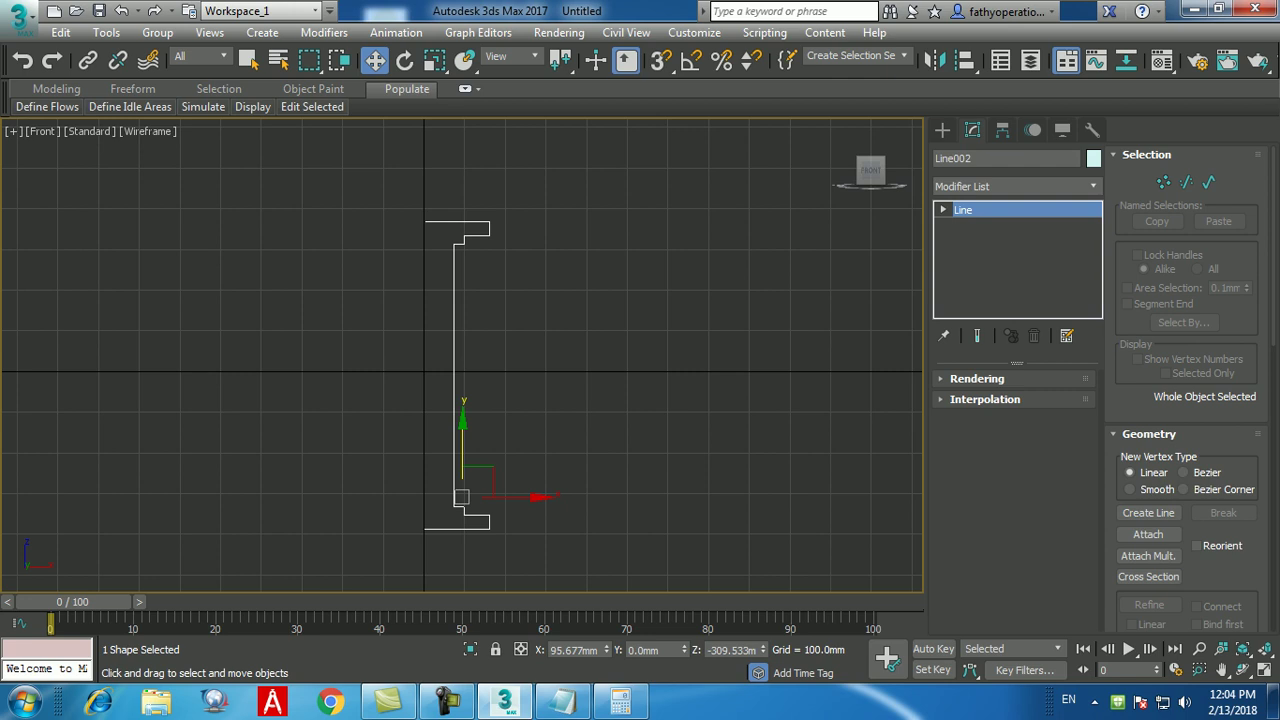
- Apply a Lathe modifier to the profile line and view the result in Perspective
{"action": "left_click", "coordinate": [1015, 186]}
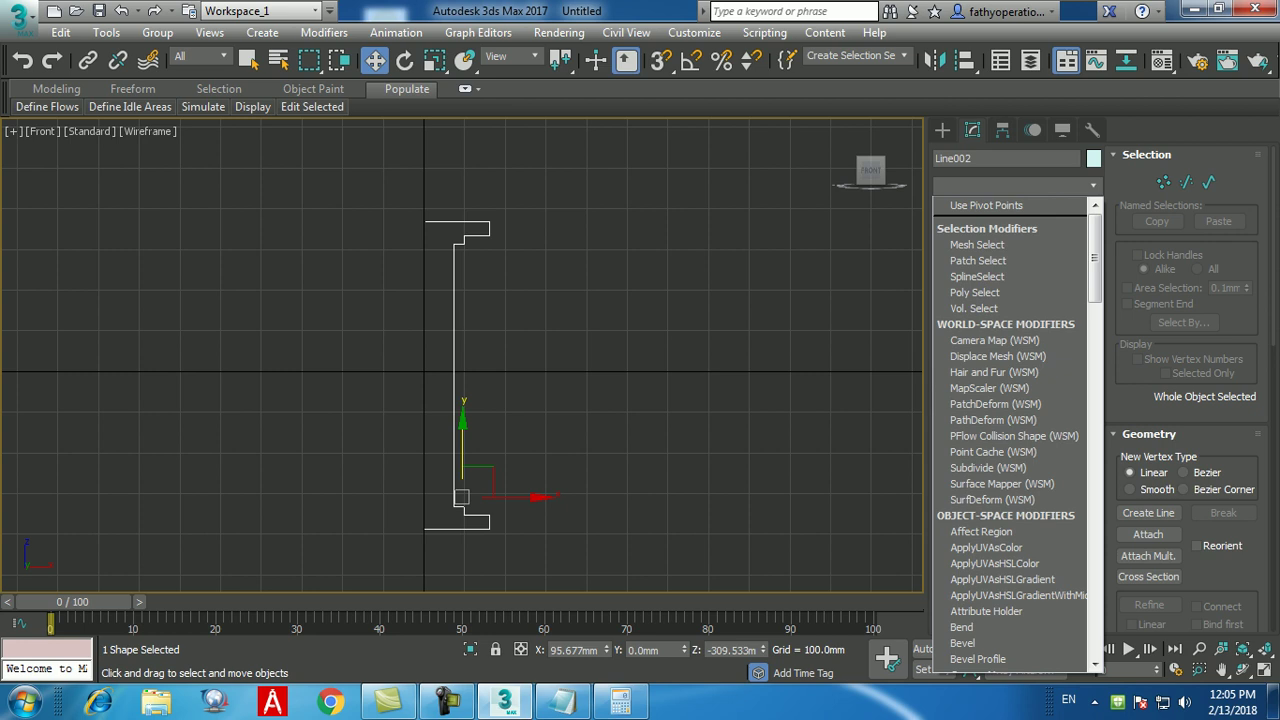
{"action": "key", "text": "l"}
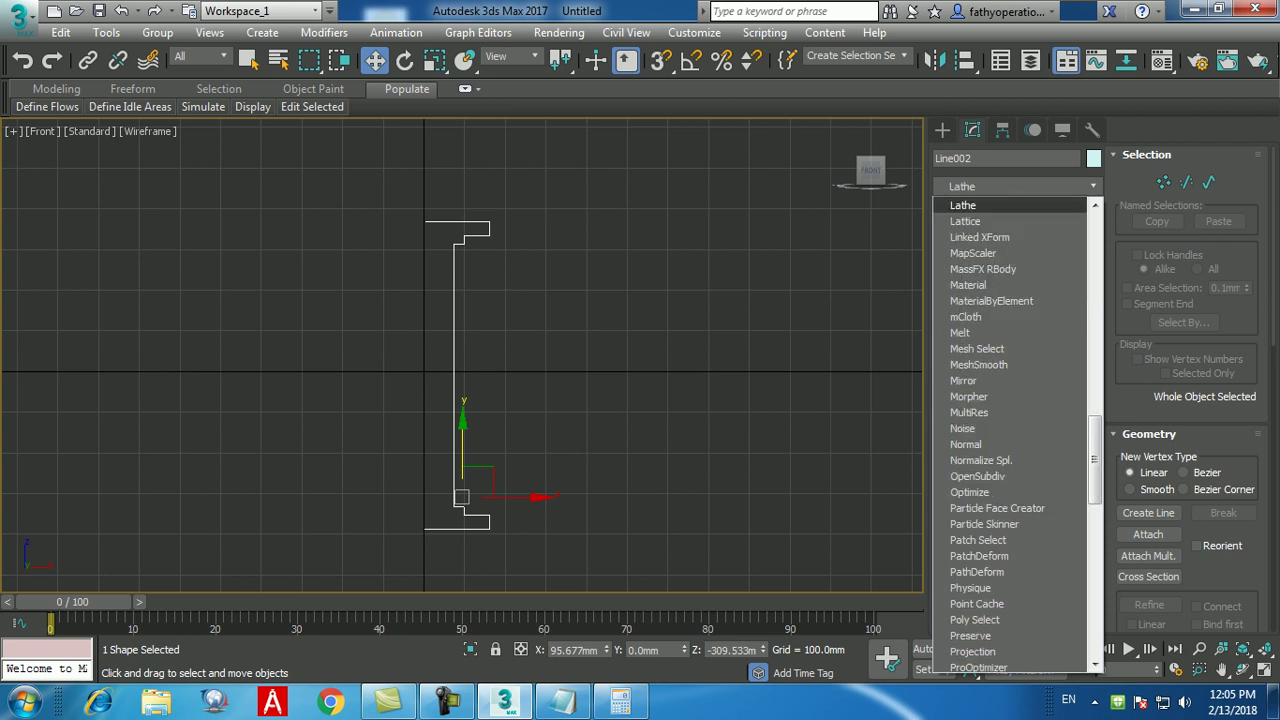
{"action": "key", "text": "Return"}
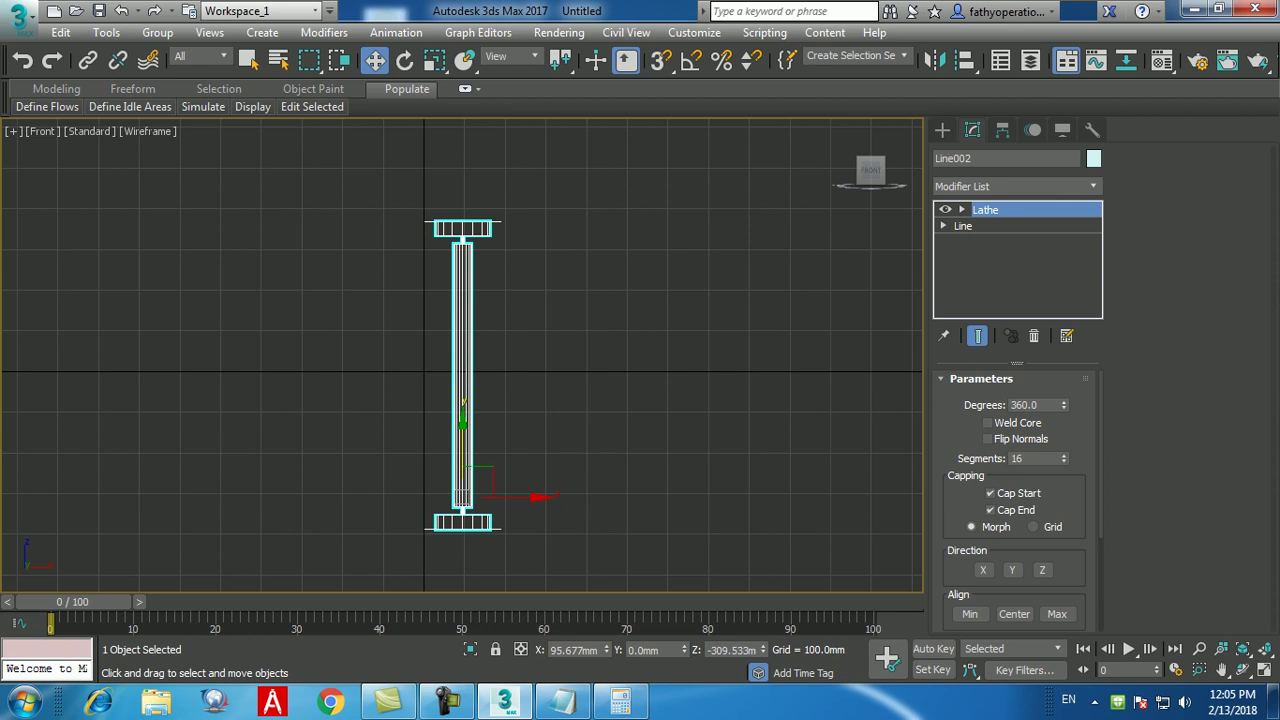
{"action": "key", "text": "alt+w"}
{"action": "key", "text": "alt+w"}
{"action": "scroll", "coordinate": [460, 355], "scroll_direction": "down", "scroll_amount": 5}
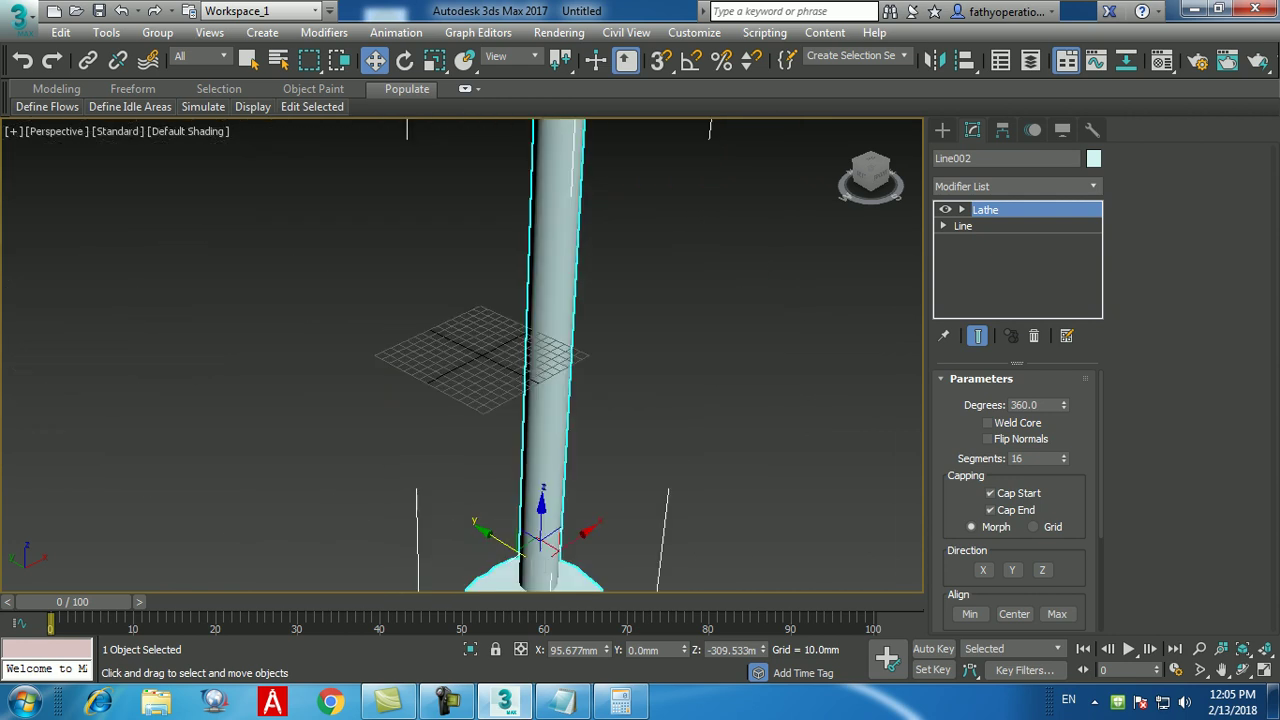
{"action": "scroll", "coordinate": [565, 380], "scroll_direction": "down", "scroll_amount": 4}
{"action": "scroll", "coordinate": [565, 380], "scroll_direction": "up", "scroll_amount": 2}
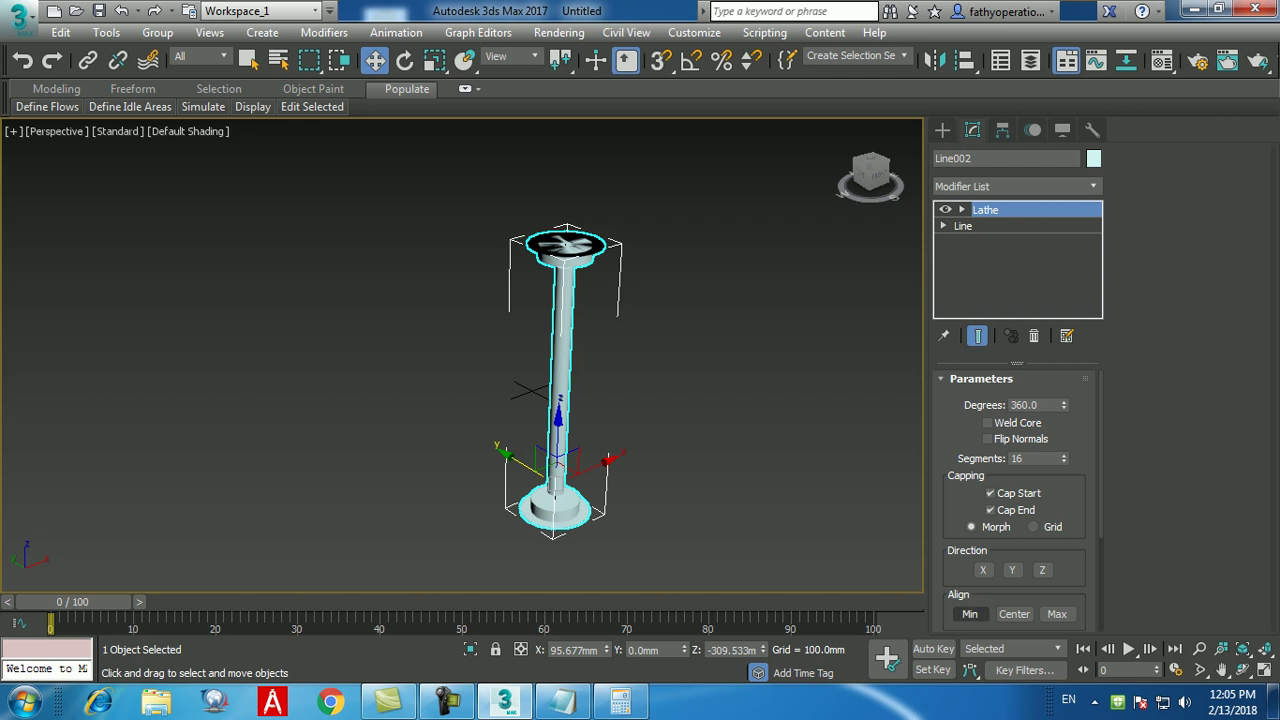
- Try Min alignment and flipped normals on the lathe, and undo back to the plain line
{"action": "left_click", "coordinate": [970, 614]}
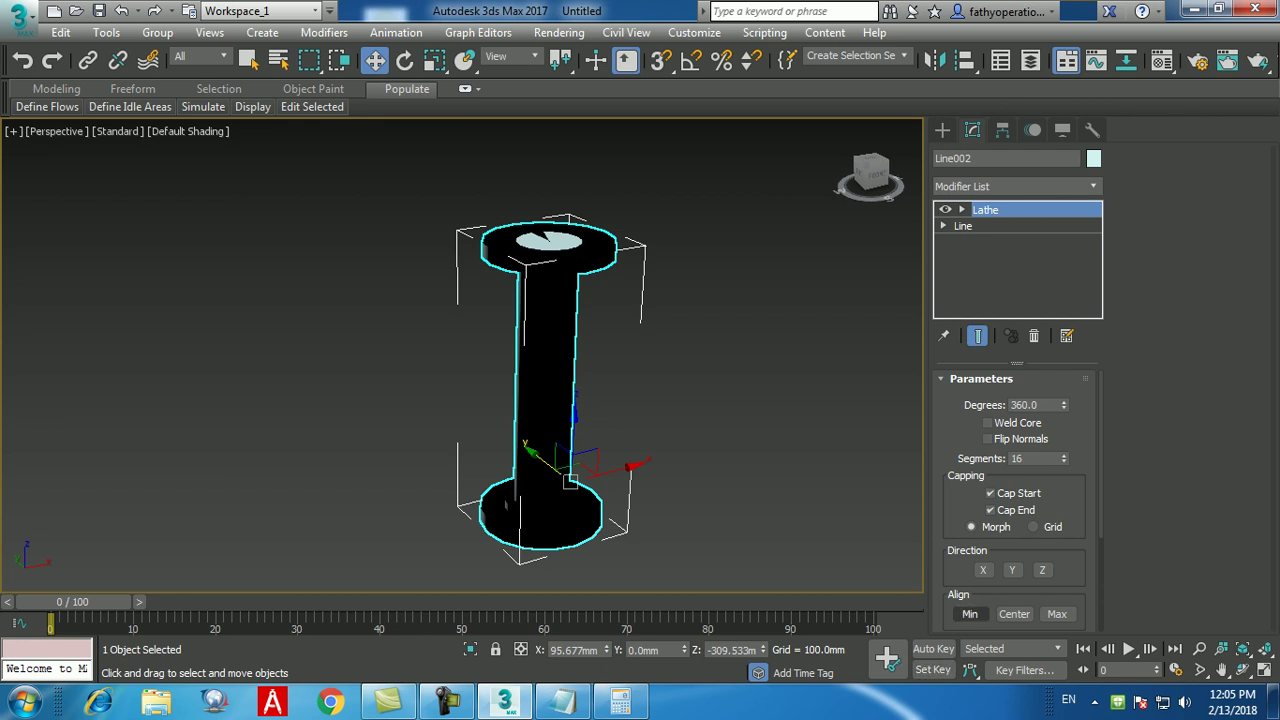
{"action": "left_click", "coordinate": [988, 439]}
{"action": "key", "text": "ctrl+z"}
{"action": "key", "text": "alt+w"}
{"action": "key", "text": "alt+w"}
{"action": "scroll", "coordinate": [462, 355], "scroll_direction": "down", "scroll_amount": 2}
{"action": "scroll", "coordinate": [462, 355], "scroll_direction": "up", "scroll_amount": 3}
{"action": "key", "text": "ctrl+z"}
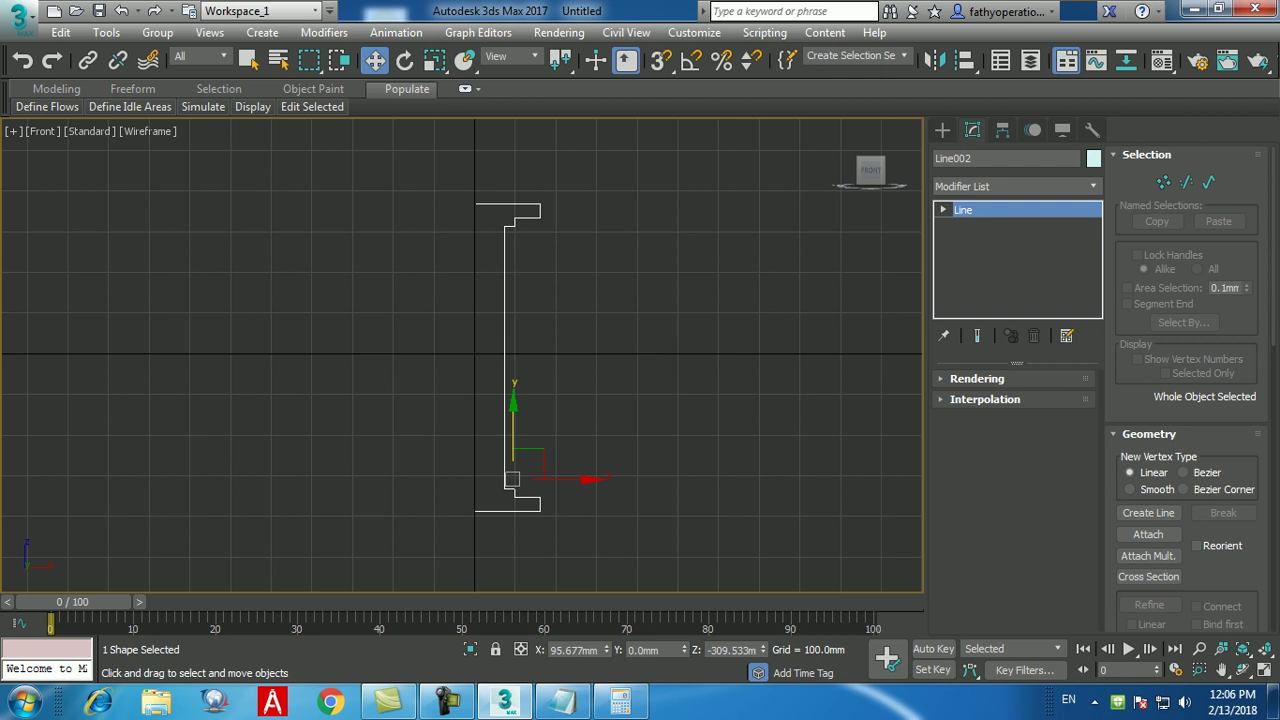
- Apply the Lathe modifier to the profile line in the Front view and align its axis to Min
{"action": "left_click", "coordinate": [1015, 186]}
{"action": "key", "text": "l"}
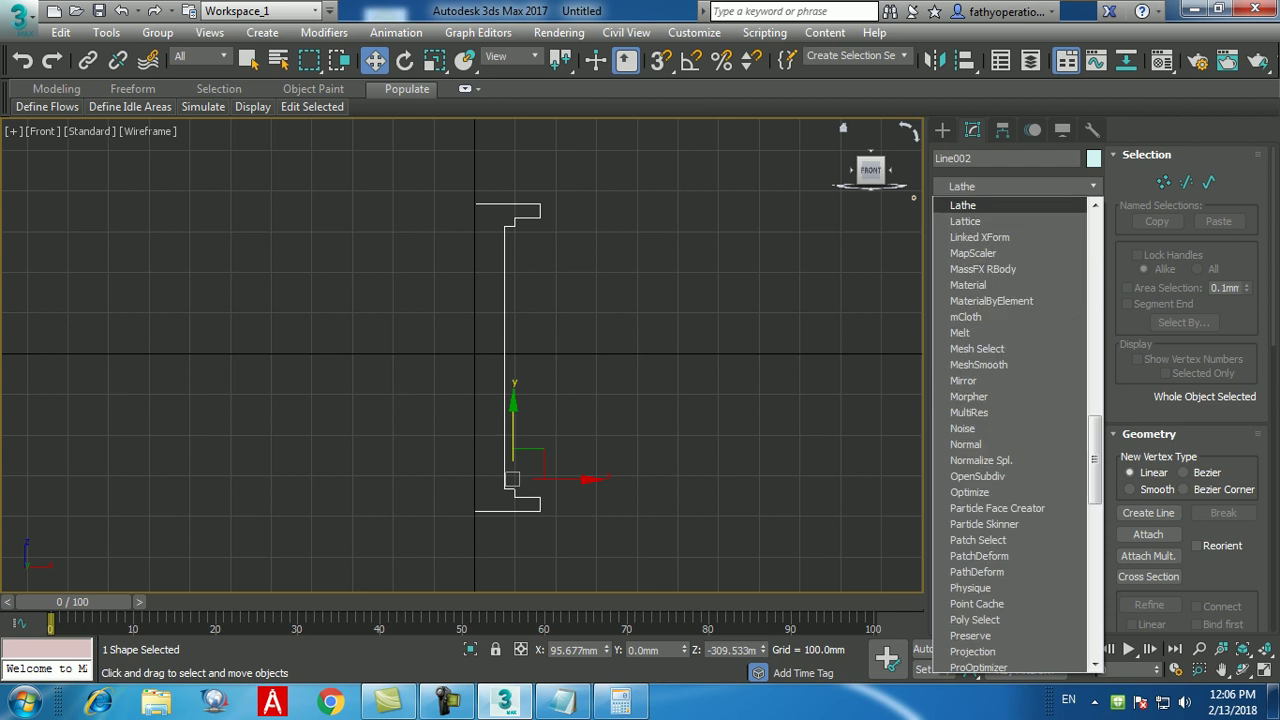
{"action": "key", "text": "Return"}
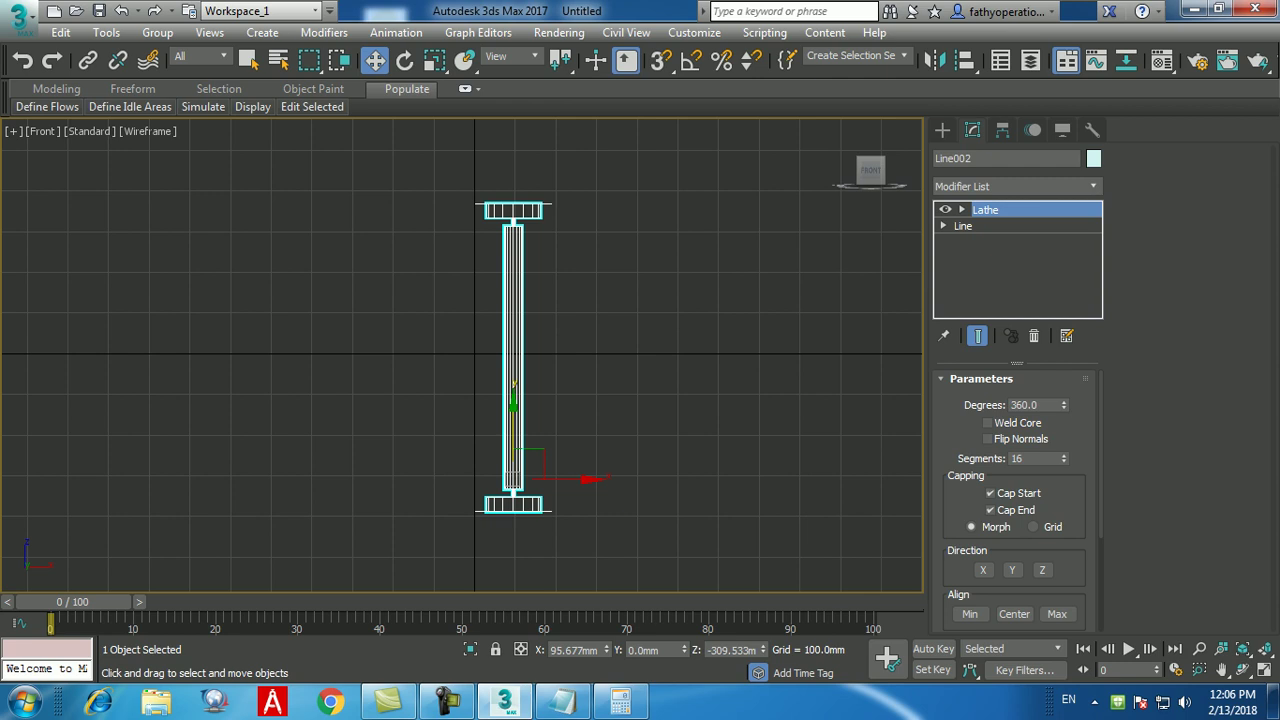
{"action": "left_click", "coordinate": [969, 614]}
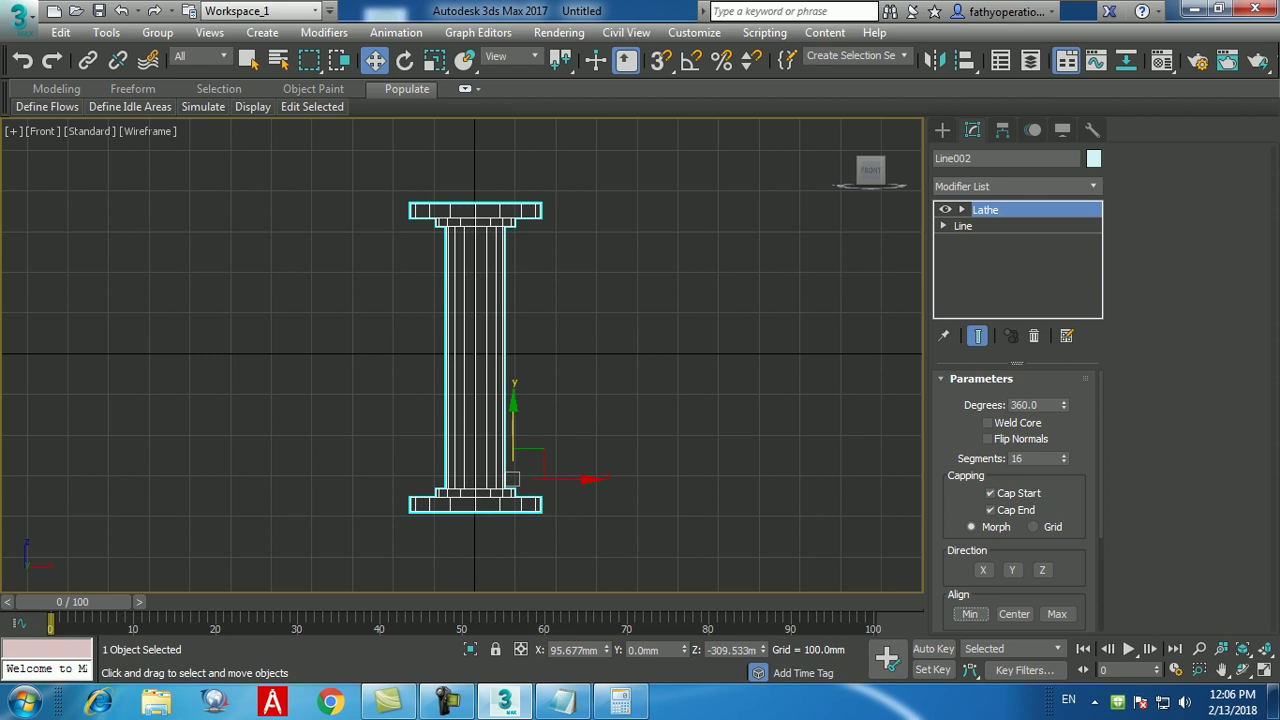
- Try the Max and Center axis alignments on the lathe and return it to Min
{"action": "left_click", "coordinate": [1057, 614]}
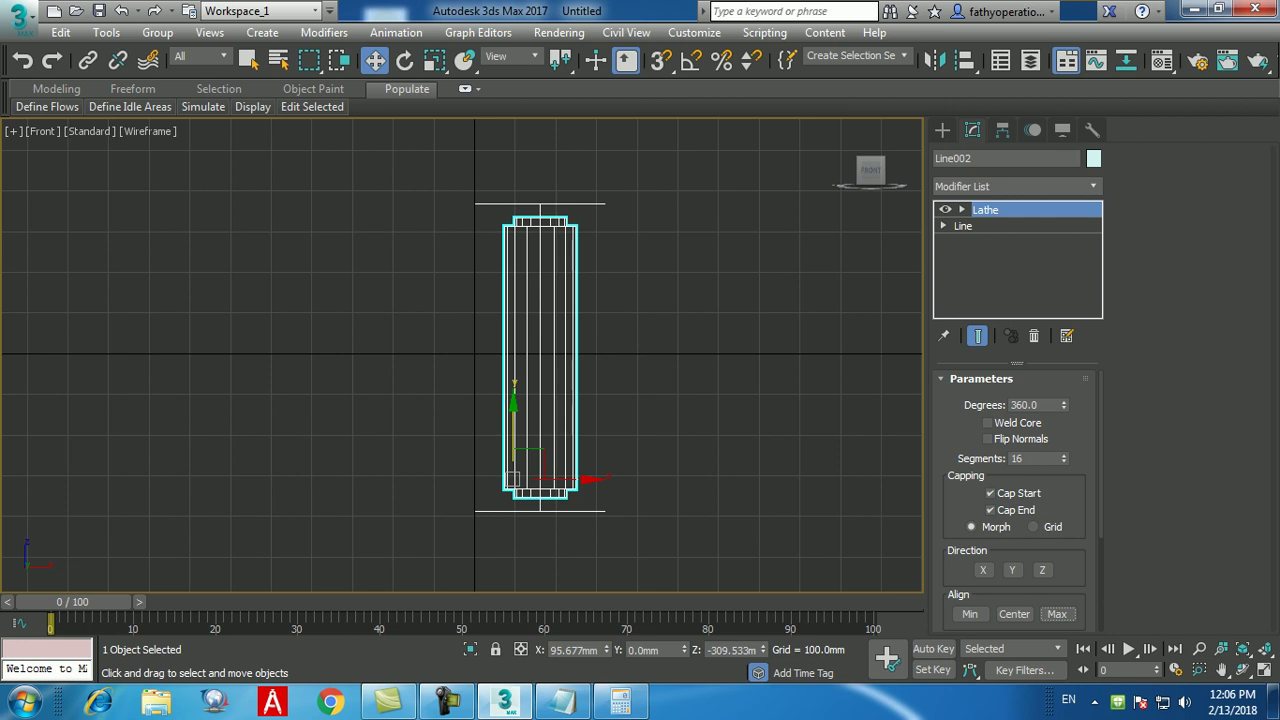
{"action": "left_click", "coordinate": [1014, 614]}
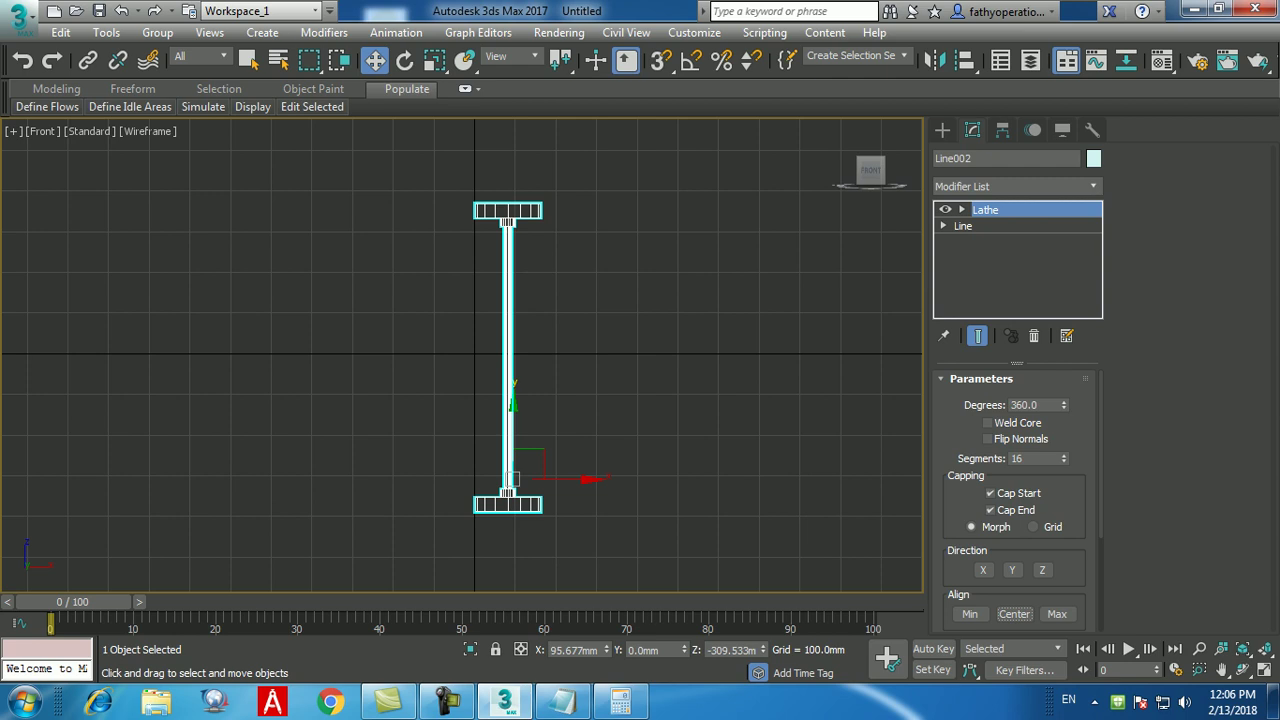
{"action": "left_click", "coordinate": [969, 614]}
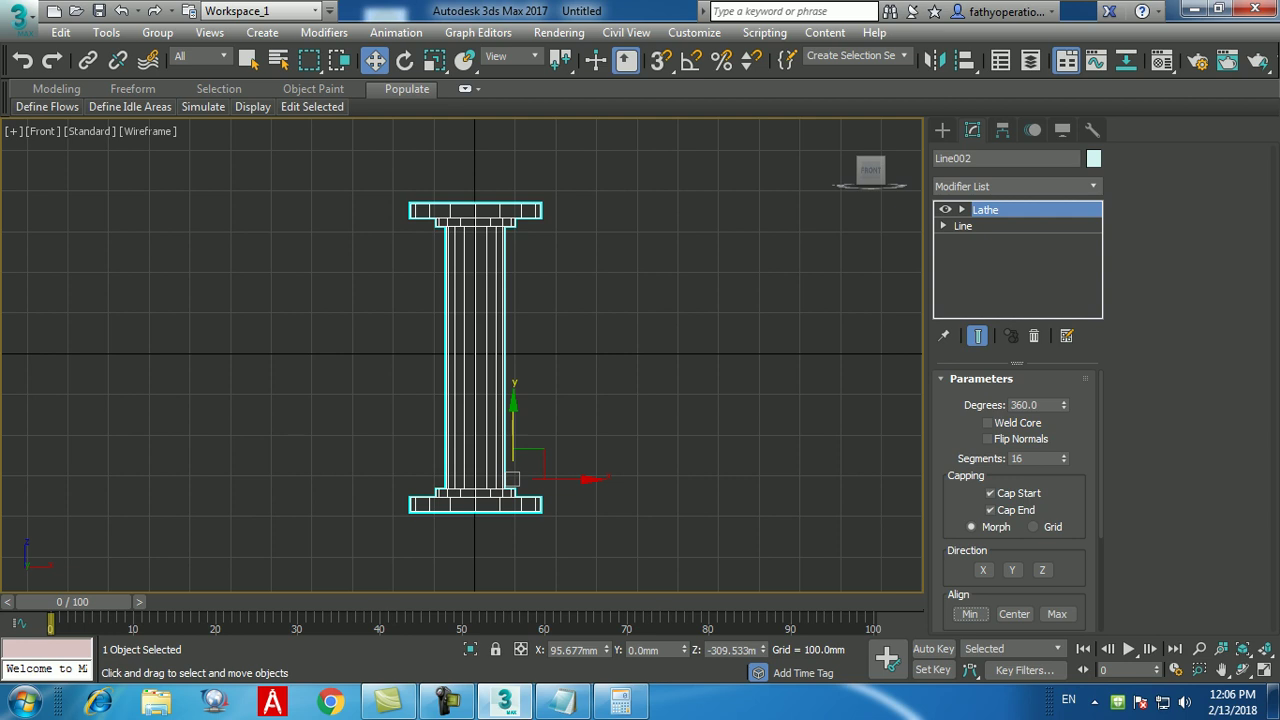
- Show the lathed column in Perspective and enable Flip Normals, toggling it once to compare
{"action": "scroll", "coordinate": [470, 203], "scroll_direction": "up", "scroll_amount": 5}
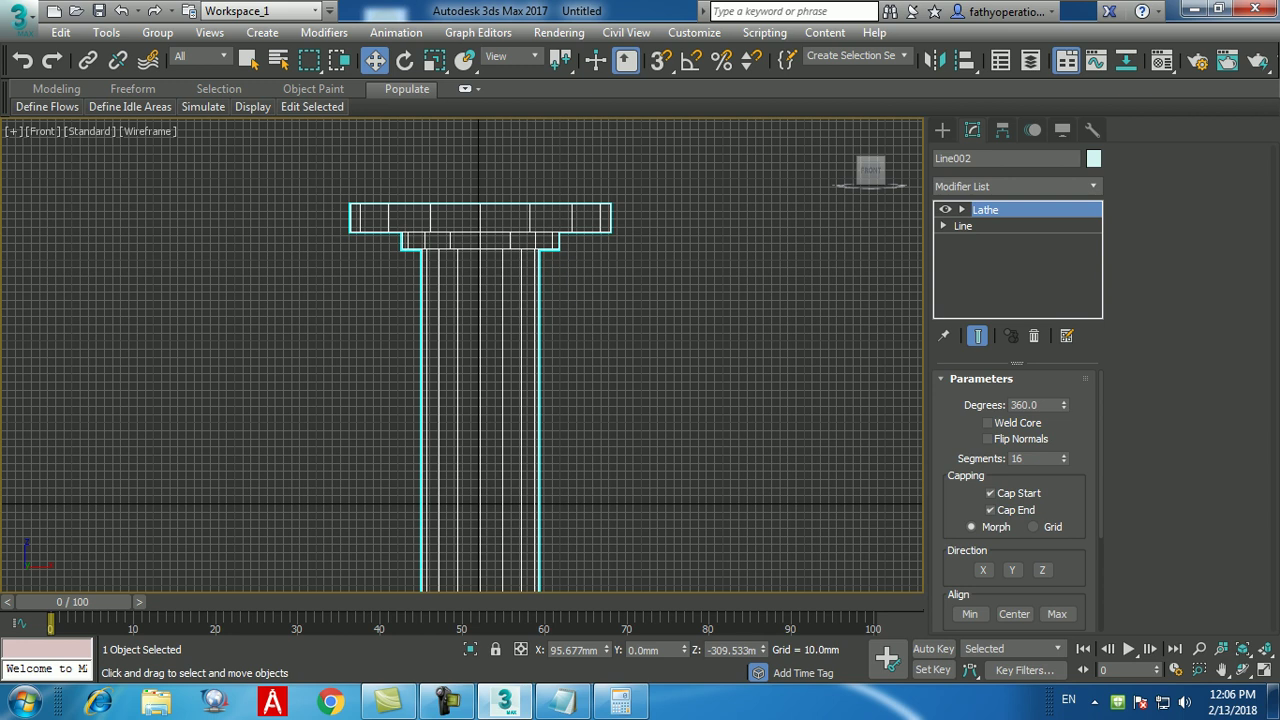
{"action": "key", "text": "alt+w"}
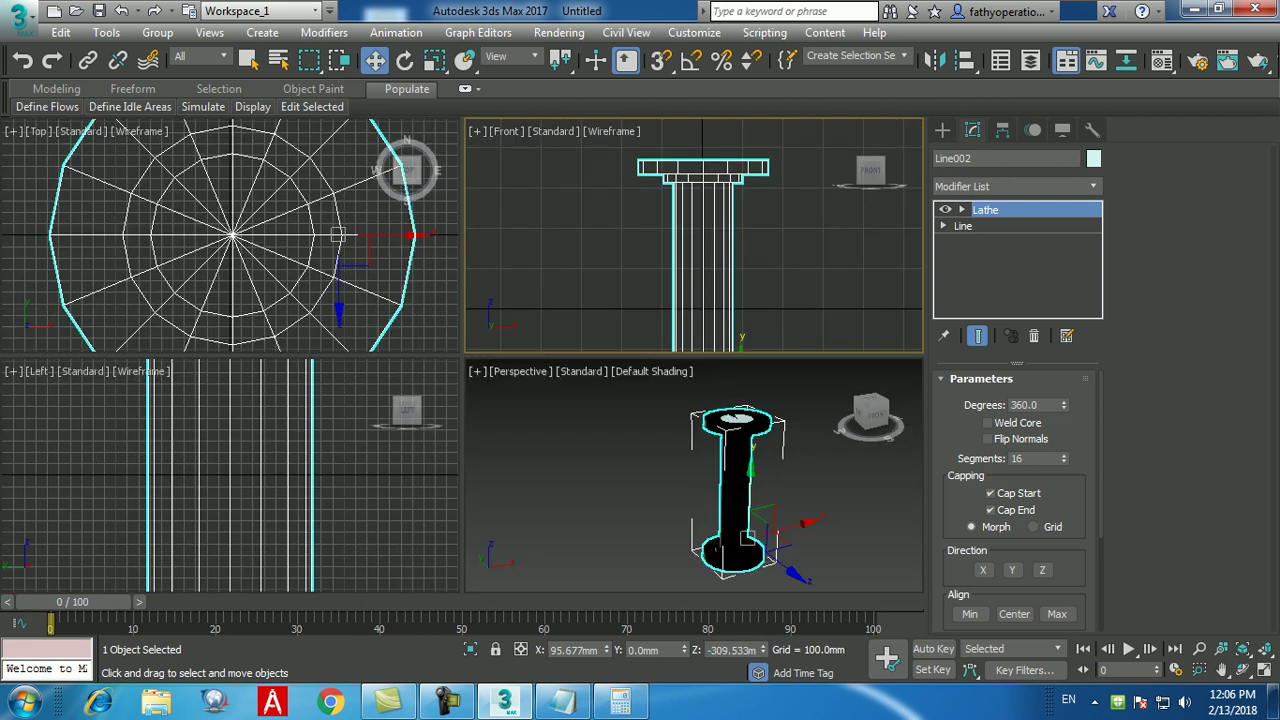
{"action": "key", "text": "alt+w"}
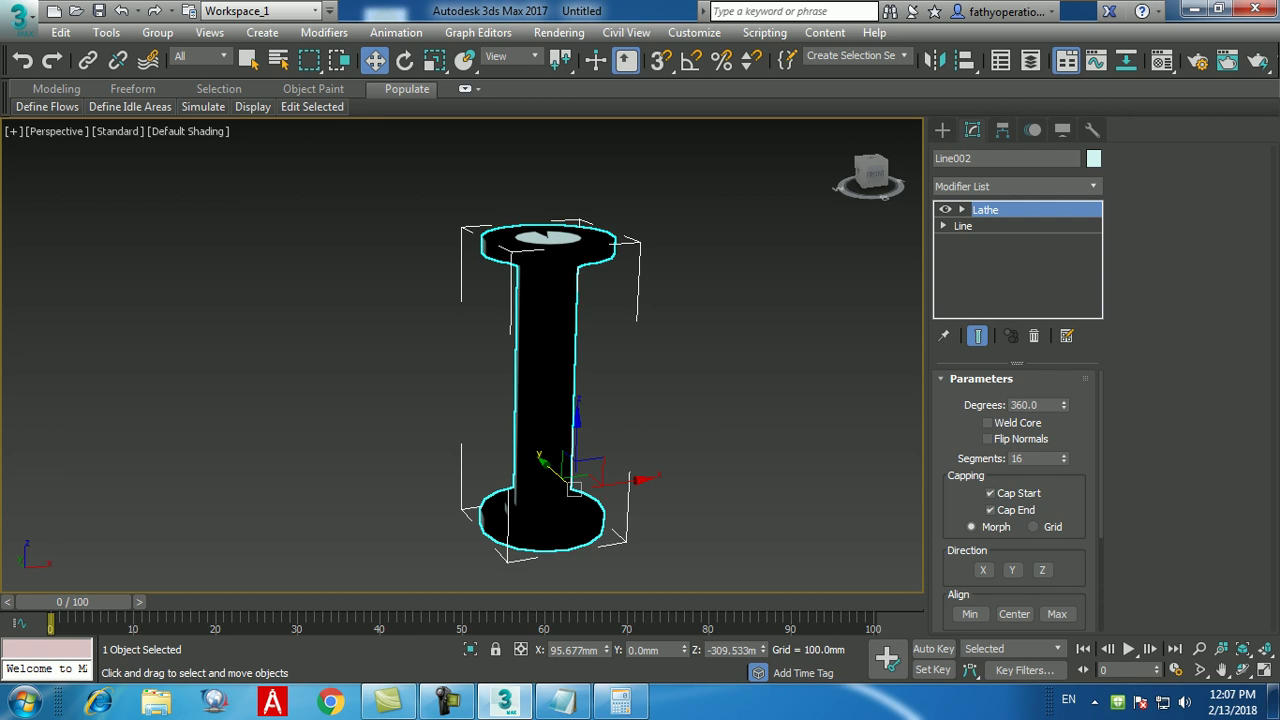
{"action": "left_click", "coordinate": [987, 438]}
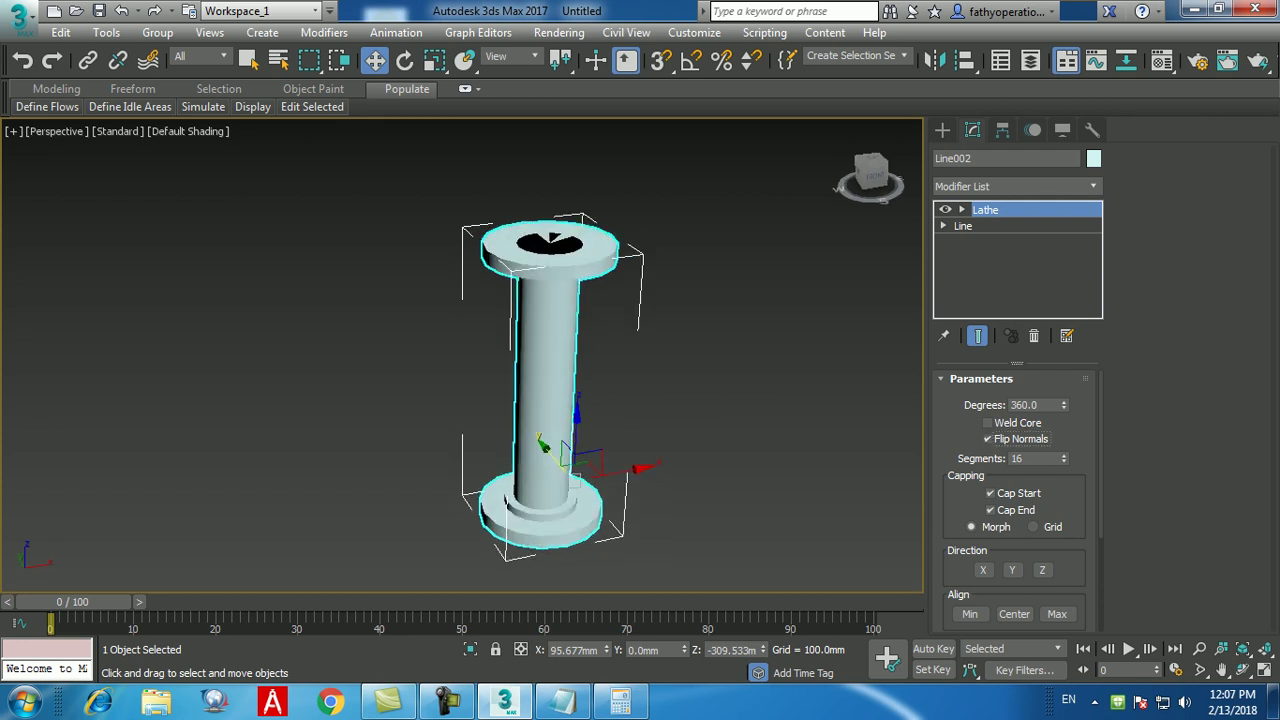
{"action": "left_click", "coordinate": [987, 438]}
{"action": "left_click", "coordinate": [987, 438]}
- Enable Weld Core on the lathe to close the centre of the column's top cap
{"action": "middle_click_drag", "start_coordinate": [550, 380], "coordinate": [560, 380], "text": "alt"}
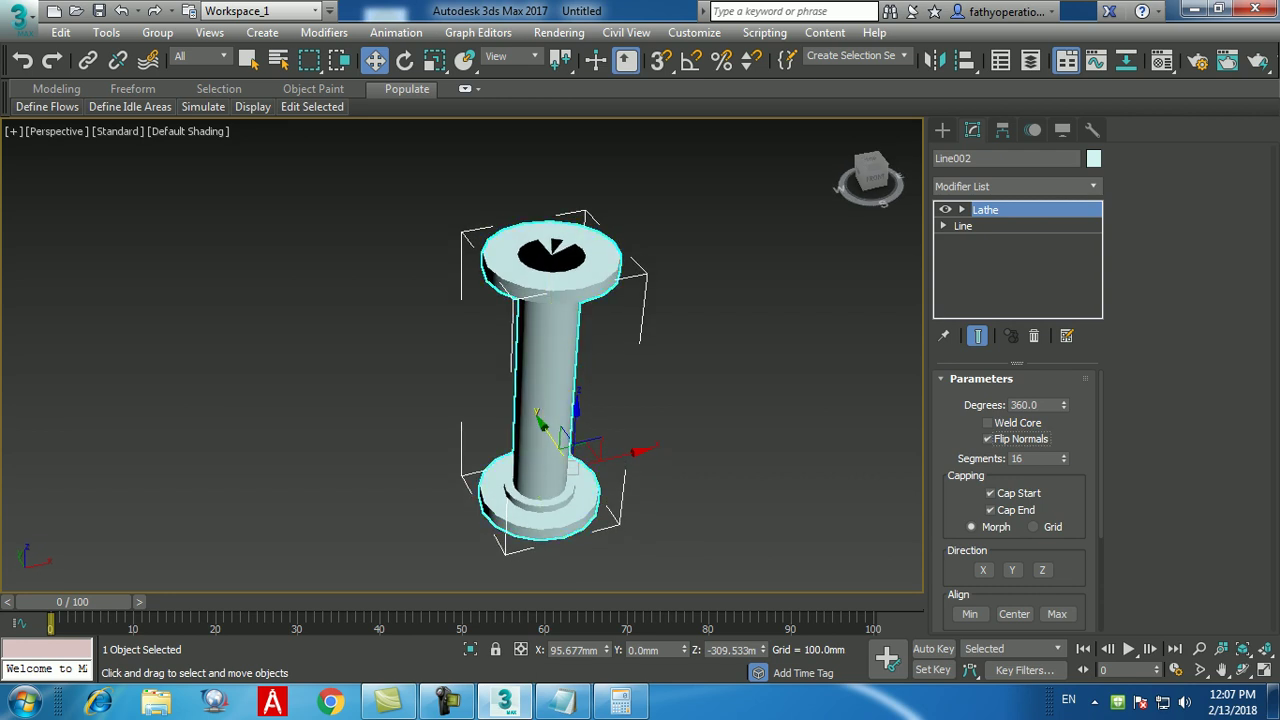
{"action": "scroll", "coordinate": [565, 437], "scroll_direction": "up", "scroll_amount": 3}
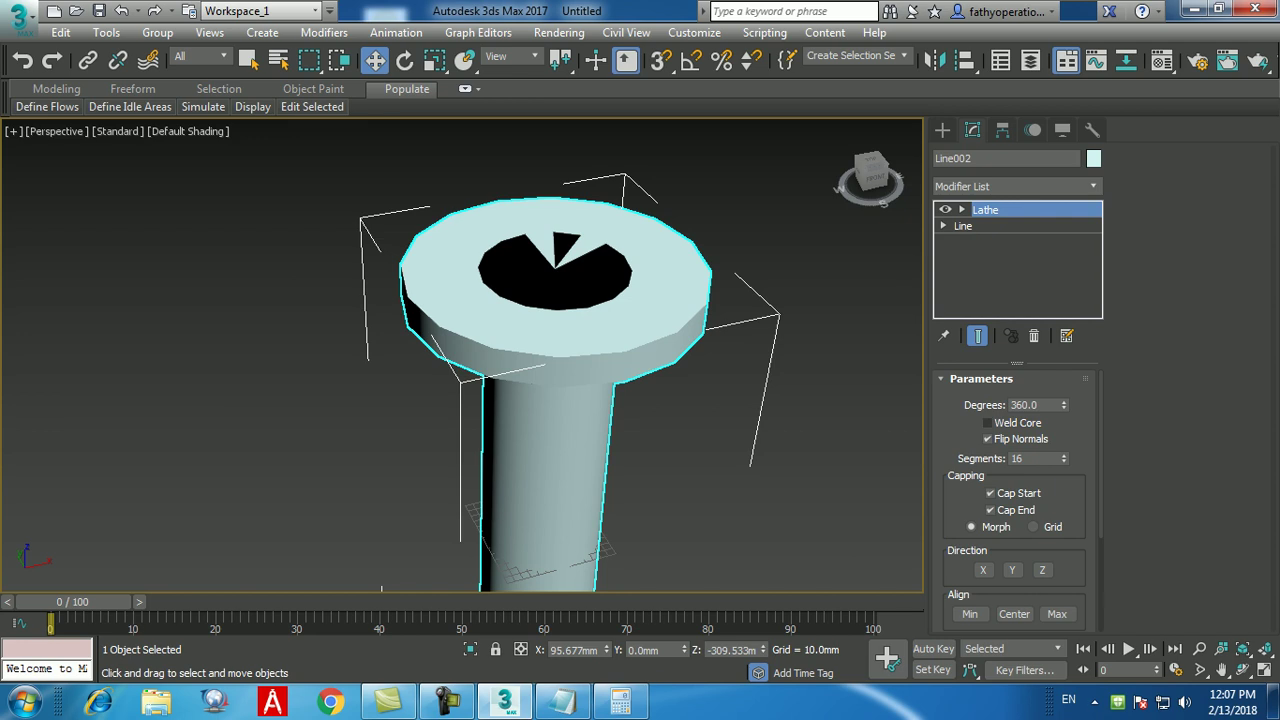
{"action": "left_click", "coordinate": [987, 423]}
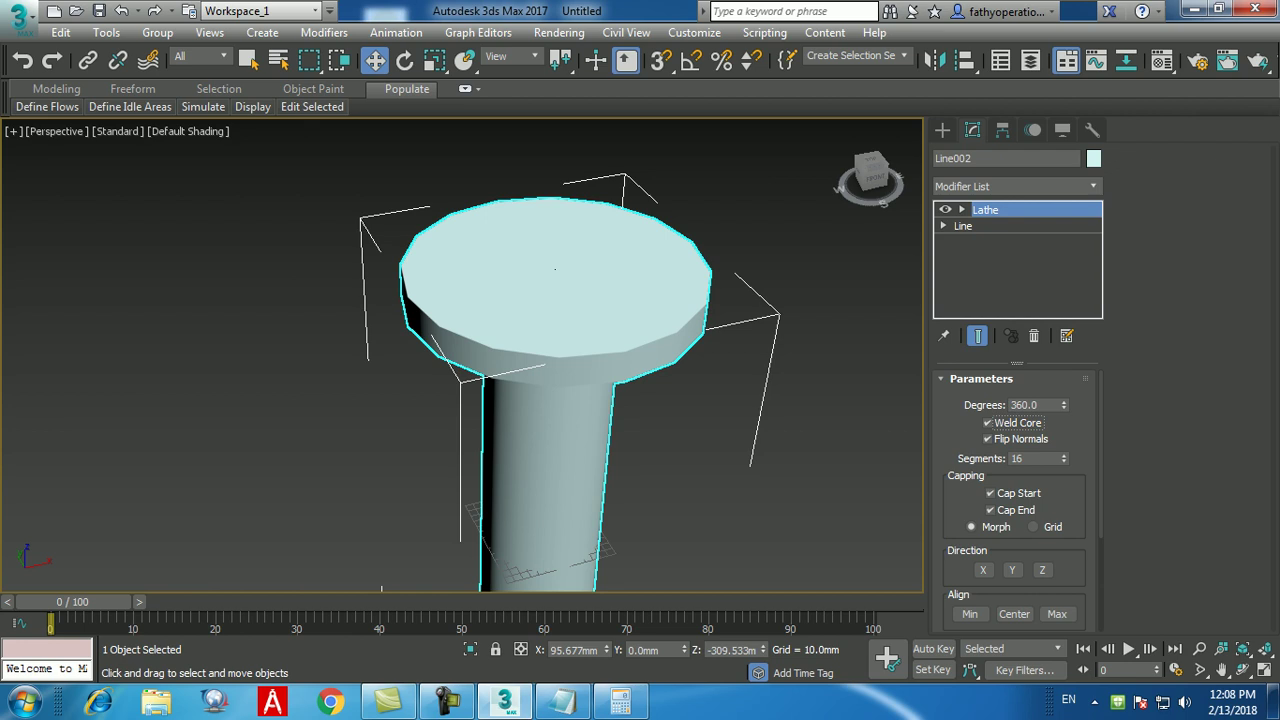
- Toggle Flip Normals off and on several times to compare the column's surface, leaving it enabled
{"action": "middle_click_drag", "start_coordinate": [555, 400], "coordinate": [455, 235]}
{"action": "left_click", "coordinate": [988, 439]}
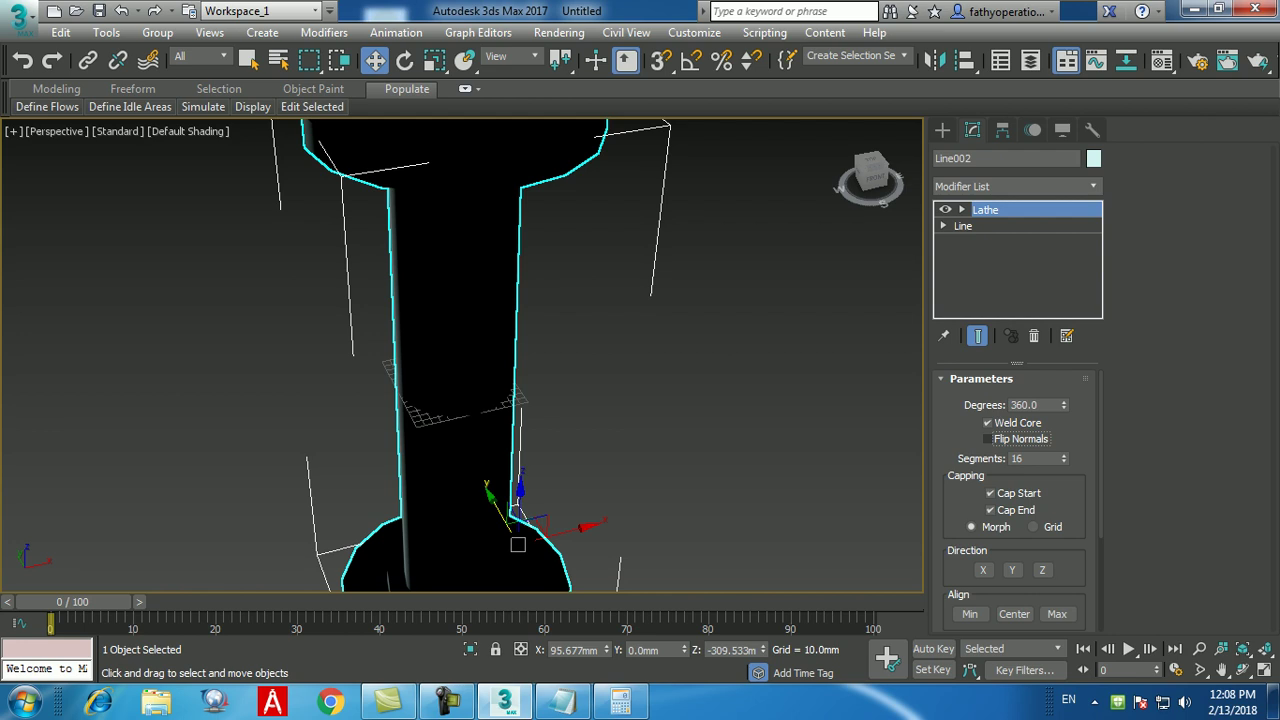
{"action": "left_click", "coordinate": [990, 439]}
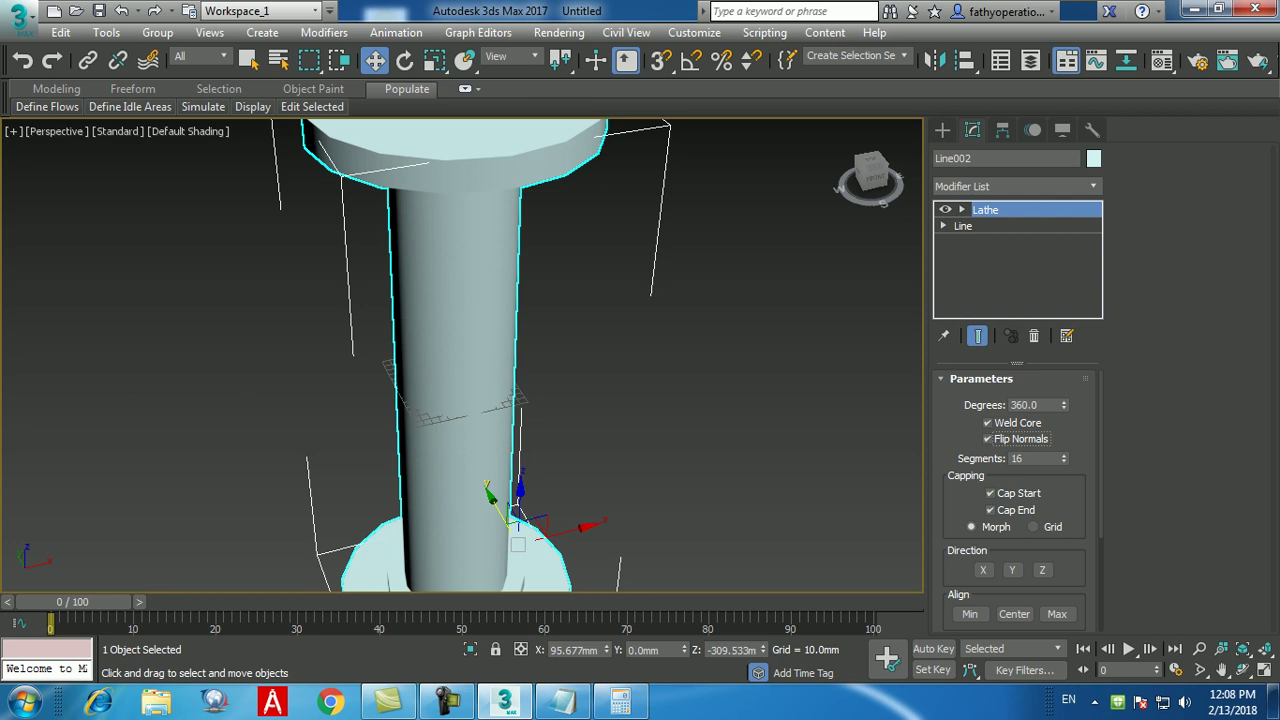
{"action": "left_click", "coordinate": [987, 439]}
{"action": "left_click", "coordinate": [987, 439]}
{"action": "left_click", "coordinate": [987, 439]}
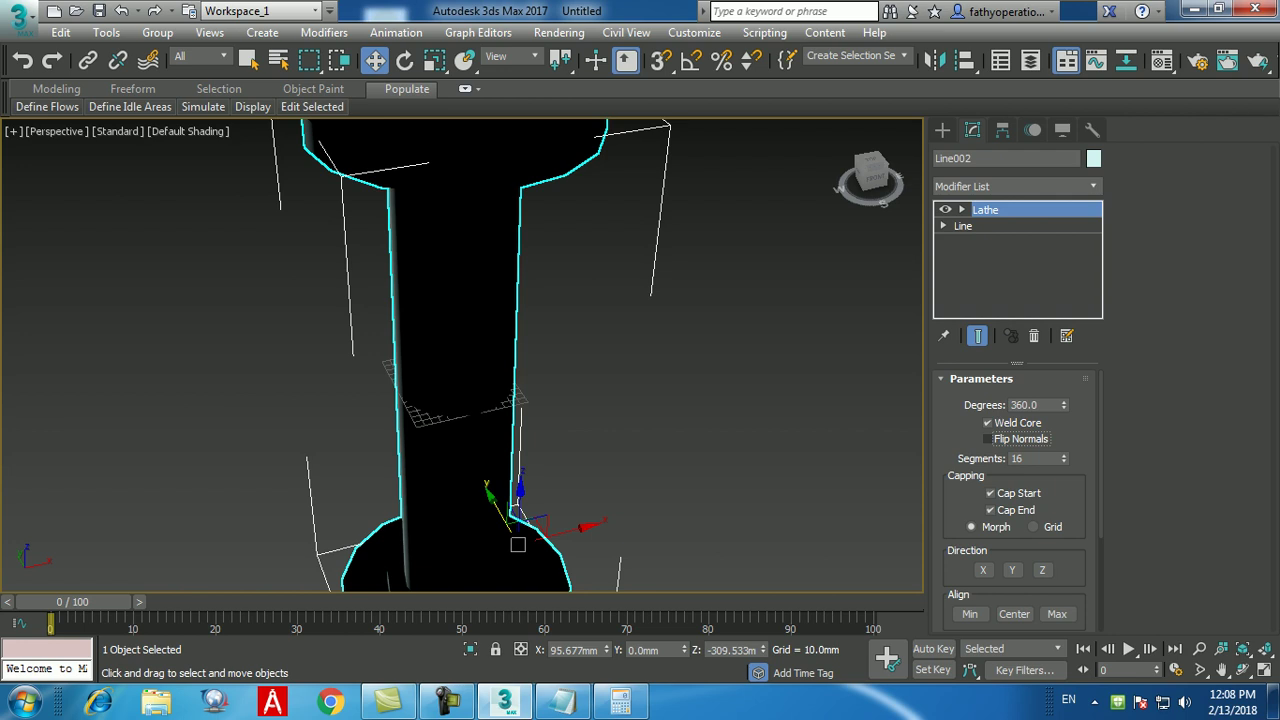
{"action": "left_click", "coordinate": [987, 439]}
{"action": "scroll", "coordinate": [645, 370], "scroll_direction": "down", "scroll_amount": 3}
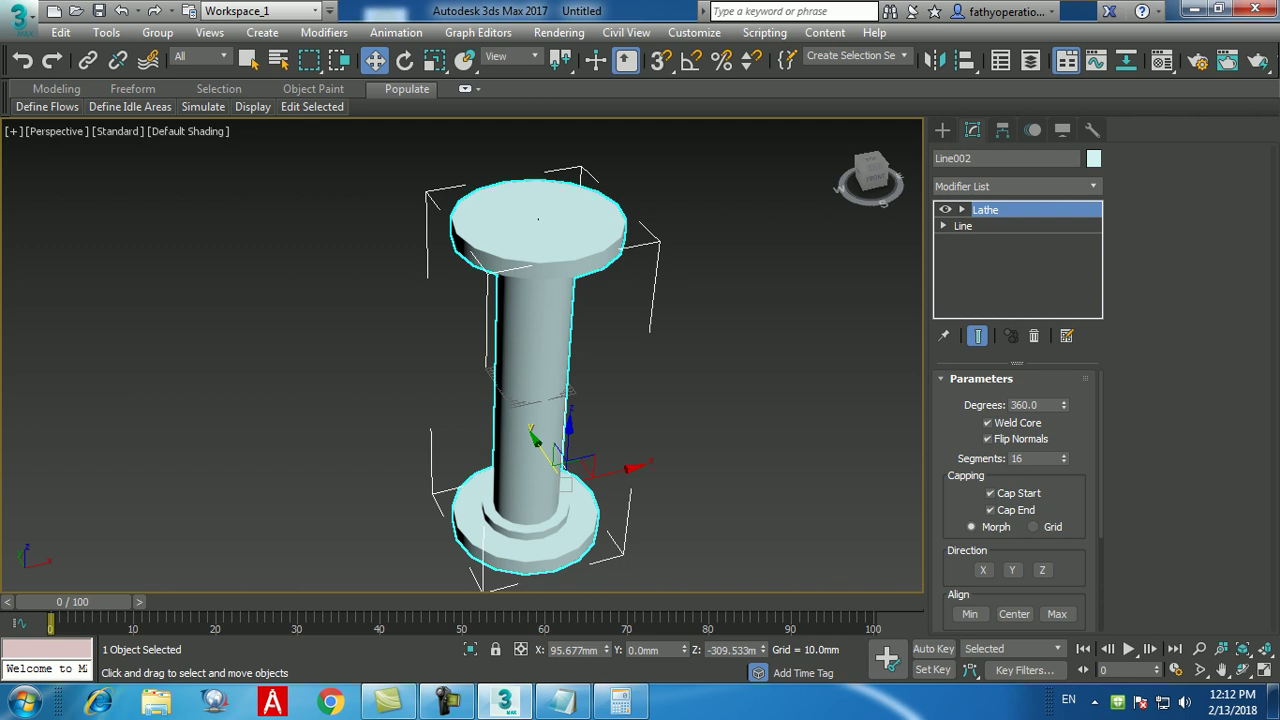
- Create a box beside the column, about 588 mm long, 426 mm wide and 363 mm high
{"action": "left_click", "coordinate": [942, 130]}
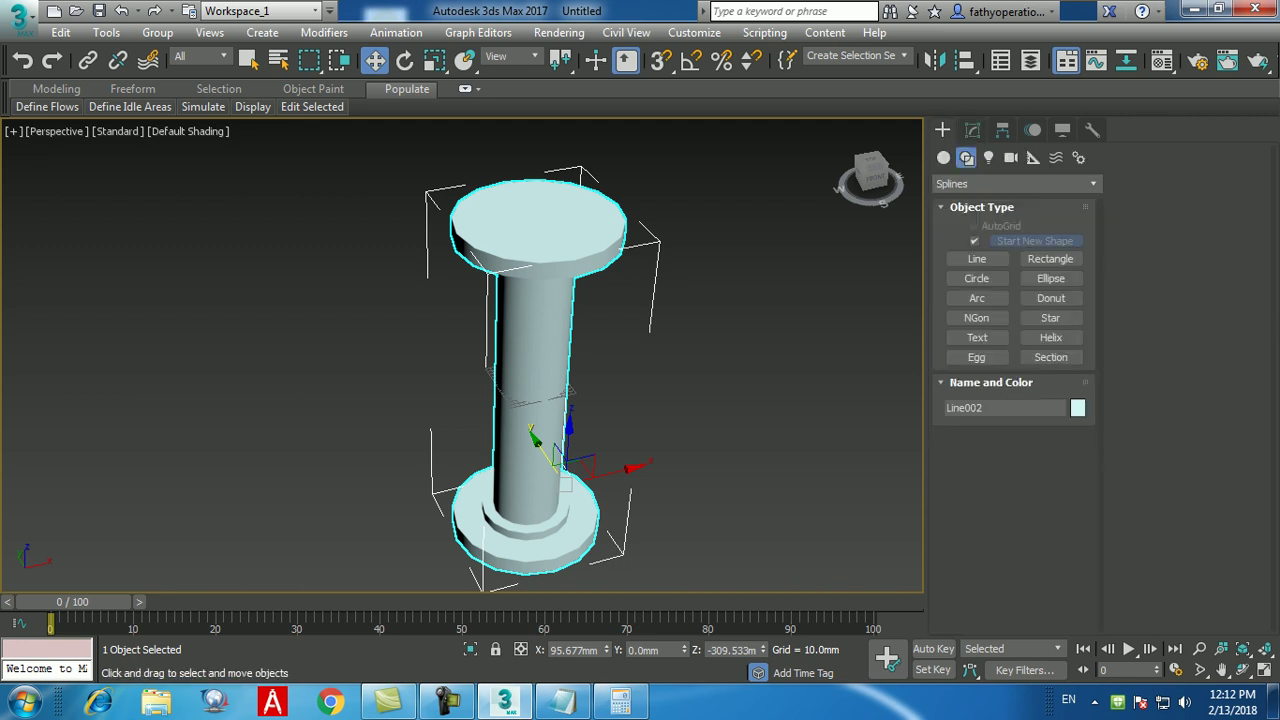
{"action": "left_click", "coordinate": [943, 157]}
{"action": "left_click", "coordinate": [976, 243]}
{"action": "middle_click_drag", "start_coordinate": [700, 420], "coordinate": [400, 380]}
{"action": "left_click_drag", "start_coordinate": [457, 309], "coordinate": [795, 445]}
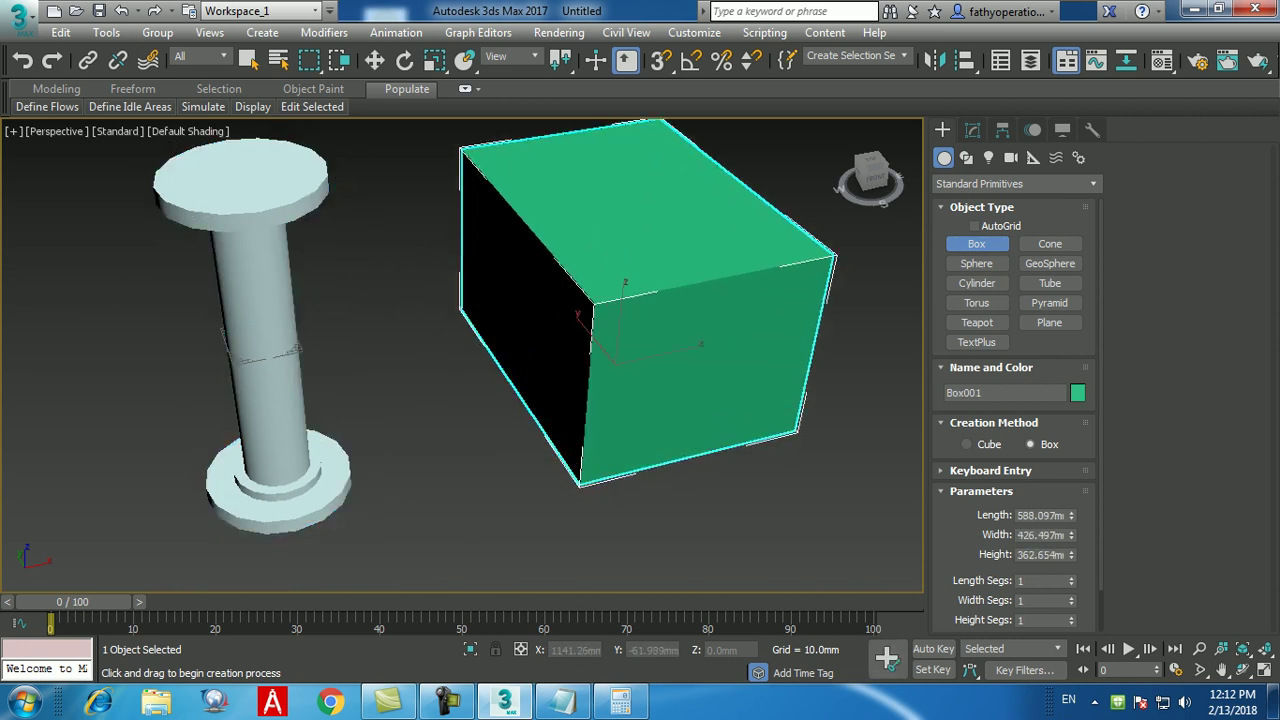
{"action": "left_click", "coordinate": [795, 300]}
- Select the lathed column and hide it, leaving the box in the Perspective view
{"action": "middle_click_drag", "start_coordinate": [650, 350], "coordinate": [575, 345]}
{"action": "key", "text": "w"}
{"action": "left_click", "coordinate": [230, 330]}
{"action": "right_click", "coordinate": [250, 268]}
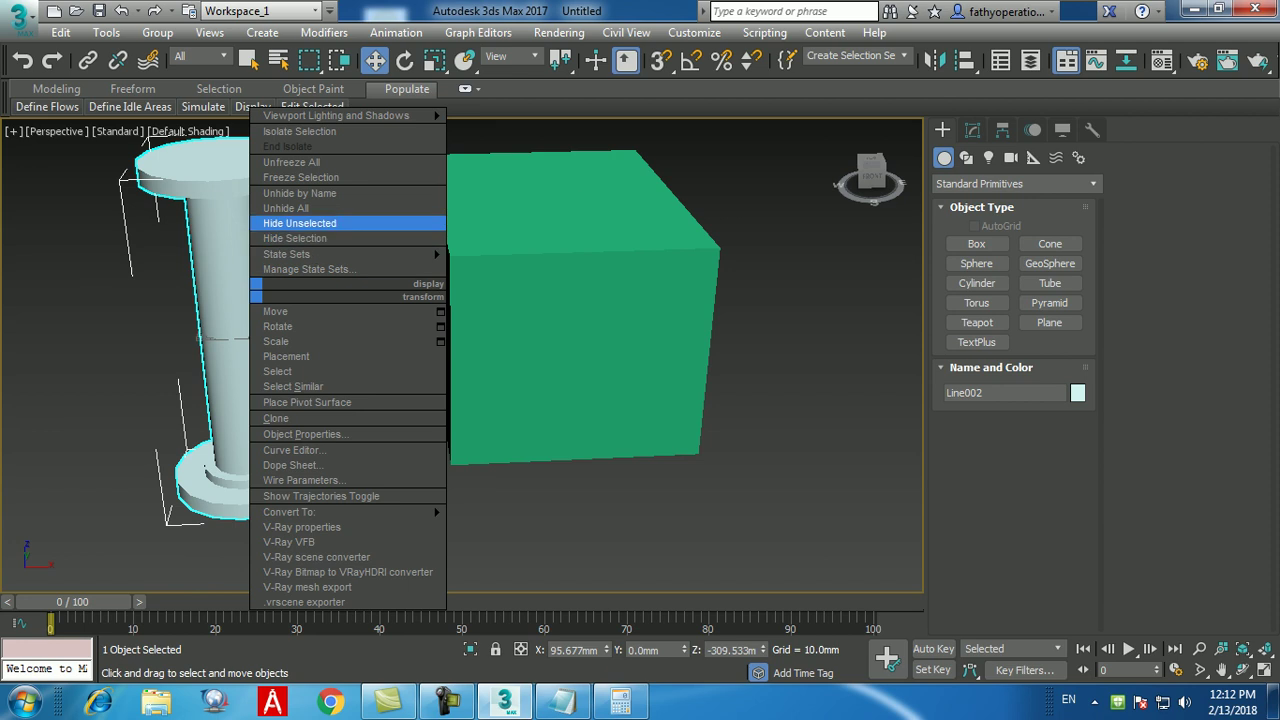
{"action": "left_click", "coordinate": [300, 222]}
{"action": "scroll", "coordinate": [300, 230], "scroll_direction": "up", "scroll_amount": 1}
{"action": "middle_click_drag", "start_coordinate": [600, 340], "coordinate": [470, 348], "text": "alt"}
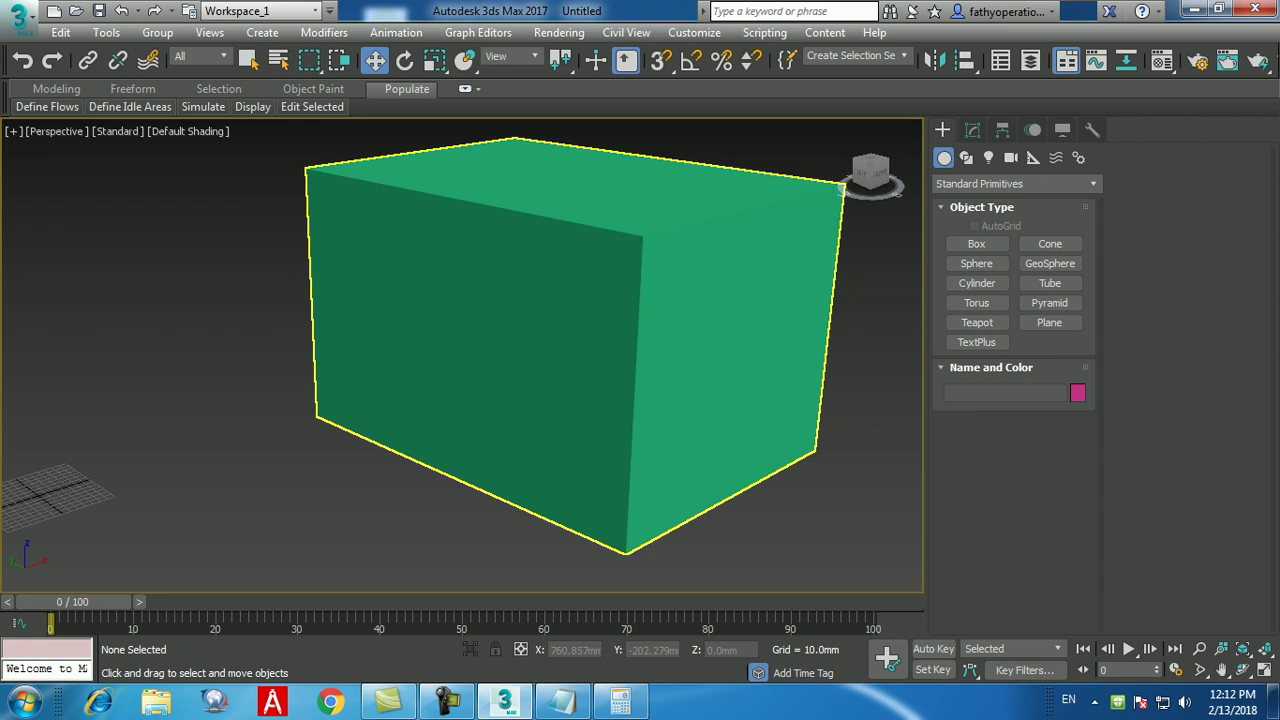
- Render the Perspective view of the box from outside and close the rendered frame
{"action": "middle_click_drag", "start_coordinate": [470, 348], "coordinate": [440, 350], "text": "alt"}
{"action": "key", "text": "shift+q"}
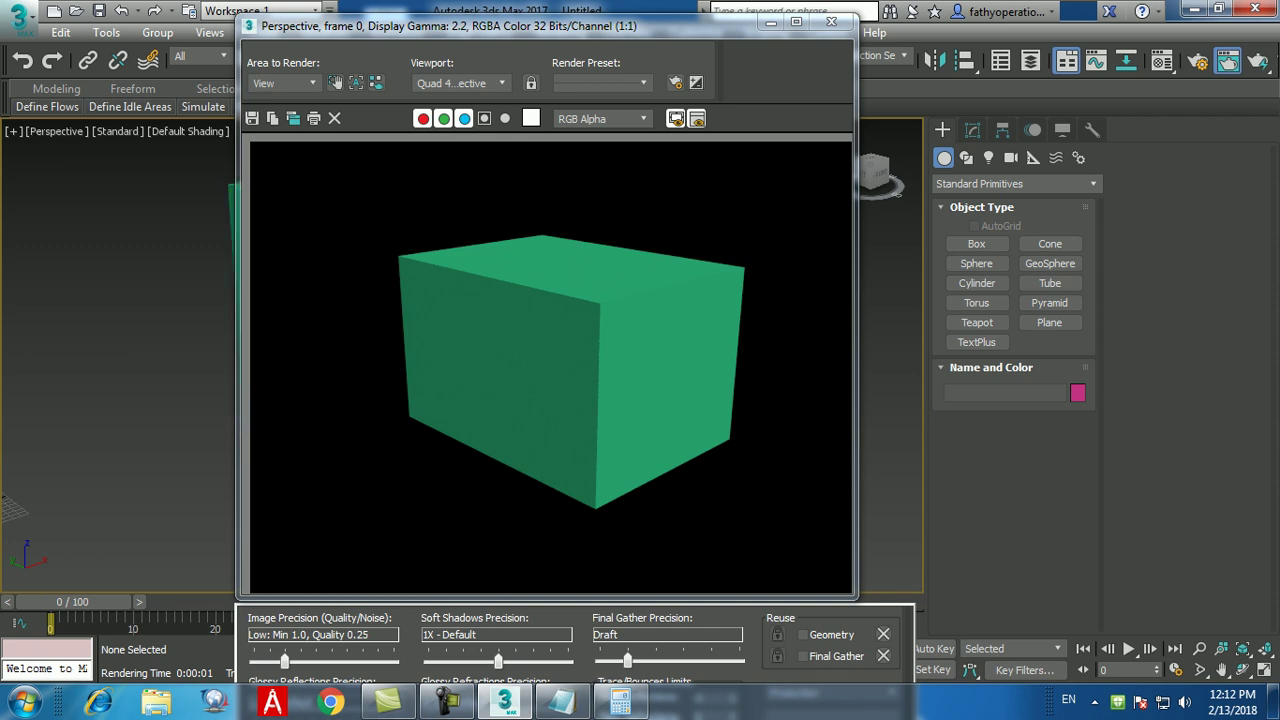
{"action": "left_click", "coordinate": [831, 21]}
- Move the Perspective view inside the box and render its interior
{"action": "scroll", "coordinate": [460, 355], "scroll_direction": "up", "scroll_amount": 5}
{"action": "scroll", "coordinate": [460, 355], "scroll_direction": "up", "scroll_amount": 6}
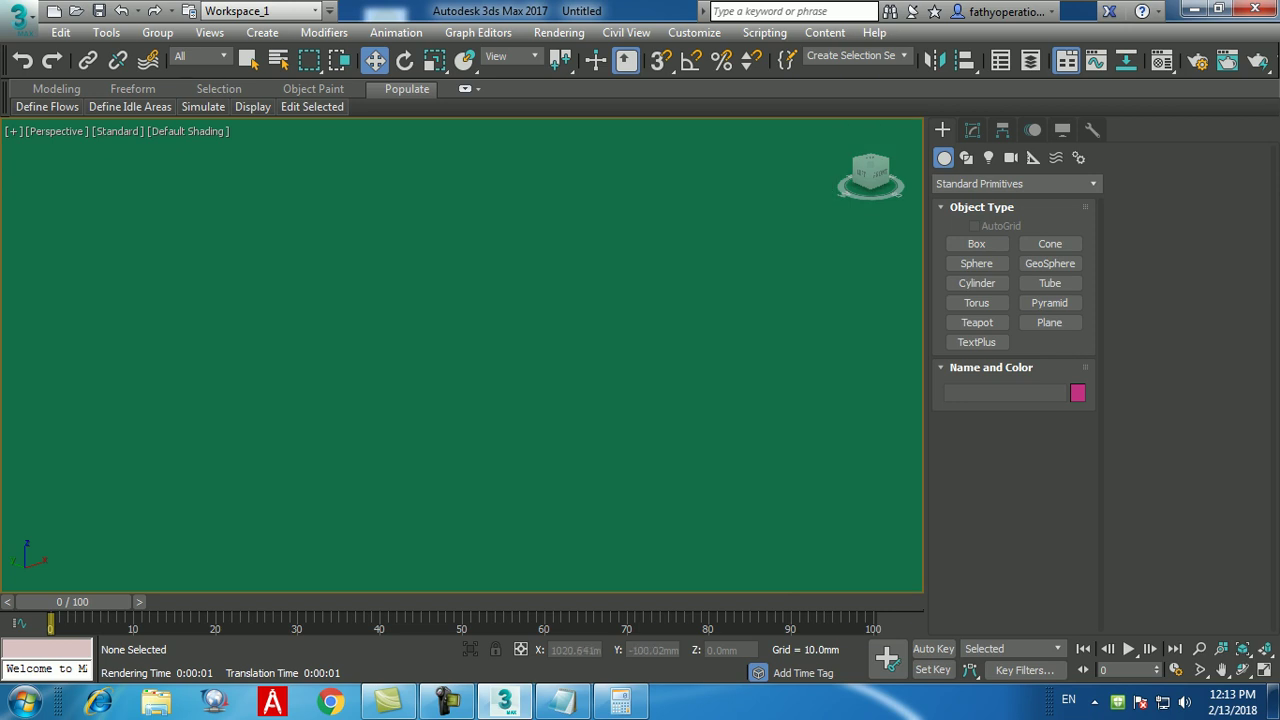
{"action": "scroll", "coordinate": [460, 355], "scroll_direction": "up", "scroll_amount": 2}
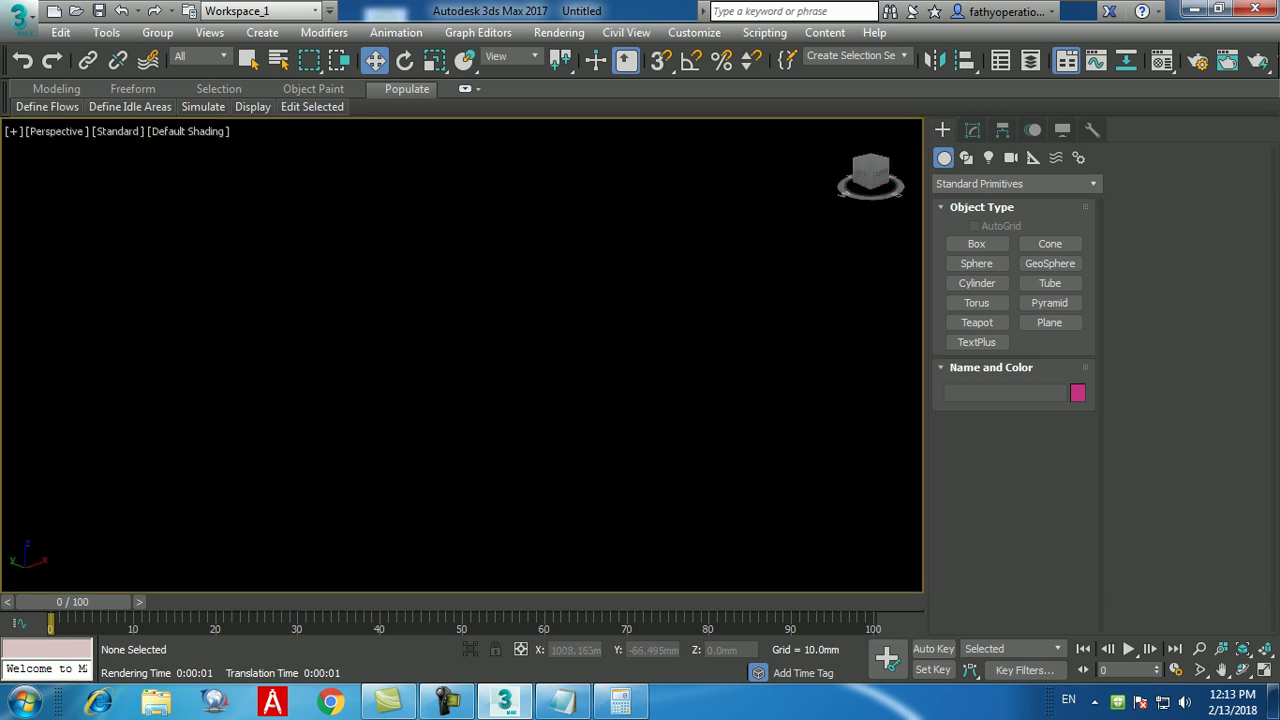
{"action": "key", "text": "shift+q"}
{"action": "key", "text": "shift+q"}
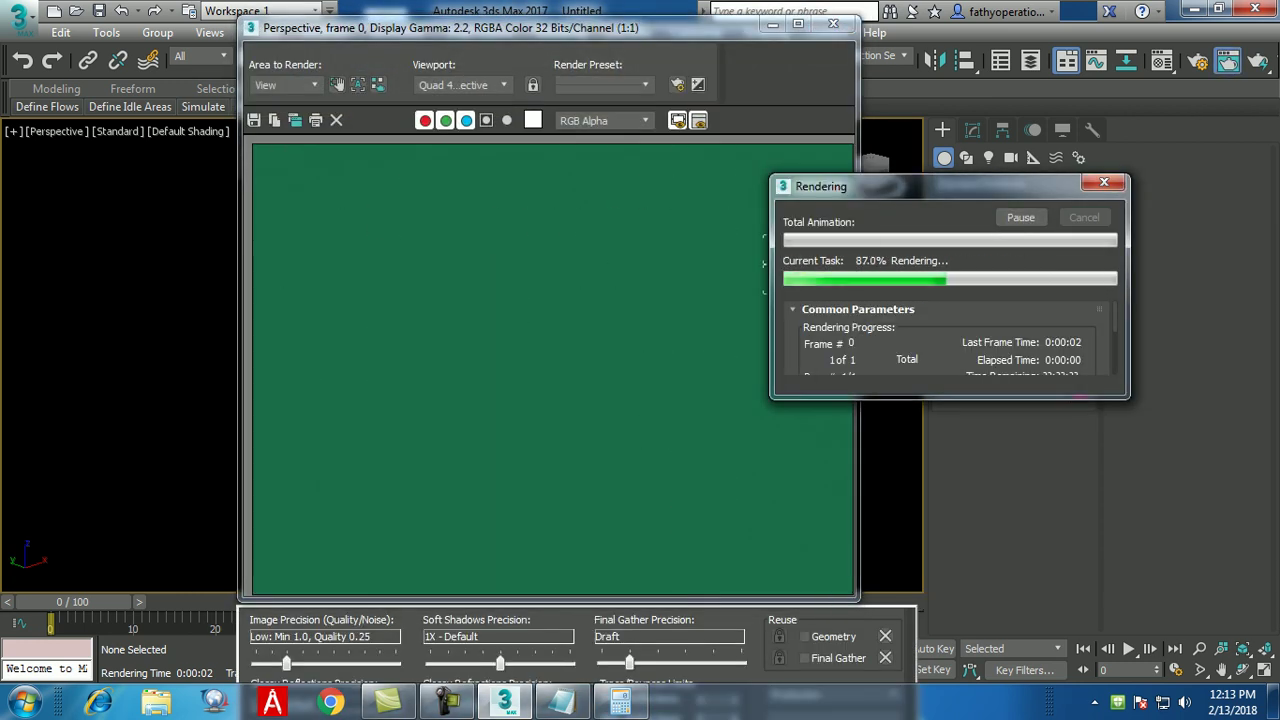
{"action": "key", "text": "alt+w"}
{"action": "key", "text": "alt+w"}
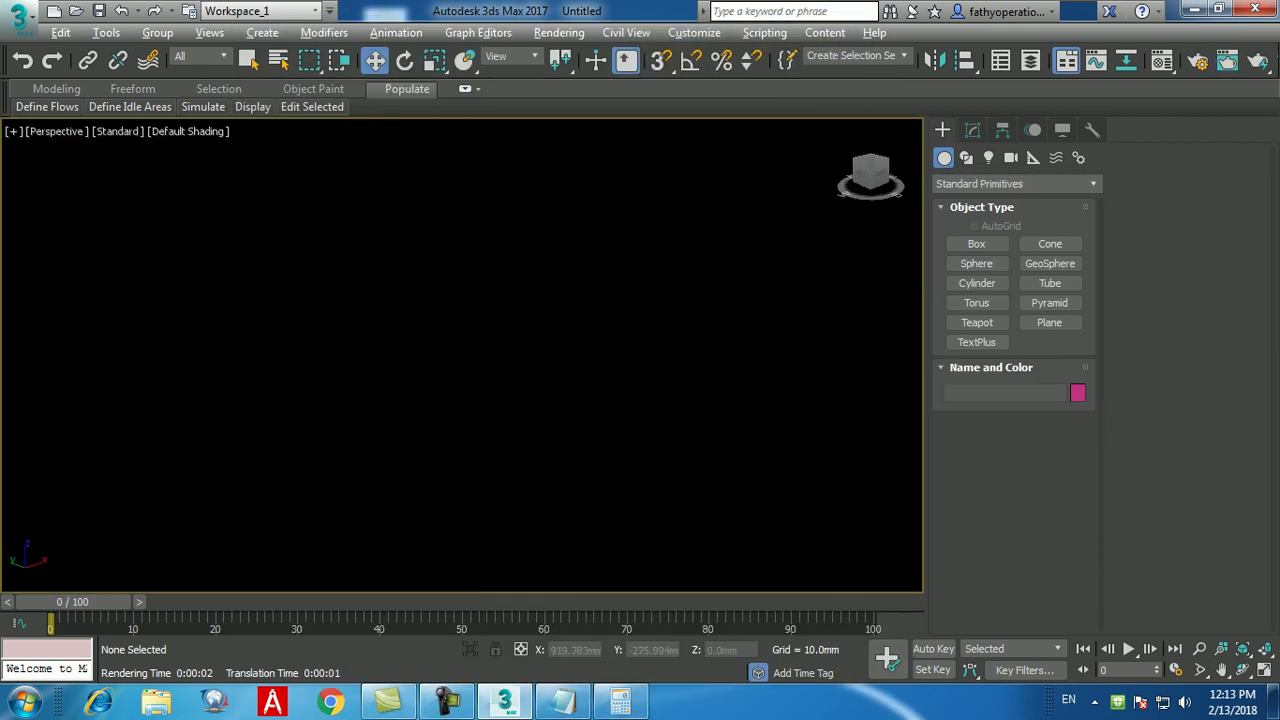
{"action": "key", "text": "alt+w"}
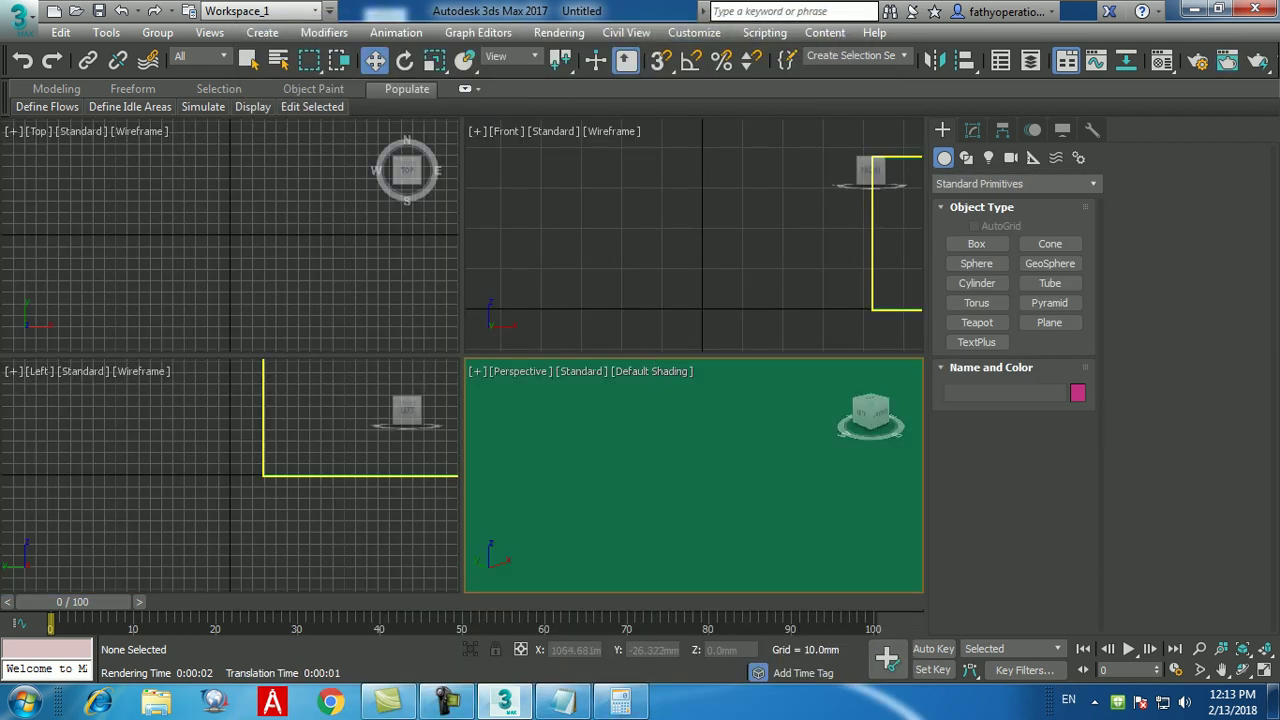
{"action": "key", "text": "alt+w"}
- Create a teapot of about 57 mm radius inside the box in the Top view
{"action": "key", "text": "z"}
{"action": "middle_click_drag", "start_coordinate": [460, 350], "coordinate": [440, 300], "text": "alt"}
{"action": "left_click", "coordinate": [976, 243]}
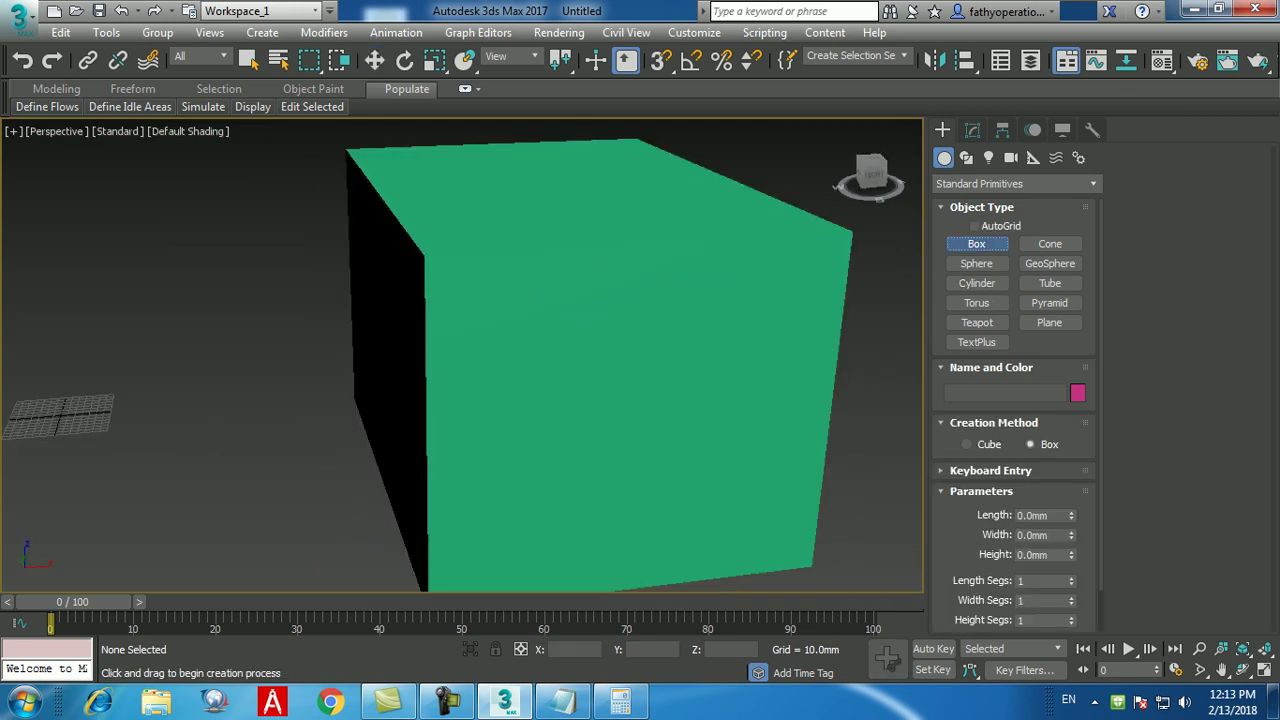
{"action": "left_click", "coordinate": [976, 322]}
{"action": "key", "text": "alt+w"}
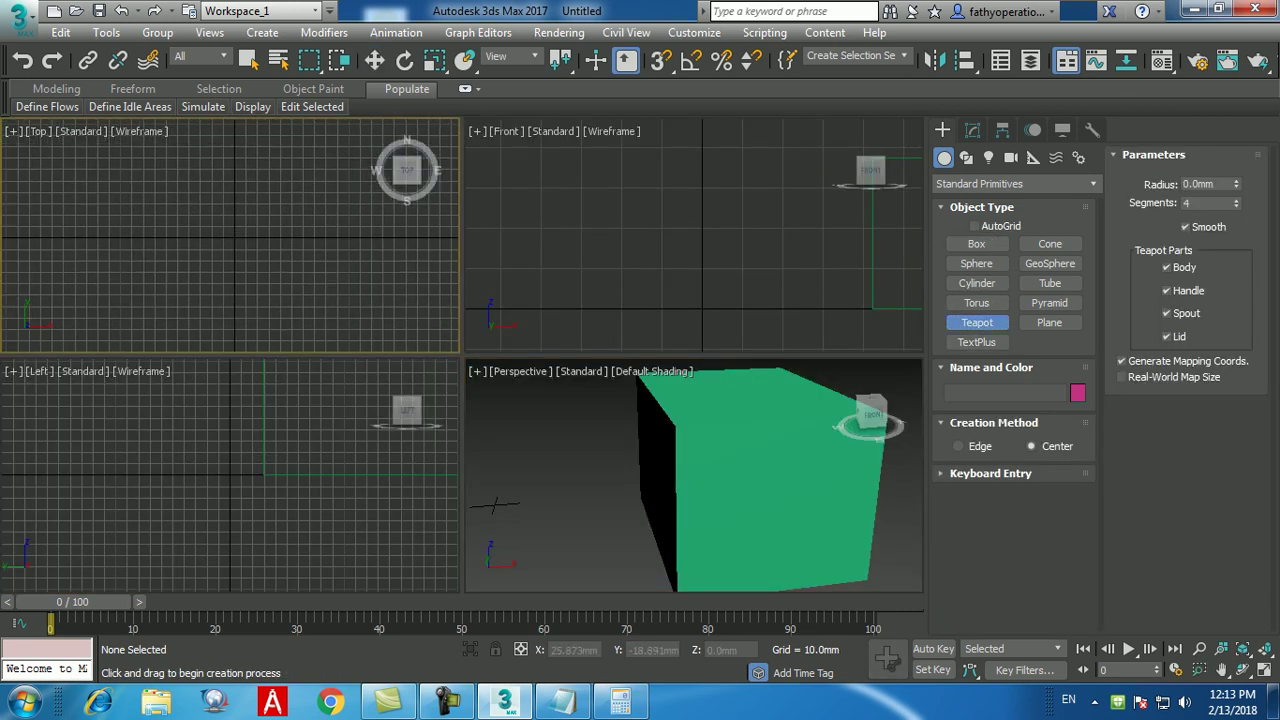
{"action": "left_click_drag", "start_coordinate": [229, 229], "coordinate": [256, 229]}
{"action": "key", "text": "w"}
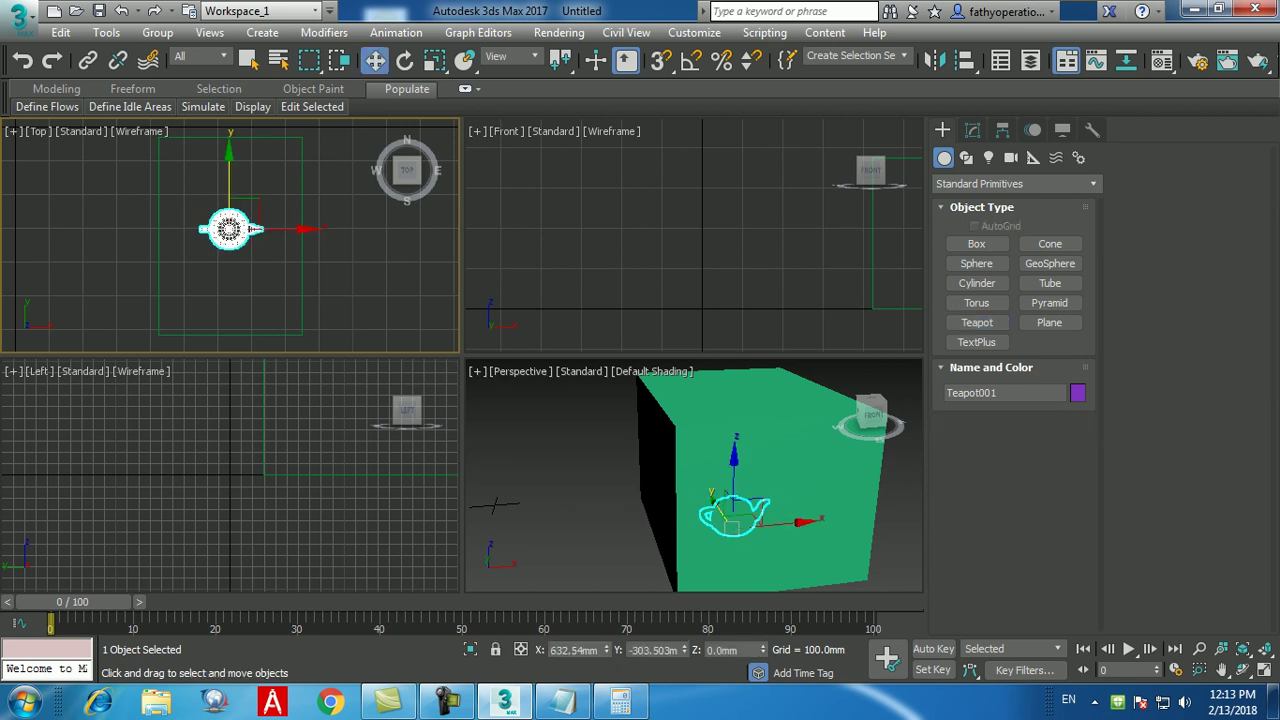
{"action": "key", "text": "alt+w"}
{"action": "key", "text": "Delete"}
{"action": "scroll", "coordinate": [493, 505], "scroll_direction": "up", "scroll_amount": 5}
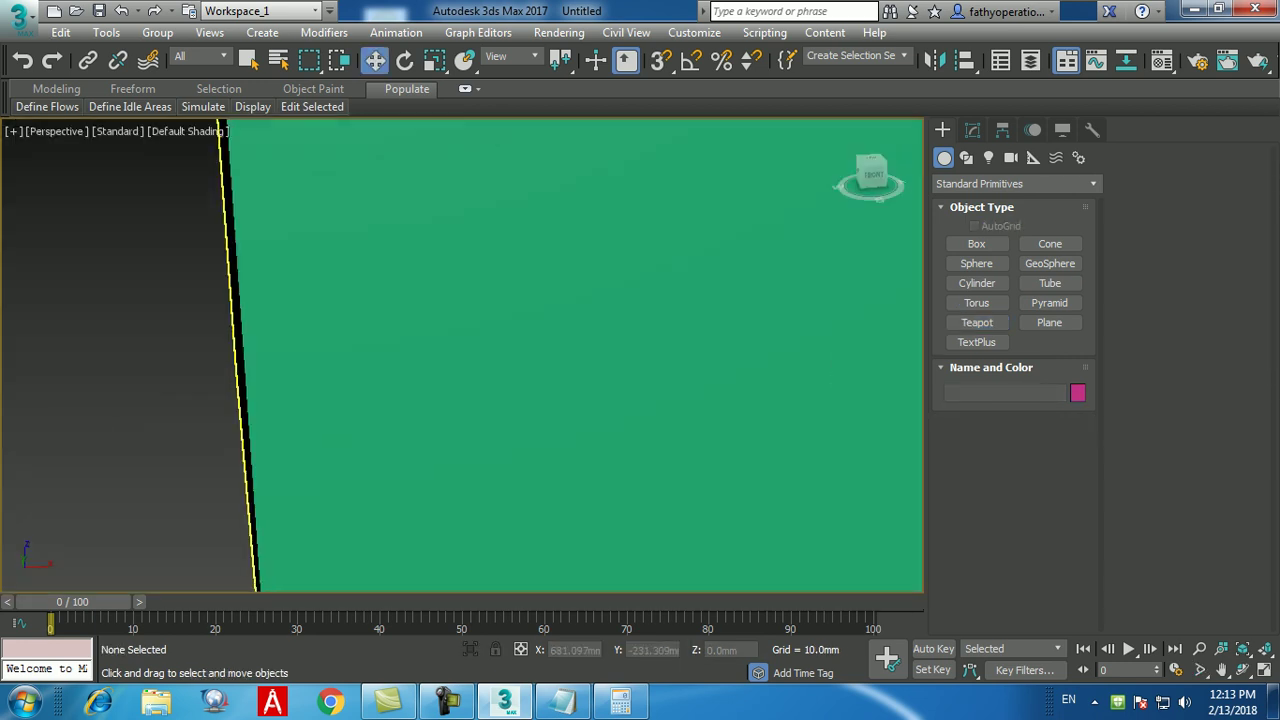
{"action": "key", "text": "alt+w"}
{"action": "key", "text": "ctrl+z"}
- Frame the teapot inside the box in the Perspective view, render it and close the rendered frame
{"action": "key", "text": "alt+w"}
{"action": "scroll", "coordinate": [520, 410], "scroll_direction": "down", "scroll_amount": 2}
{"action": "key", "text": "z"}
{"action": "scroll", "coordinate": [460, 355], "scroll_direction": "down", "scroll_amount": 2}
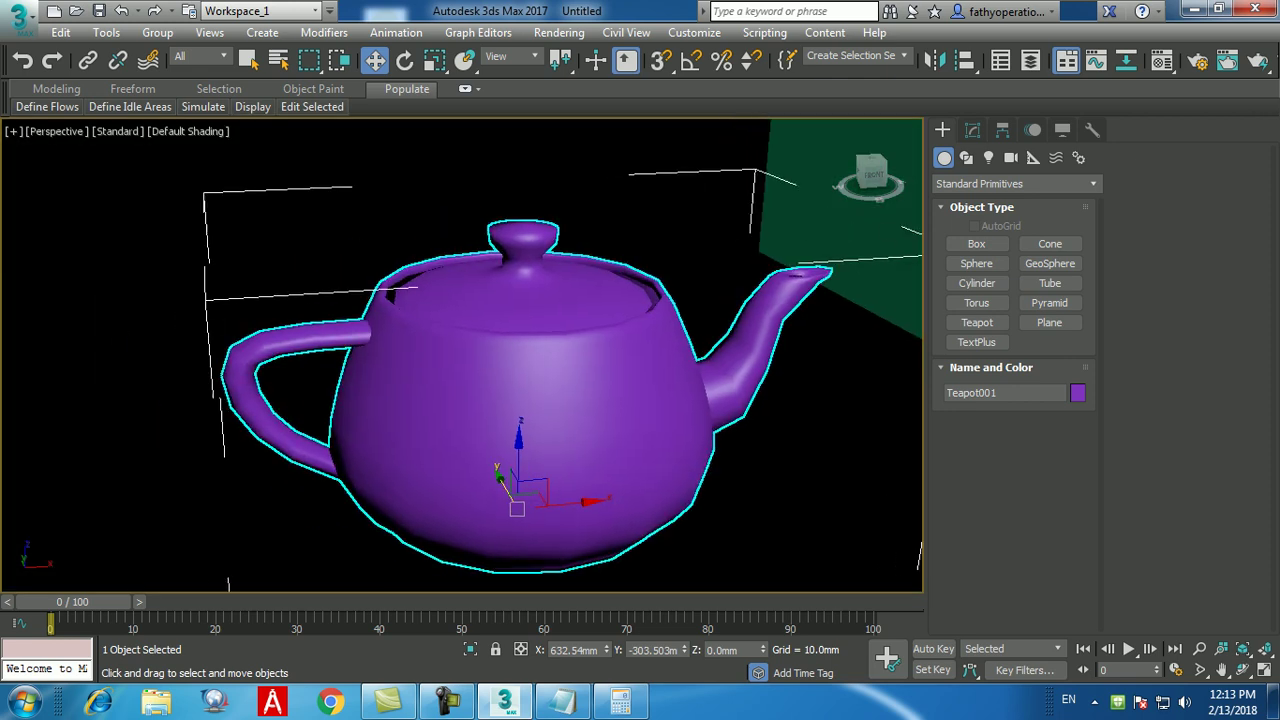
{"action": "key", "text": "shift+q"}
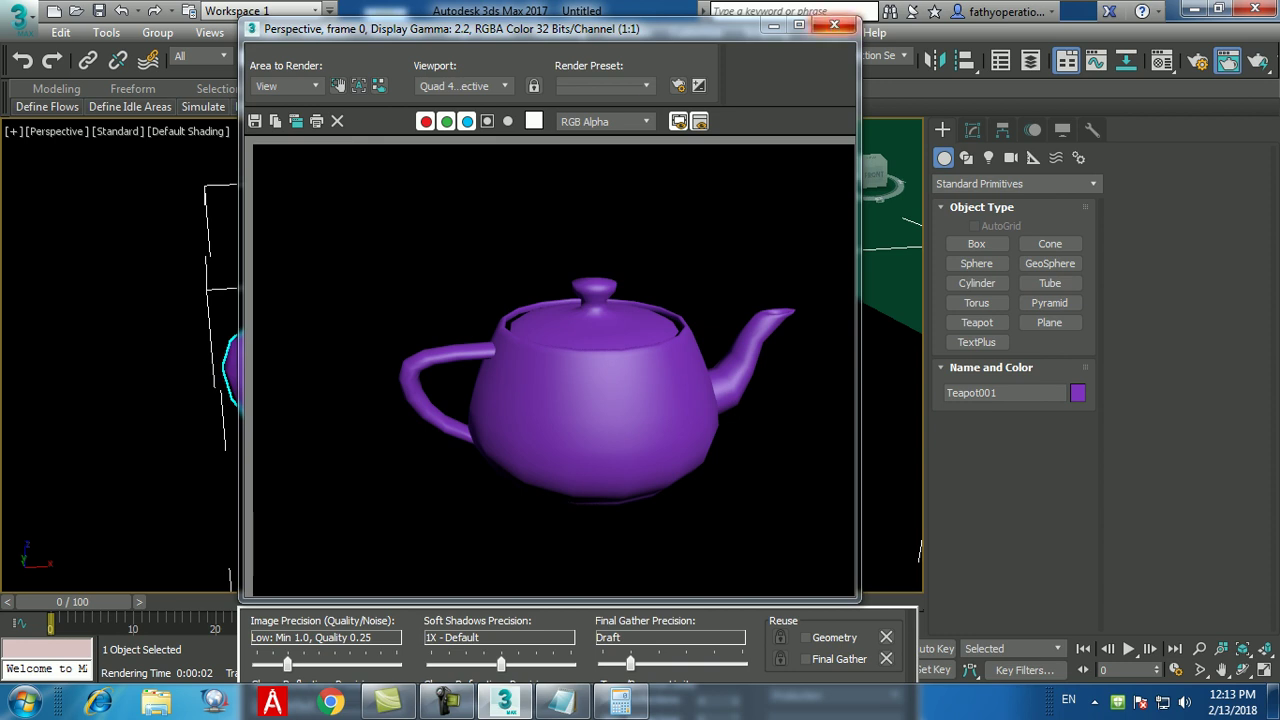
{"action": "left_click", "coordinate": [834, 24]}
- Select the box, frame it in the Perspective view and render it from outside
{"action": "left_click", "coordinate": [850, 280]}
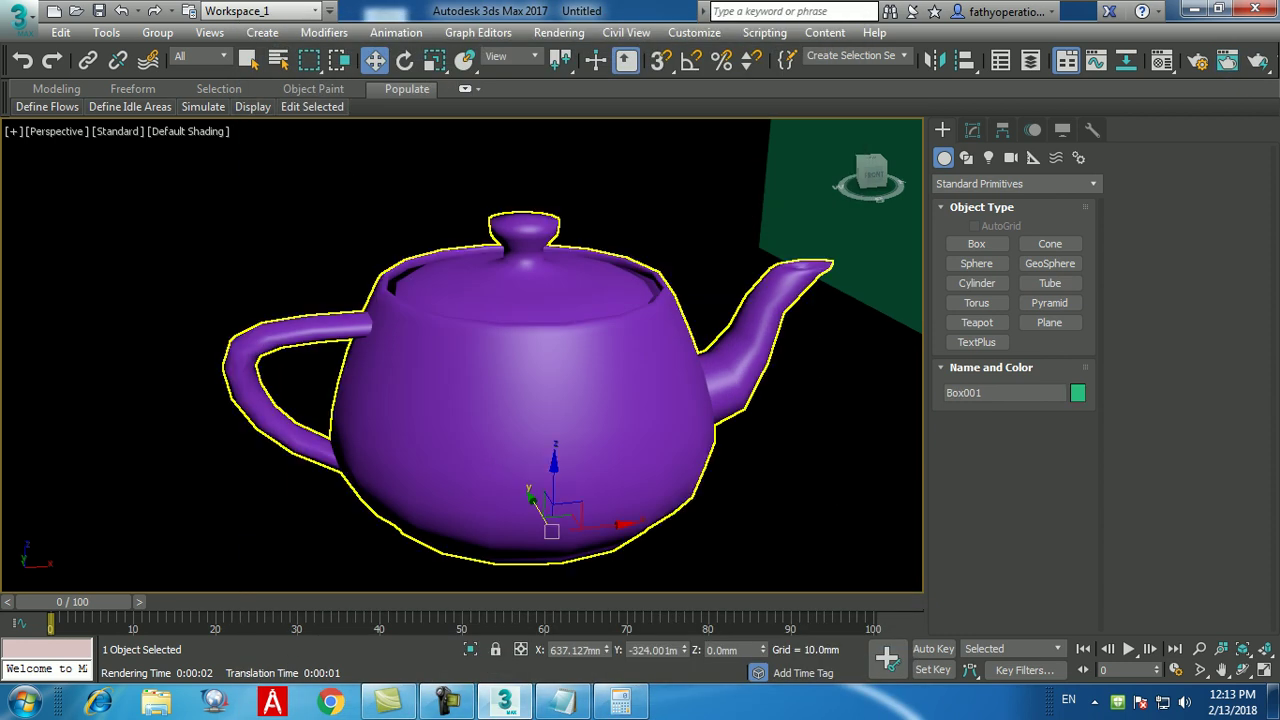
{"action": "key", "text": "z"}
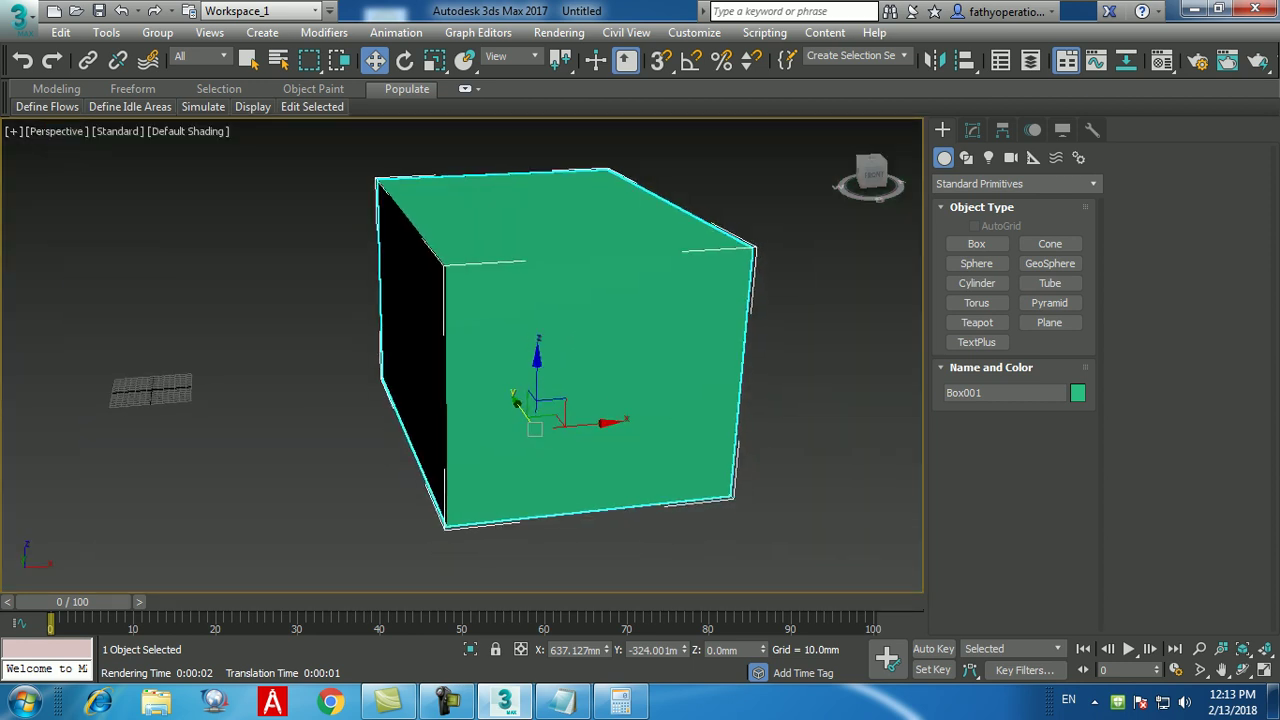
{"action": "key", "text": "ctrl+d"}
{"action": "key", "text": "ctrl+z"}
{"action": "middle_click_drag", "start_coordinate": [540, 350], "coordinate": [532, 364]}
{"action": "scroll", "coordinate": [460, 355], "scroll_direction": "up", "scroll_amount": 3}
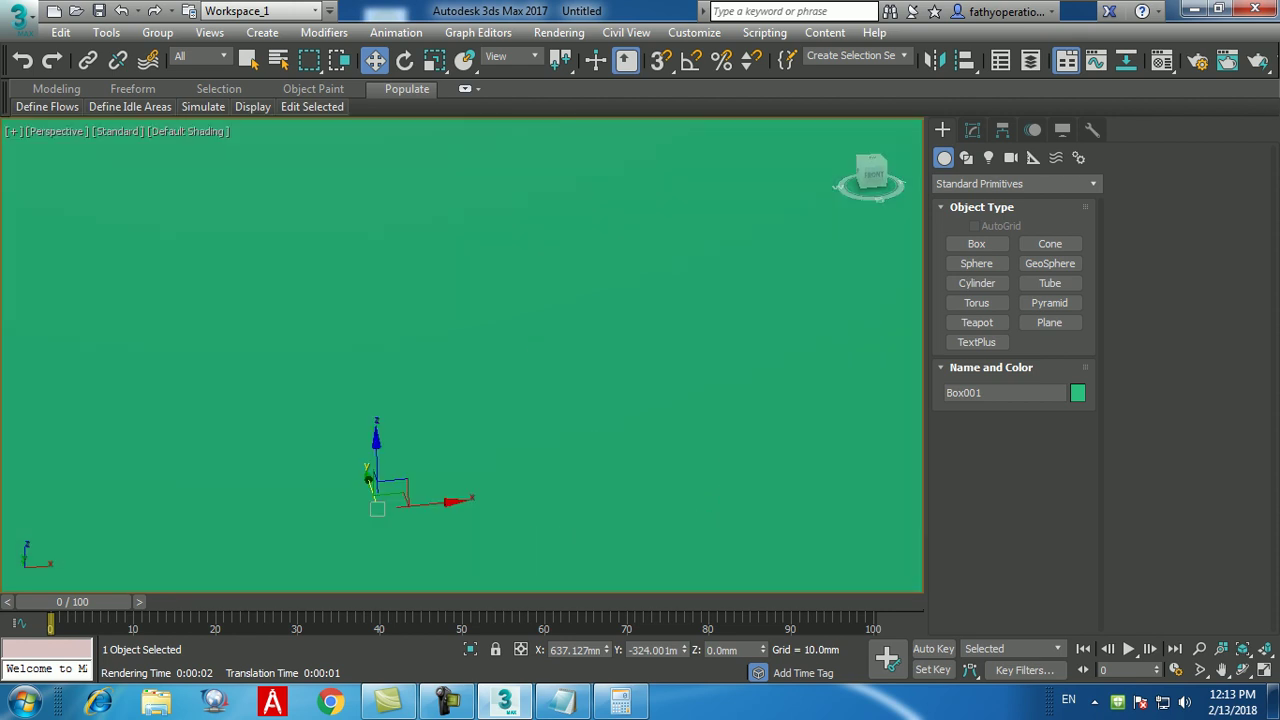
{"action": "scroll", "coordinate": [460, 355], "scroll_direction": "down", "scroll_amount": 5}
{"action": "key", "text": "shift+q"}
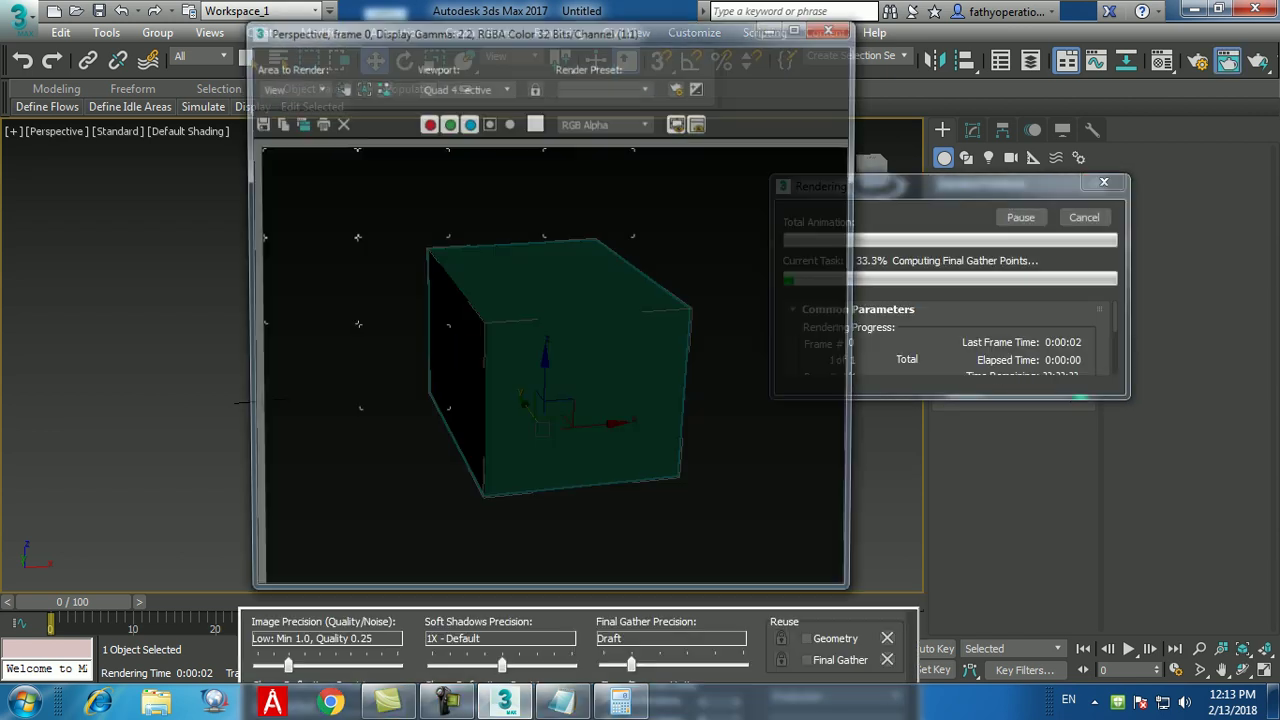
{"action": "left_click", "coordinate": [835, 25]}
- Apply a Shell modifier to the box
{"action": "middle_click_drag", "start_coordinate": [262, 401], "coordinate": [250, 418], "text": "alt"}
{"action": "scroll", "coordinate": [585, 406], "scroll_direction": "up", "scroll_amount": 5}
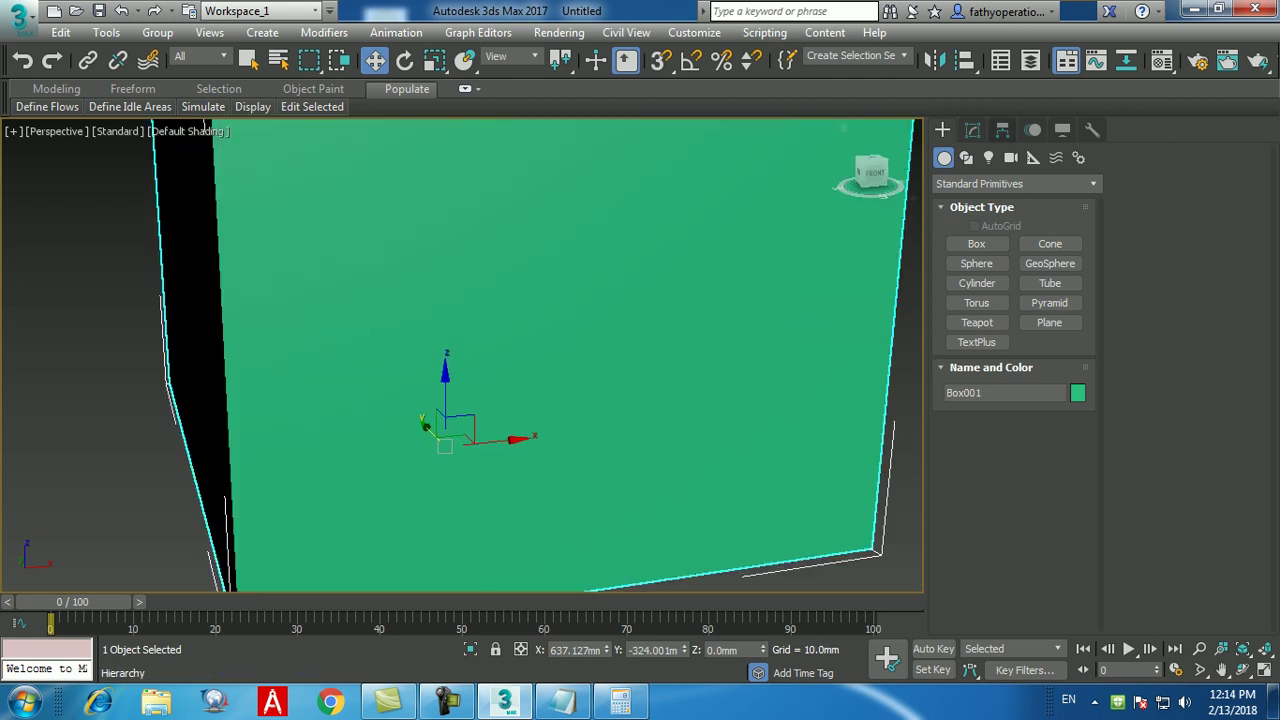
{"action": "left_click", "coordinate": [972, 130]}
{"action": "left_click", "coordinate": [1015, 186]}
{"action": "scroll", "coordinate": [1015, 400], "scroll_direction": "down", "scroll_amount": 3}
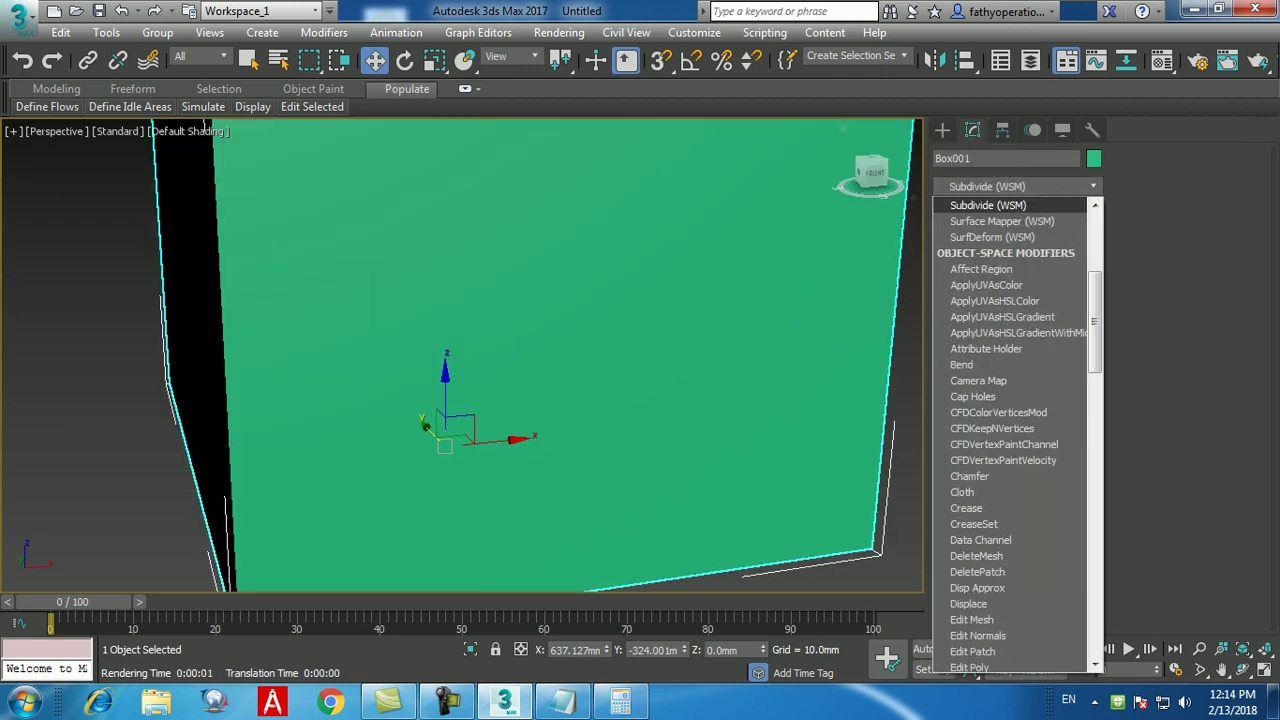
{"action": "key", "text": "s"}
{"action": "key", "text": "s"}
{"action": "key", "text": "s"}
{"action": "key", "text": "s"}
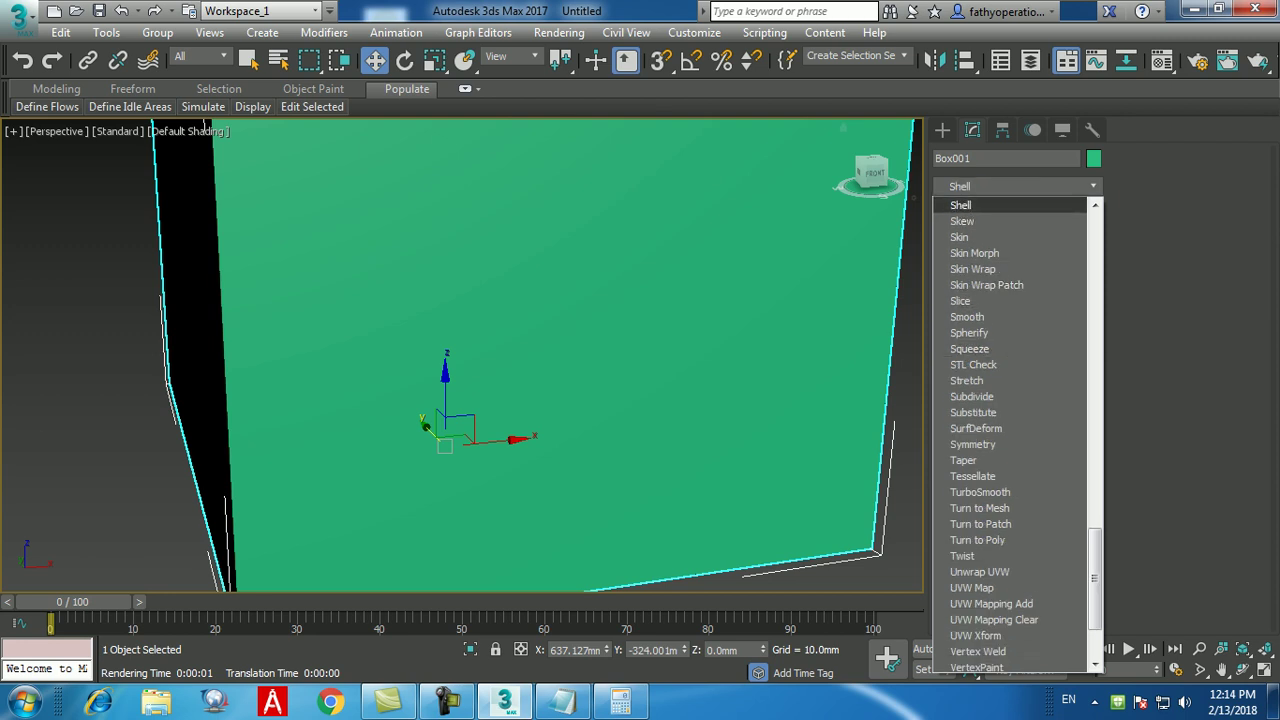
{"action": "key", "text": "Return"}
- Select the teapot inside the shelled box, render the interior view and close the rendered frame
{"action": "key", "text": "alt+w"}
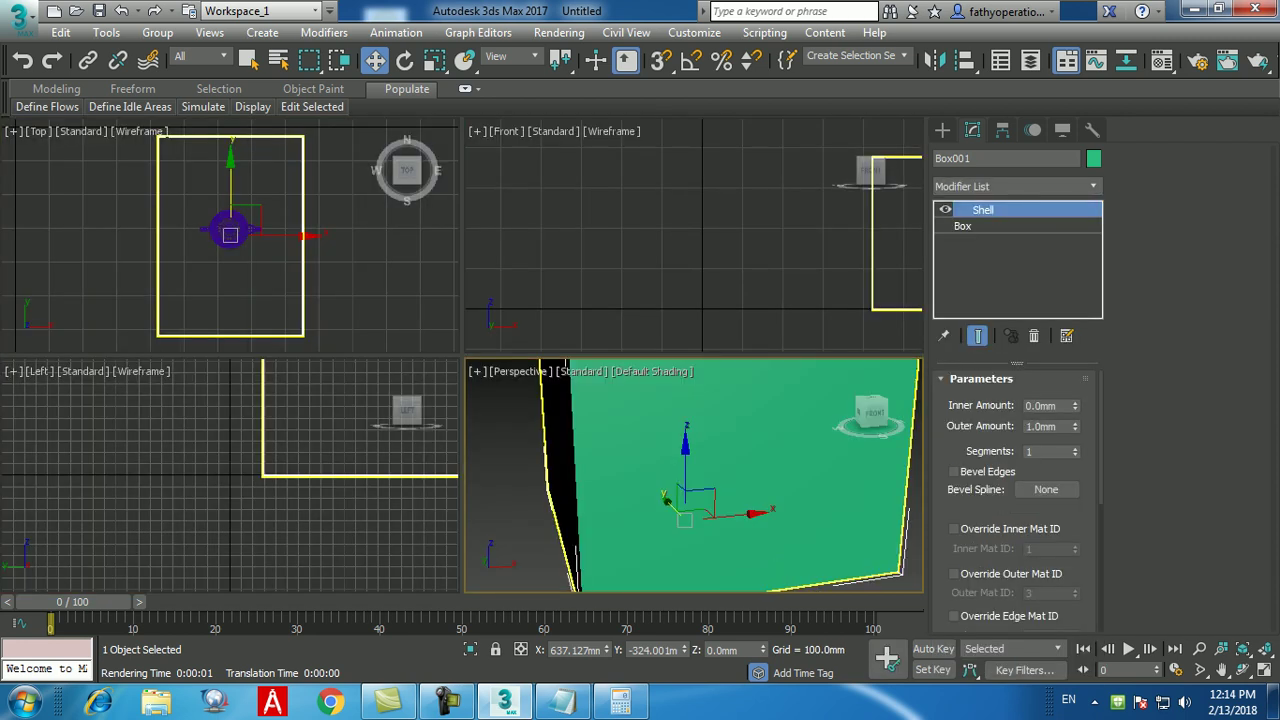
{"action": "left_click", "coordinate": [253, 229]}
{"action": "scroll", "coordinate": [680, 490], "scroll_direction": "up", "scroll_amount": 5}
{"action": "key", "text": "alt+w"}
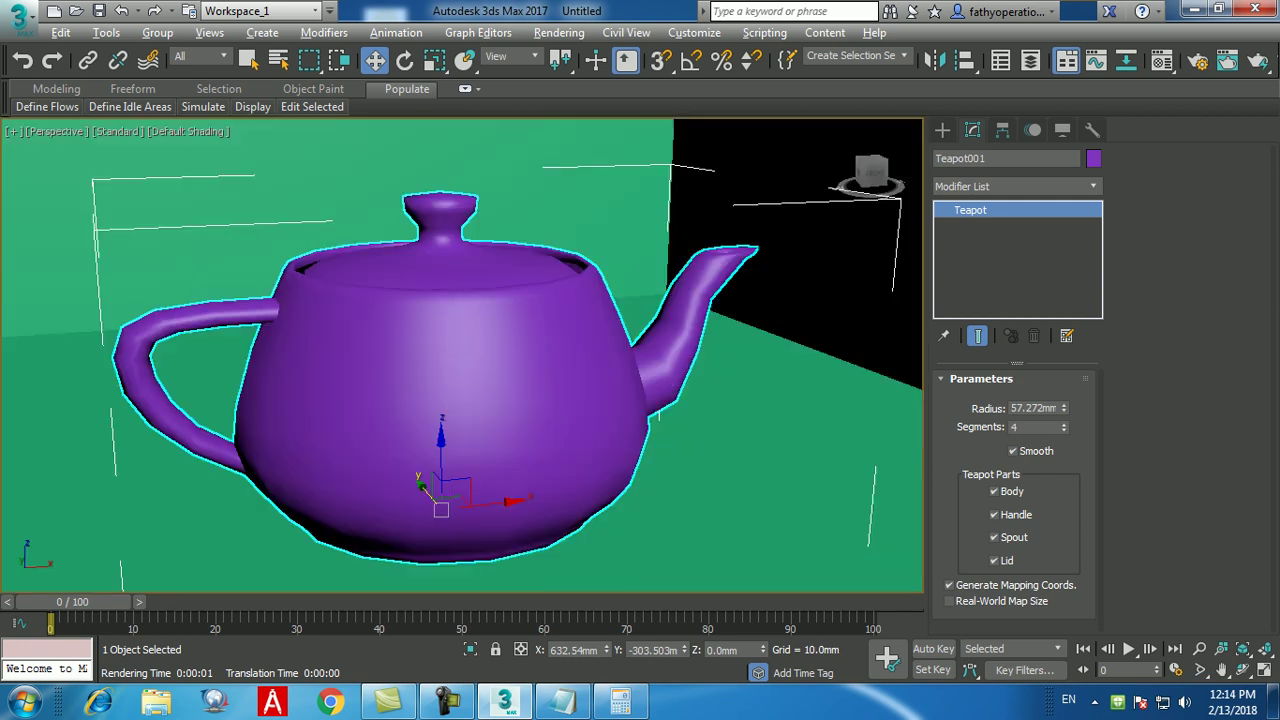
{"action": "key", "text": "shift+q"}
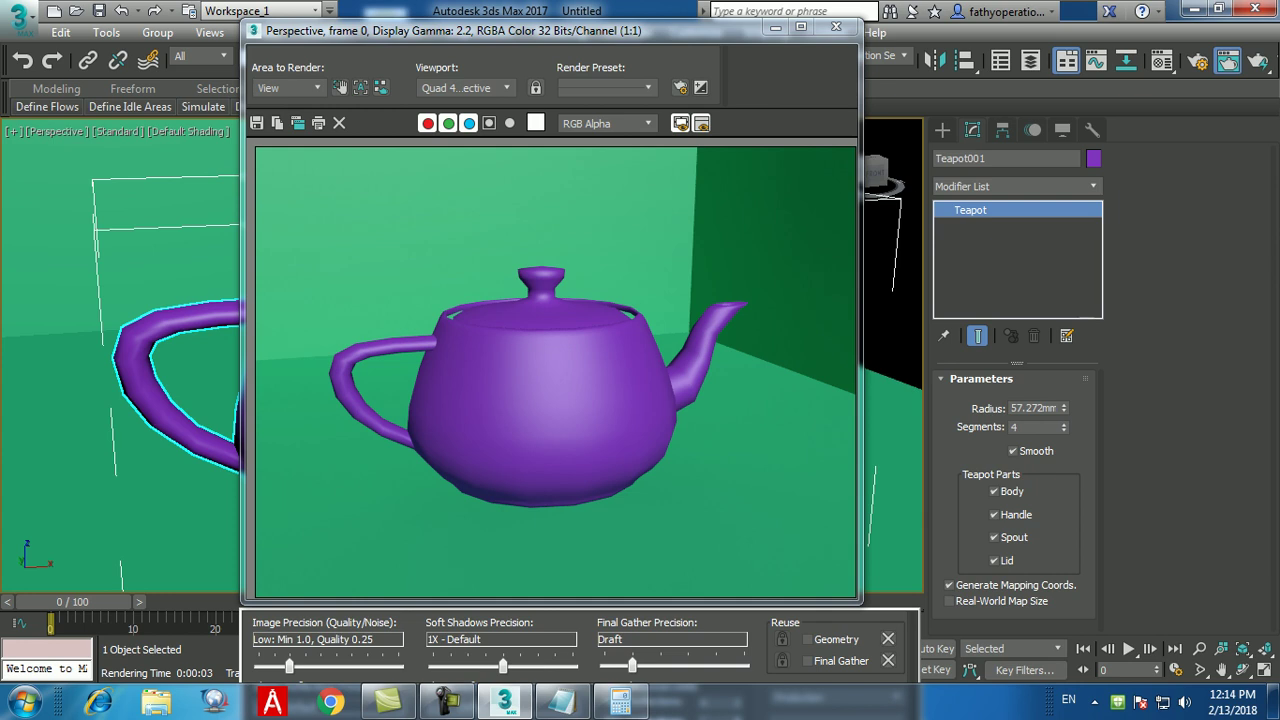
{"action": "left_click", "coordinate": [836, 27]}
- Delete the teapot and the box together
{"action": "scroll", "coordinate": [460, 400], "scroll_direction": "down", "scroll_amount": 5}
{"action": "scroll", "coordinate": [512, 440], "scroll_direction": "down", "scroll_amount": 4}
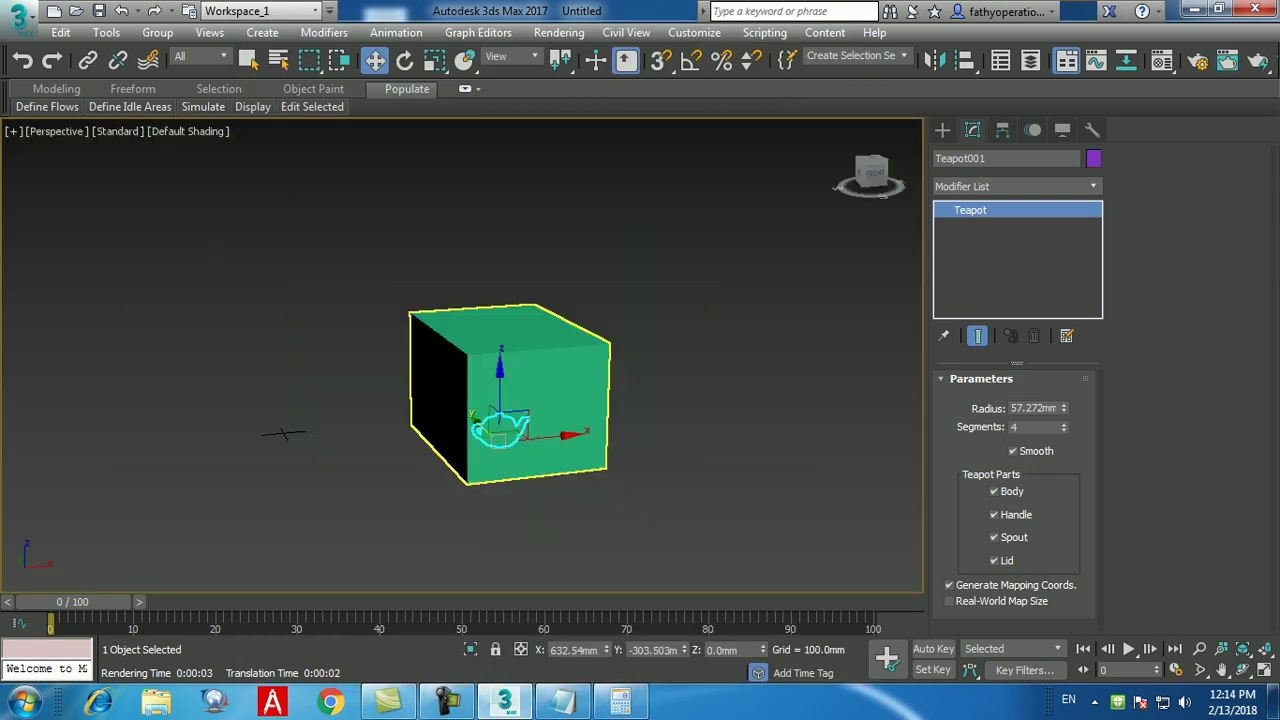
{"action": "key", "text": "ctrl+a"}
{"action": "key", "text": "Delete"}
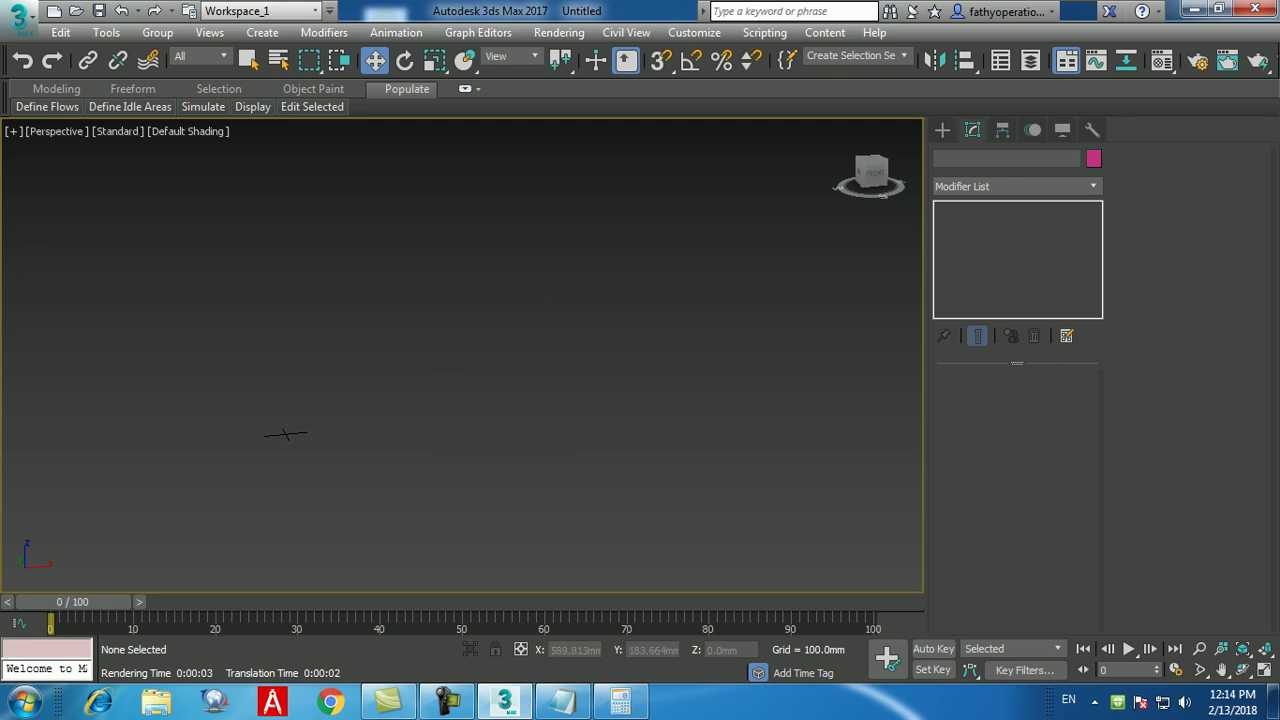
- Unhide the lathed column and select it in the Perspective view
{"action": "right_click", "coordinate": [457, 357]}
{"action": "left_click", "coordinate": [510, 281]}
{"action": "middle_click_drag", "start_coordinate": [510, 281], "coordinate": [654, 223]}
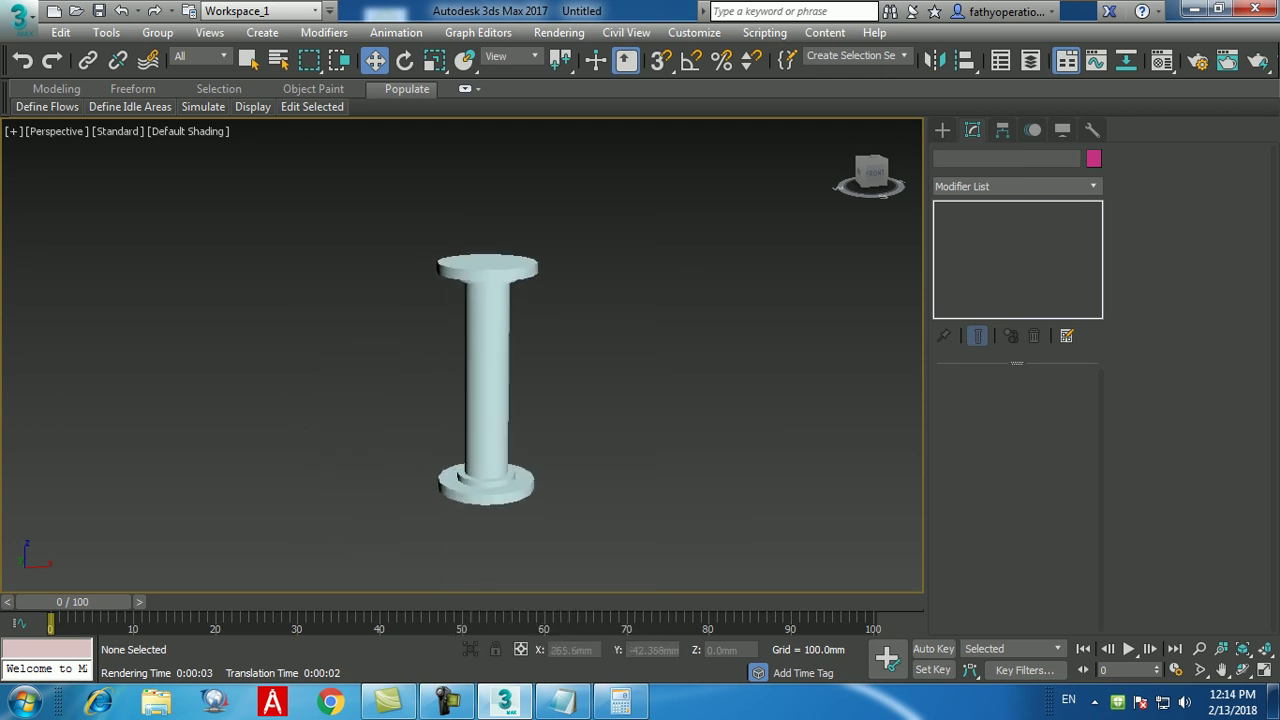
{"action": "scroll", "coordinate": [508, 412], "scroll_direction": "up", "scroll_amount": 3}
{"action": "left_click", "coordinate": [508, 412]}
- Disable Flip Normals on the column's lathe, render it and examine the base of the column up close
{"action": "left_click", "coordinate": [988, 438]}
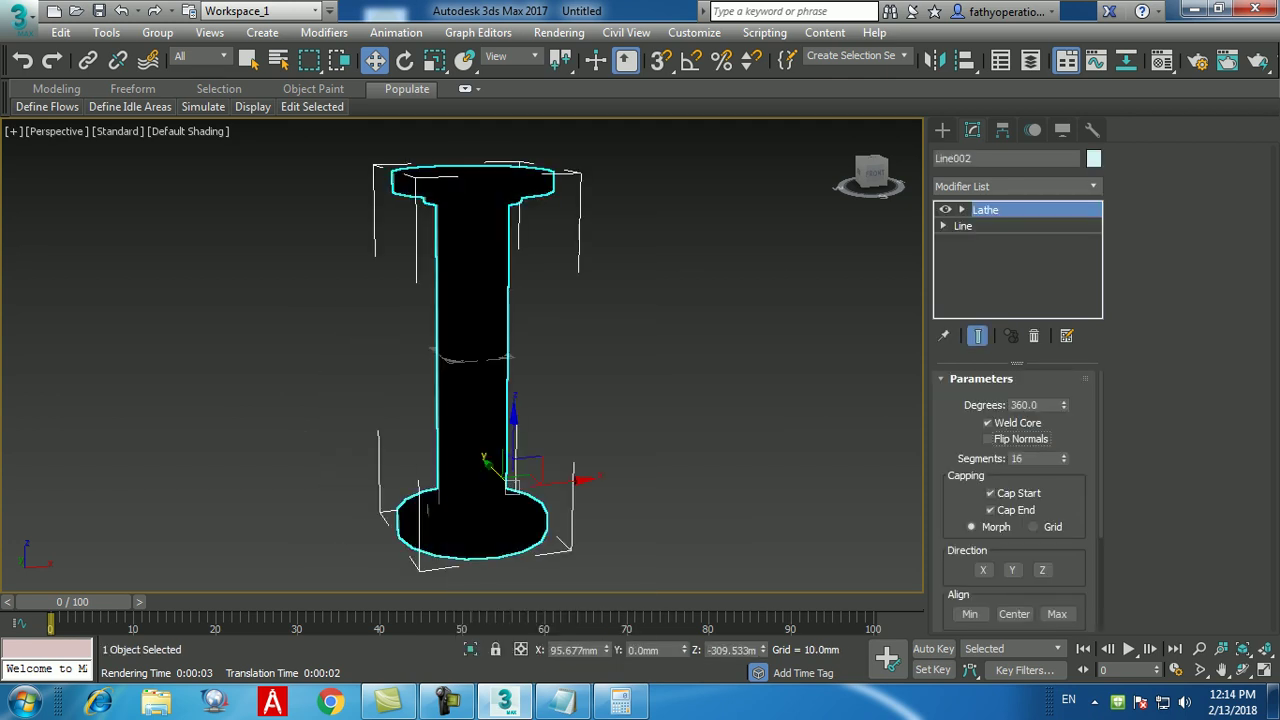
{"action": "key", "text": "shift+q"}
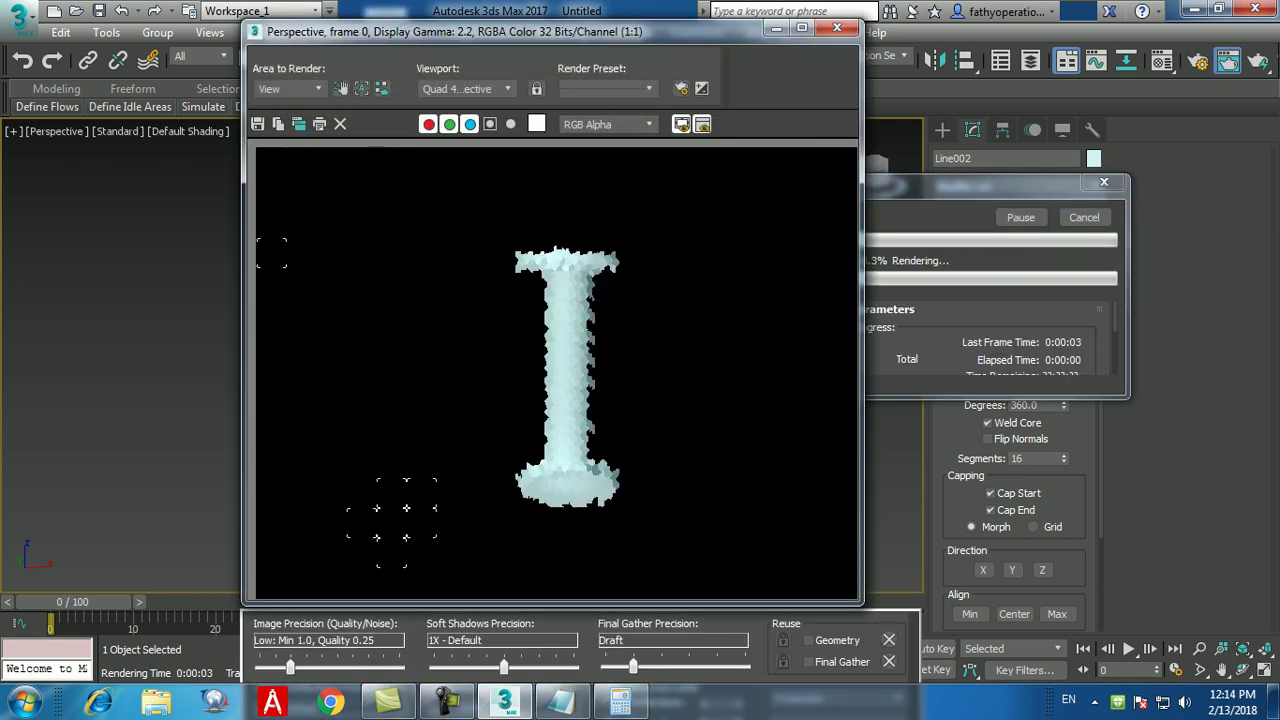
{"action": "scroll", "coordinate": [560, 450], "scroll_direction": "up", "scroll_amount": 3}
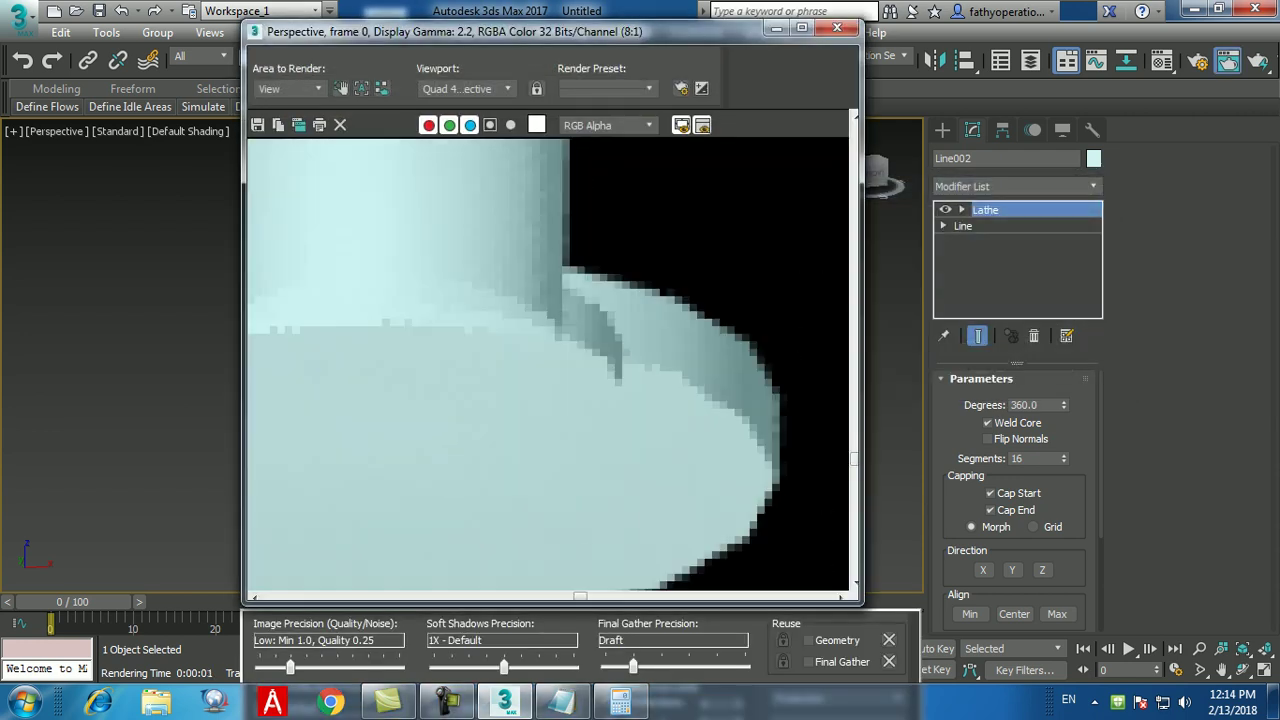
{"action": "scroll", "coordinate": [548, 365], "scroll_direction": "down", "scroll_amount": 1}
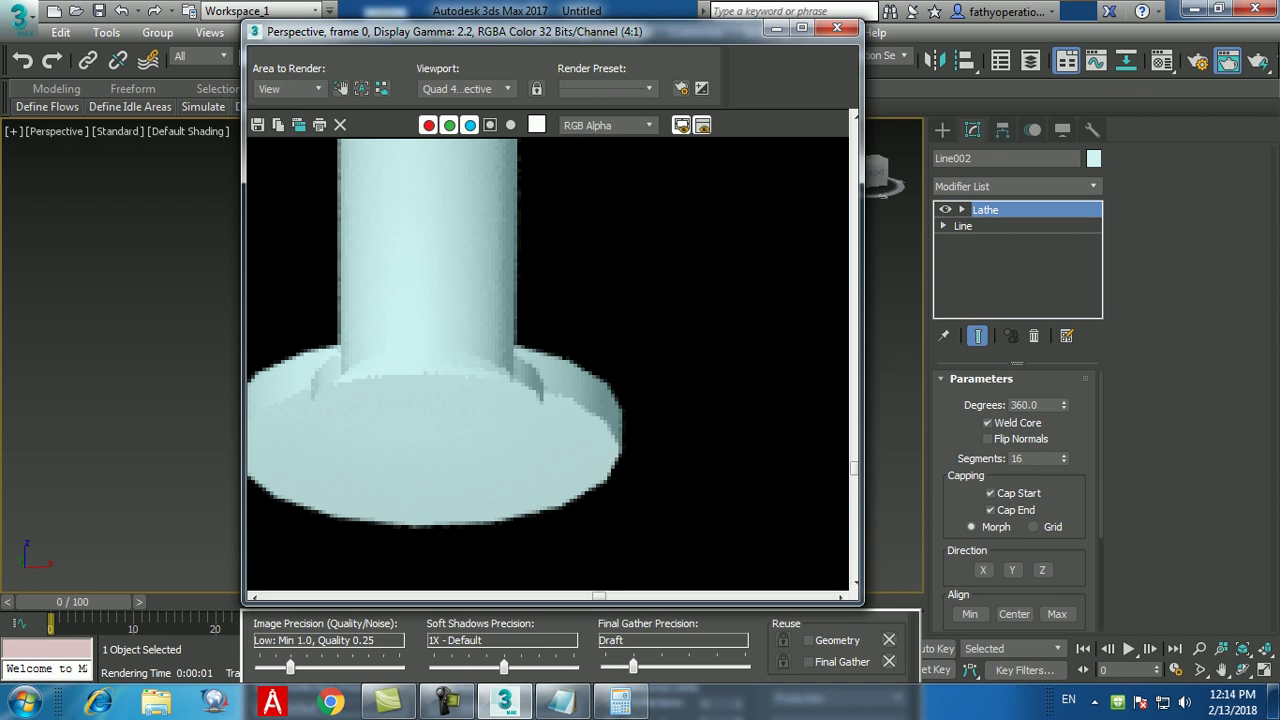
{"action": "left_click", "coordinate": [837, 27]}
- Enable Flip Normals on the lathe, render the column and close the rendered frame
{"action": "left_click", "coordinate": [987, 438]}
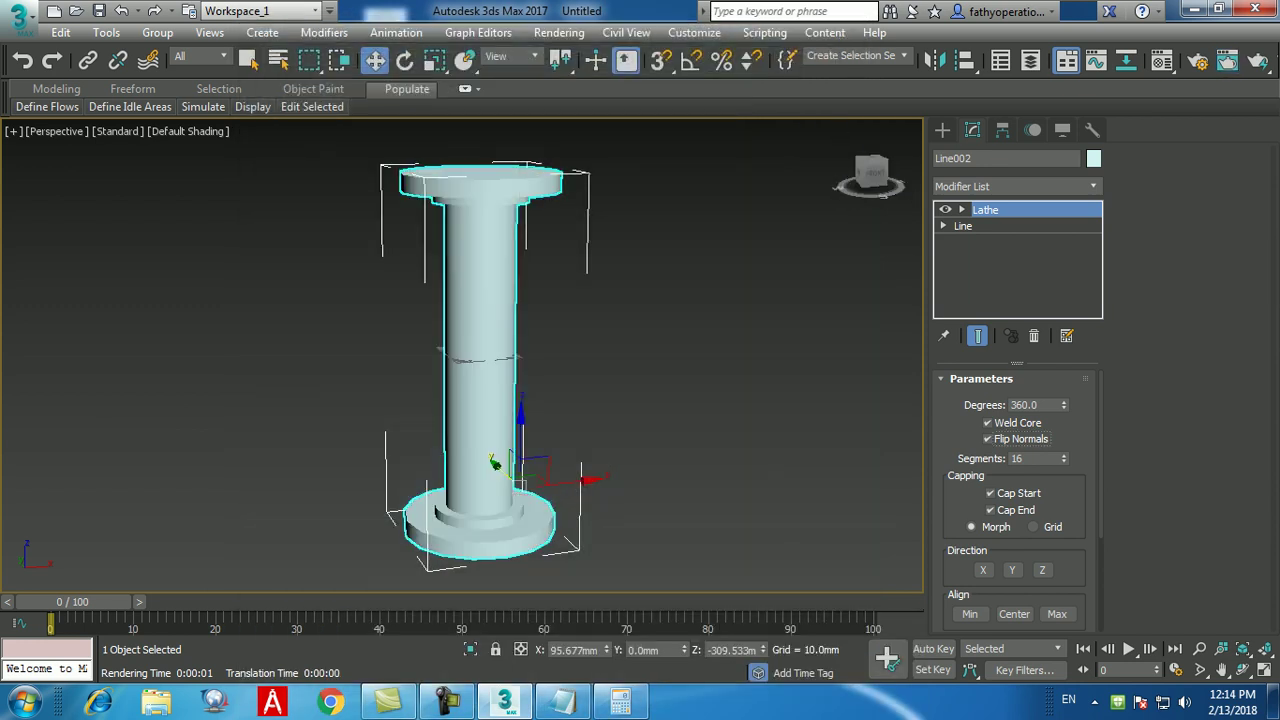
{"action": "key", "text": "shift+q"}
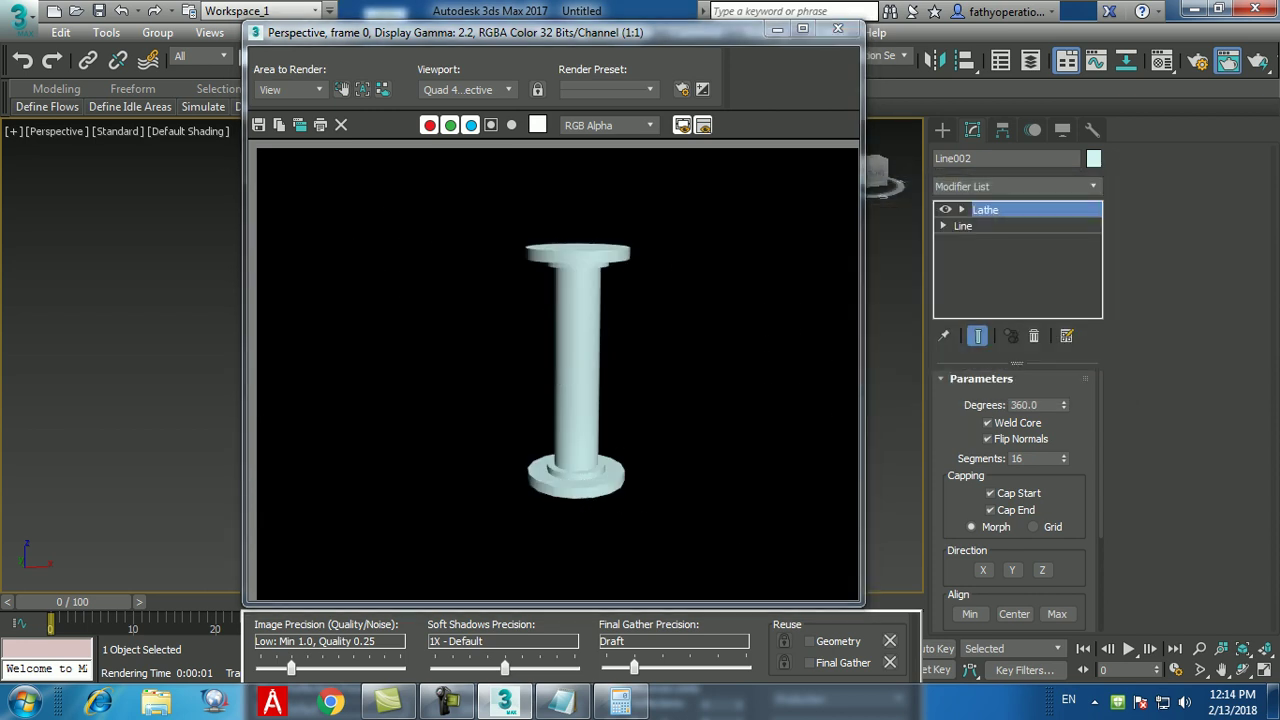
{"action": "left_click", "coordinate": [838, 28]}
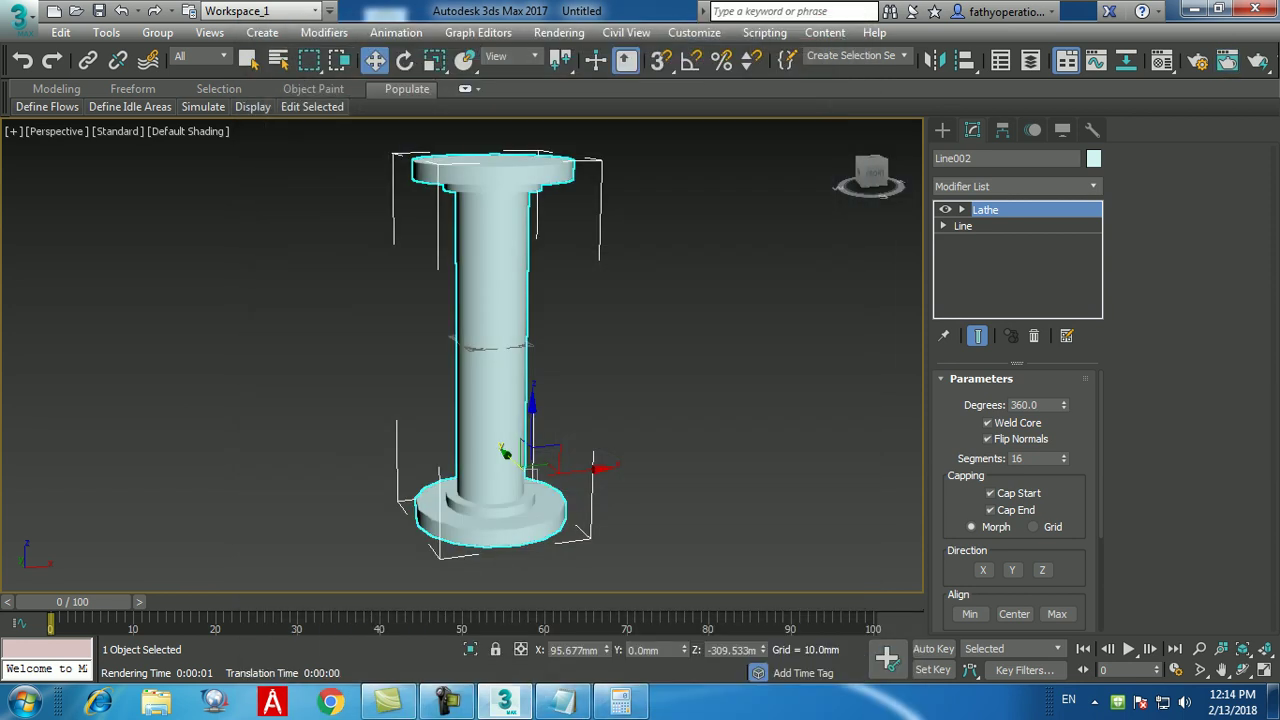
- Set the lathe's segments to 4 and view the square column from another side
{"action": "middle_click_drag", "start_coordinate": [520, 350], "coordinate": [525, 338]}
{"action": "left_click", "coordinate": [1030, 458]}
{"action": "type", "text": "4"}
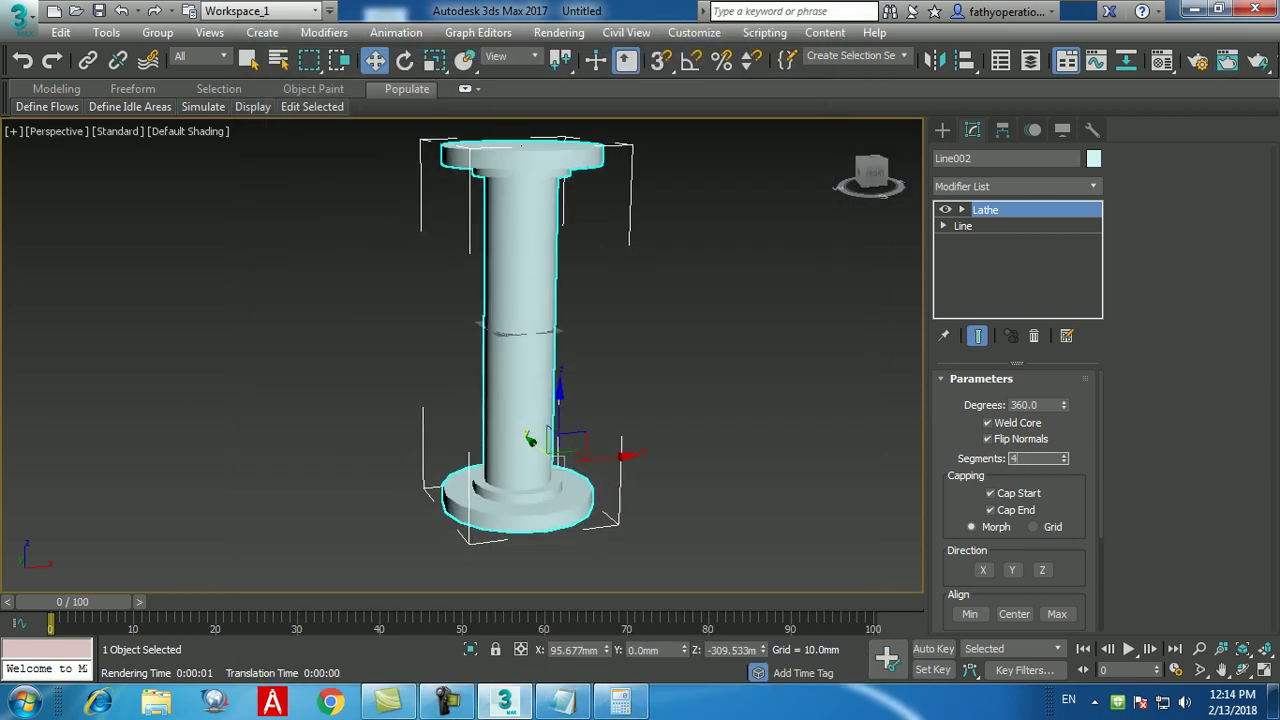
{"action": "key", "text": "Return"}
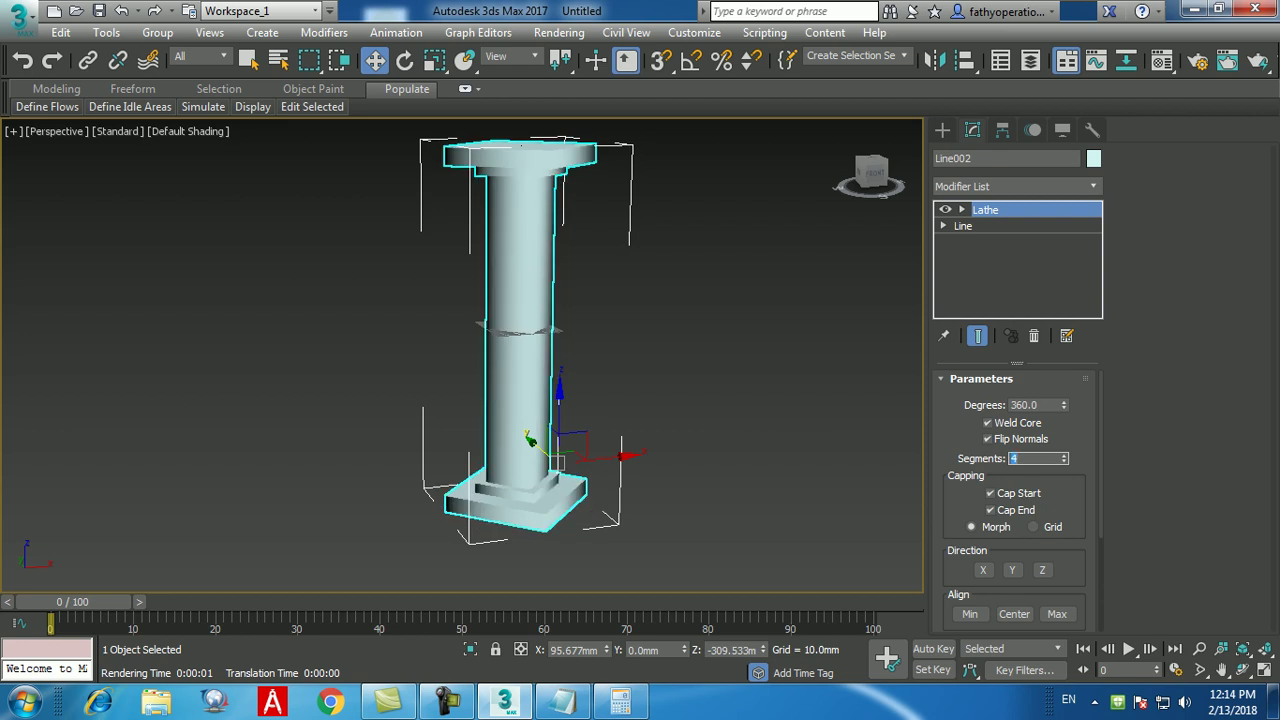
{"action": "middle_click_drag", "start_coordinate": [500, 350], "coordinate": [620, 353], "text": "alt"}
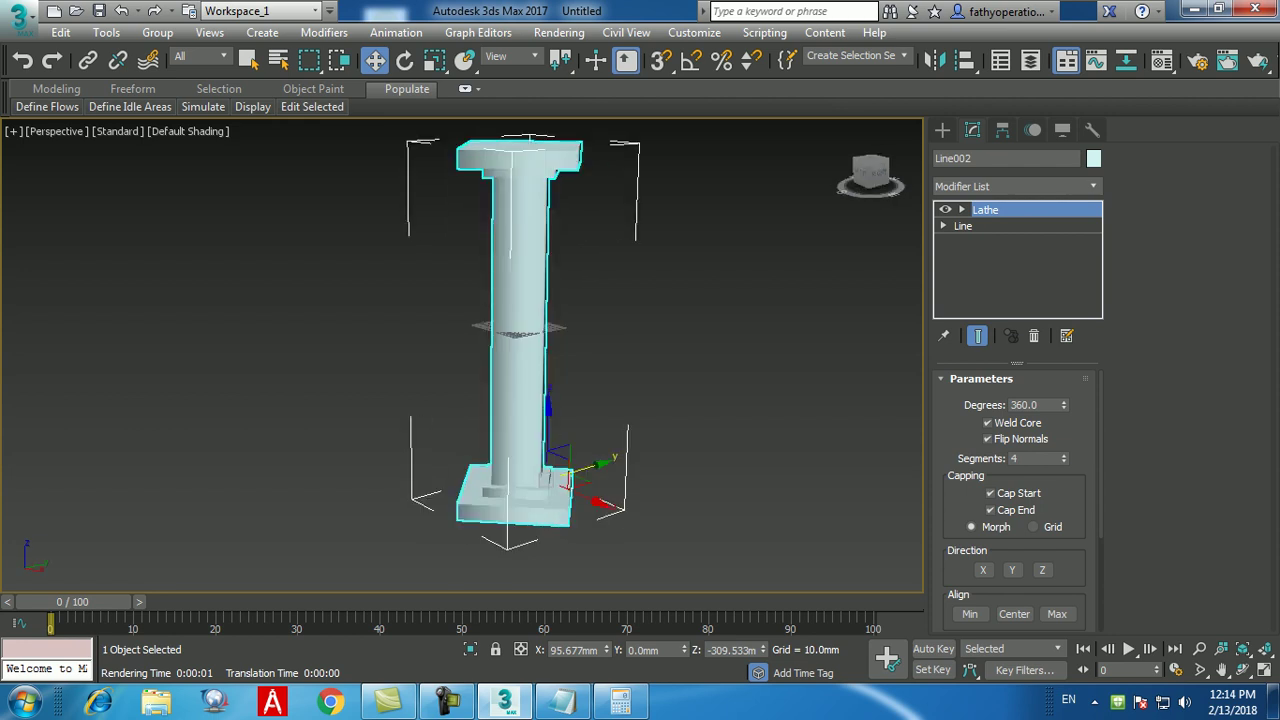
- Set the lathe's segments to 32 for a smoother round column
{"action": "double_click", "coordinate": [1014, 458]}
{"action": "type", "text": "32"}
{"action": "key", "text": "Return"}
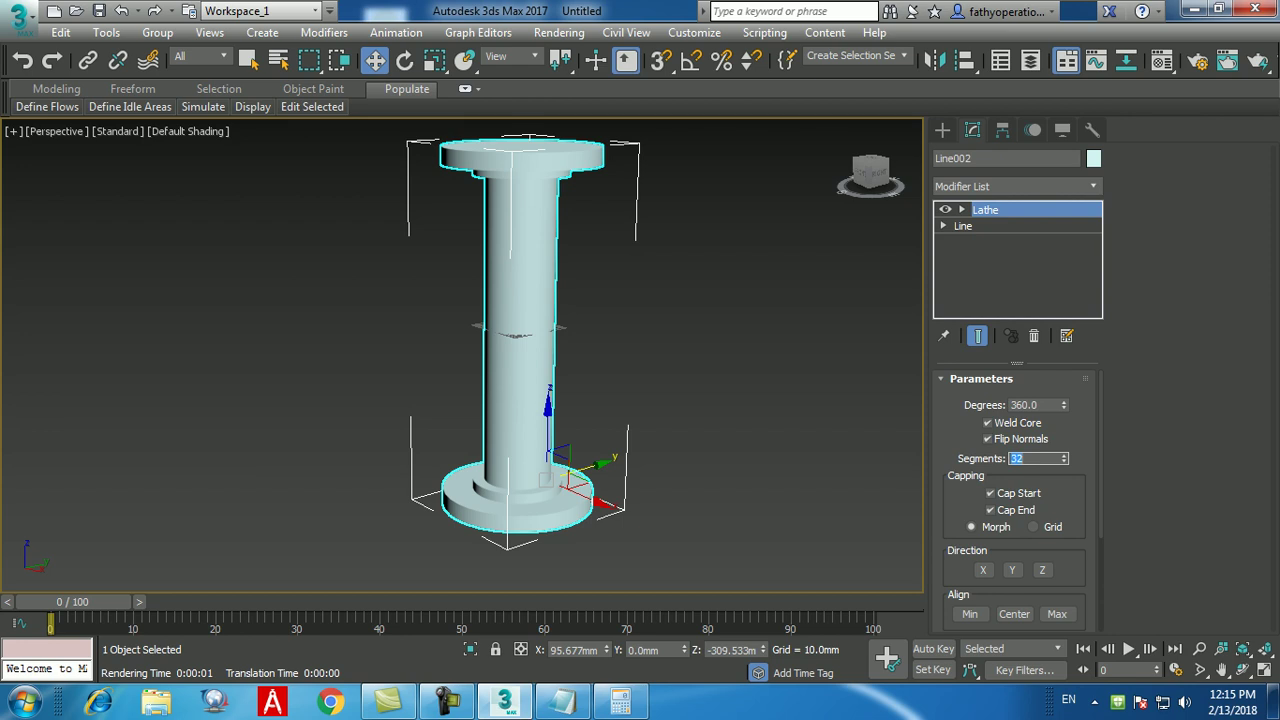
- Set the lathe's degrees to 180 and render the half column from its open side
{"action": "left_click", "coordinate": [1035, 405]}
{"action": "type", "text": "180"}
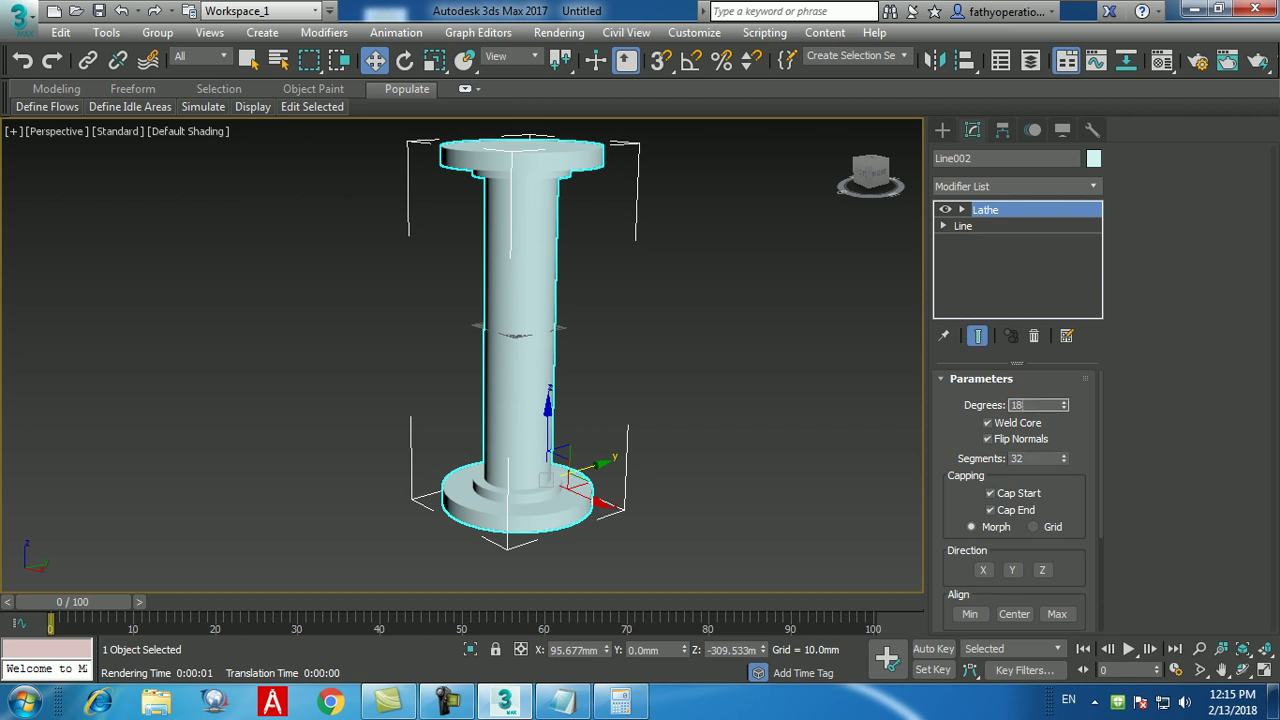
{"action": "key", "text": "Return"}
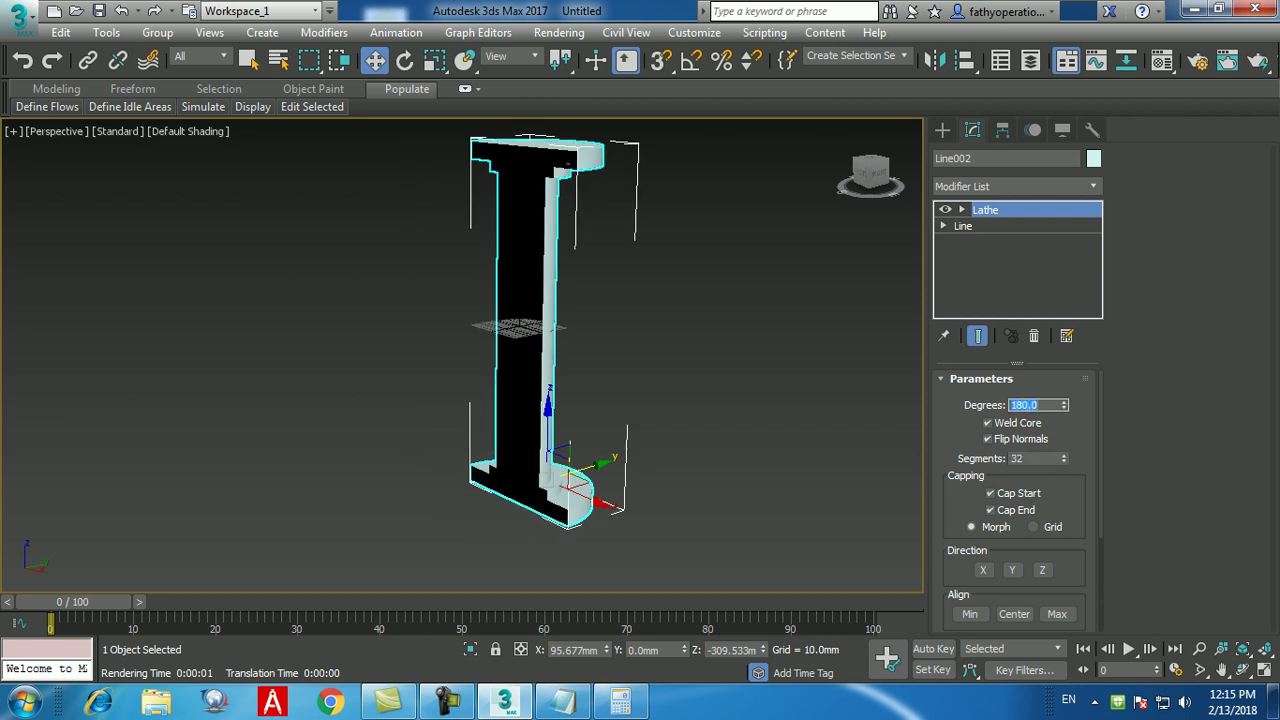
{"action": "middle_click_drag", "start_coordinate": [700, 330], "coordinate": [580, 320], "text": "alt"}
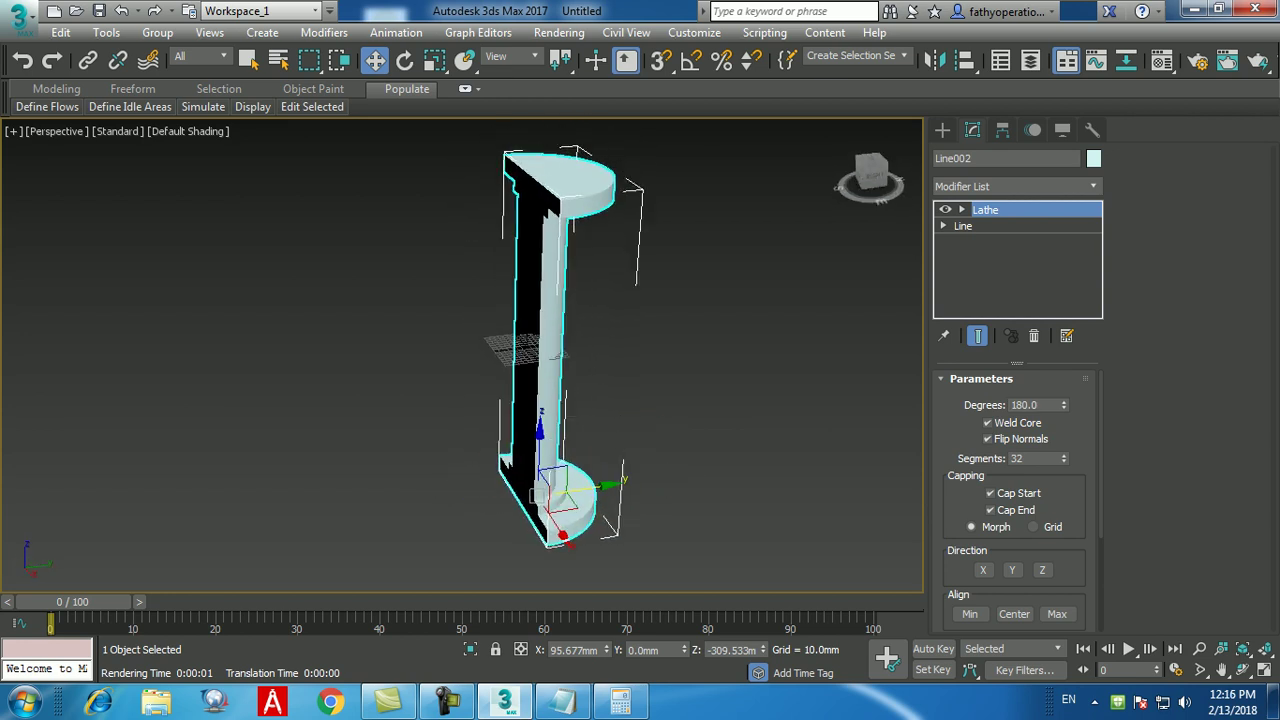
{"action": "key", "text": "shift+q"}
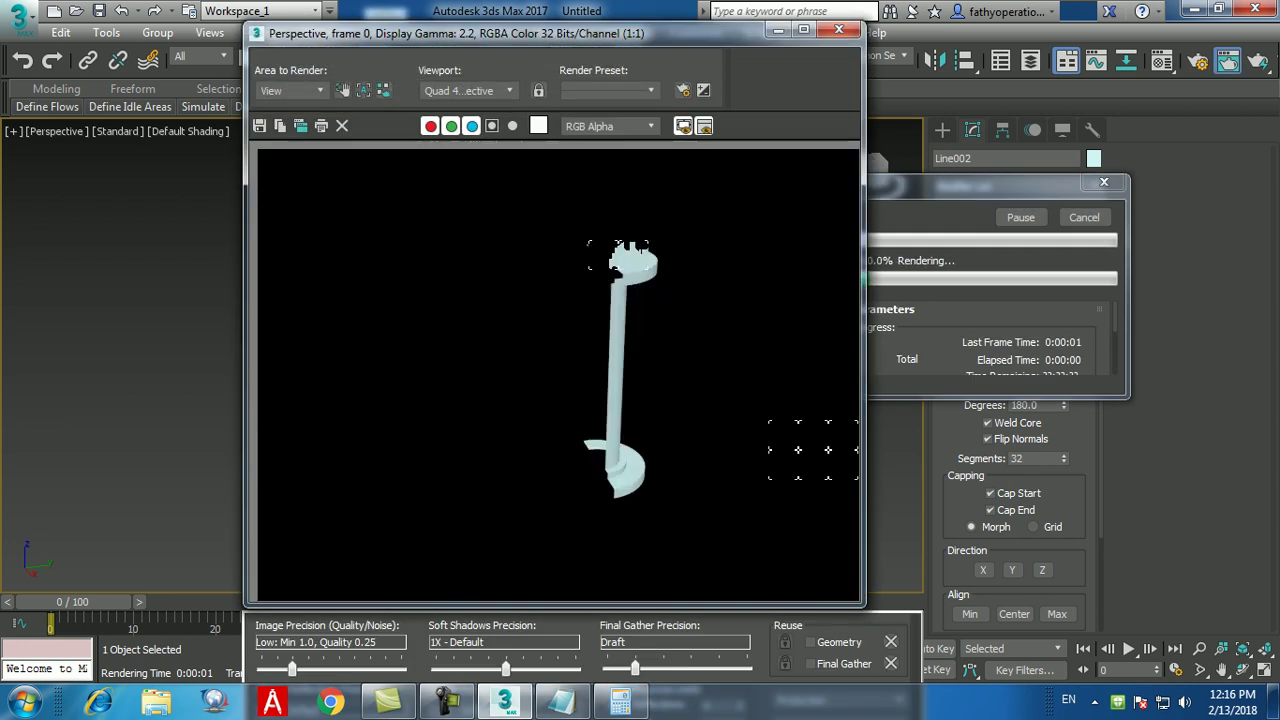